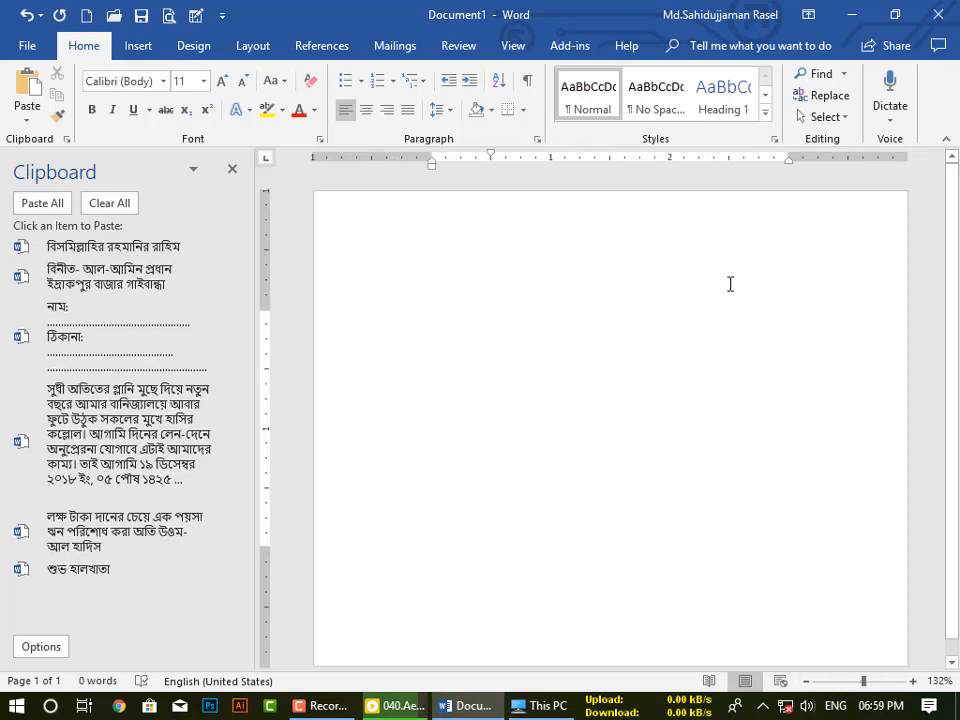
Set up a 3-D page border with the green holly leaf and red berry art at 9 pt width.
click(186, 52)
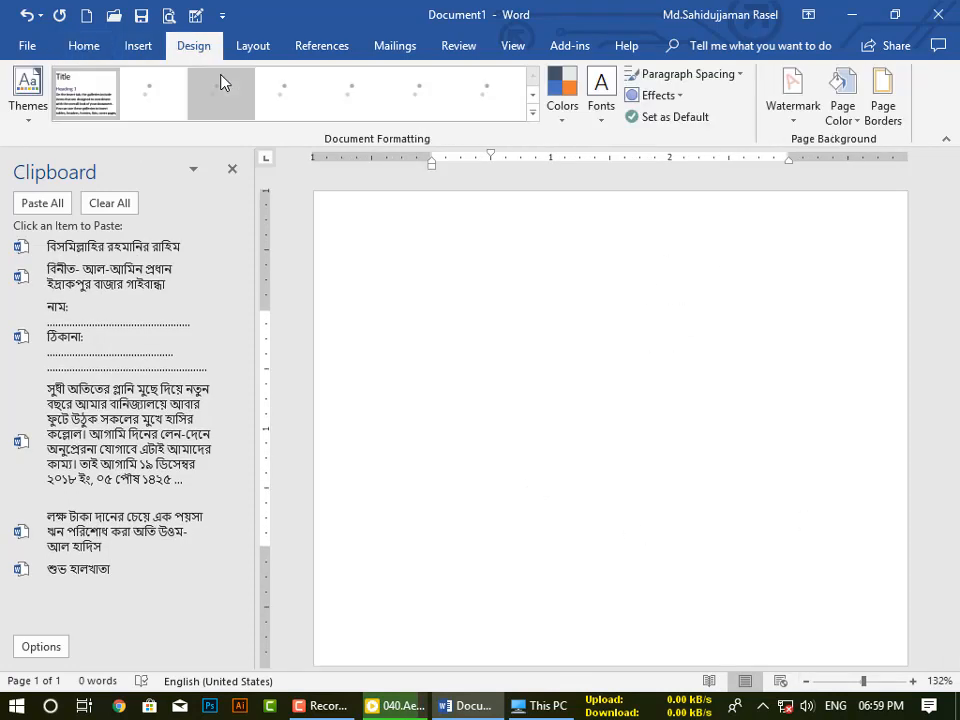
click(884, 125)
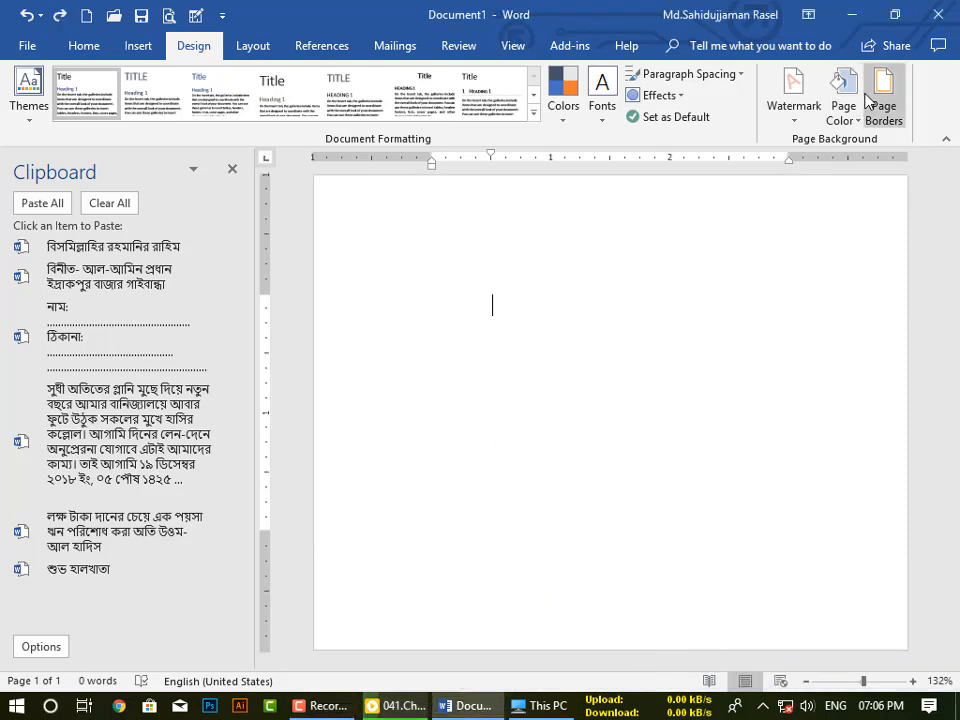
click(880, 105)
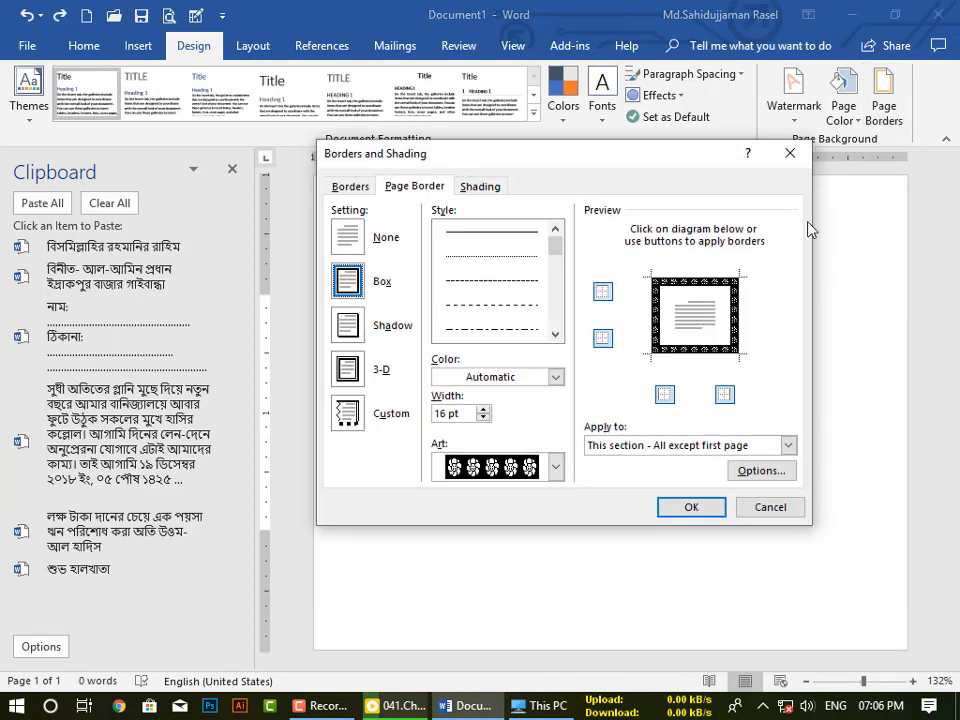
click(348, 369)
click(556, 467)
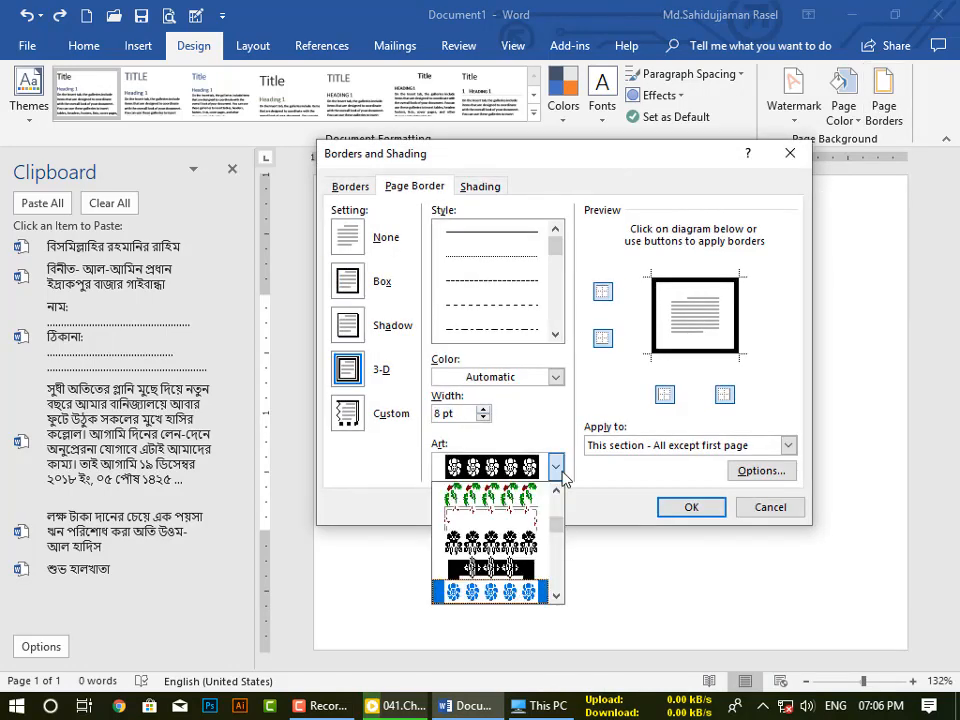
click(490, 493)
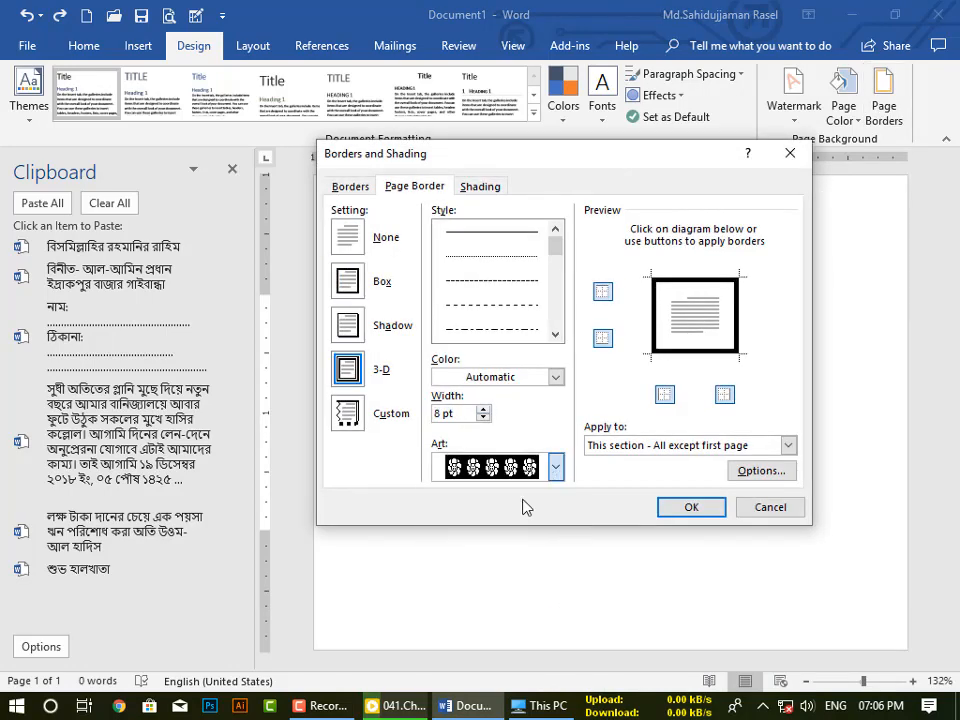
click(484, 418)
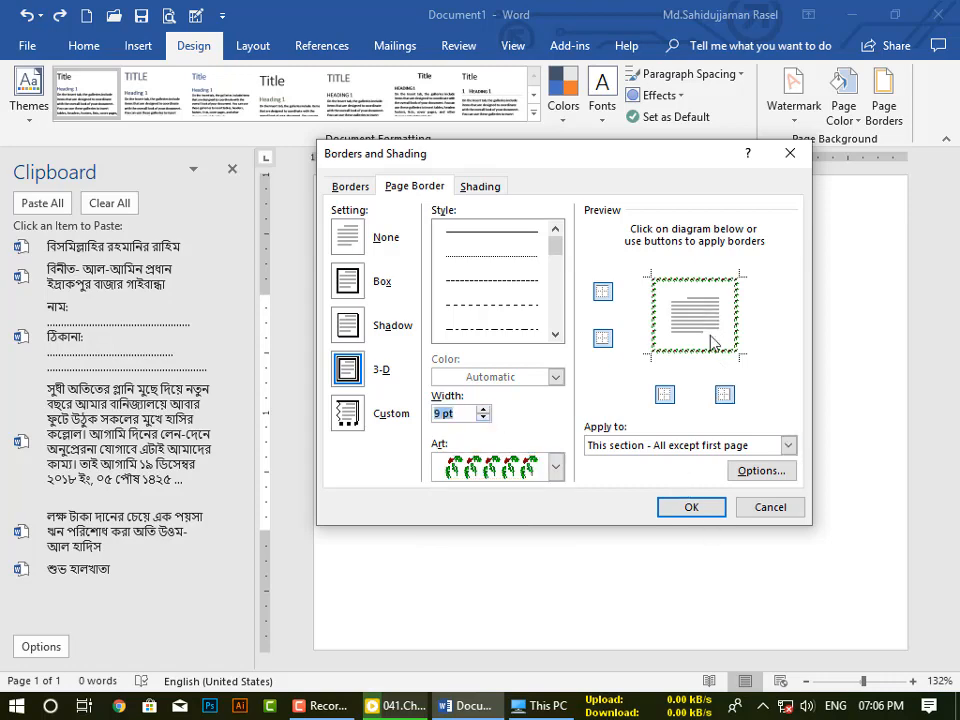
click(717, 512)
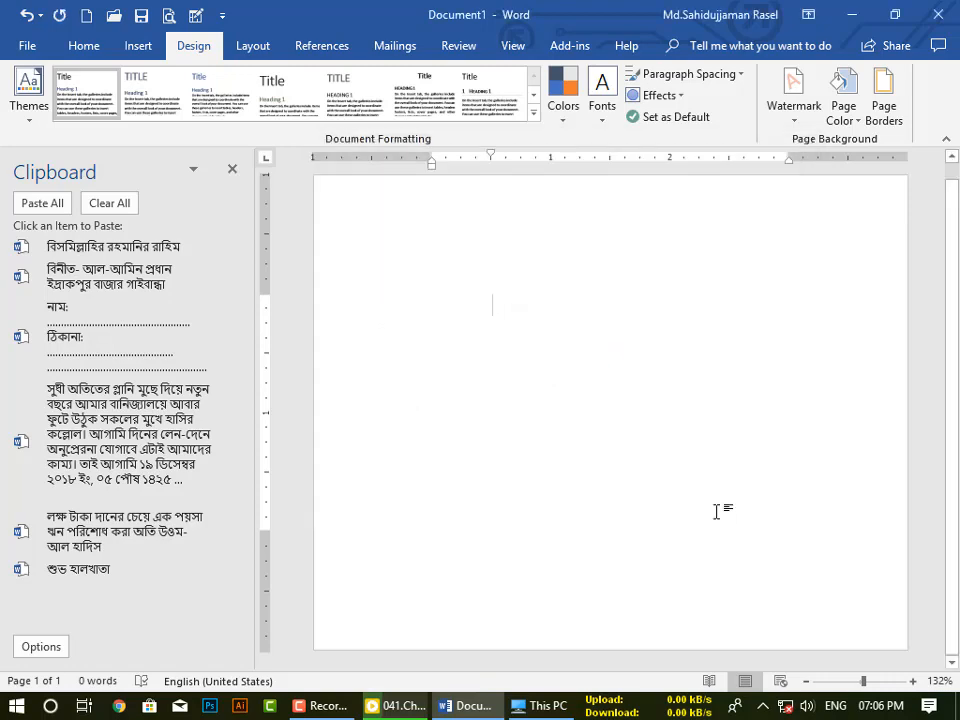
Change the page border's scope so that it applies to the whole document.
scroll(719, 441, up, 2)
scroll(719, 441, down, 2)
scroll(719, 441, up, 2)
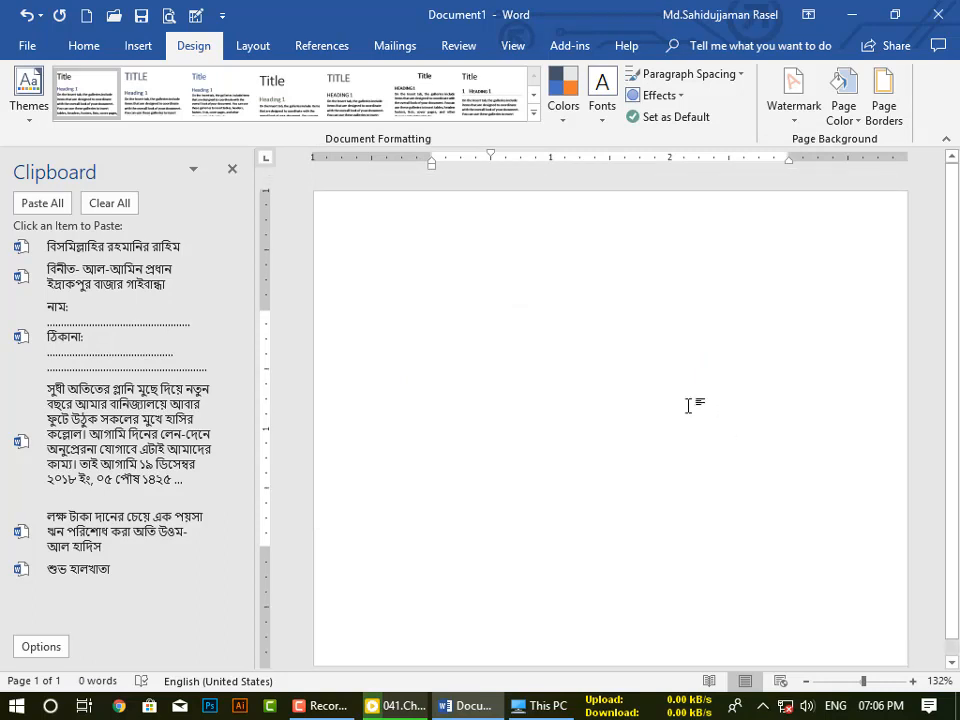
scroll(823, 476, down, 1)
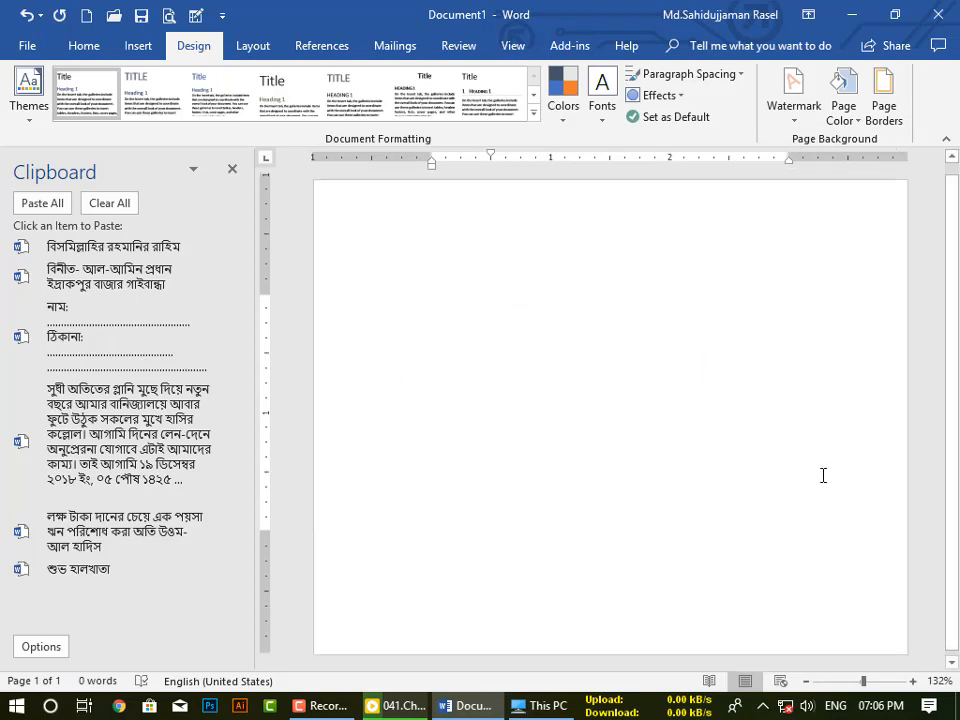
scroll(825, 461, up, 1)
click(885, 108)
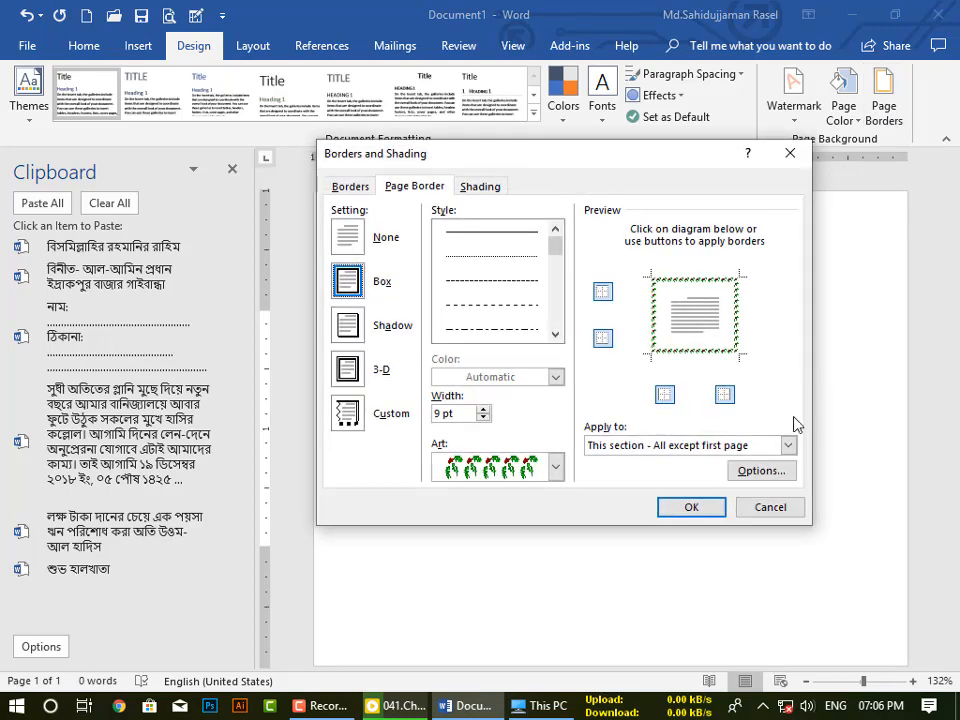
click(788, 445)
click(680, 462)
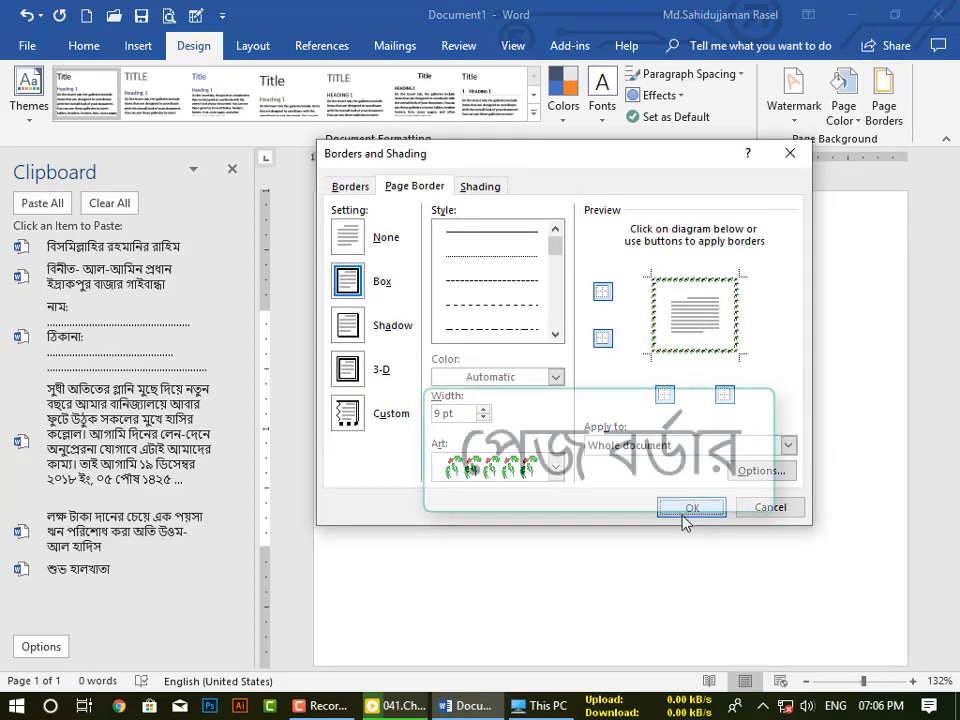
click(691, 507)
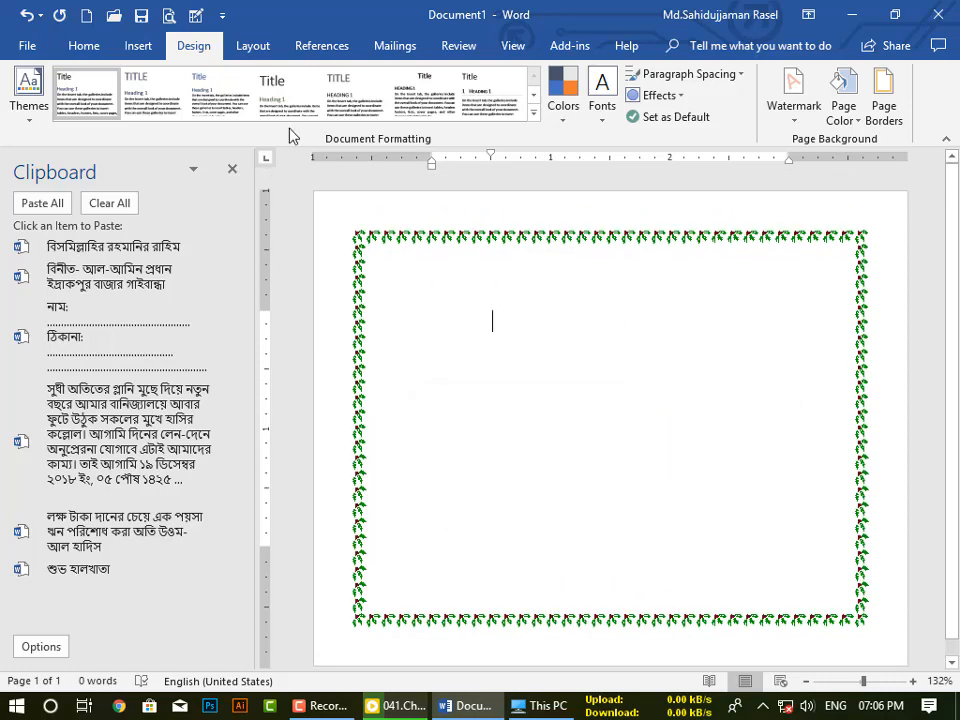
Draw a wide, thin rectangle centred near the top inside the border and apply the white style with green outline.
click(136, 48)
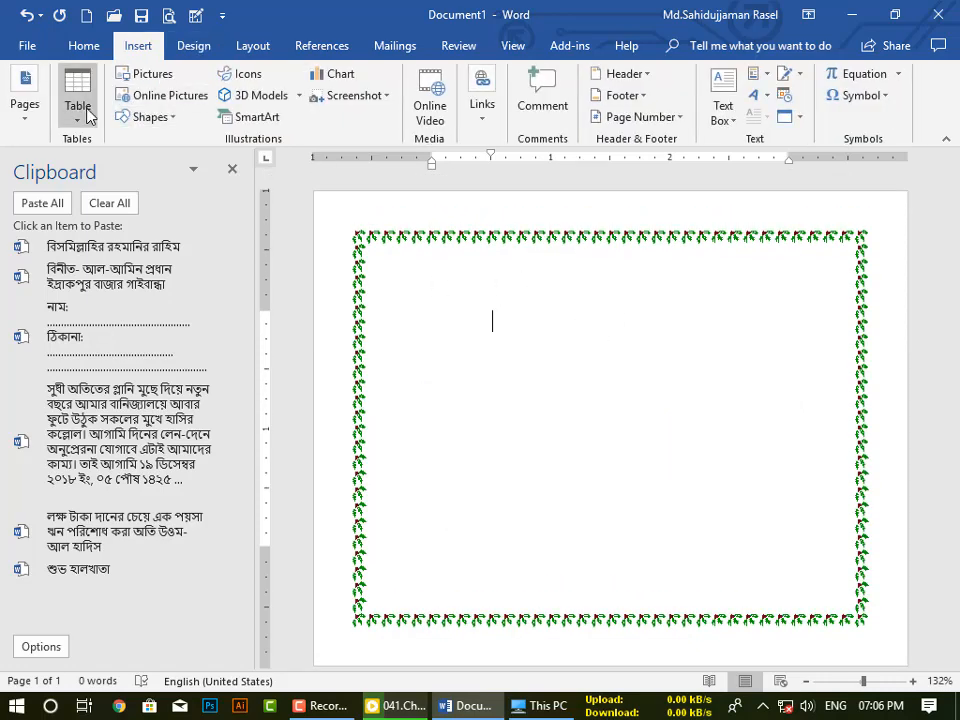
click(157, 118)
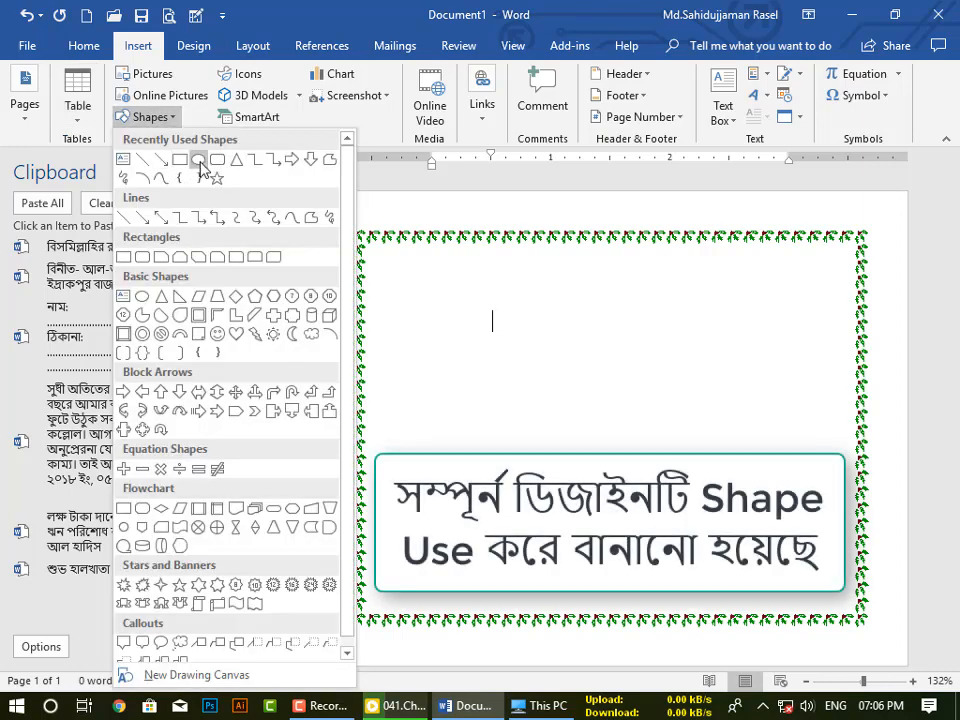
click(198, 159)
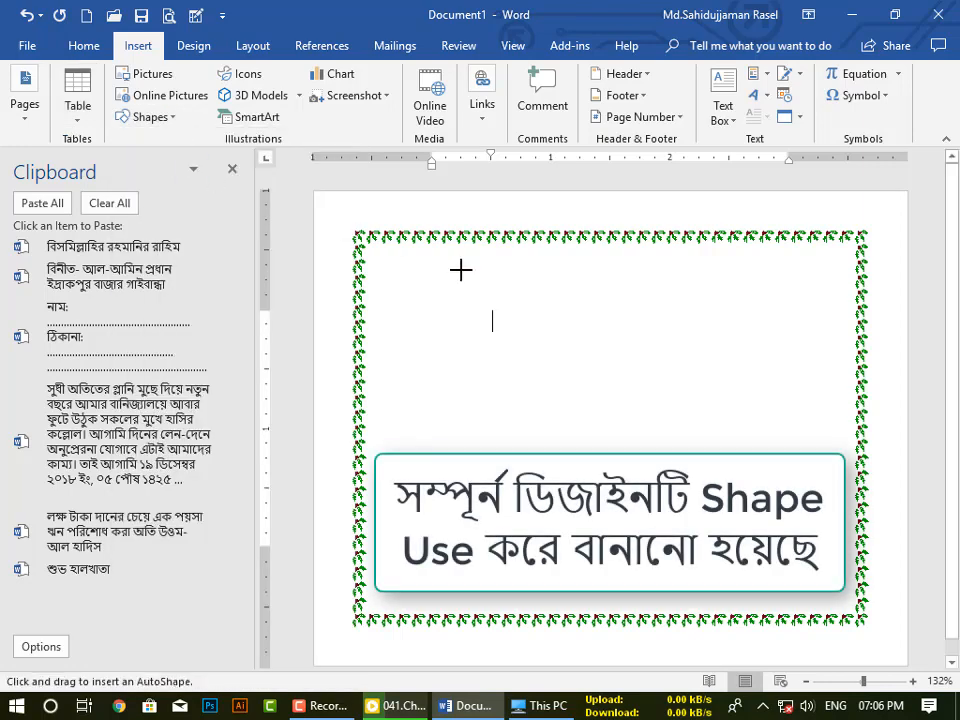
drag(515, 261, 763, 287)
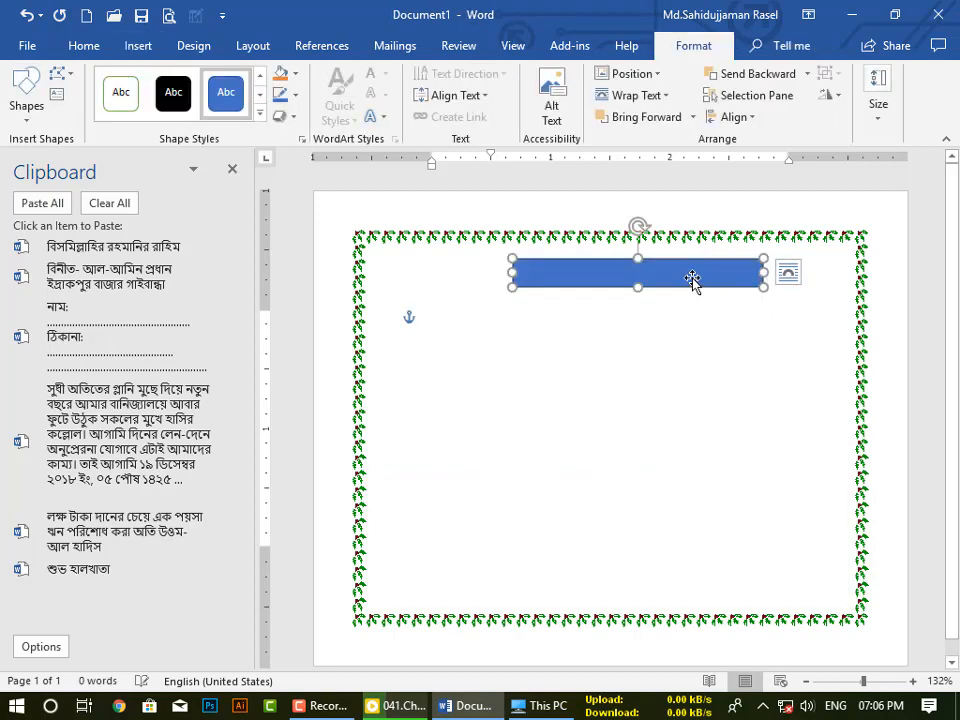
drag(692, 274, 647, 278)
click(122, 101)
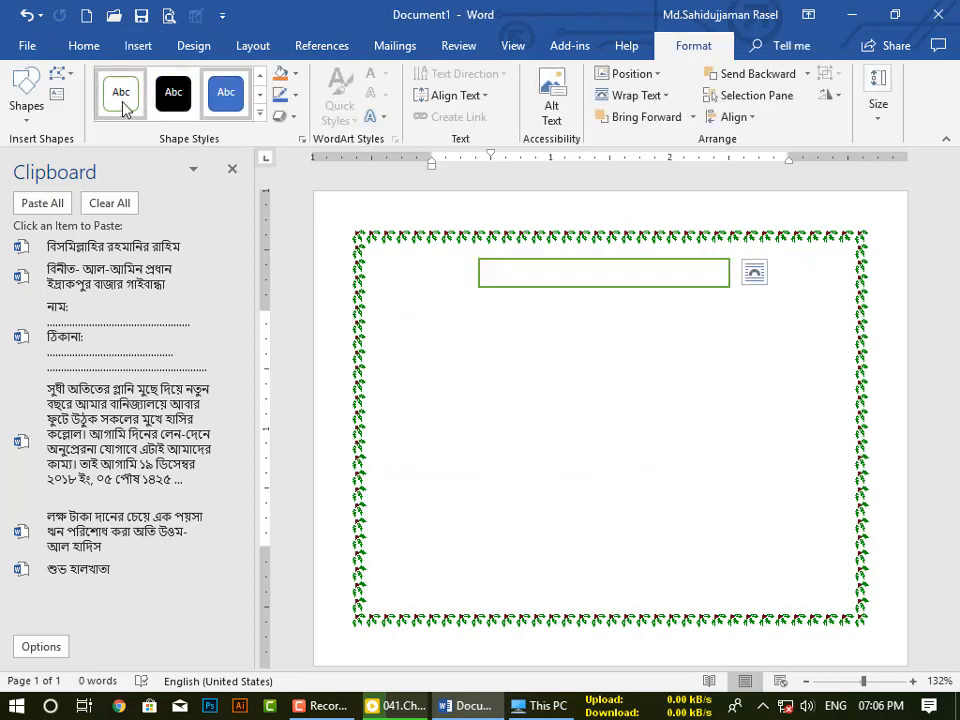
Paste the copied text "বিসমিল্লাহির রহমানির রাহিম" into the rectangle and make the shape taller and slightly wider.
right_click(635, 273)
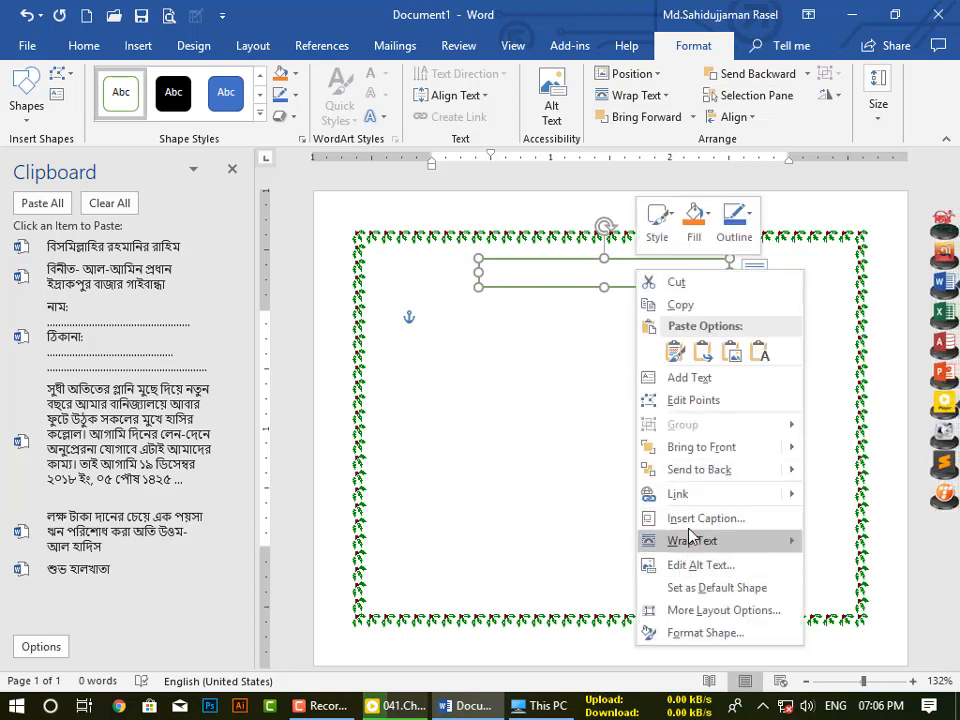
click(688, 378)
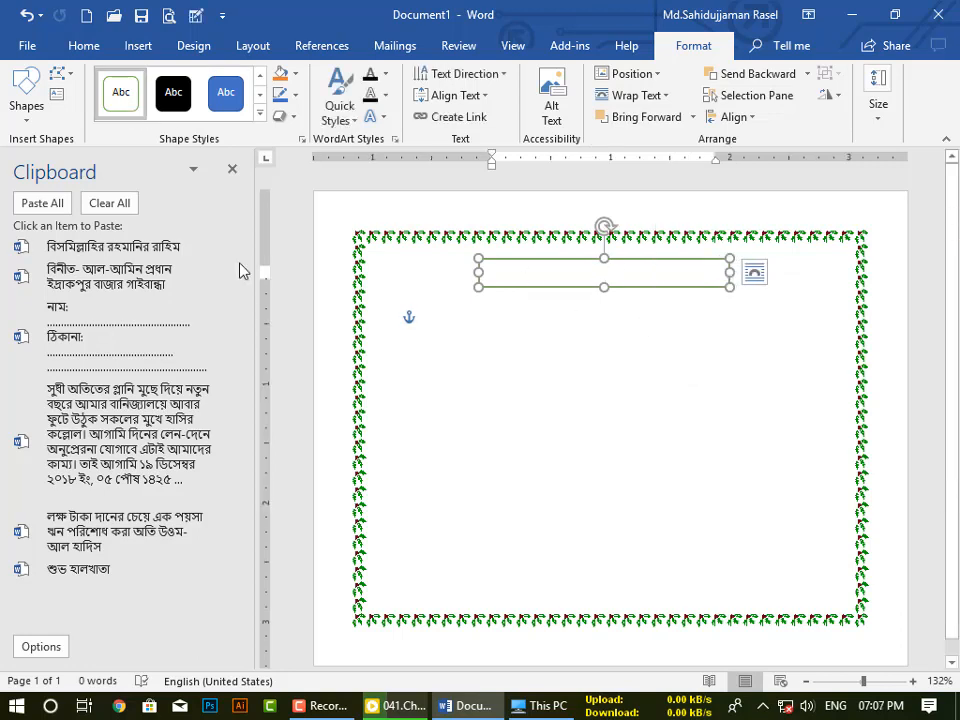
click(137, 250)
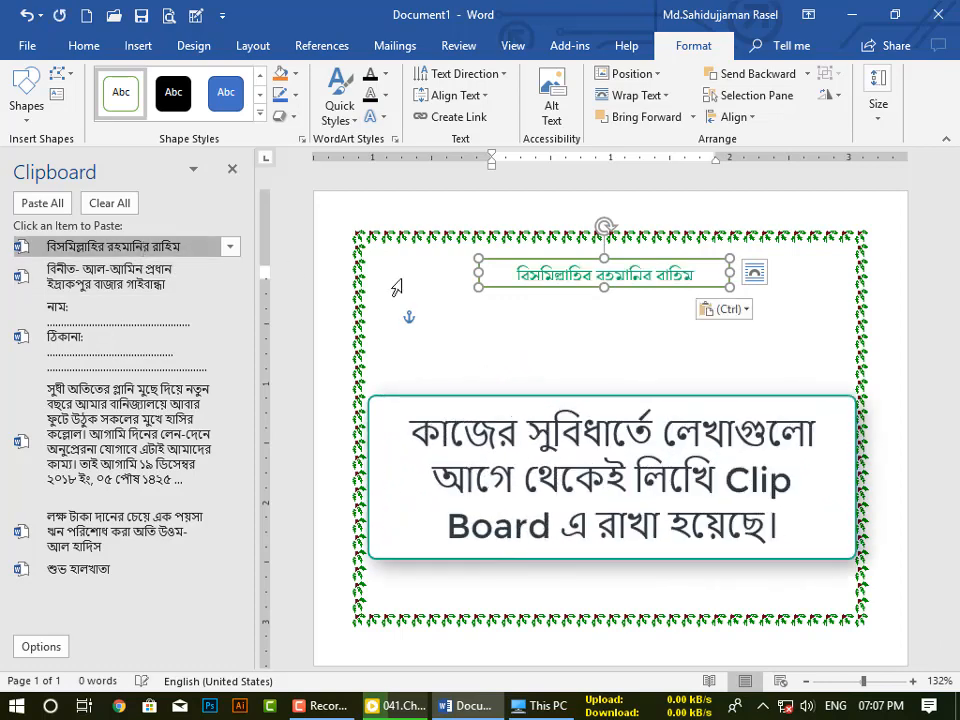
click(604, 291)
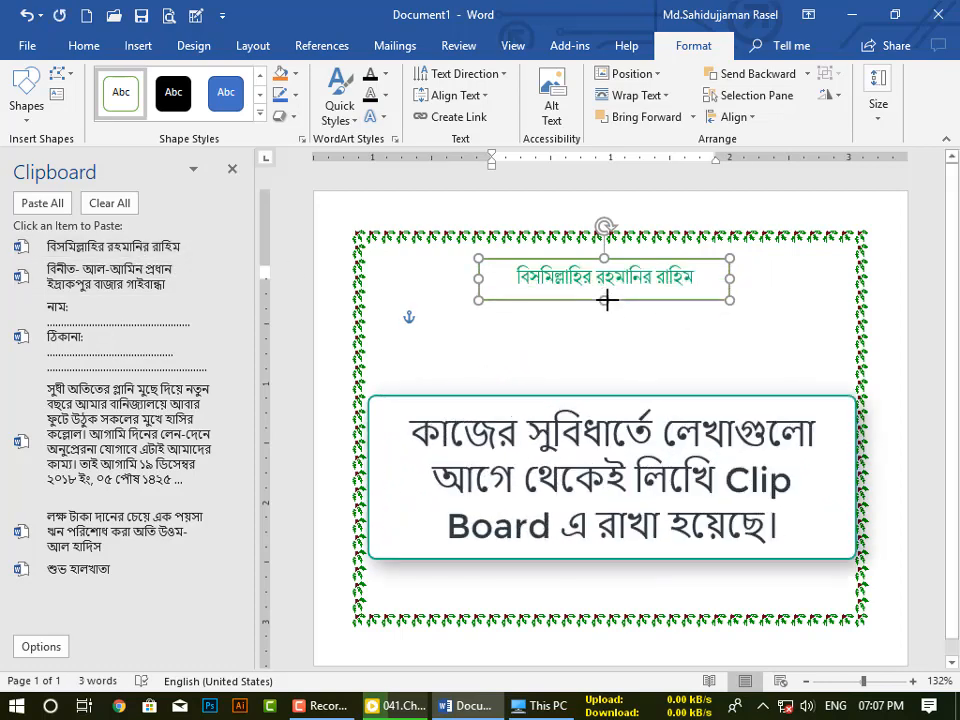
drag(729, 279, 744, 276)
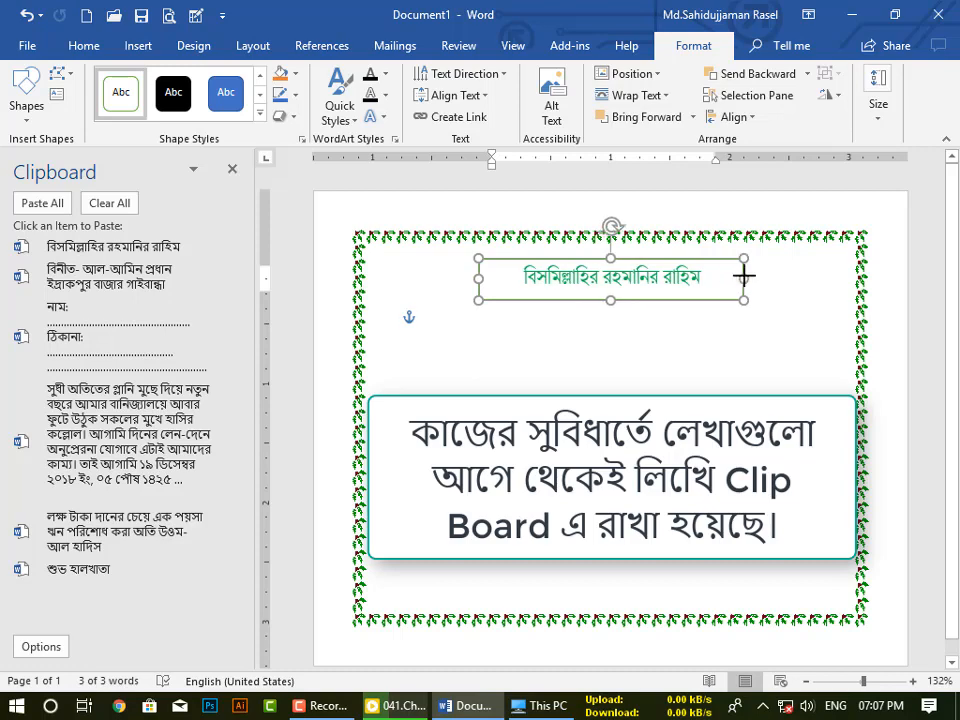
Narrow the rectangle from its left side and set its text to font size 11.
drag(480, 276, 727, 260)
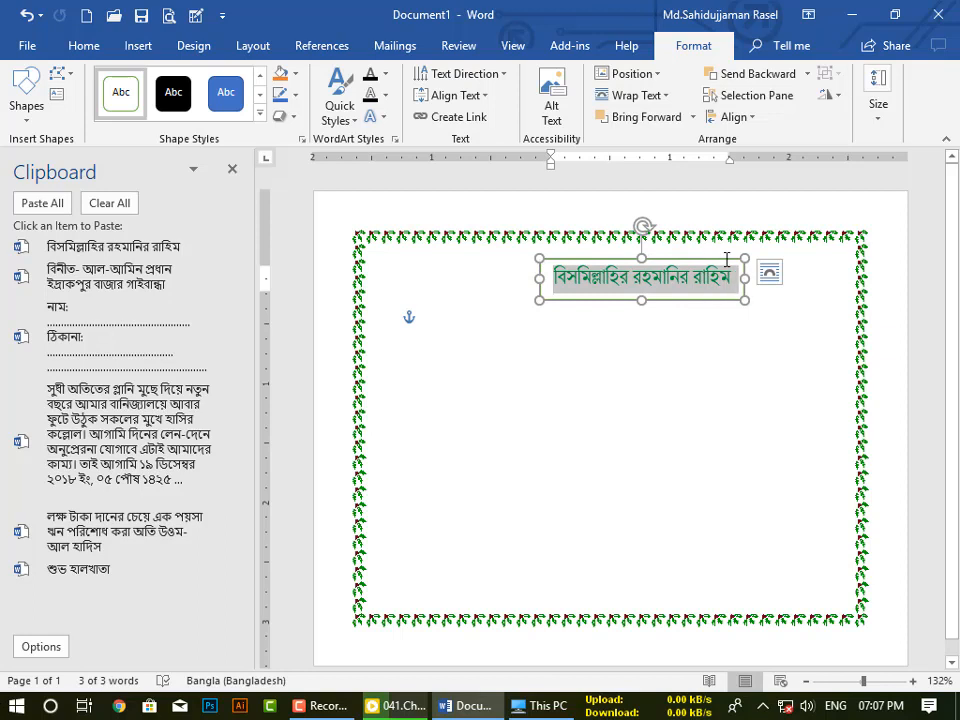
click(88, 48)
click(203, 86)
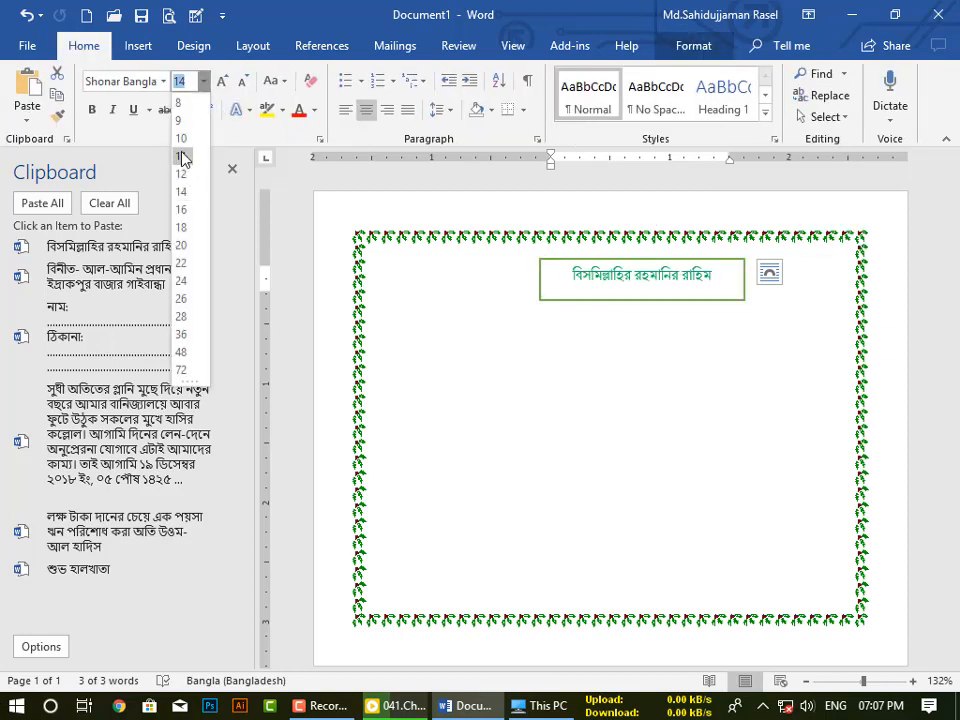
click(181, 156)
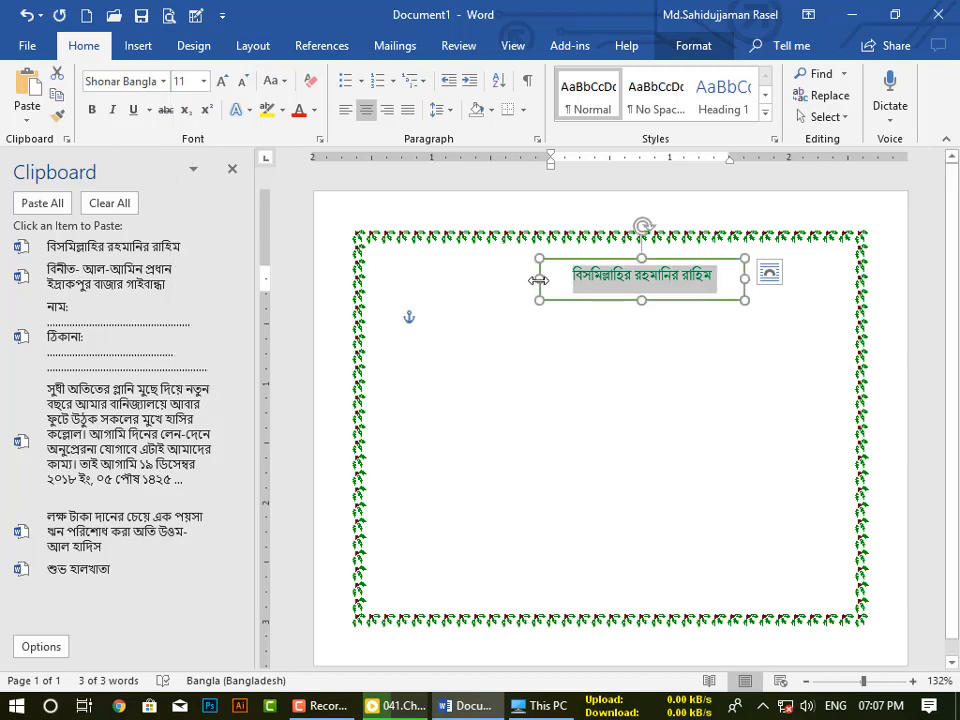
Shrink the rectangle closely around its text and move it to the centre just below the top border.
drag(538, 280, 574, 272)
drag(658, 302, 630, 285)
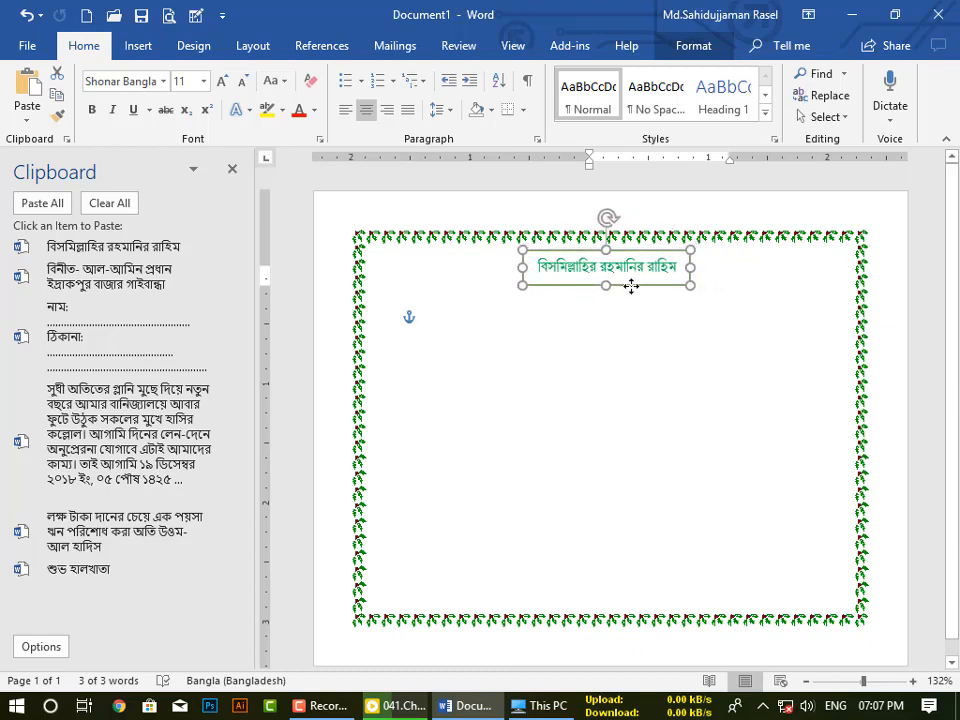
click(691, 321)
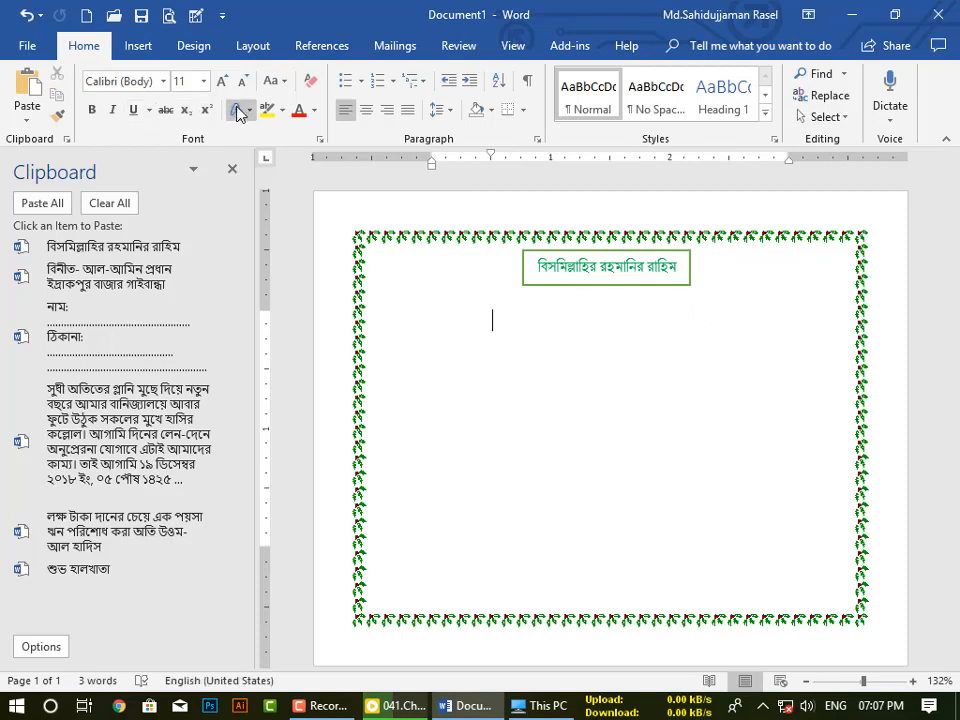
Remove the outline from the rectangle holding the "বিসমিল্লাহির রহমানির রাহিম" line.
click(556, 285)
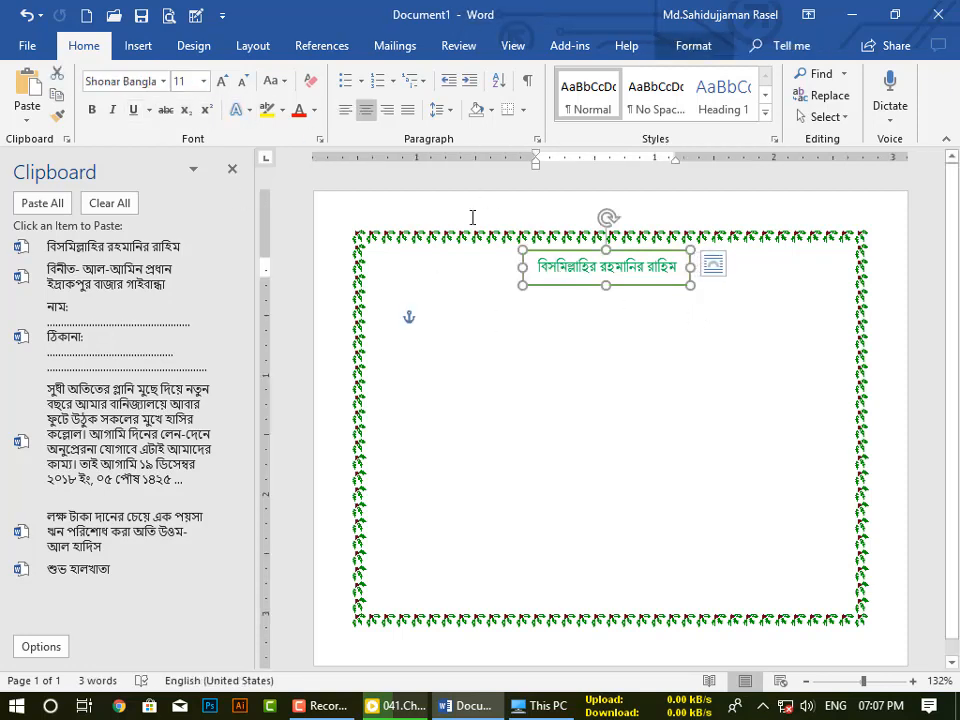
click(680, 45)
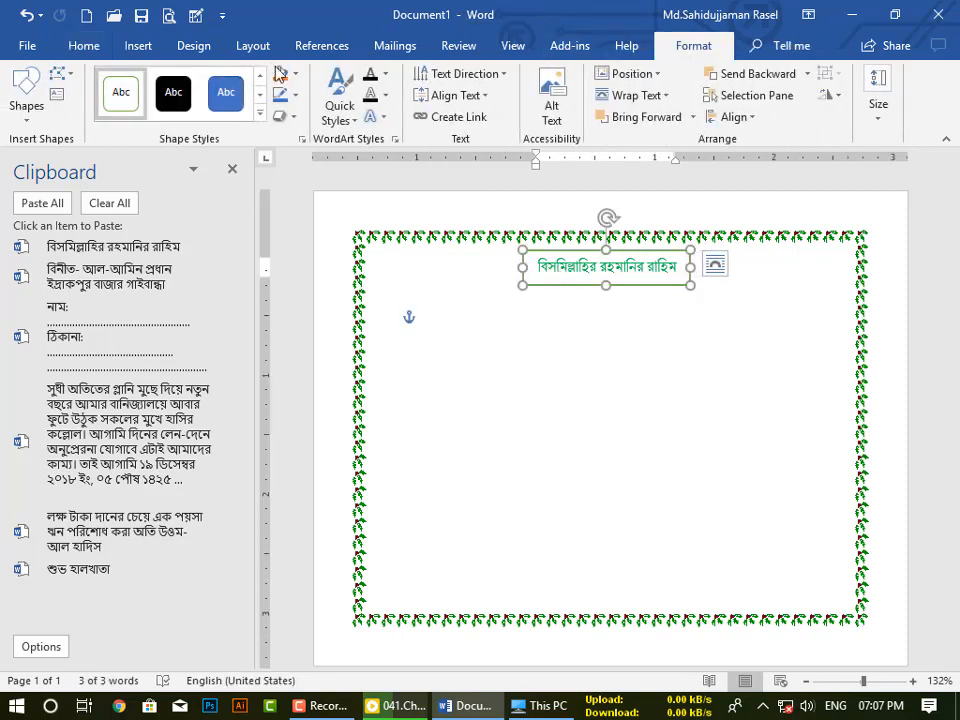
click(297, 93)
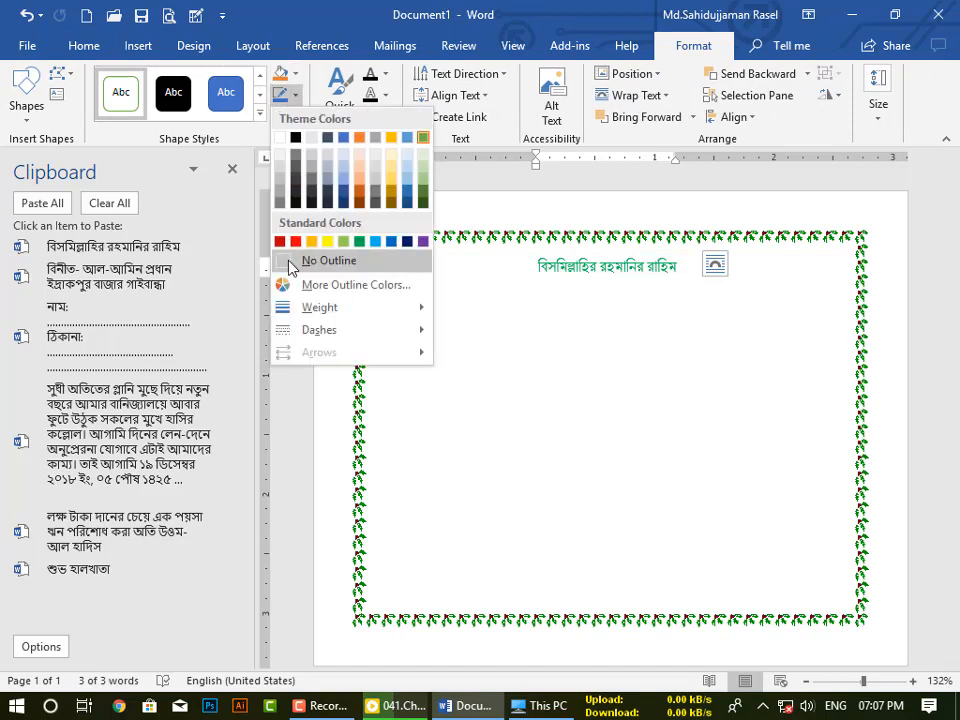
click(320, 260)
click(574, 326)
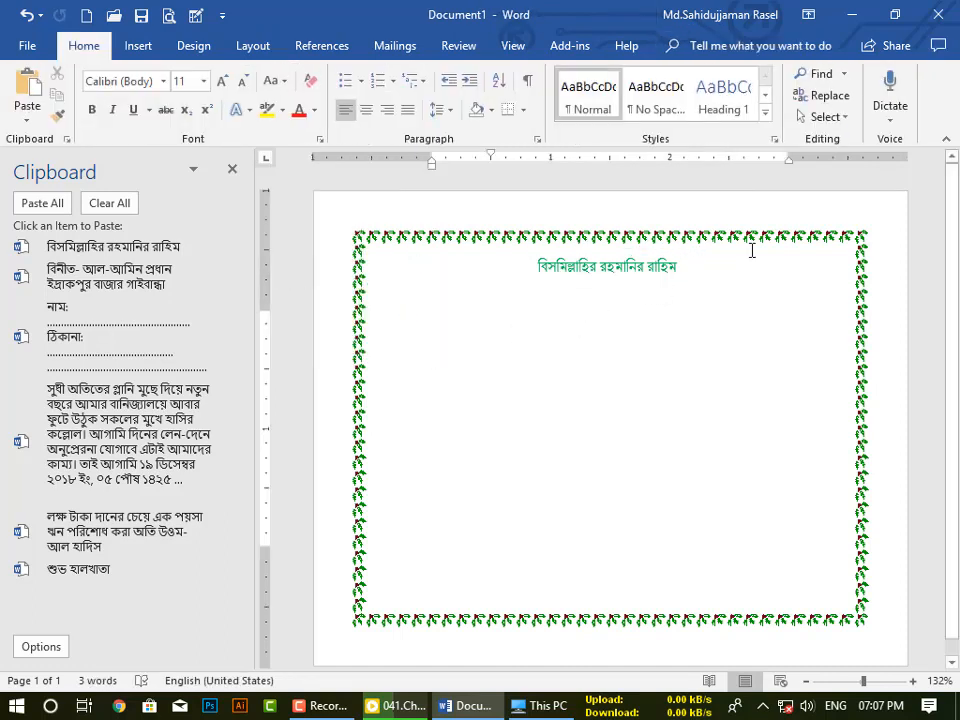
Add a second green-outlined rectangle with the 26 pt text "শুভ হালখাতা" and shrink it to sit below the top line.
click(140, 46)
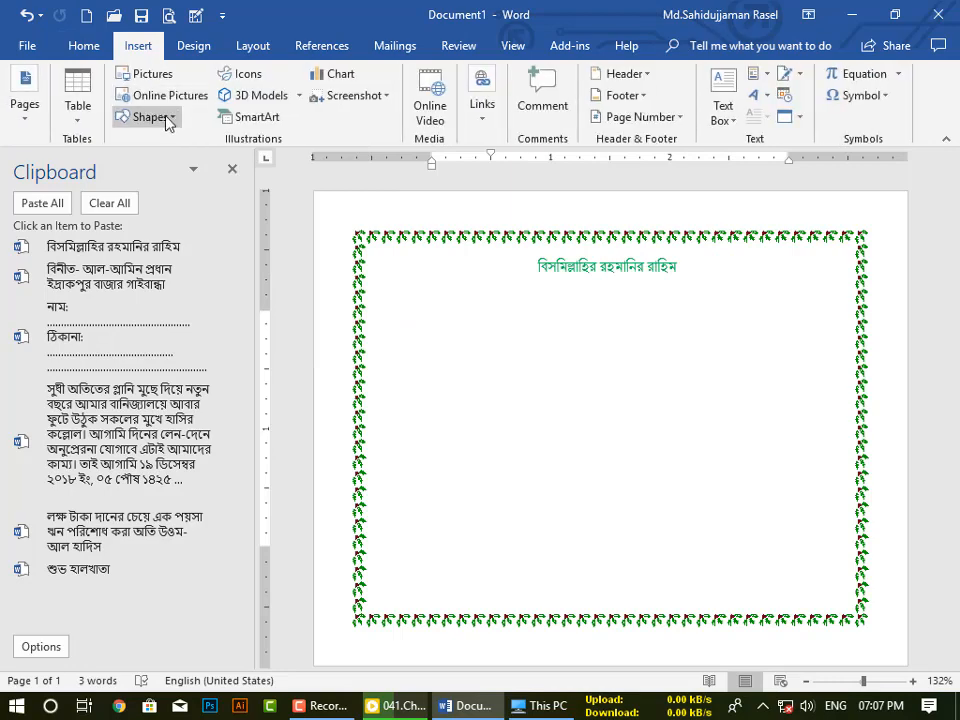
click(168, 118)
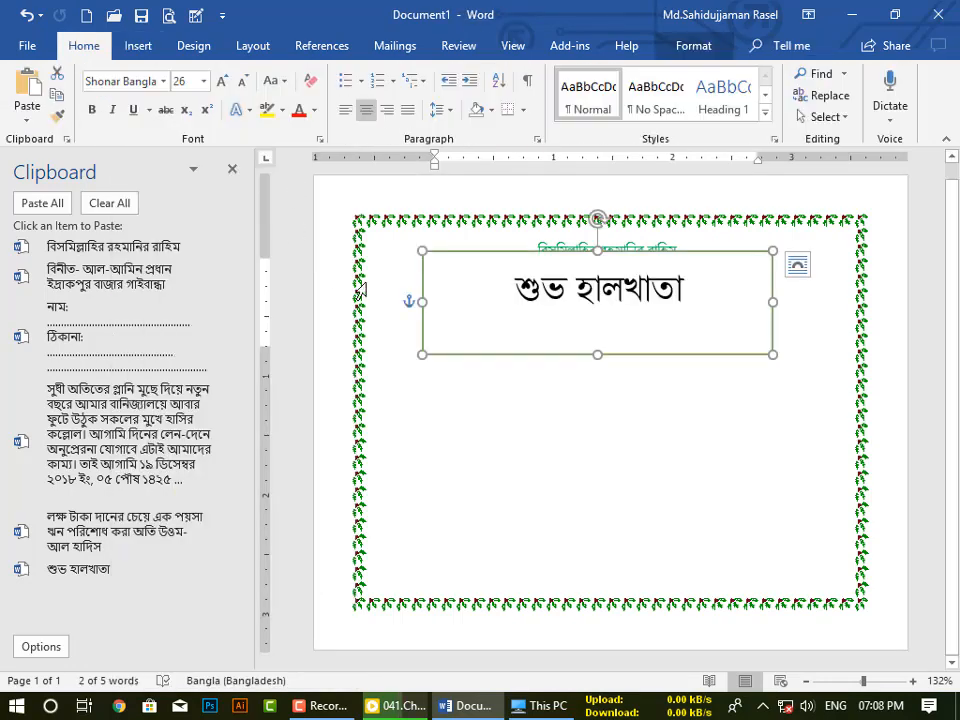
drag(422, 300, 506, 301)
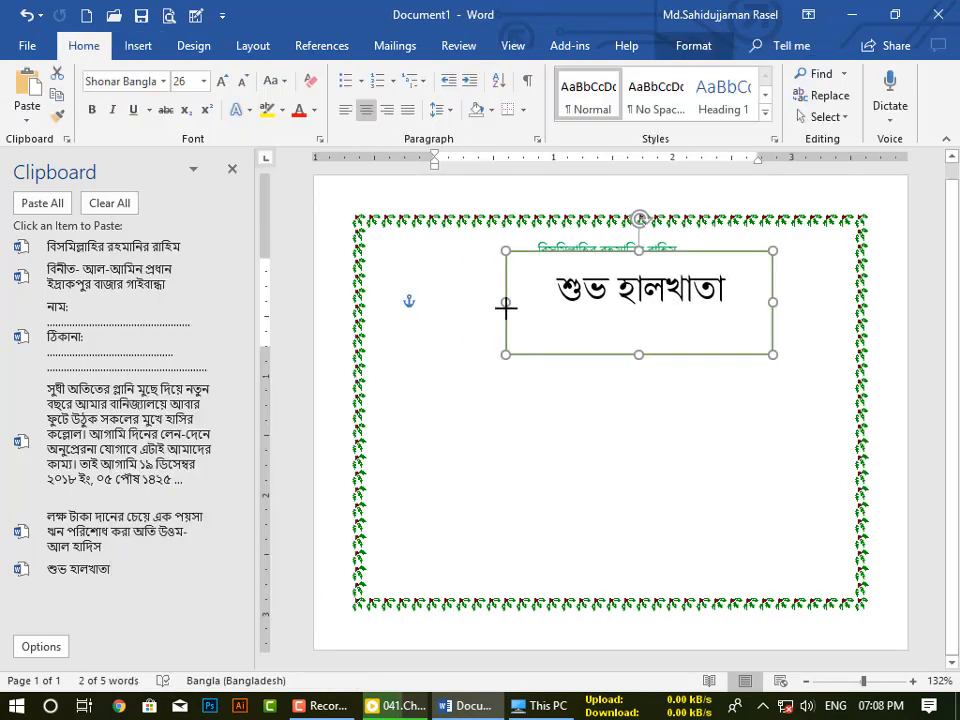
drag(772, 250, 752, 276)
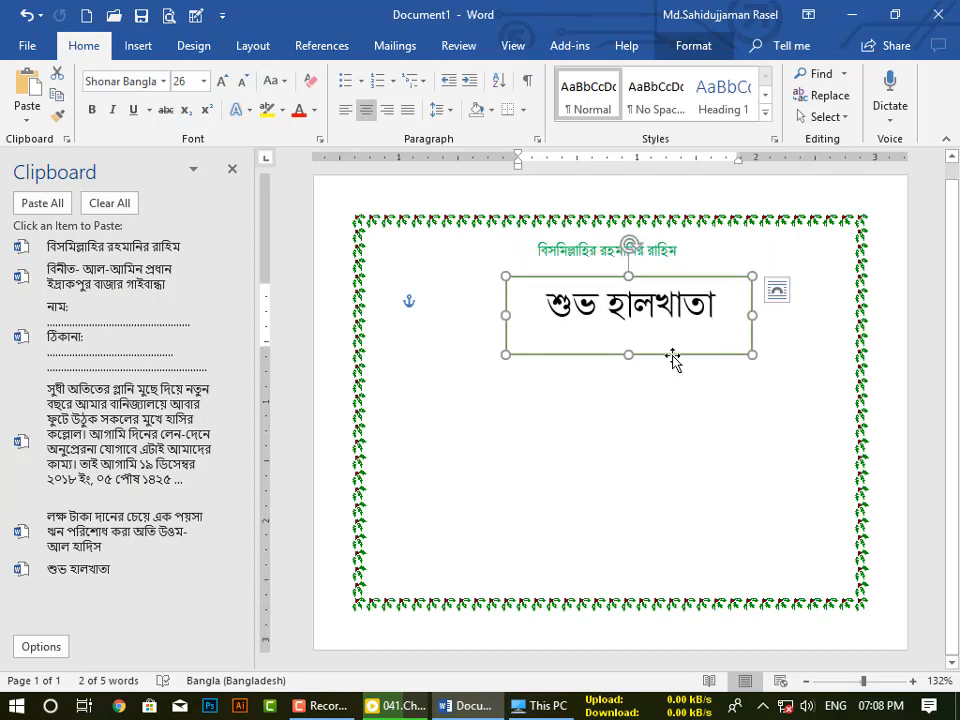
Move the "শুভ হালখাতা" rectangle up and left, centred directly beneath the top line, and reduce its height.
drag(673, 356, 651, 336)
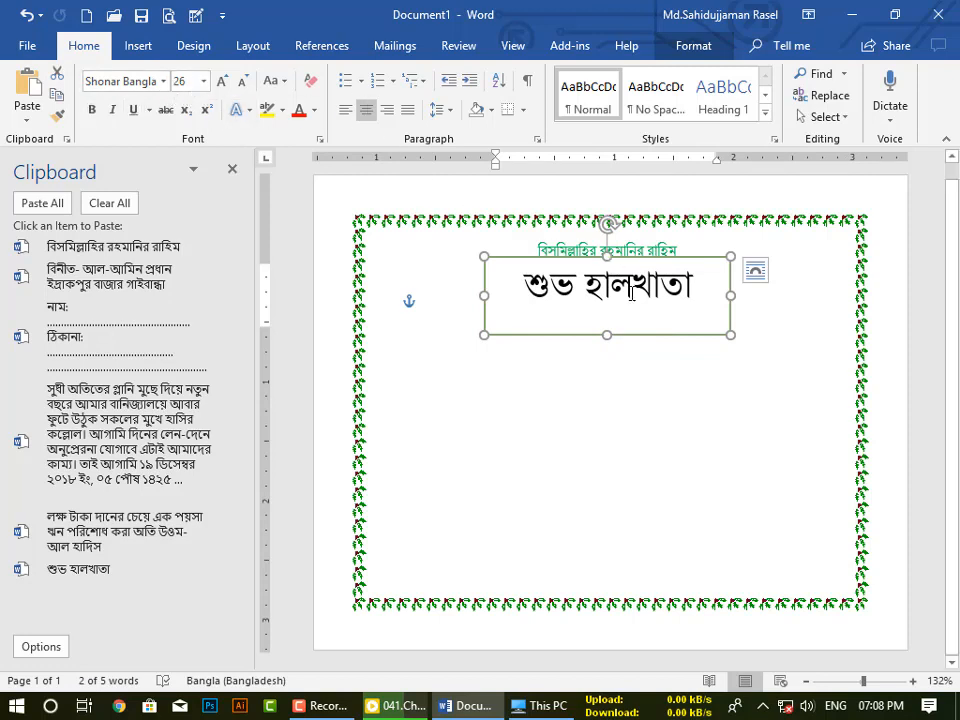
drag(608, 336, 607, 315)
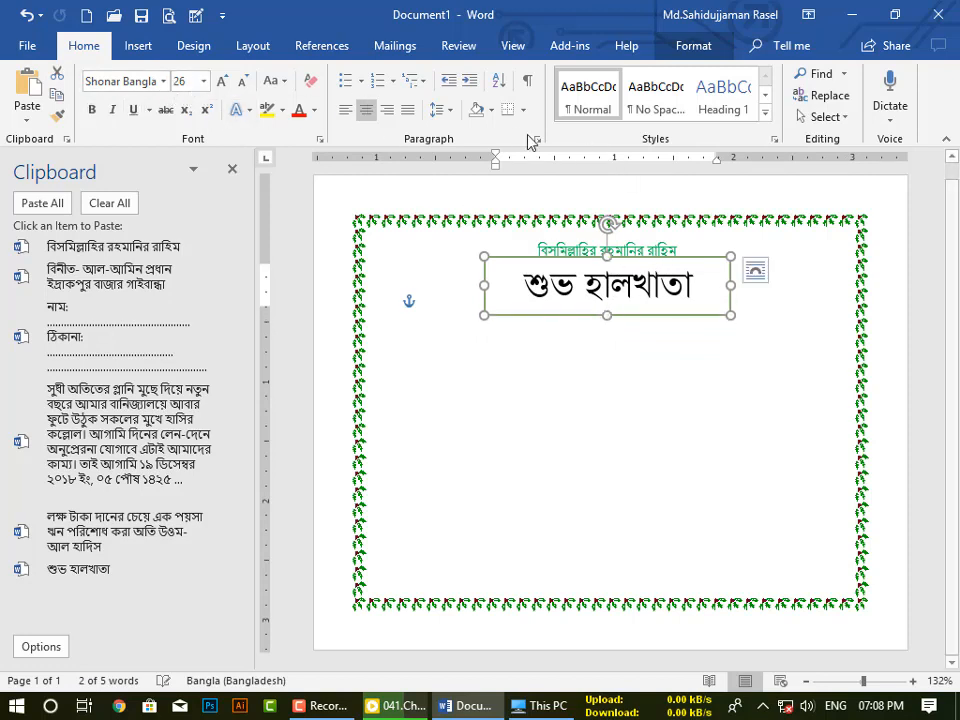
Make the "শুভ হালখাতা" rectangle transparent with no fill and no outline, and nudge it closer to the top line.
click(682, 45)
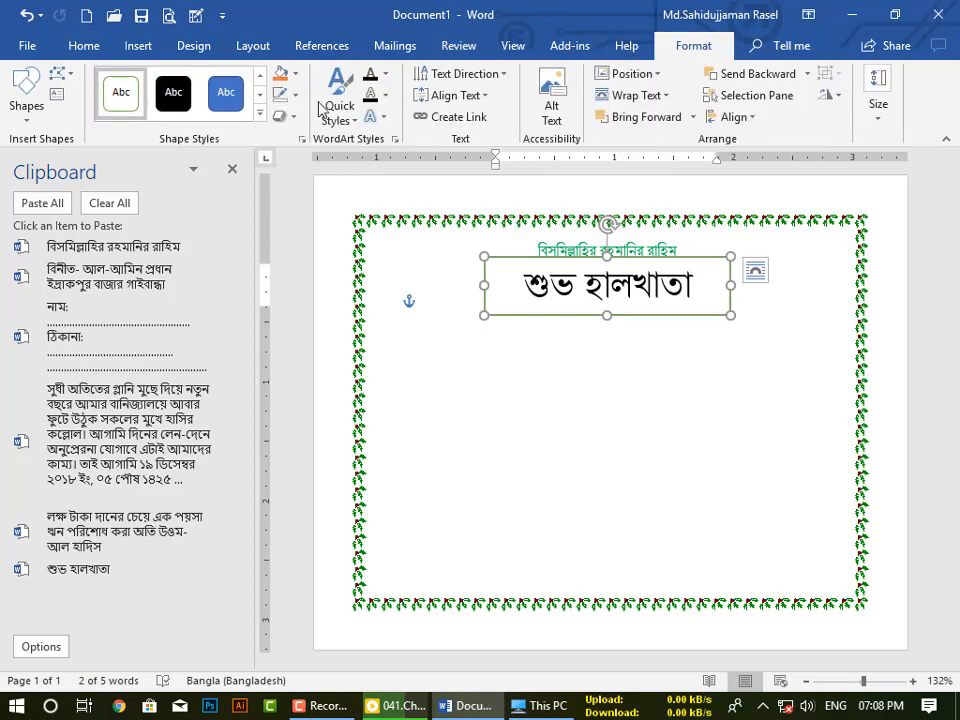
click(298, 76)
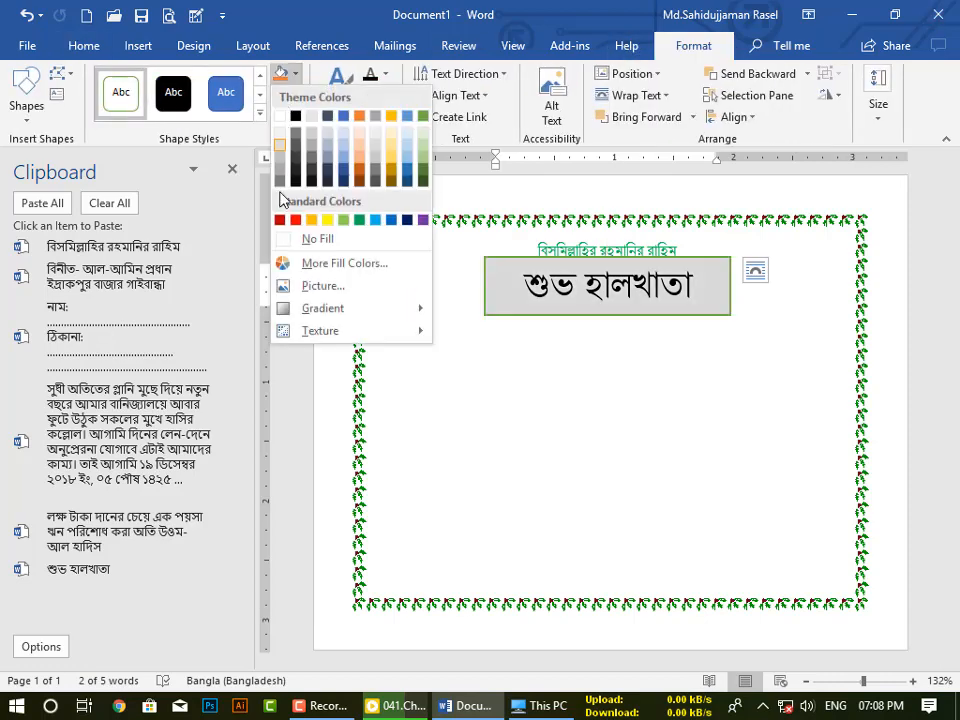
click(288, 242)
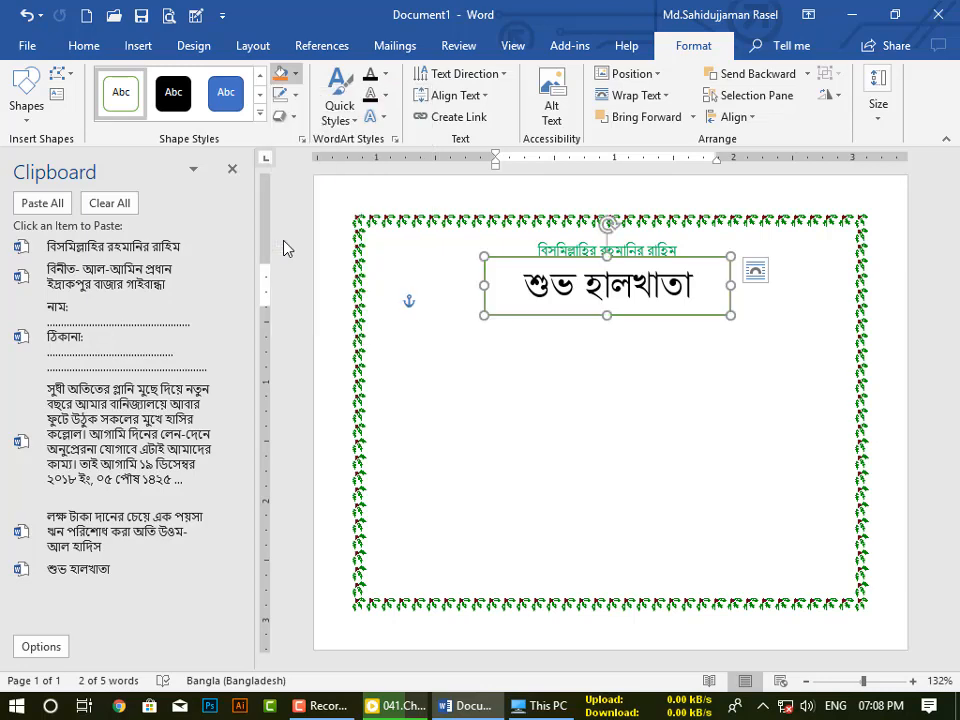
click(260, 116)
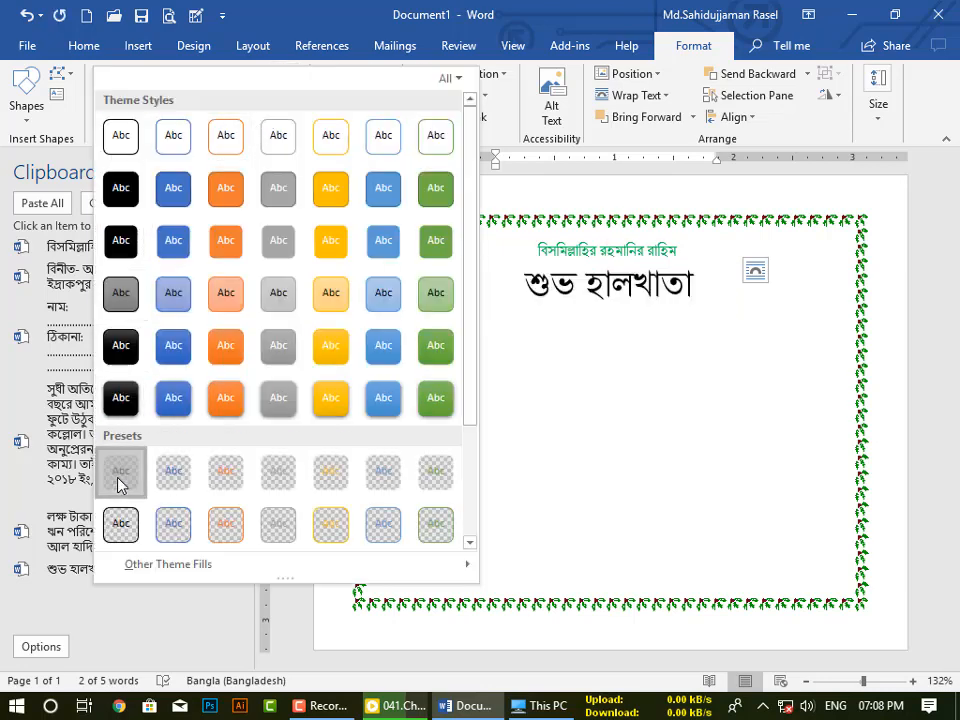
click(119, 480)
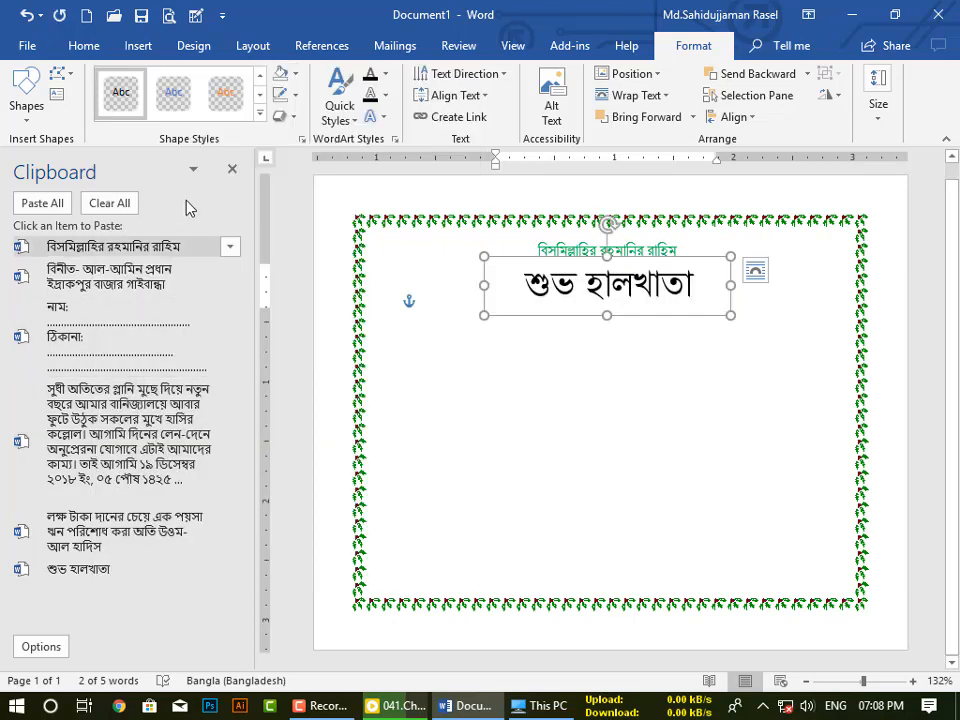
click(287, 96)
click(293, 262)
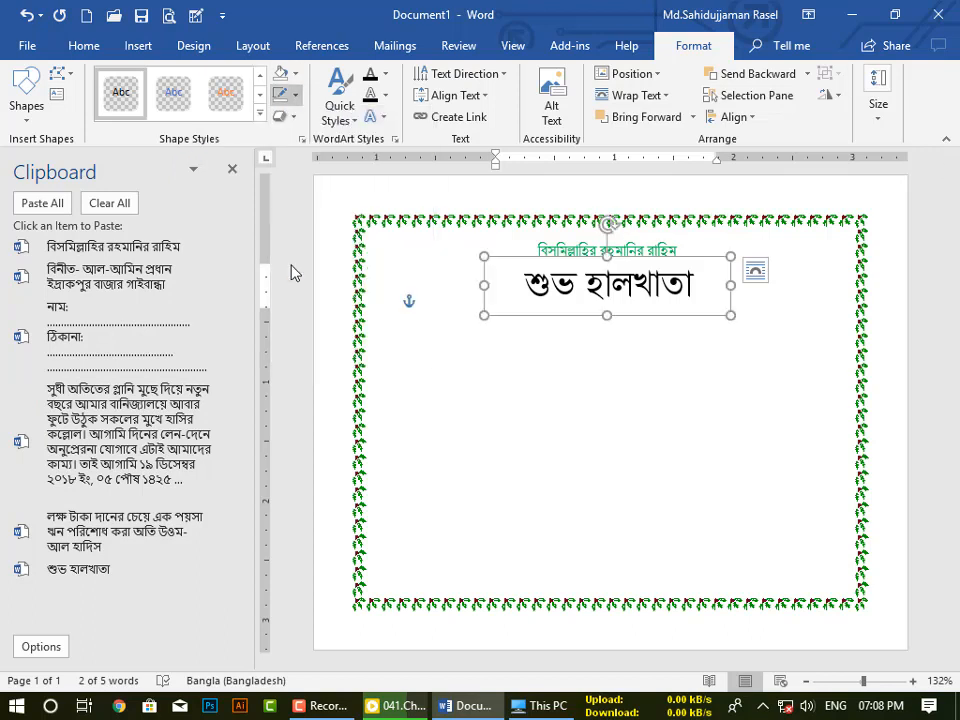
drag(648, 318, 642, 305)
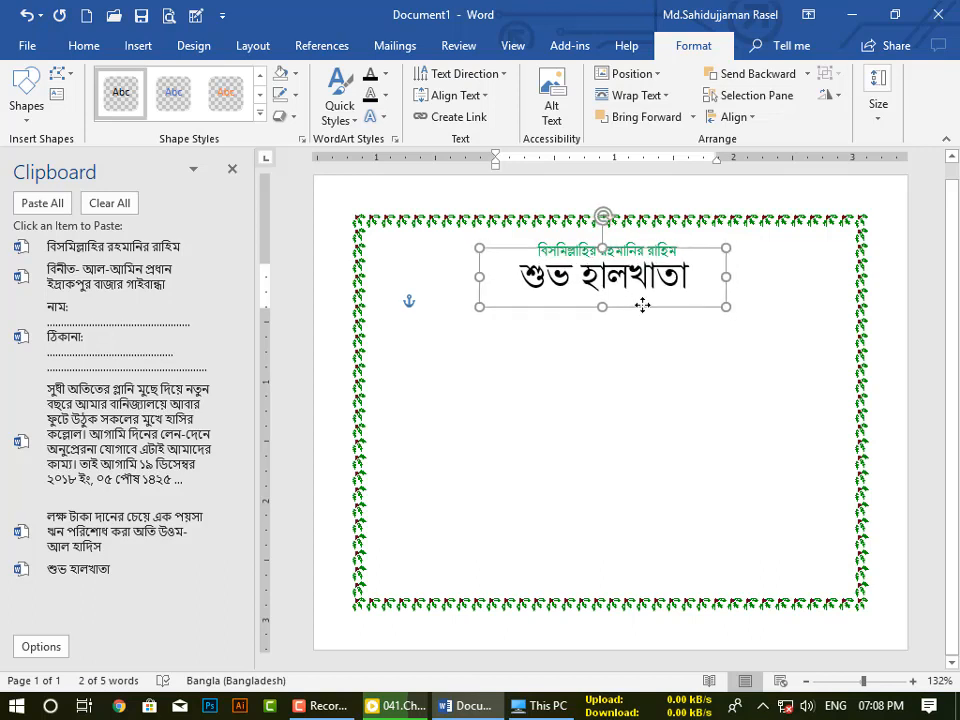
click(675, 360)
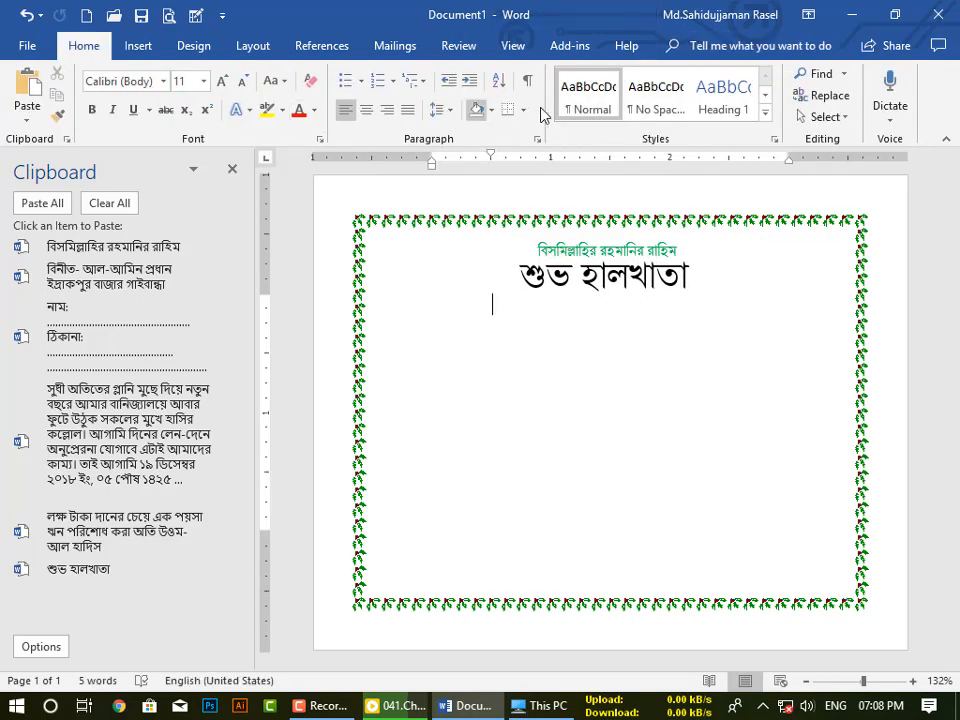
Draw a thin, wide rounded rectangle with fully rounded ends below the heading and apply the green-outline shape style.
click(138, 48)
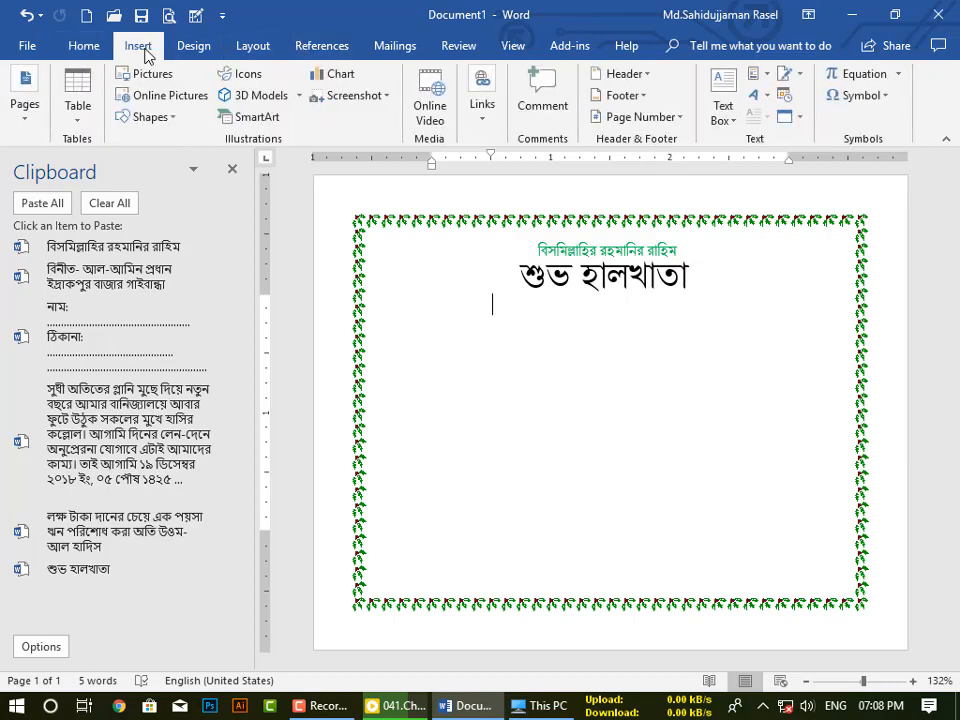
click(145, 117)
click(218, 159)
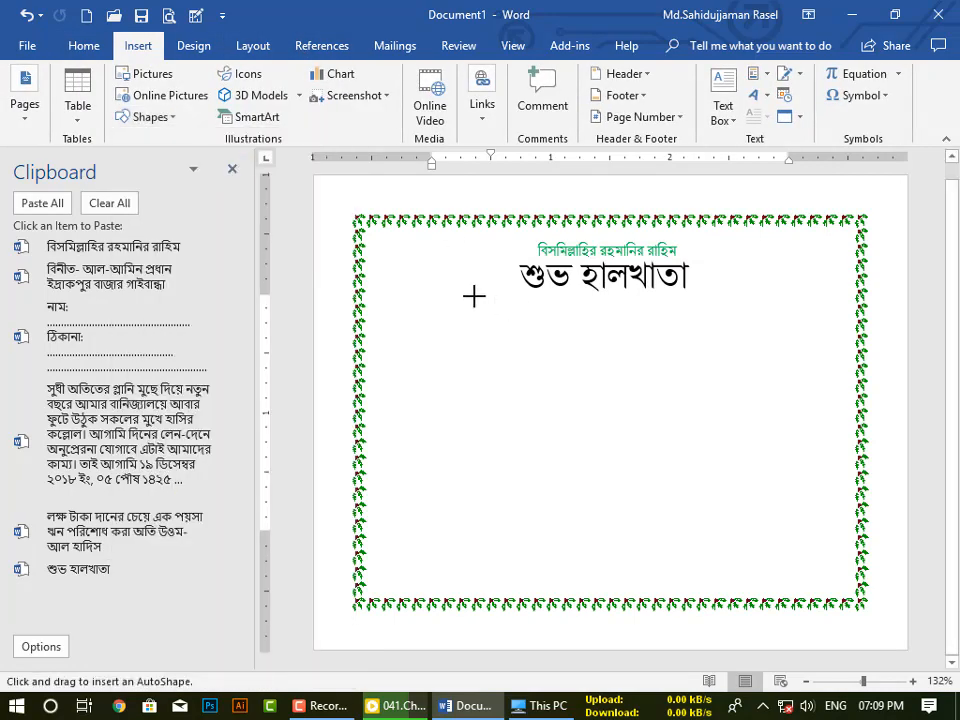
mouse_move(474, 296)
mouse_down()
mouse_move(495, 309)
mouse_move(649, 324)
mouse_move(767, 322)
mouse_up()
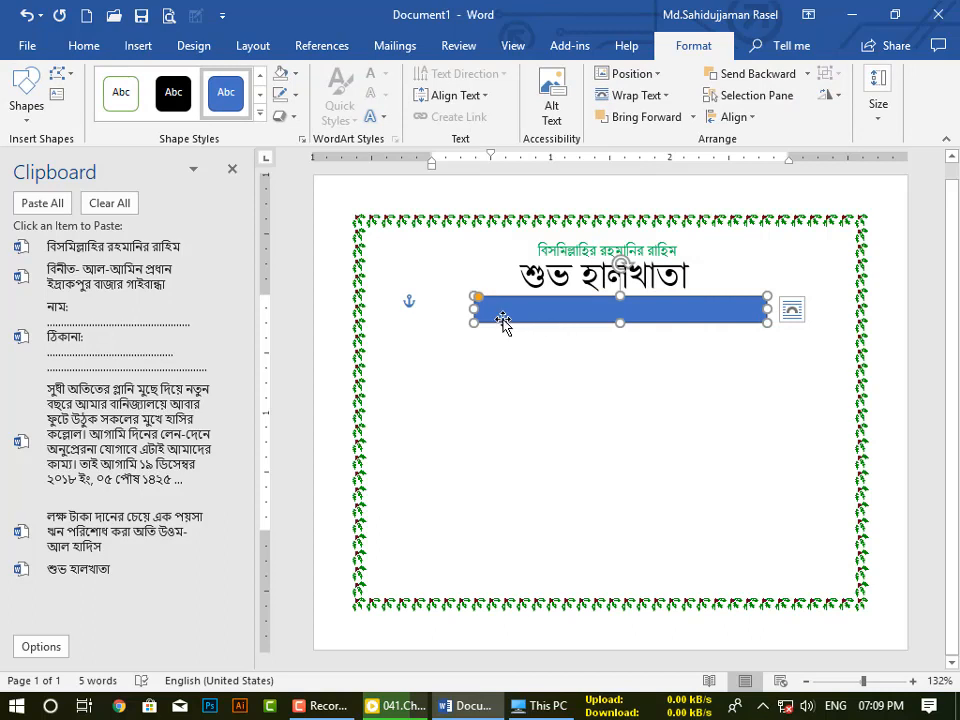
drag(480, 300, 488, 306)
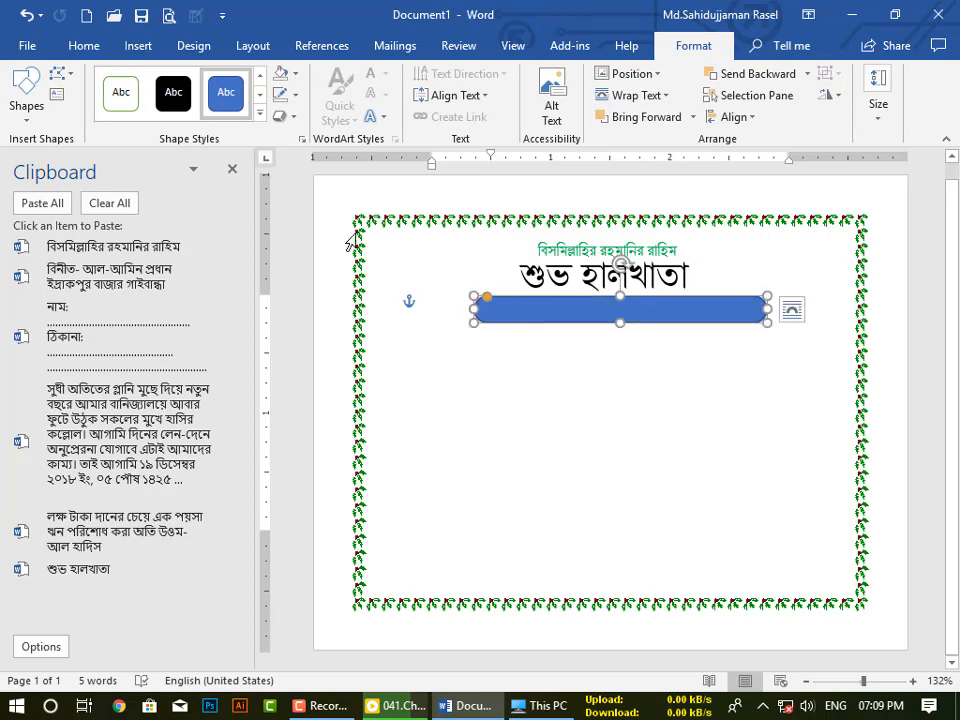
click(122, 104)
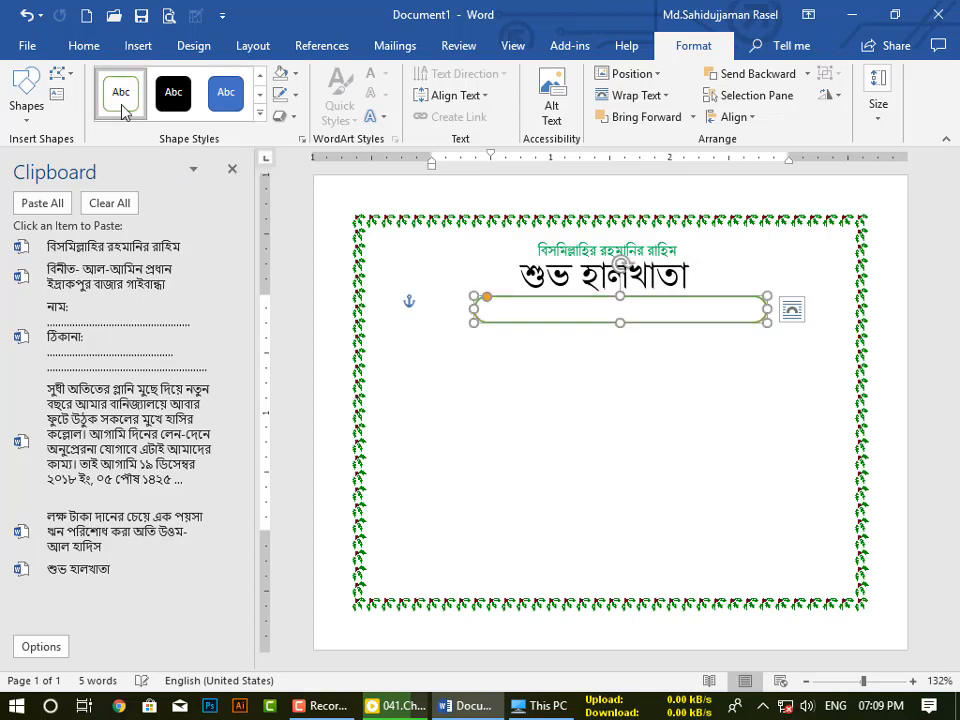
right_click(124, 111)
key(Escape)
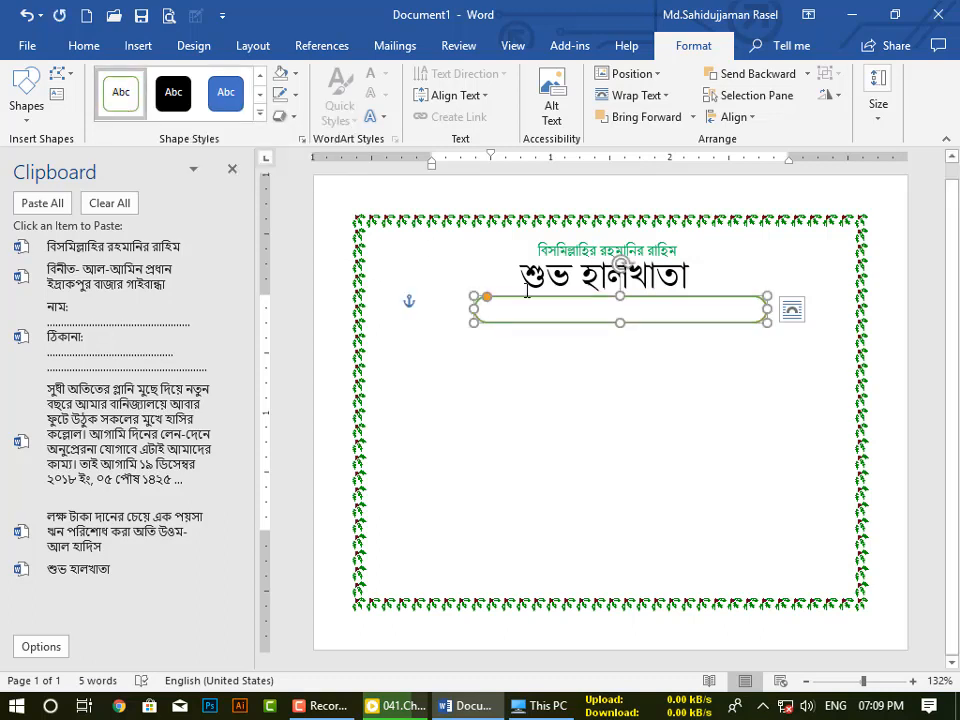
Paste the copied "লক্ষ টাকা দানের চেয়ে এক পয়সা..." hadith line into the rounded rectangle and set its font size to 12.
right_click(581, 317)
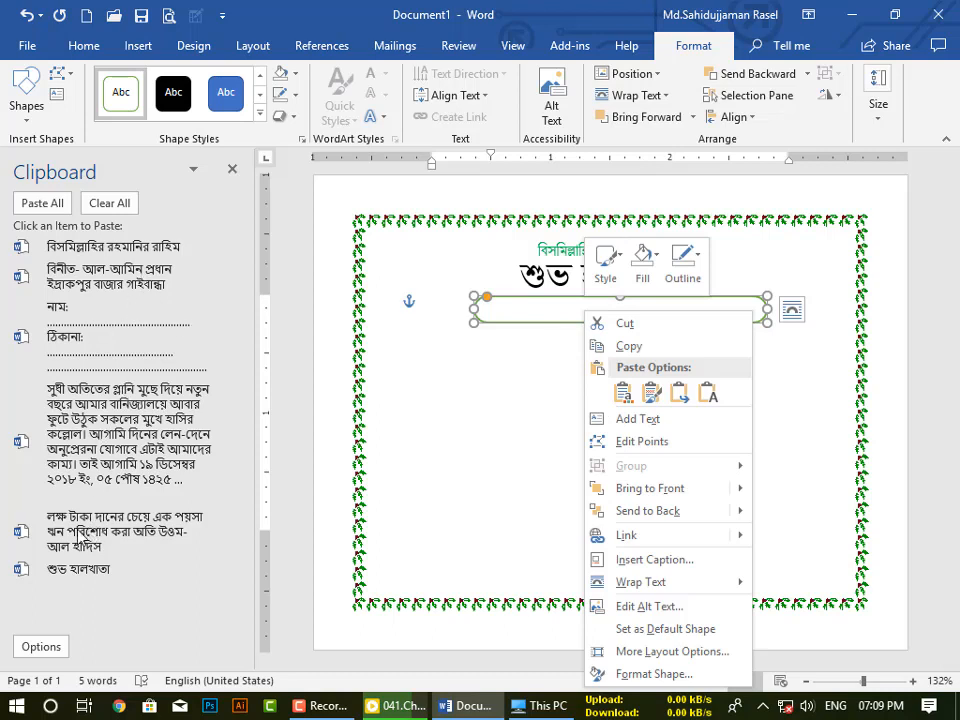
click(100, 530)
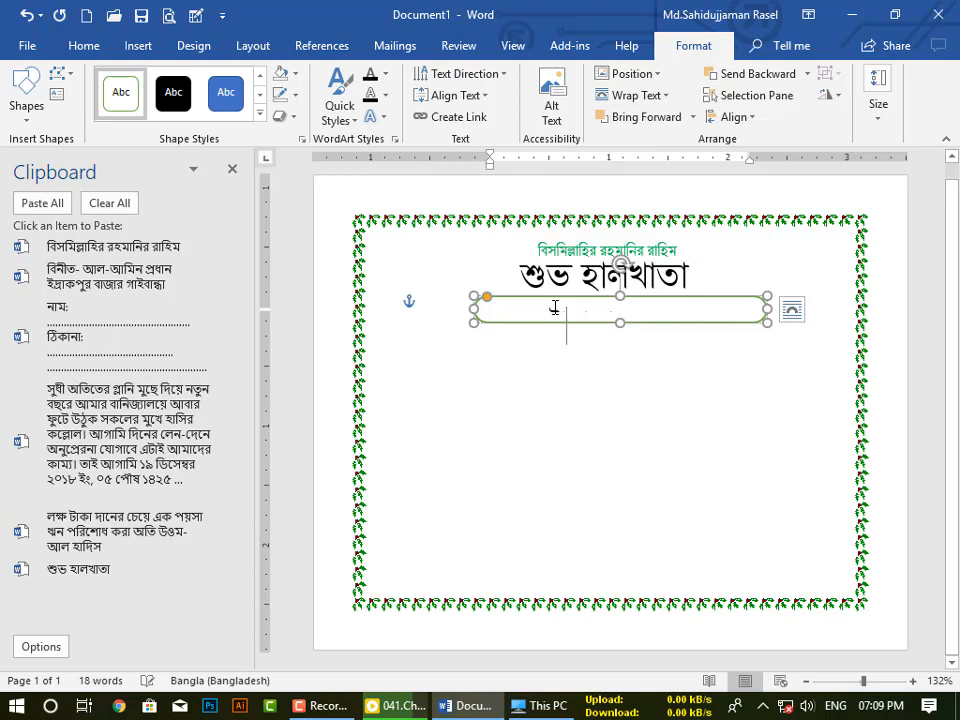
triple_click(555, 307)
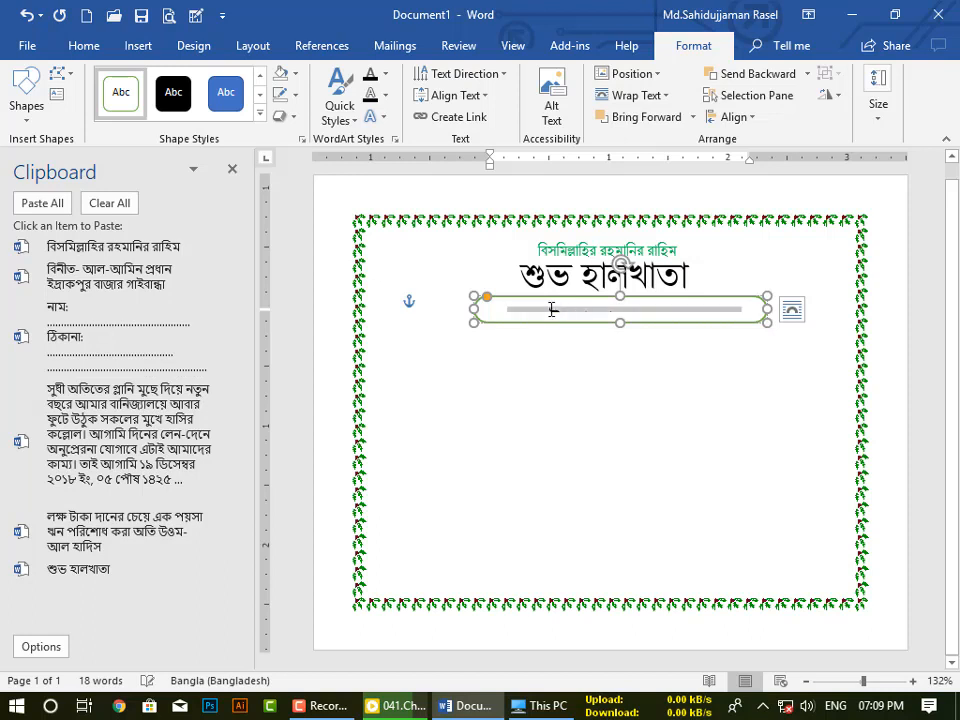
click(81, 45)
click(203, 81)
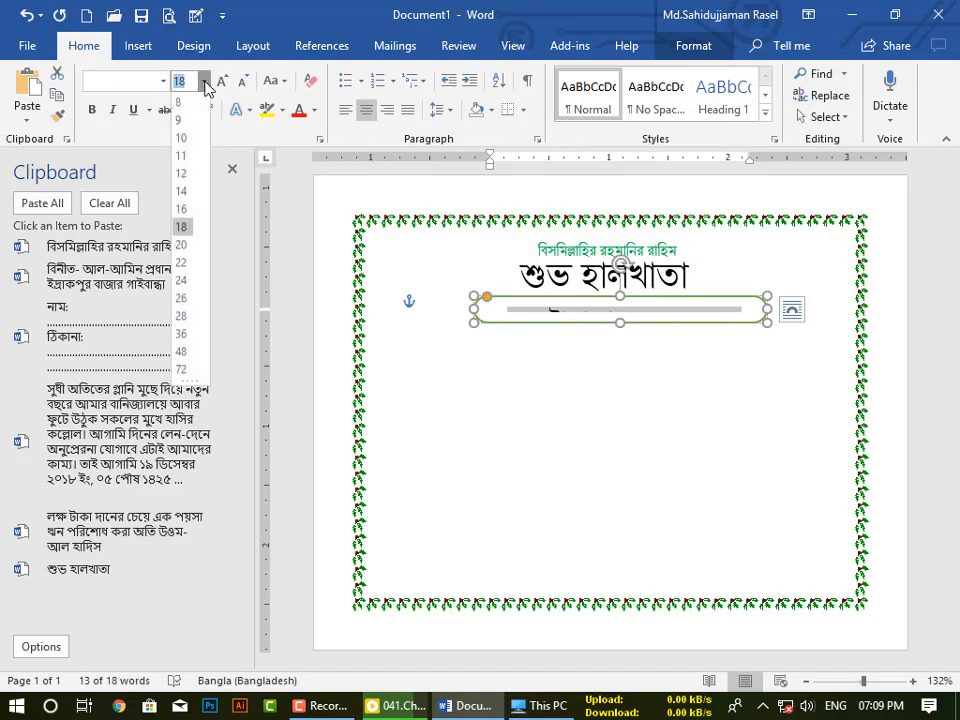
click(183, 175)
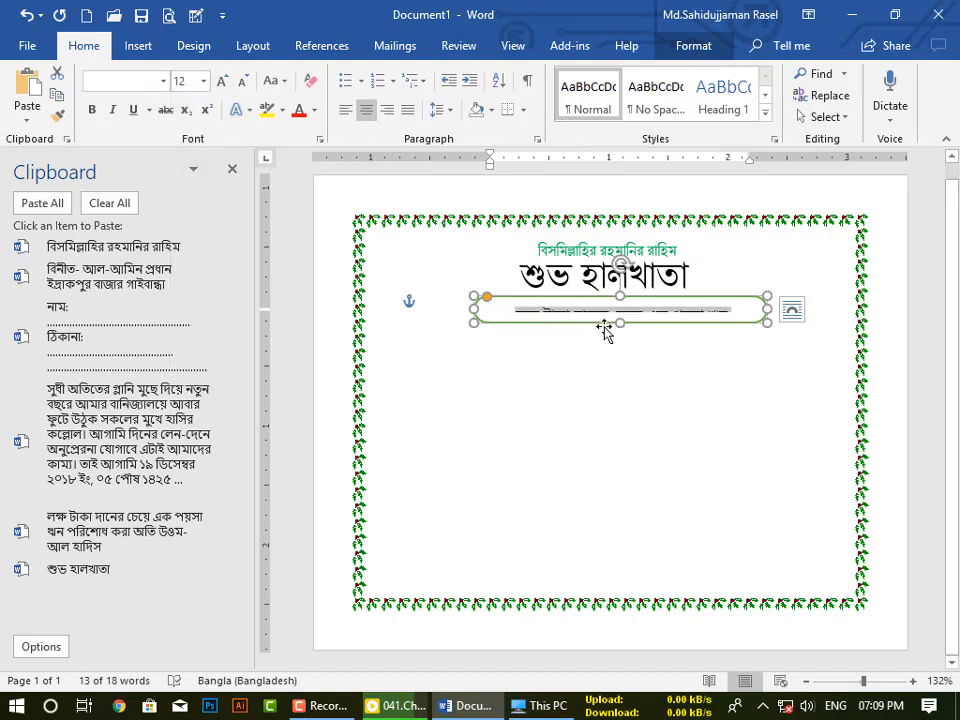
Make the rounded rectangle taller, widen it on both sides to fit the hadith line, and select its text.
drag(621, 326, 638, 342)
drag(770, 316, 826, 311)
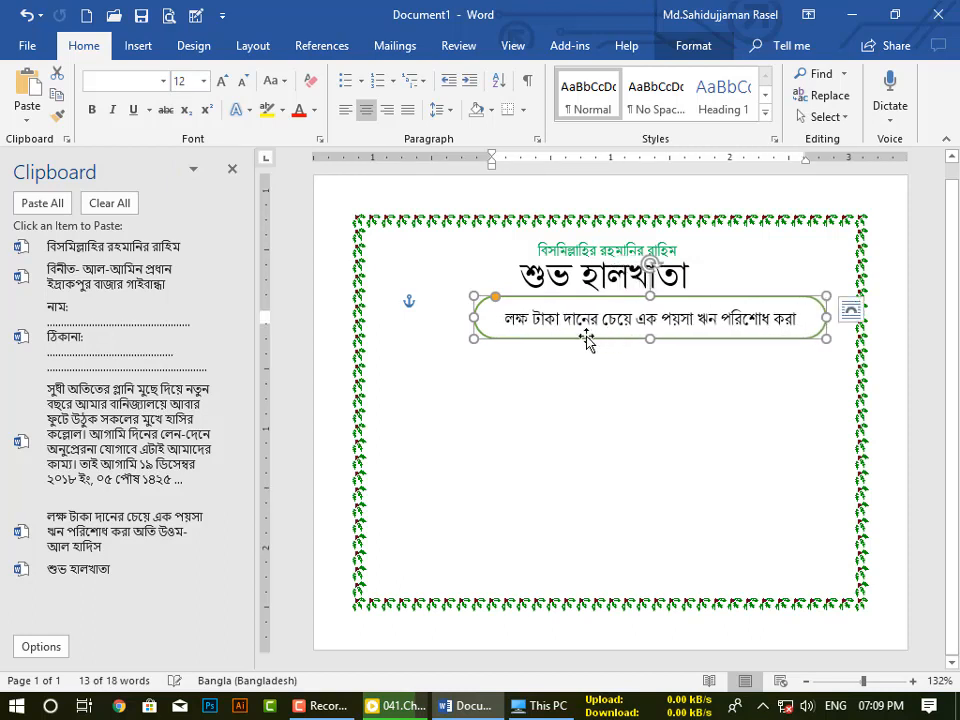
drag(474, 318, 827, 328)
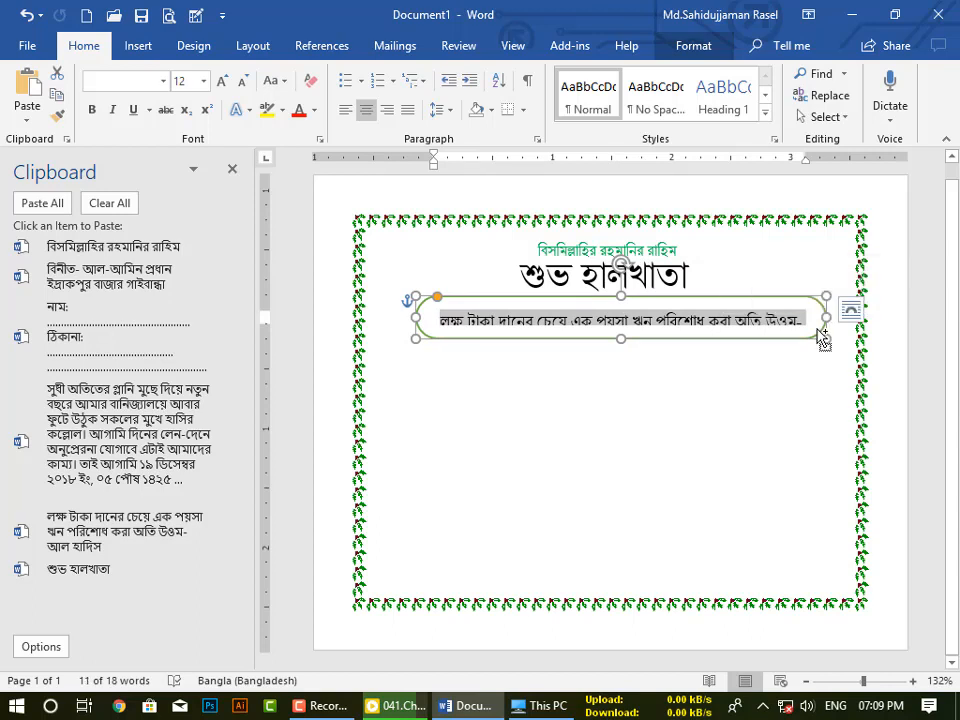
Set the hadith text to font size 9 and tighten the rounded rectangle around the single line.
click(203, 81)
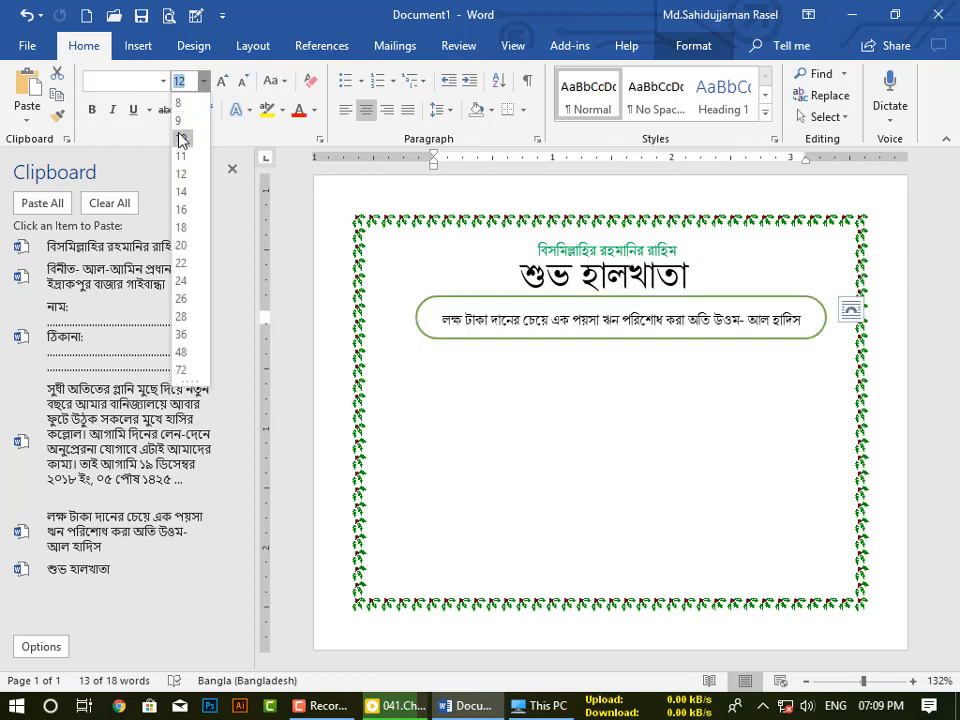
click(180, 121)
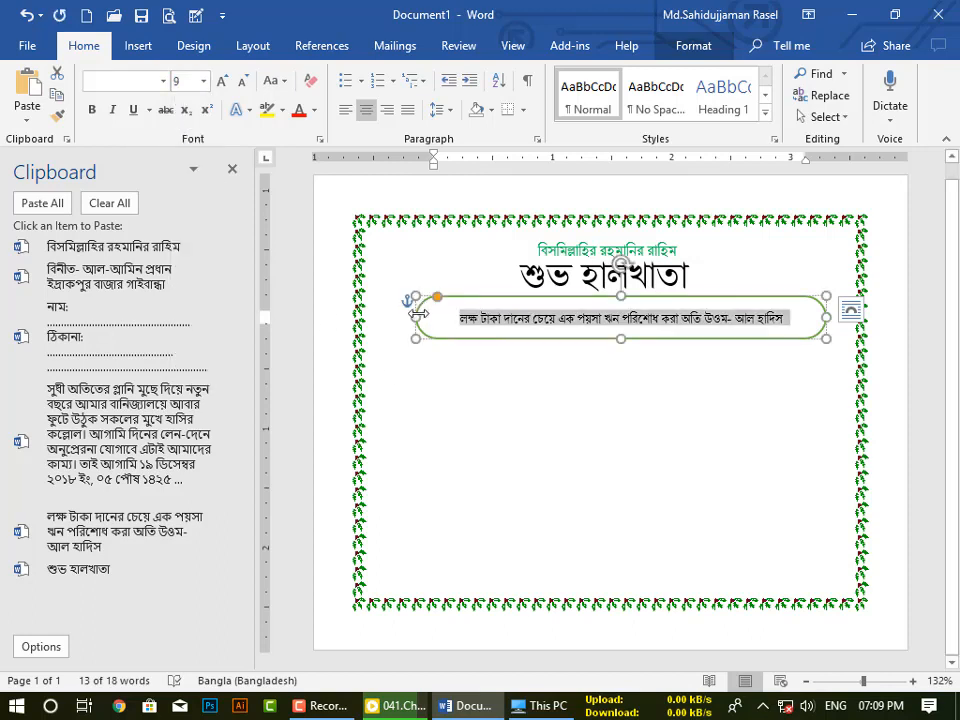
drag(416, 315, 475, 316)
drag(650, 297, 651, 328)
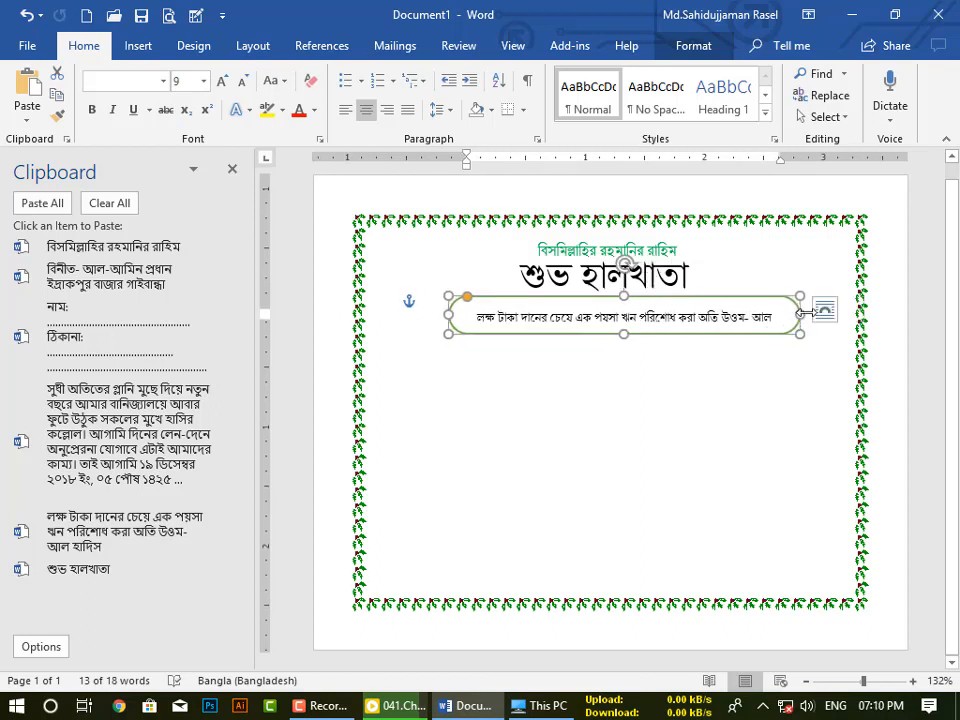
drag(800, 314, 808, 314)
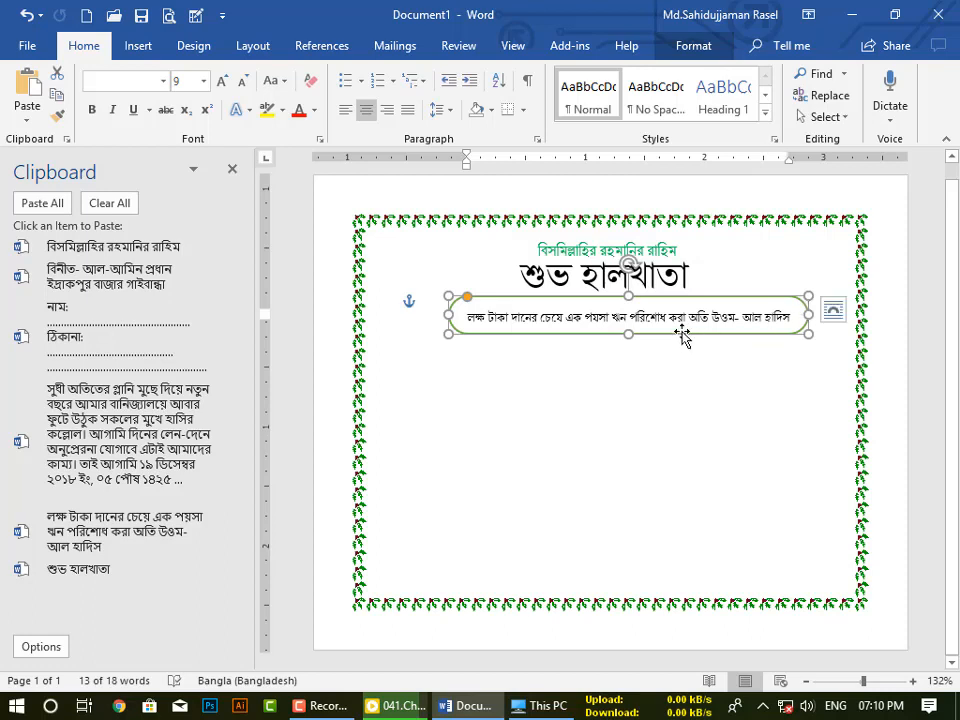
Widen the "শুভ হালখাতা" heading box on both sides and set its text to font size 36.
click(525, 288)
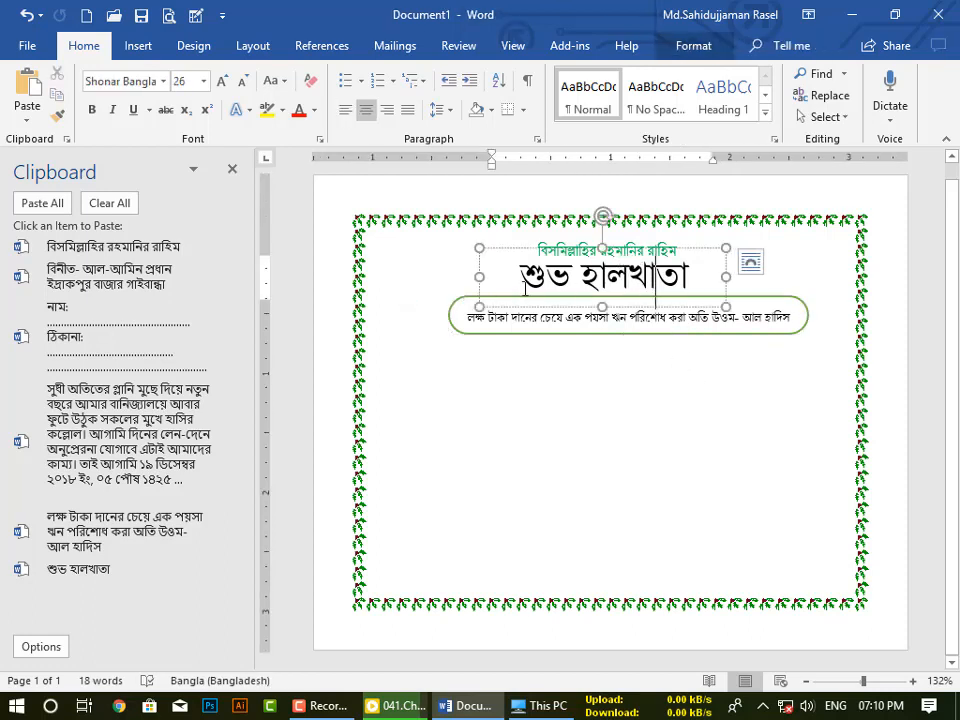
drag(478, 277, 448, 277)
drag(727, 277, 790, 277)
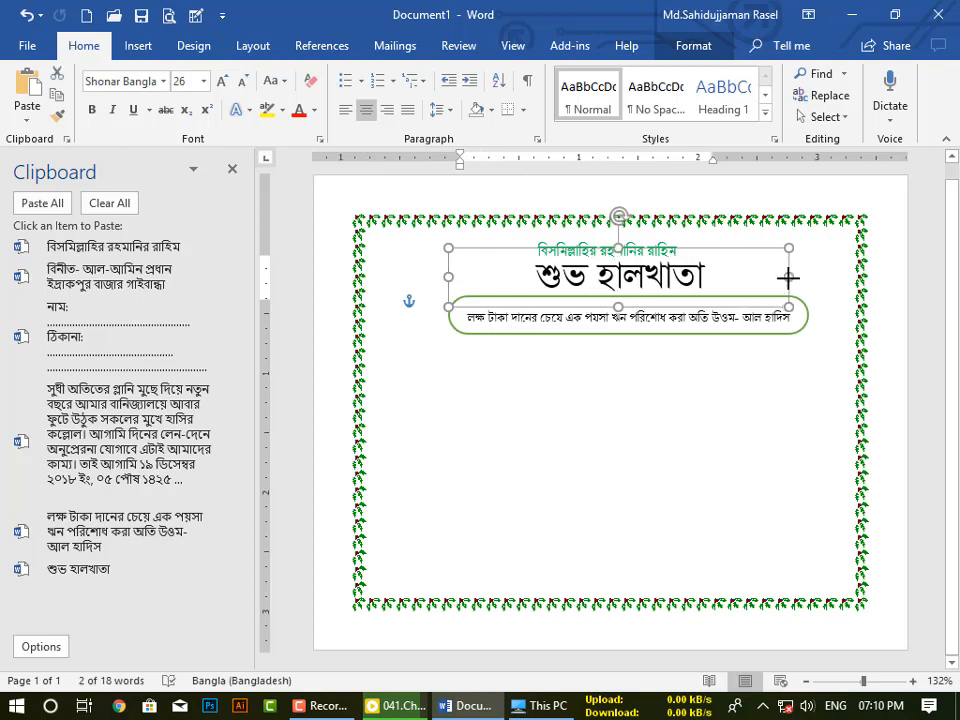
click(203, 81)
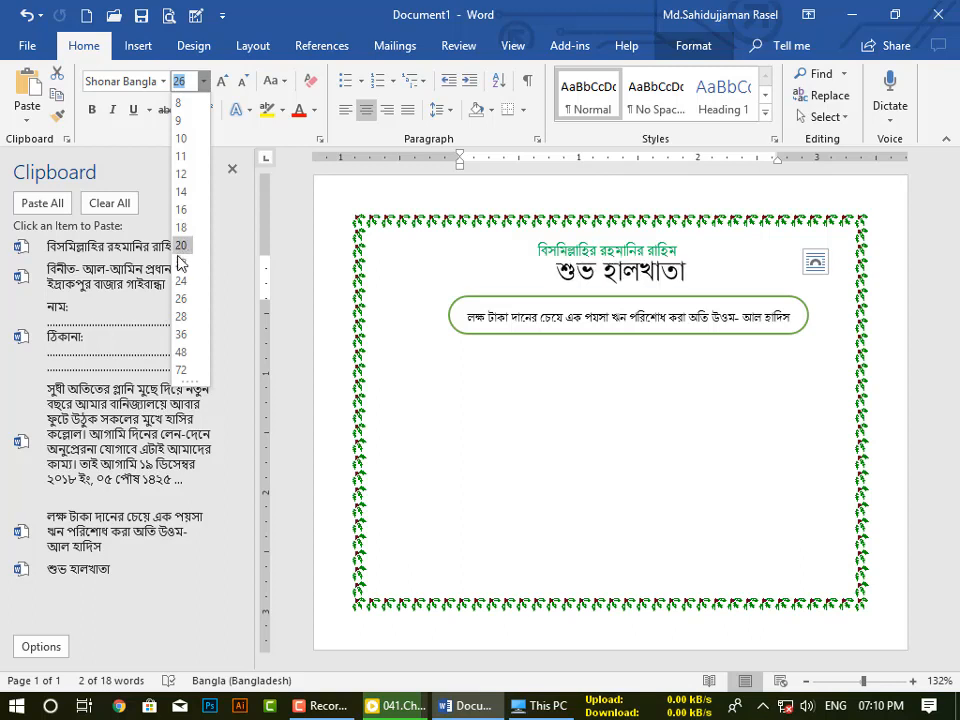
click(182, 334)
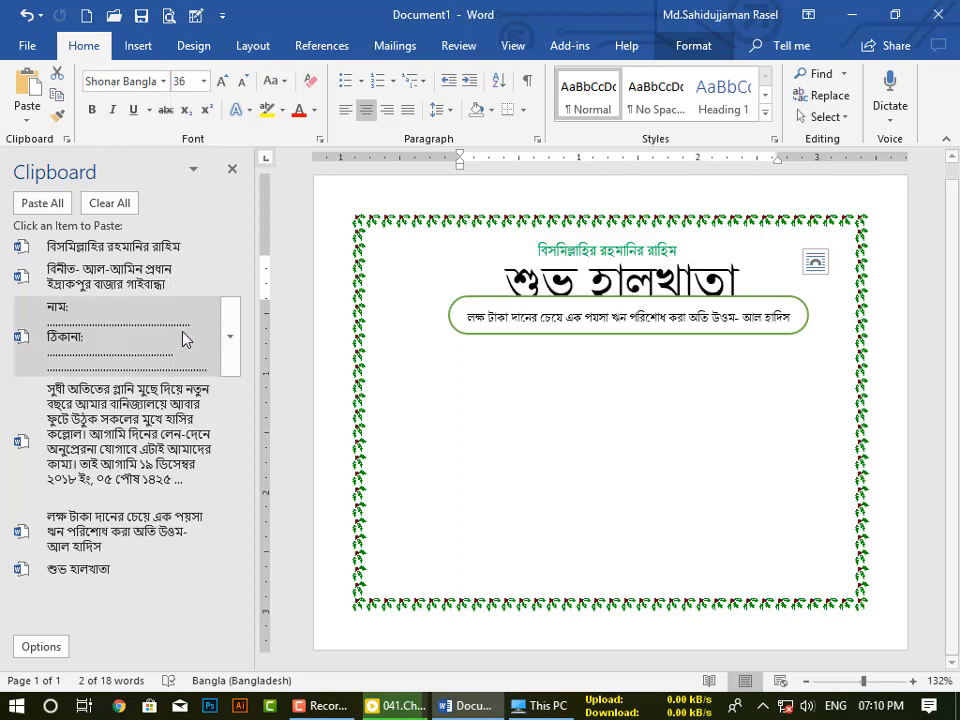
Move the rounded rectangle down clear of the heading and nudge the "শুভ হালখাতা" heading slightly left.
click(598, 340)
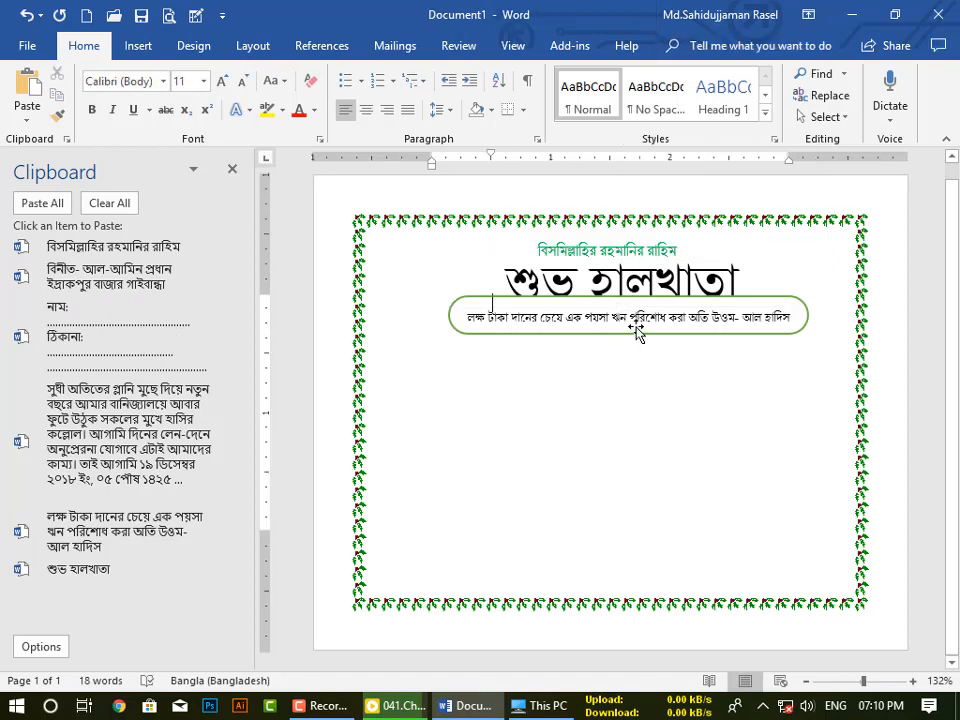
click(637, 334)
drag(637, 340, 640, 350)
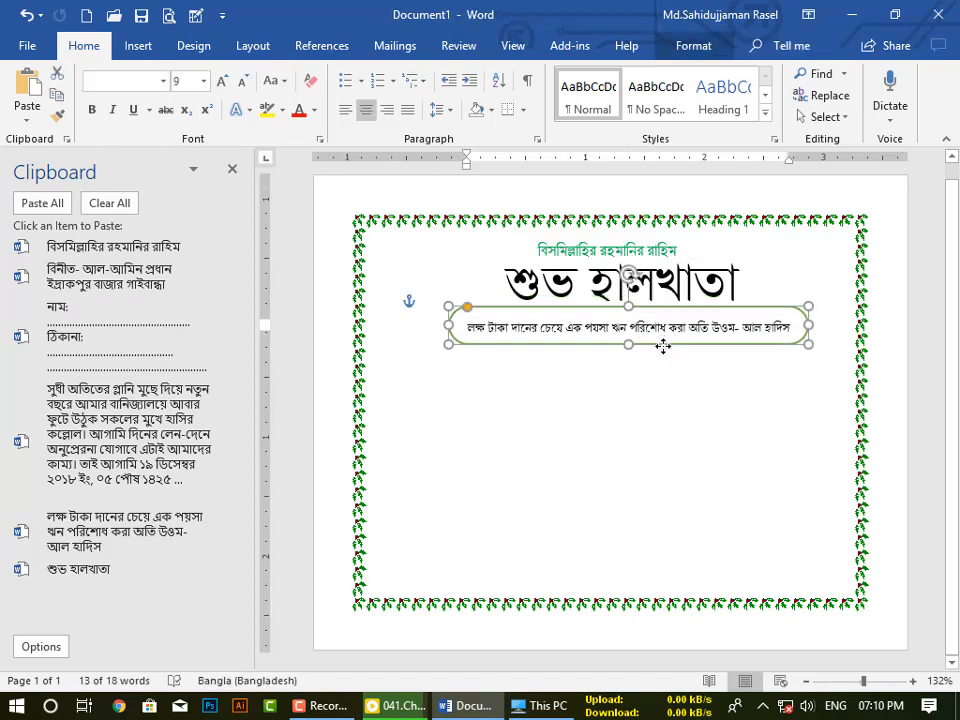
click(691, 285)
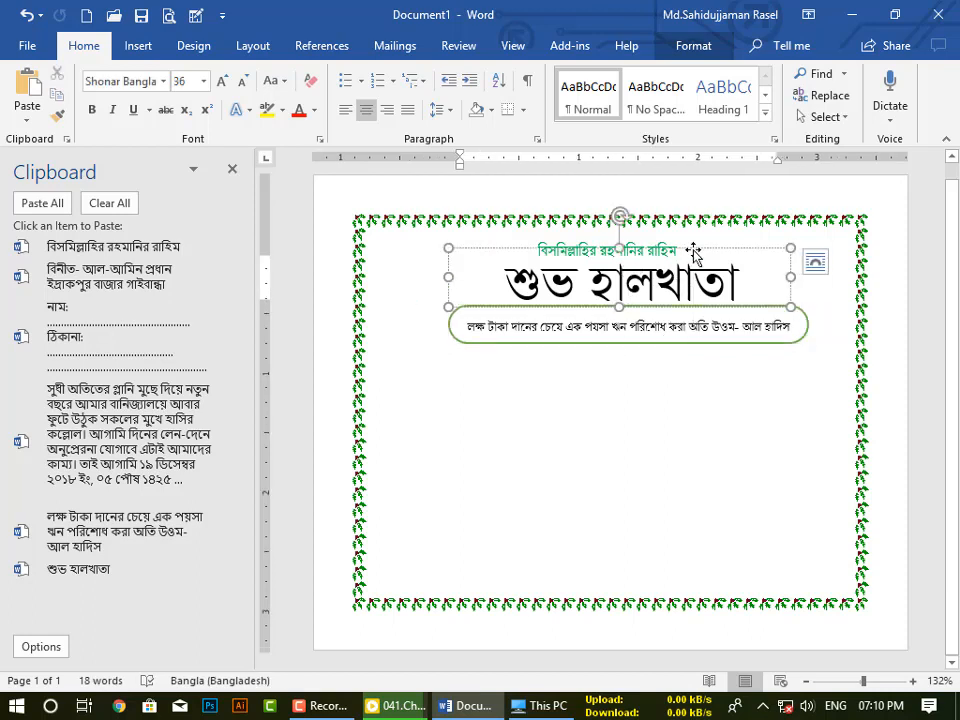
drag(696, 251, 689, 250)
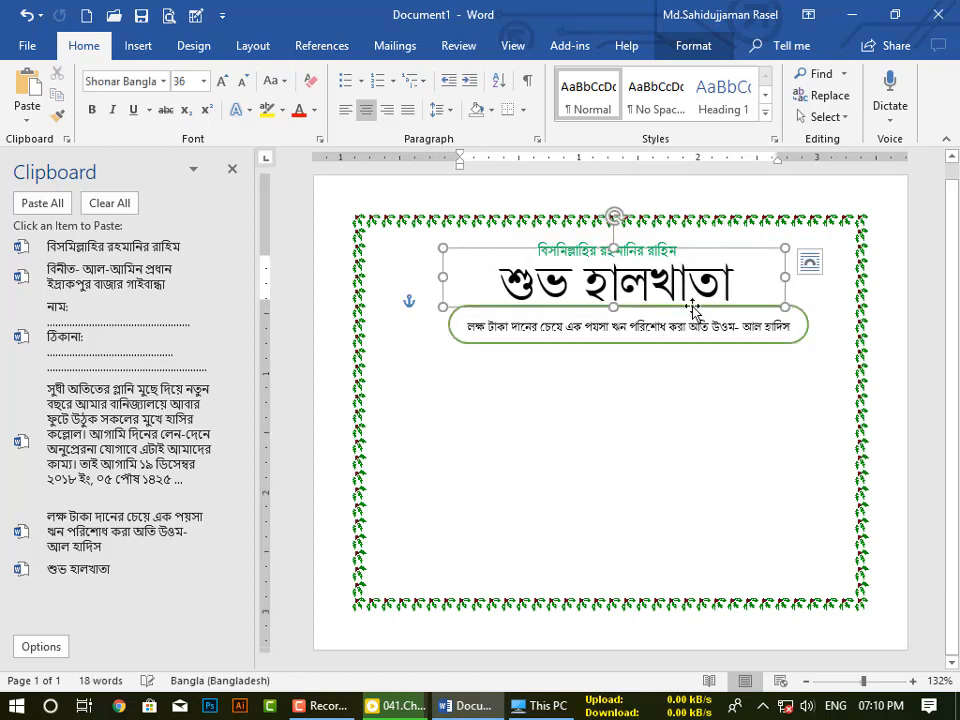
Nudge the rounded rectangle with the hadith line slightly left beneath the heading.
click(701, 348)
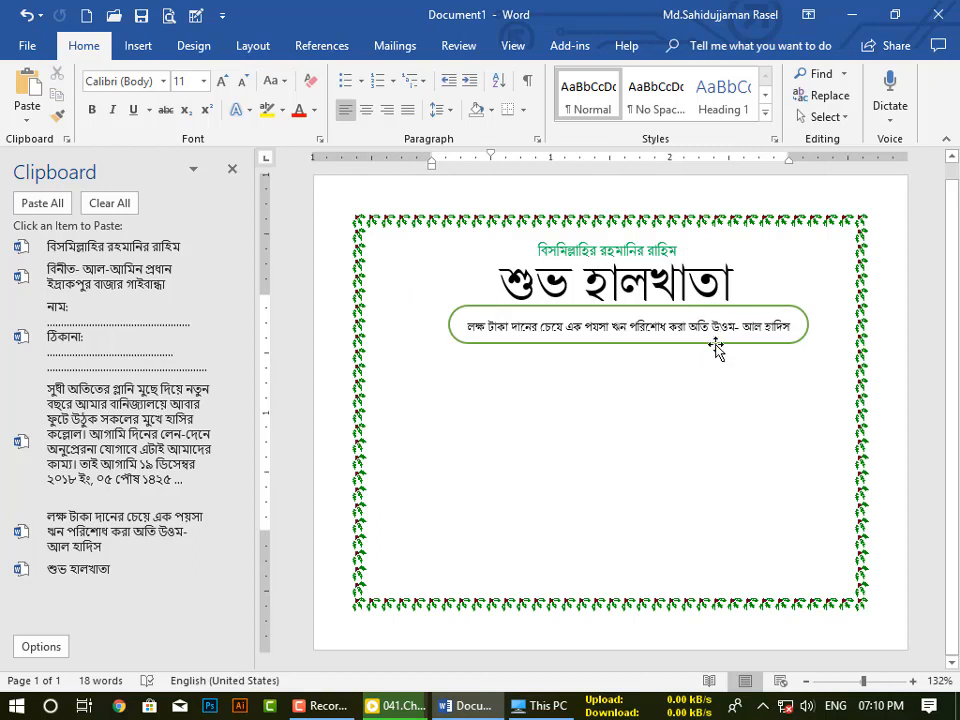
click(711, 344)
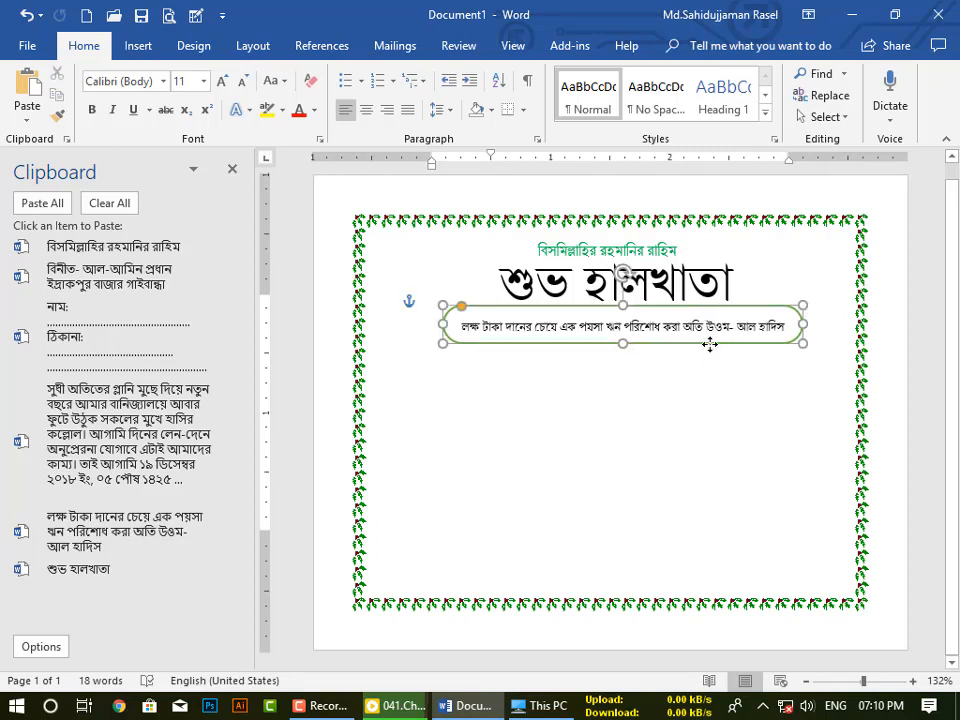
click(718, 375)
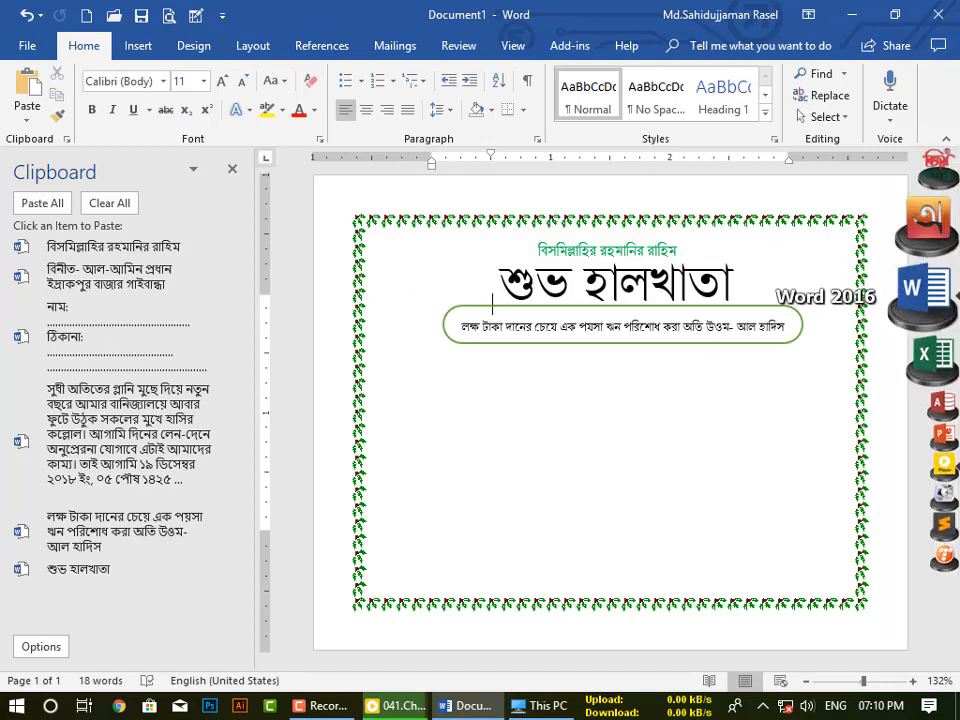
Draw a wide rectangle below the hadith shape and fill it with the copied "সুধী" invitation paragraph.
click(140, 47)
click(145, 117)
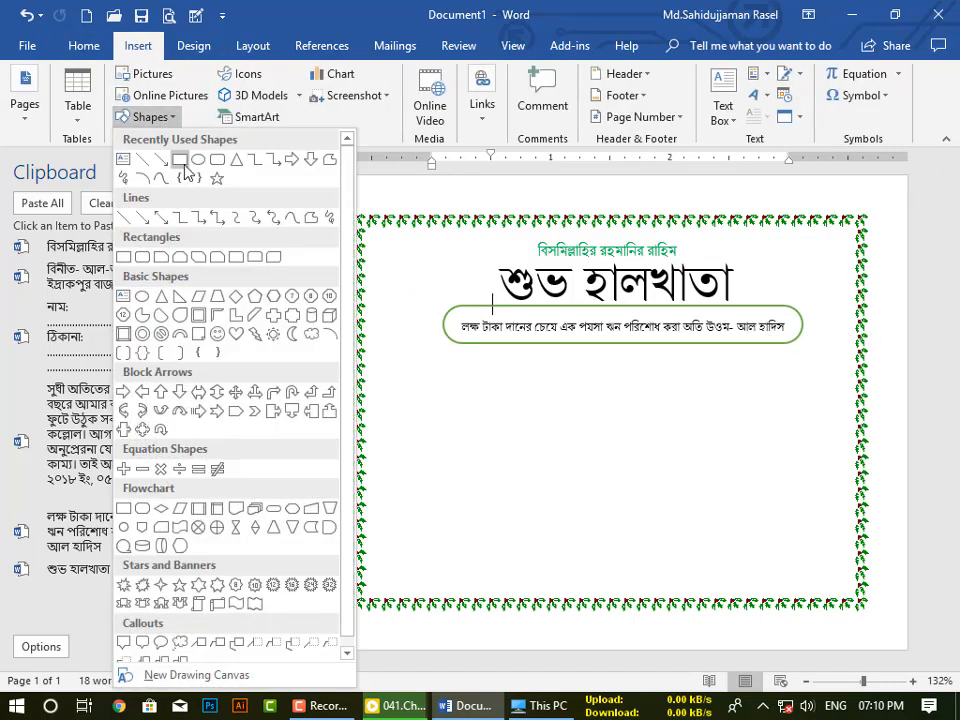
click(180, 160)
drag(377, 358, 848, 543)
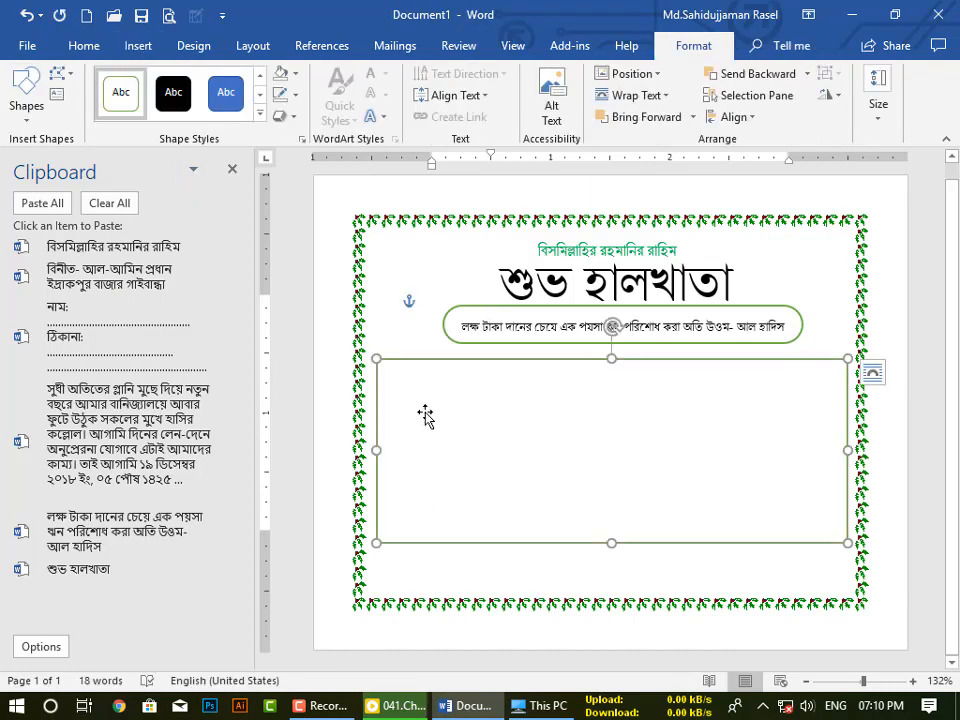
right_click(425, 415)
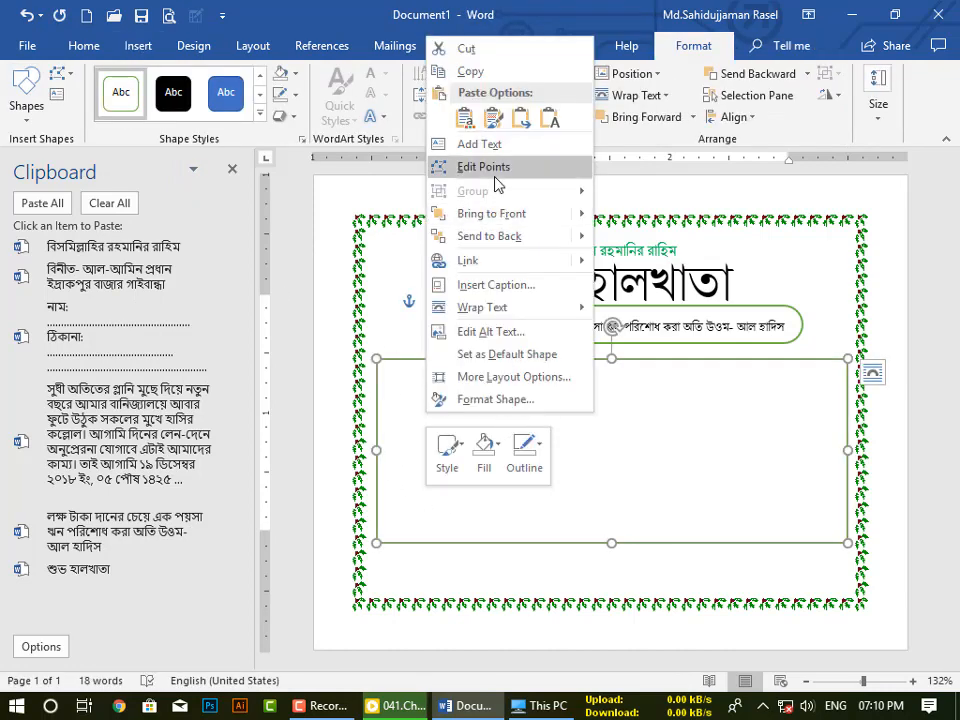
click(491, 142)
click(130, 435)
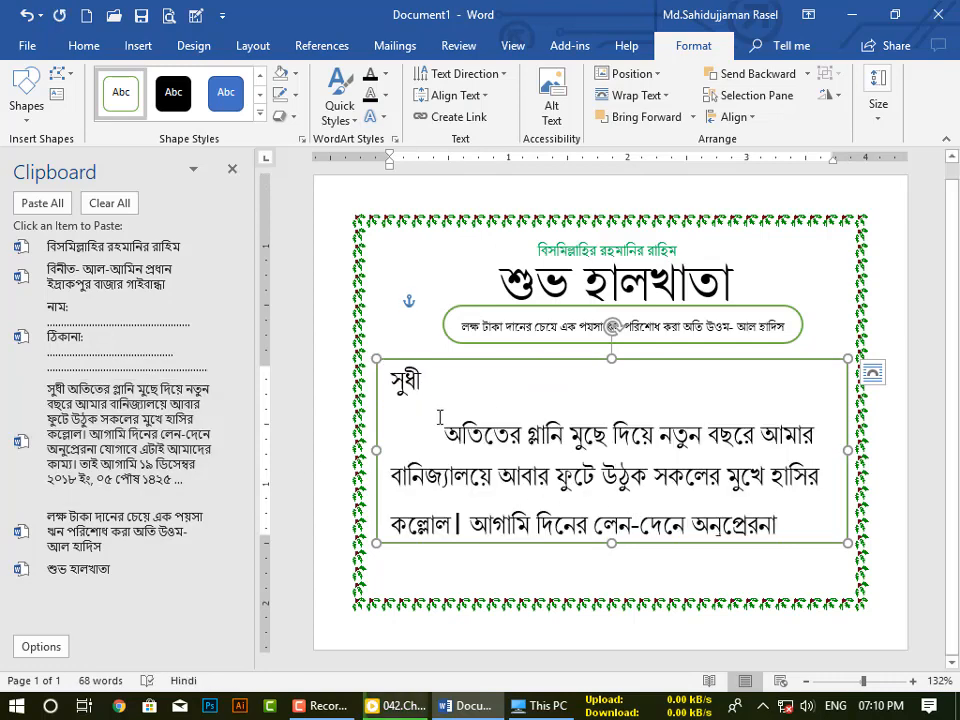
Set all the invitation text in the new rectangle to font size 9.
key(ctrl+a)
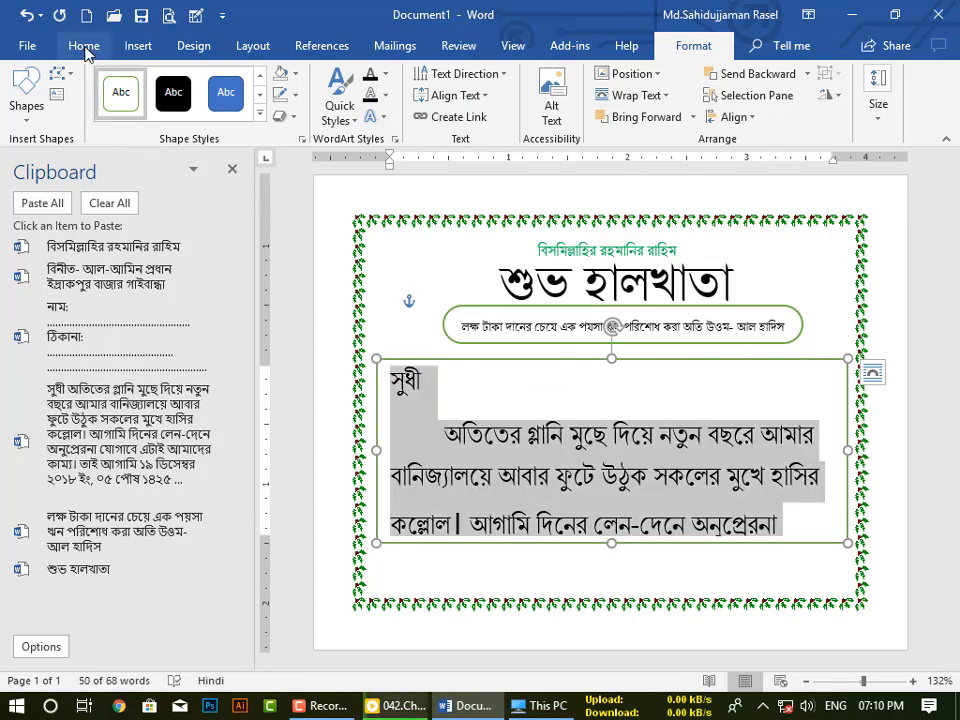
click(84, 46)
click(203, 81)
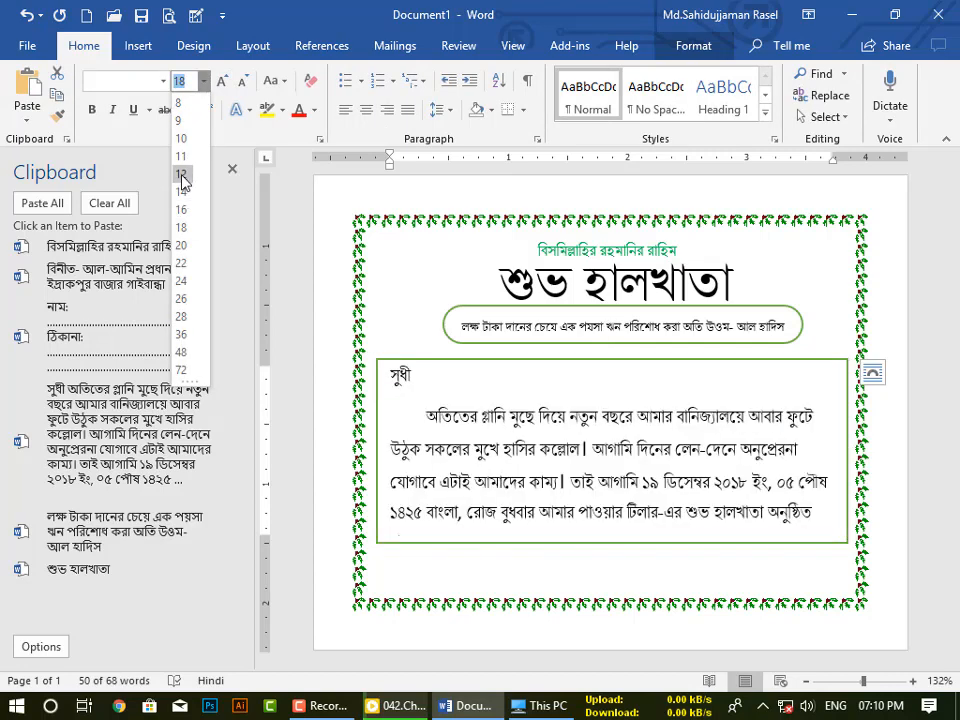
click(180, 121)
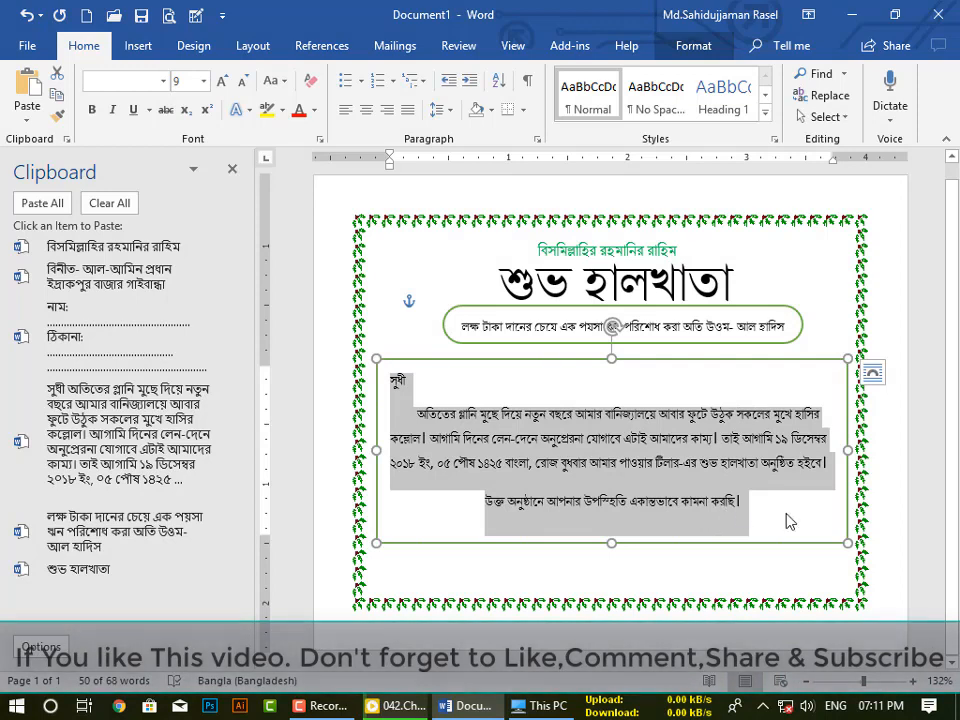
Align the closing line "উক্ত অনুষ্ঠানে আপনার..." to the left, keeping it as its own paragraph.
click(786, 518)
click(486, 507)
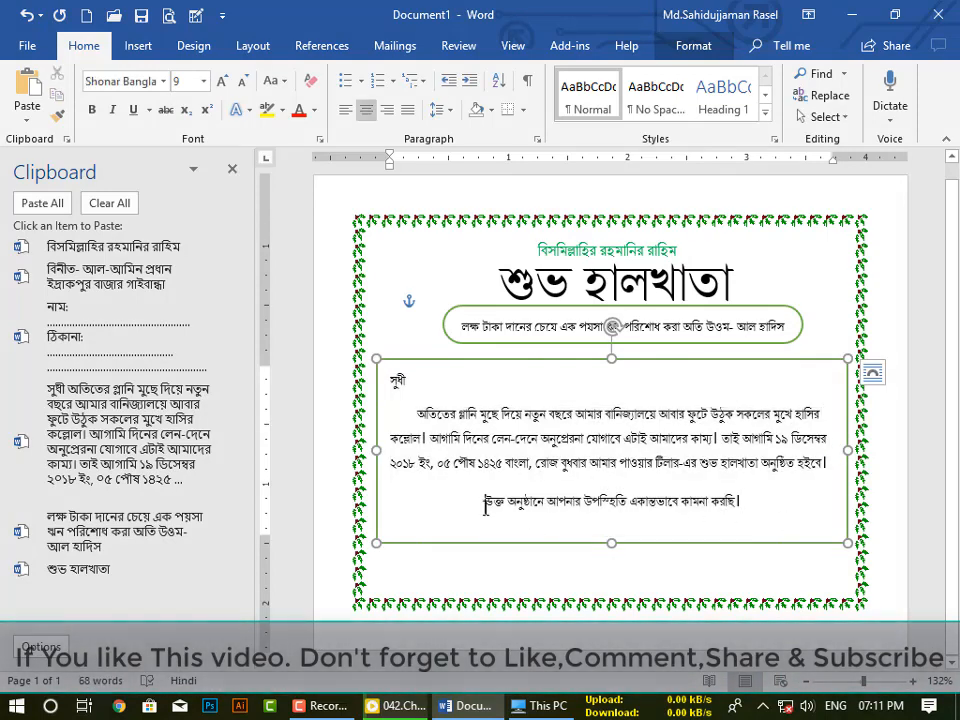
key(BackSpace)
key(BackSpace)
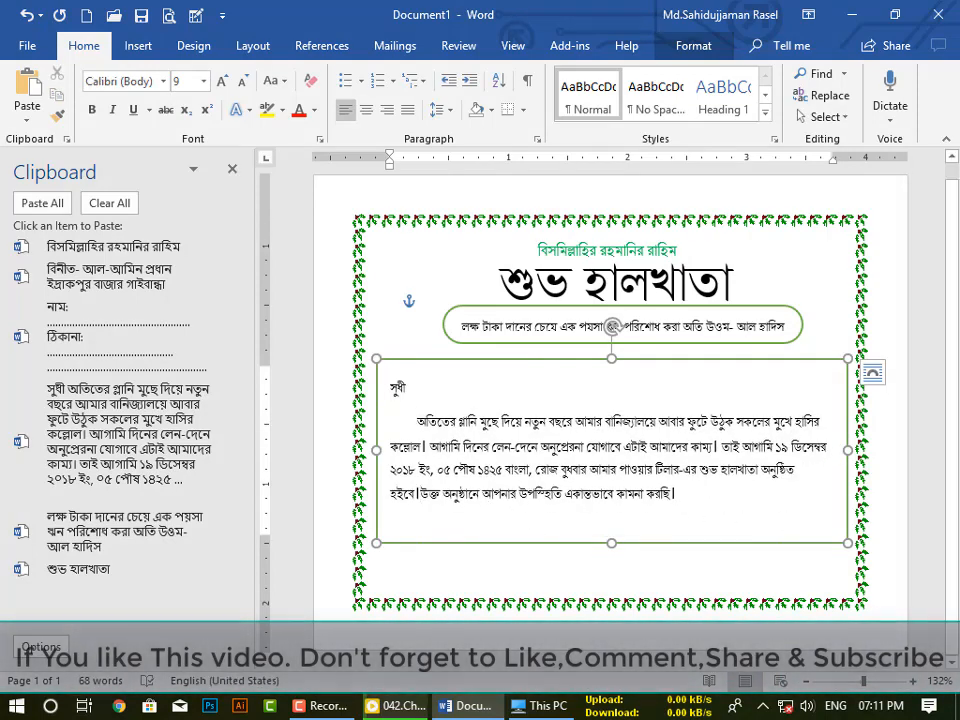
key(Return)
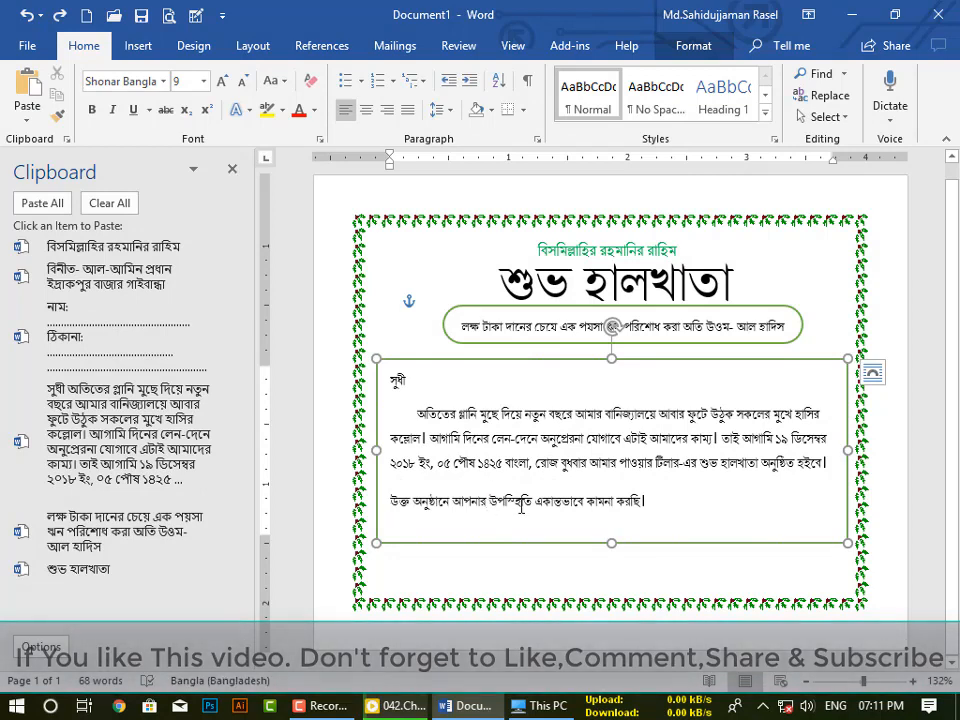
click(679, 500)
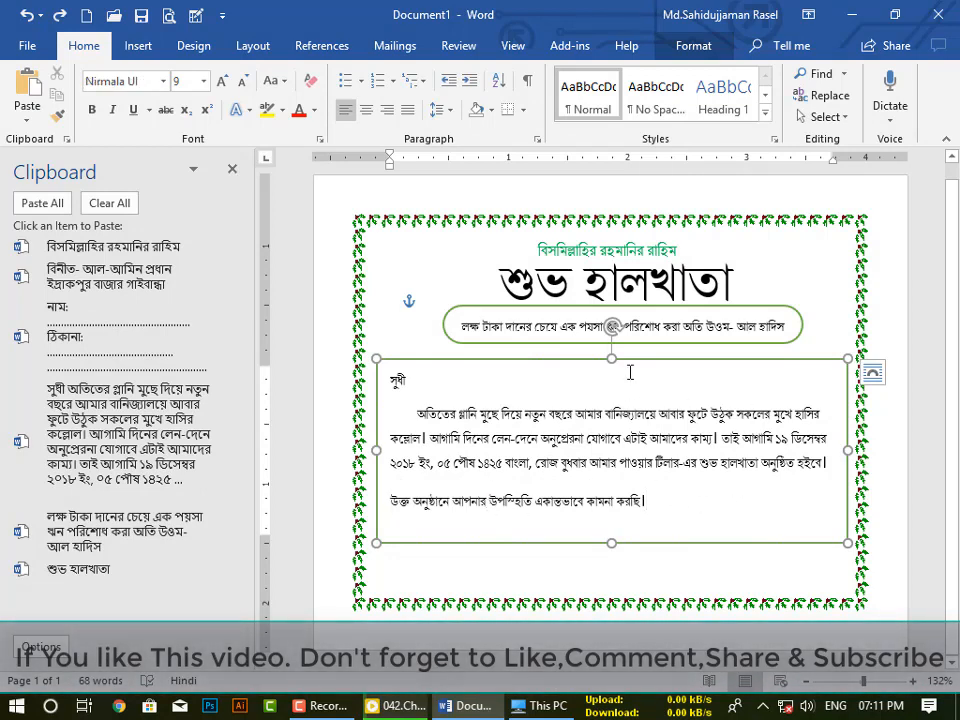
Apply a transparent preset shape style to the invitation text rectangle and remove its outline.
click(519, 359)
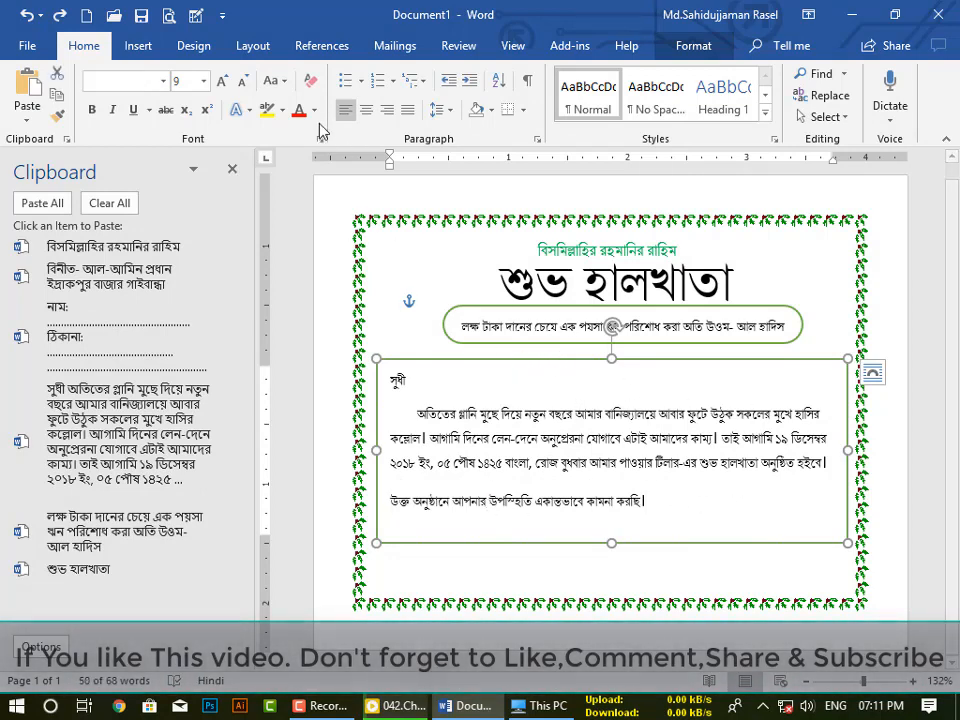
click(675, 47)
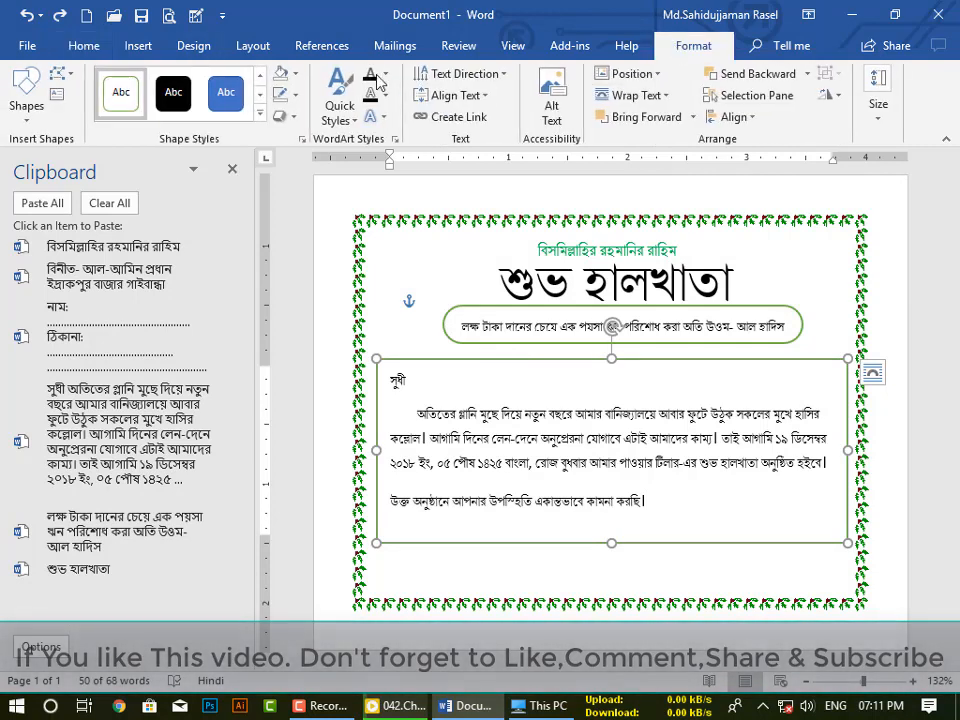
click(298, 78)
click(298, 80)
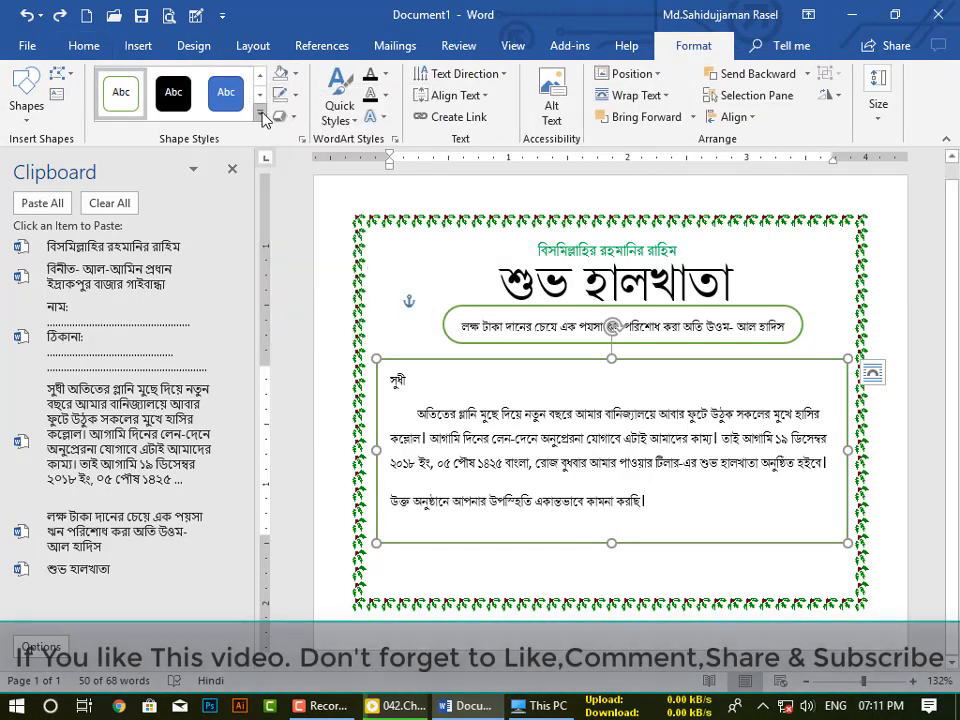
click(260, 113)
click(132, 490)
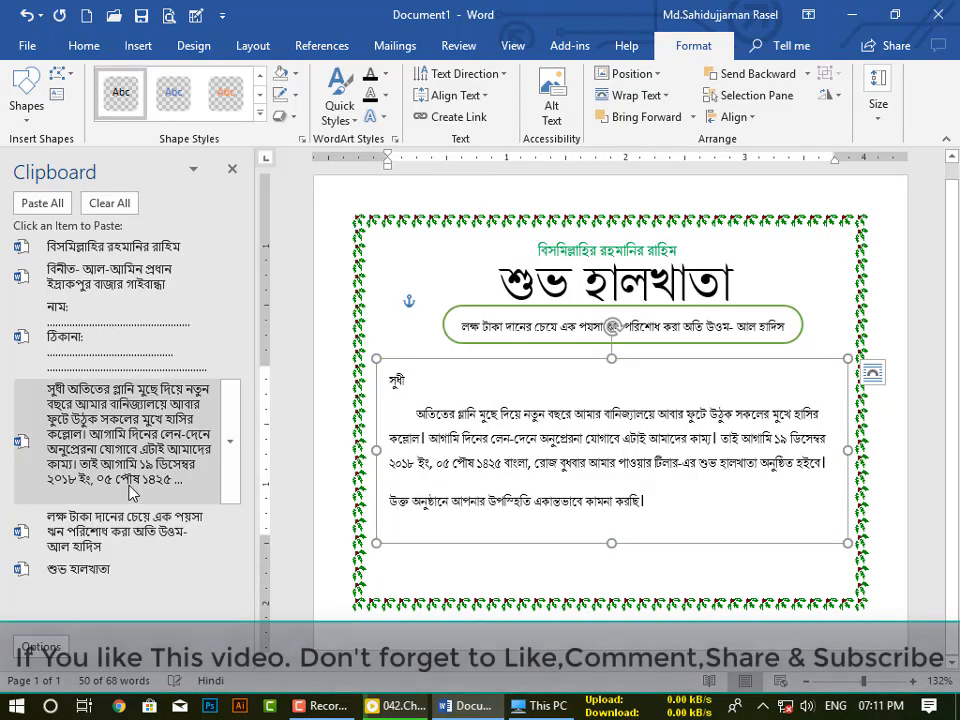
click(296, 95)
click(300, 262)
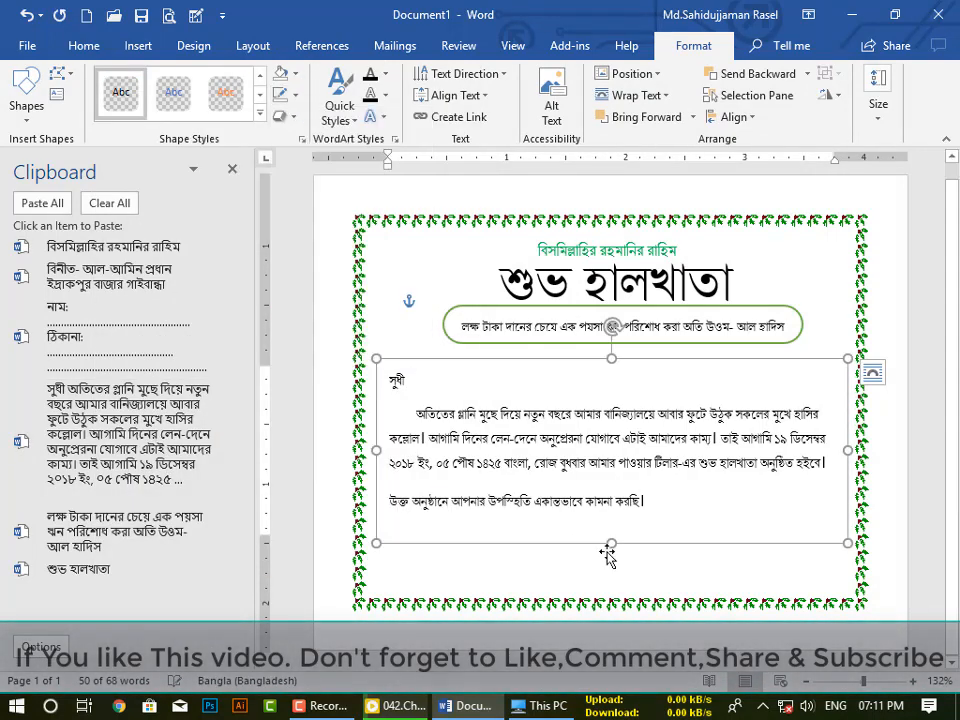
Move the invitation text rectangle slightly up and widen it on both sides towards the page border.
click(678, 566)
click(628, 536)
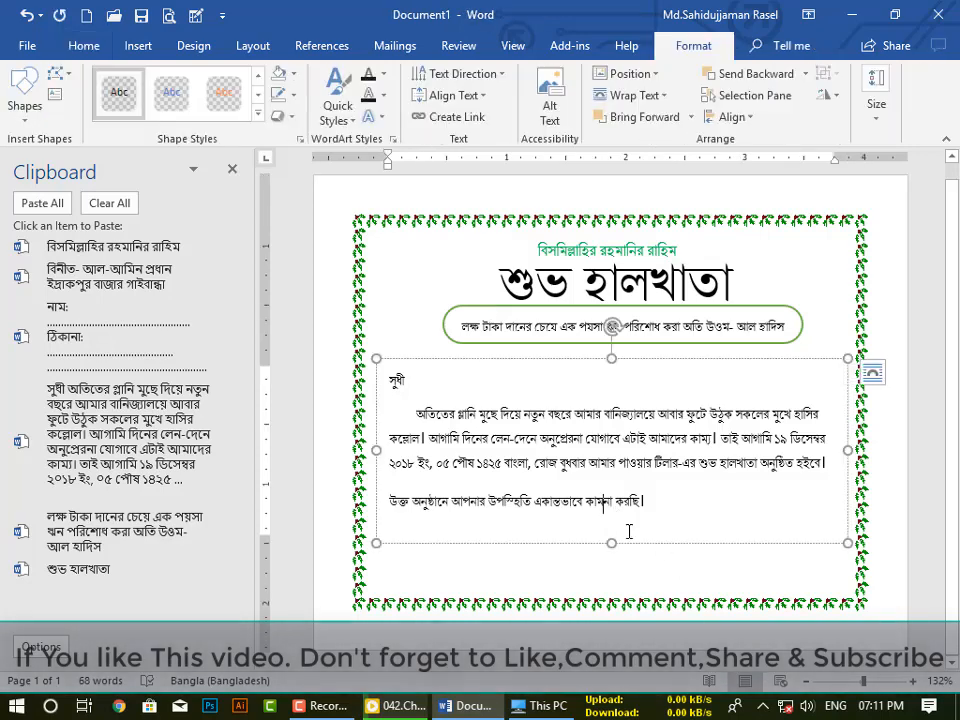
drag(628, 540, 620, 533)
drag(840, 441, 855, 441)
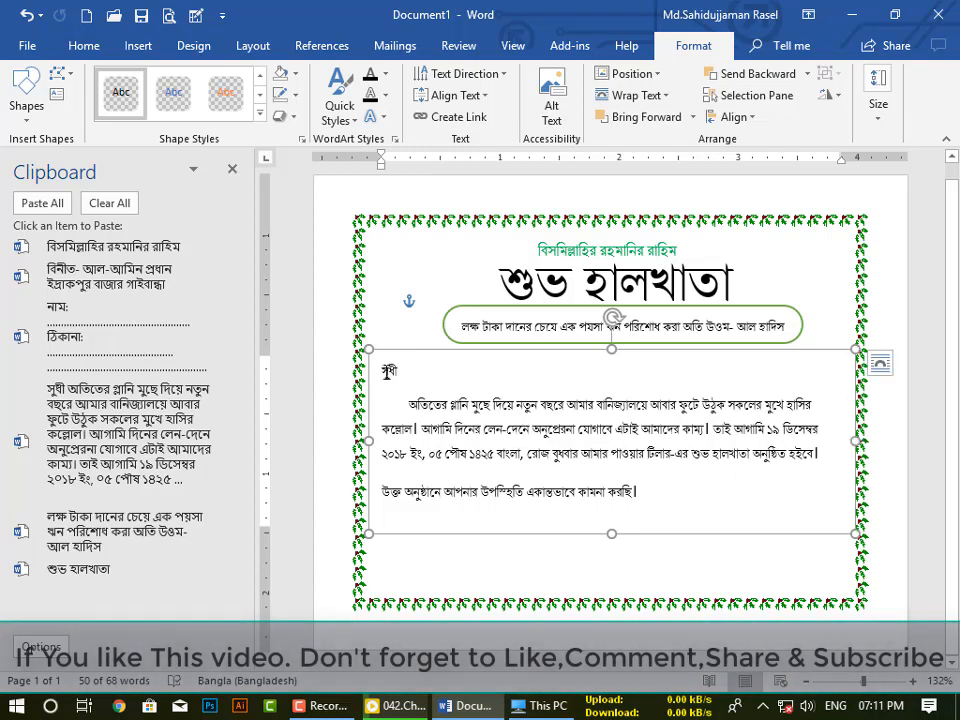
Justify all the text in the invitation rectangle.
key(ctrl+a)
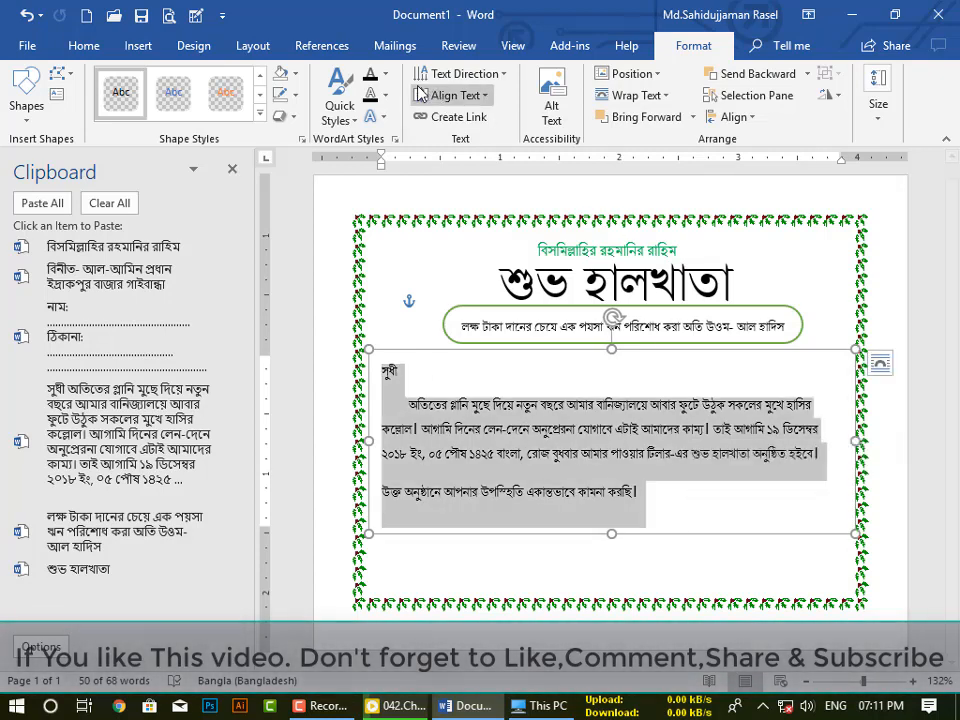
click(68, 45)
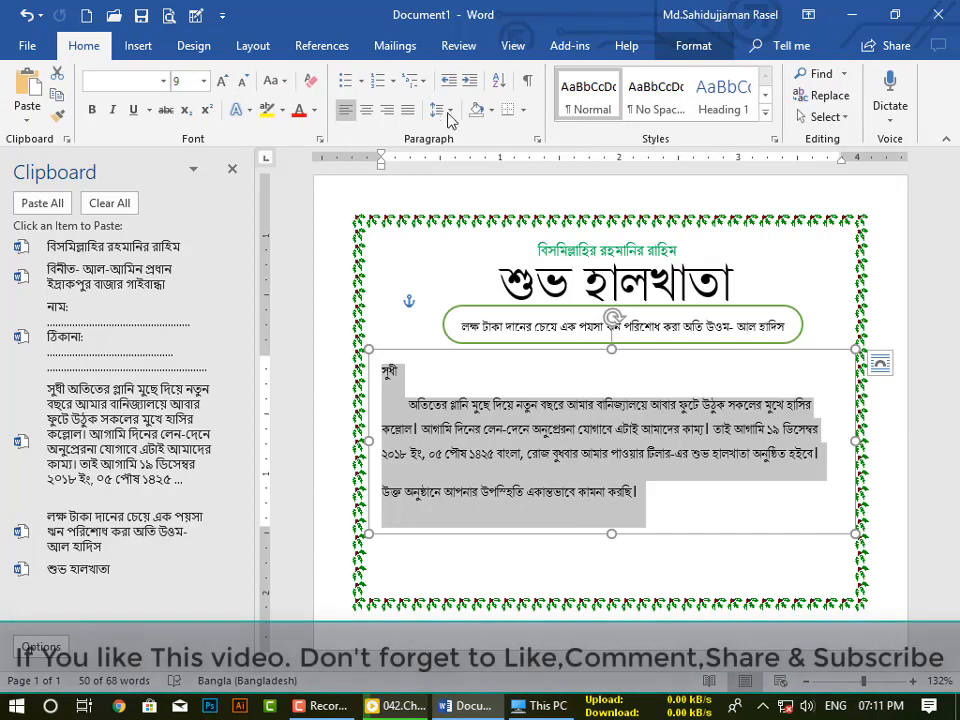
click(409, 110)
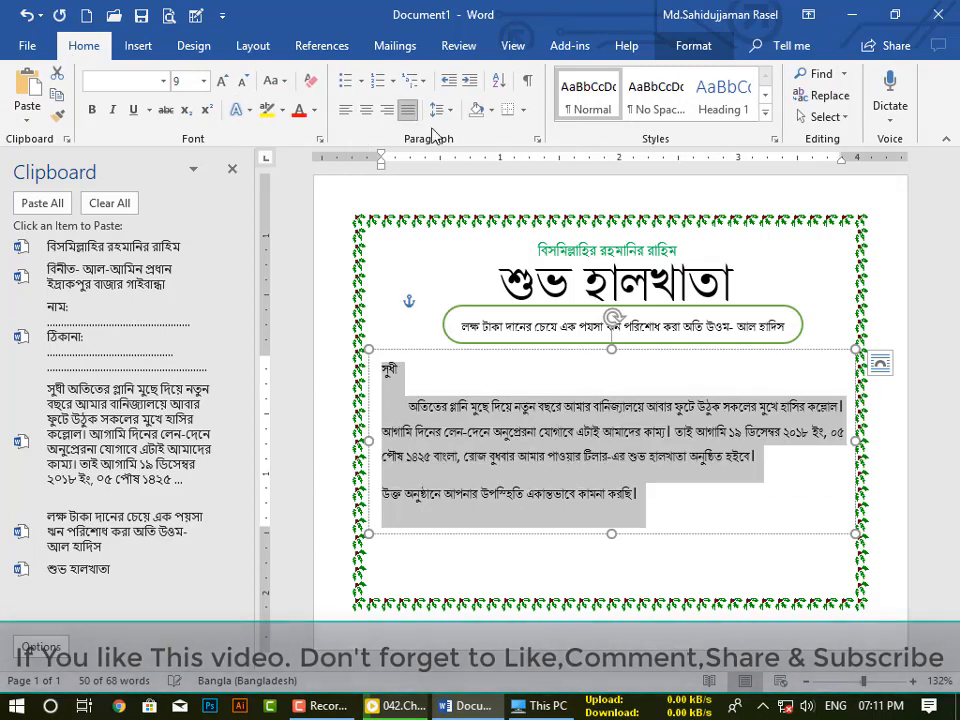
click(800, 464)
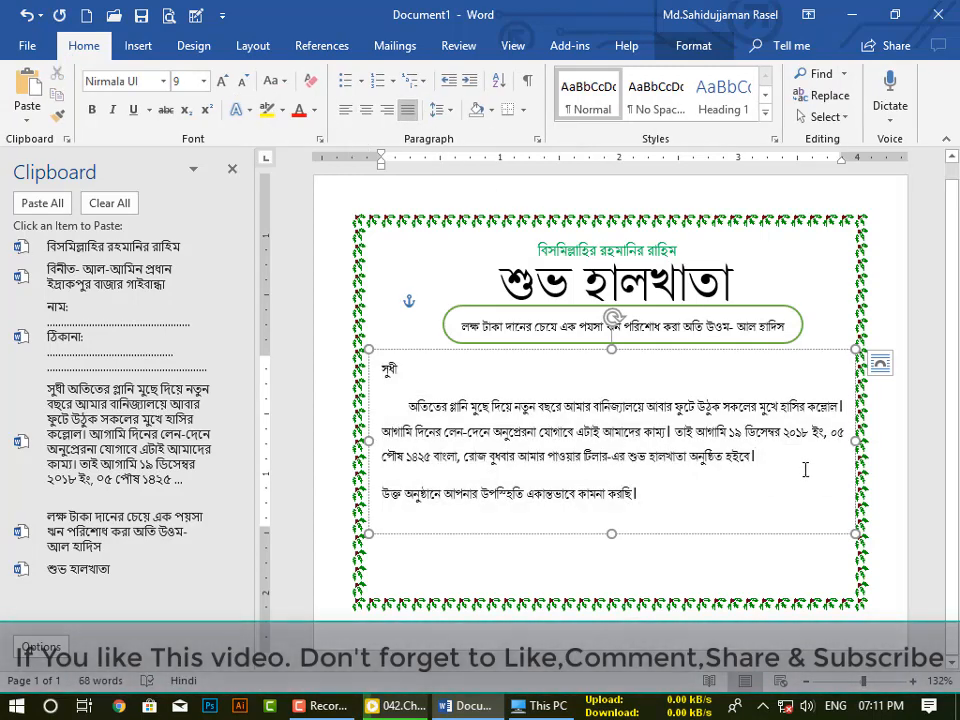
click(742, 579)
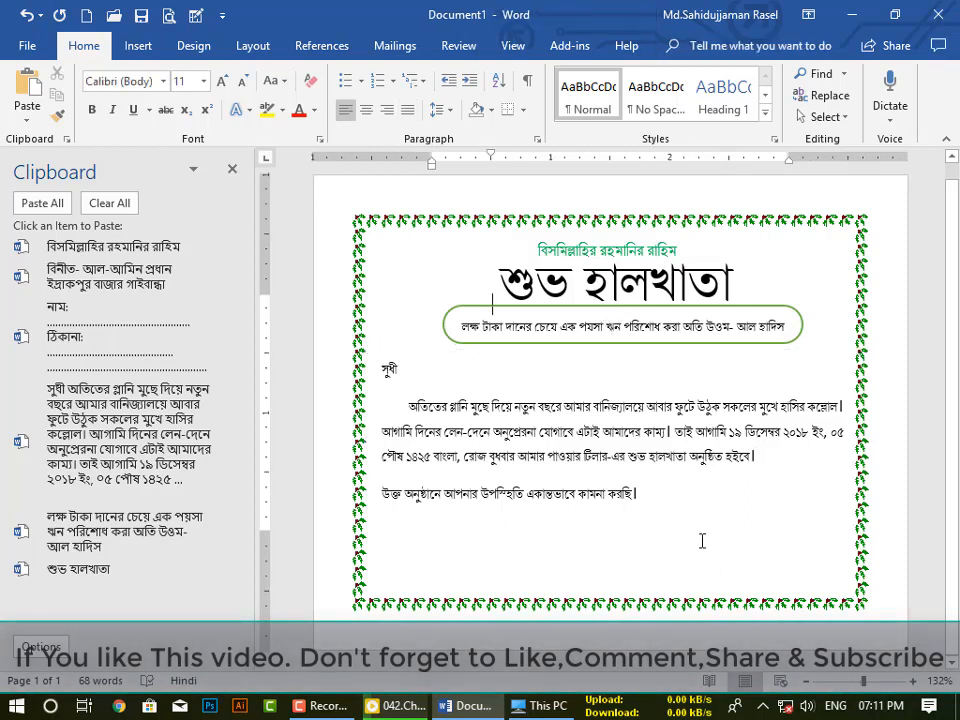
click(683, 505)
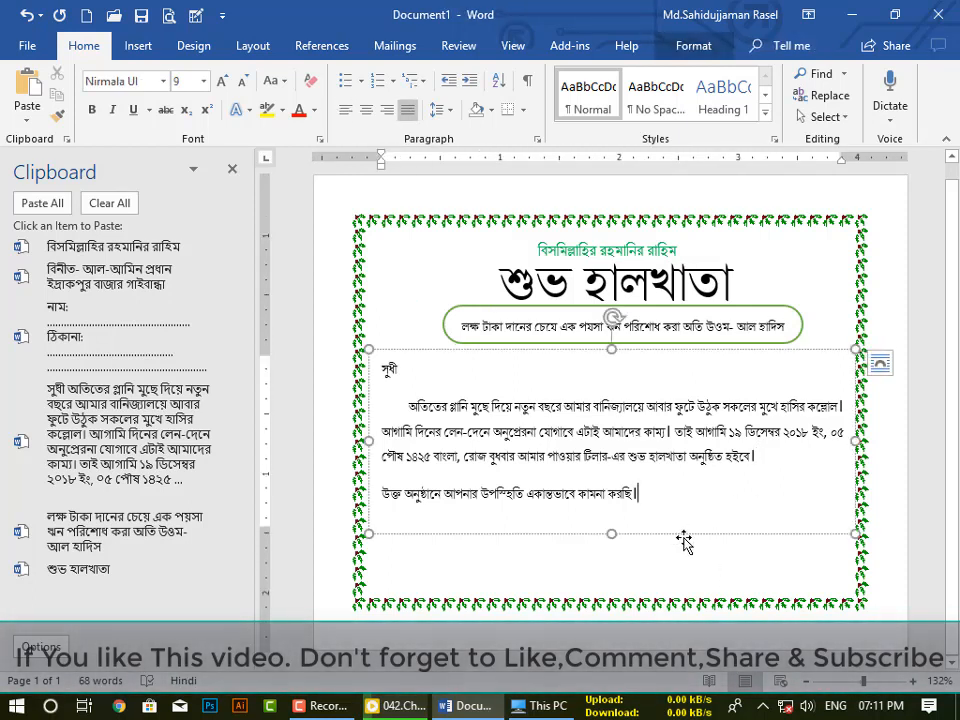
click(675, 568)
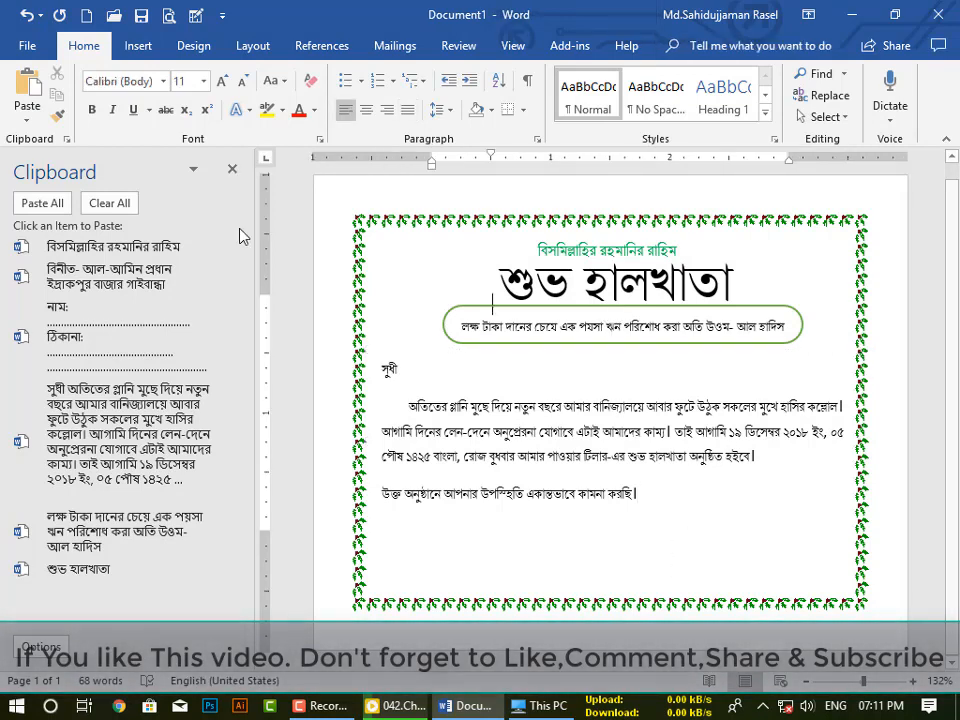
Draw a small rectangle in the lower-left corner of the card and give it the white preset style with green outline.
click(138, 45)
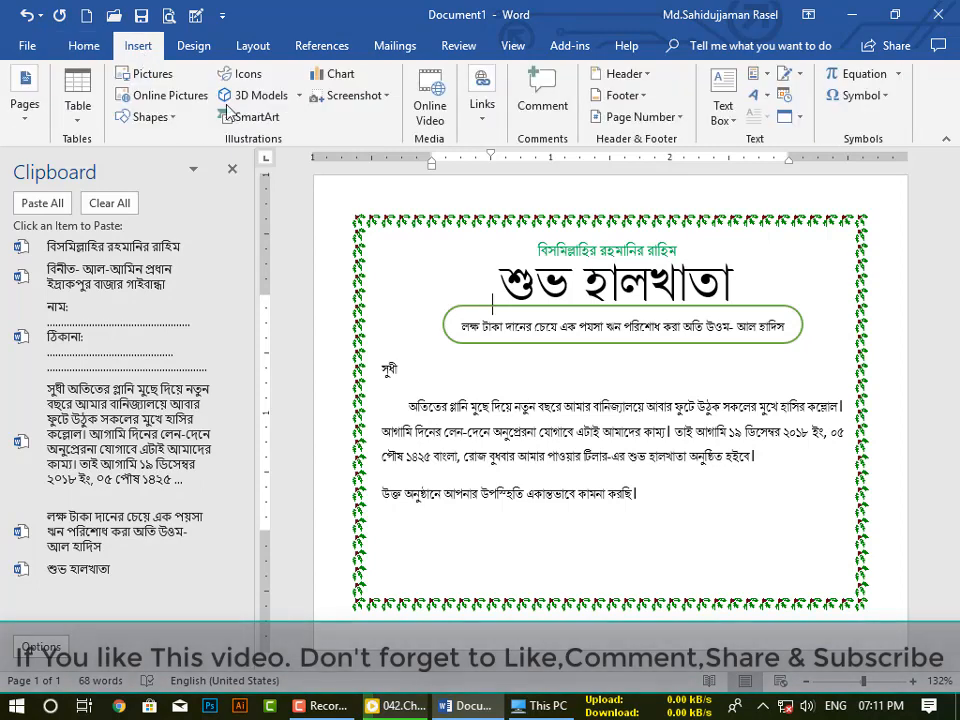
click(165, 117)
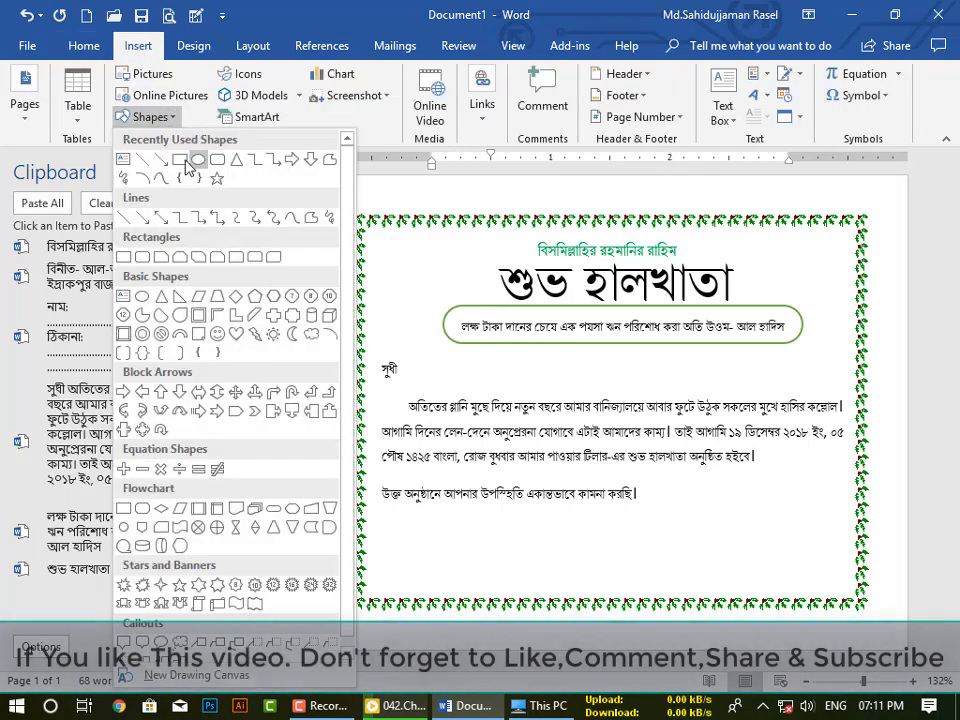
click(181, 160)
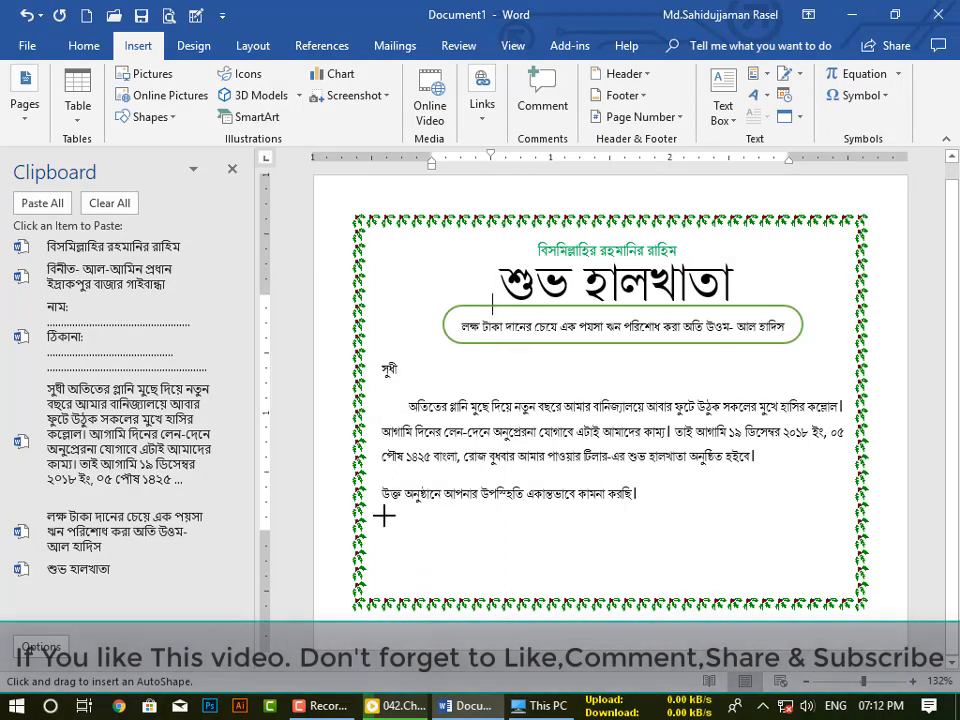
mouse_move(383, 518)
mouse_down()
mouse_move(446, 569)
mouse_move(561, 592)
mouse_up()
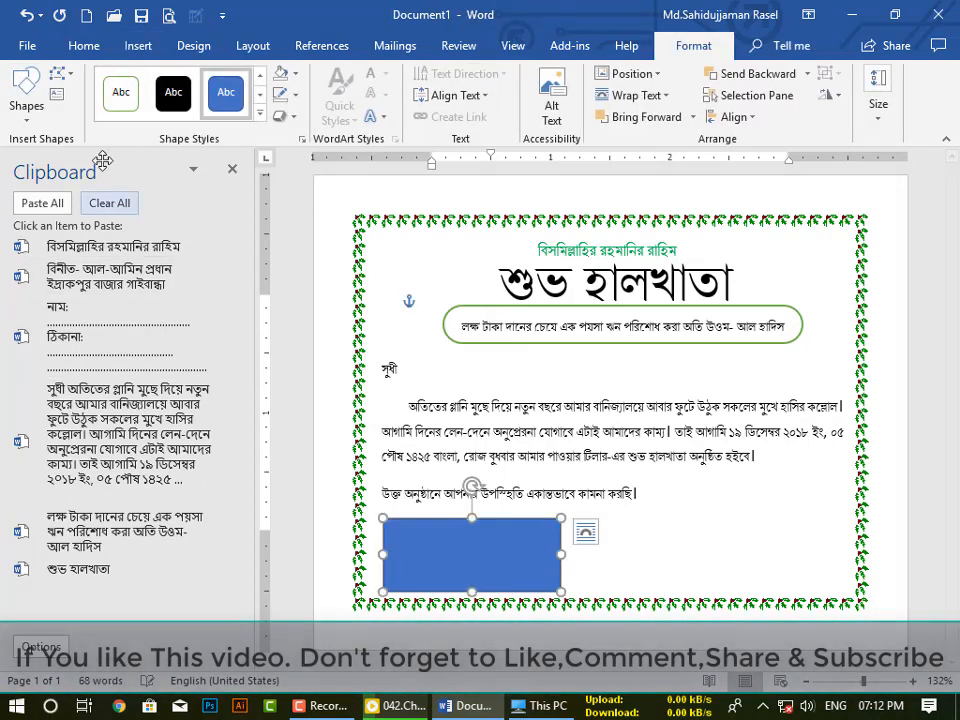
click(121, 92)
Fill the small lower-left rectangle with the copied "নাম" and "ঠিকানা" dotted lines.
right_click(480, 564)
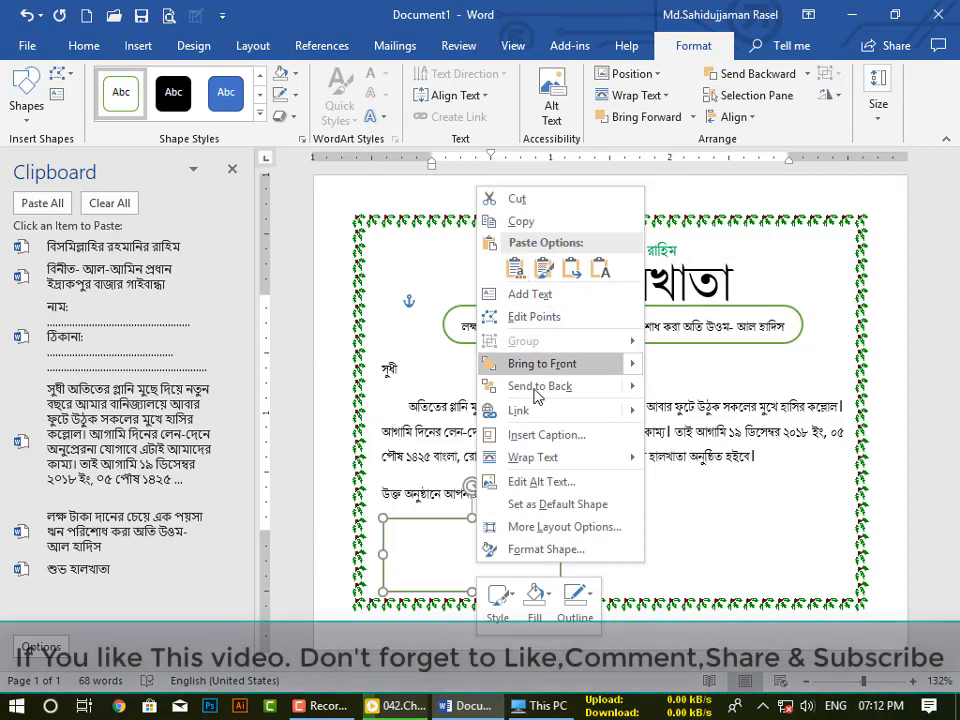
click(530, 294)
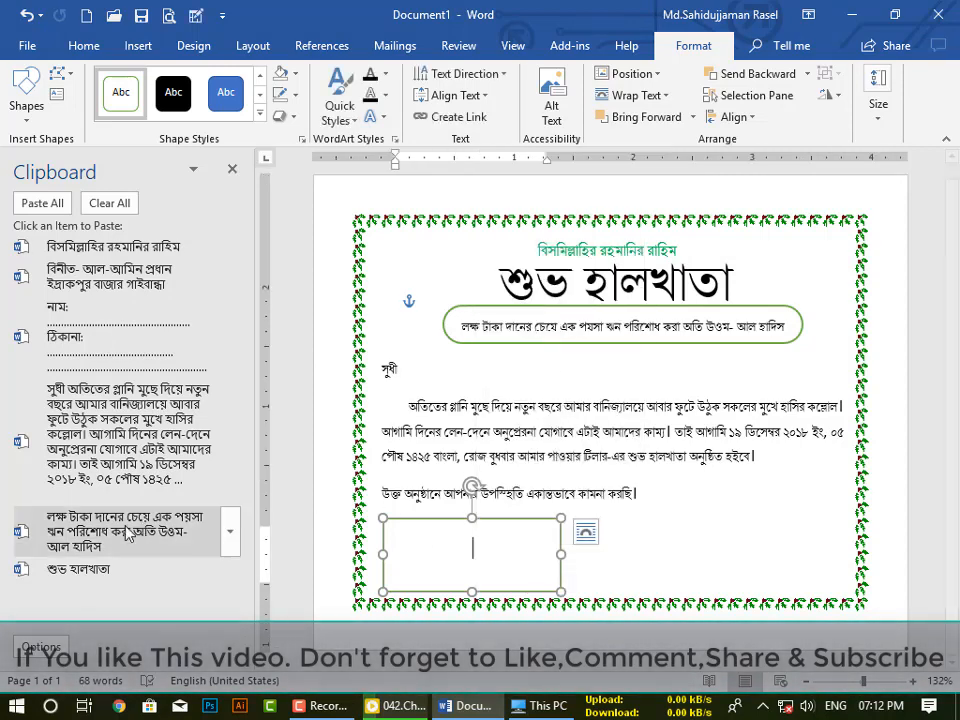
click(66, 336)
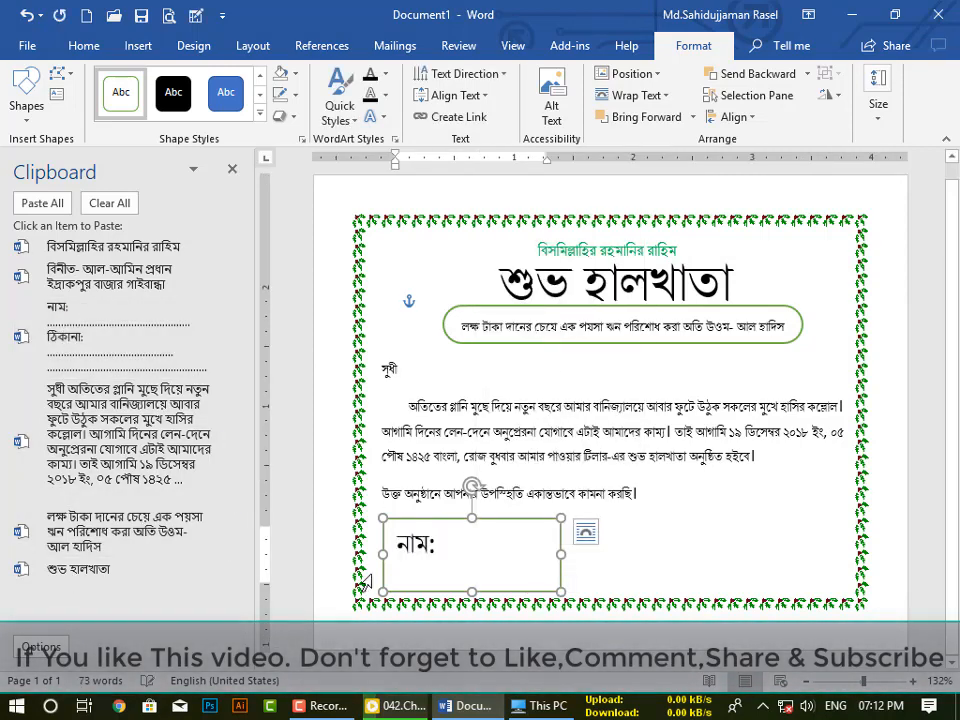
Set all the text in the small name and address rectangle to font size 8.
drag(397, 540, 427, 556)
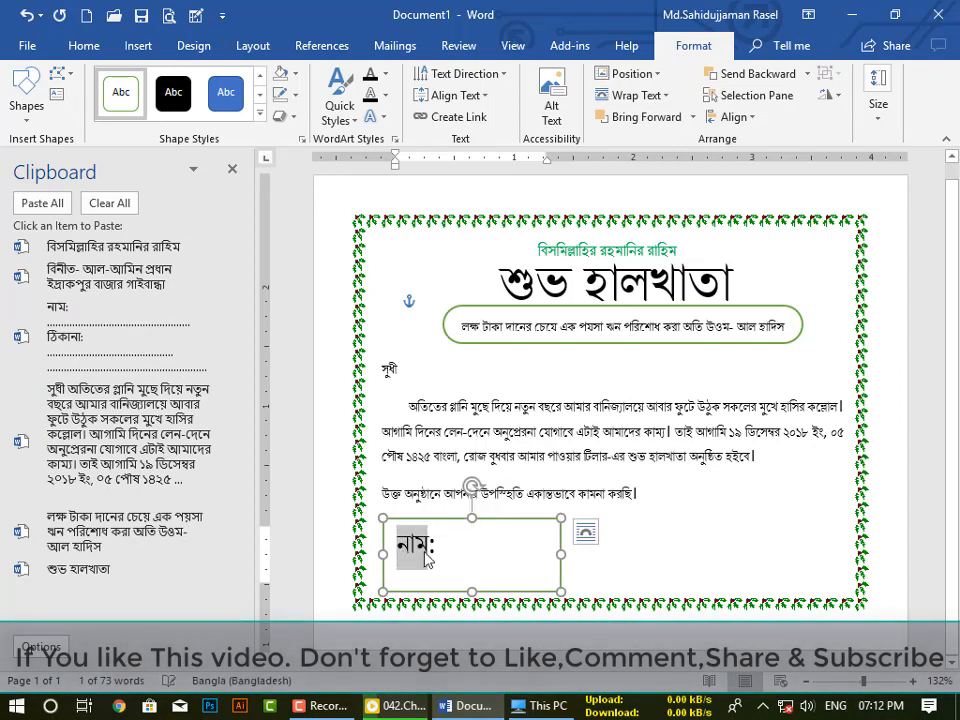
key(ctrl+a)
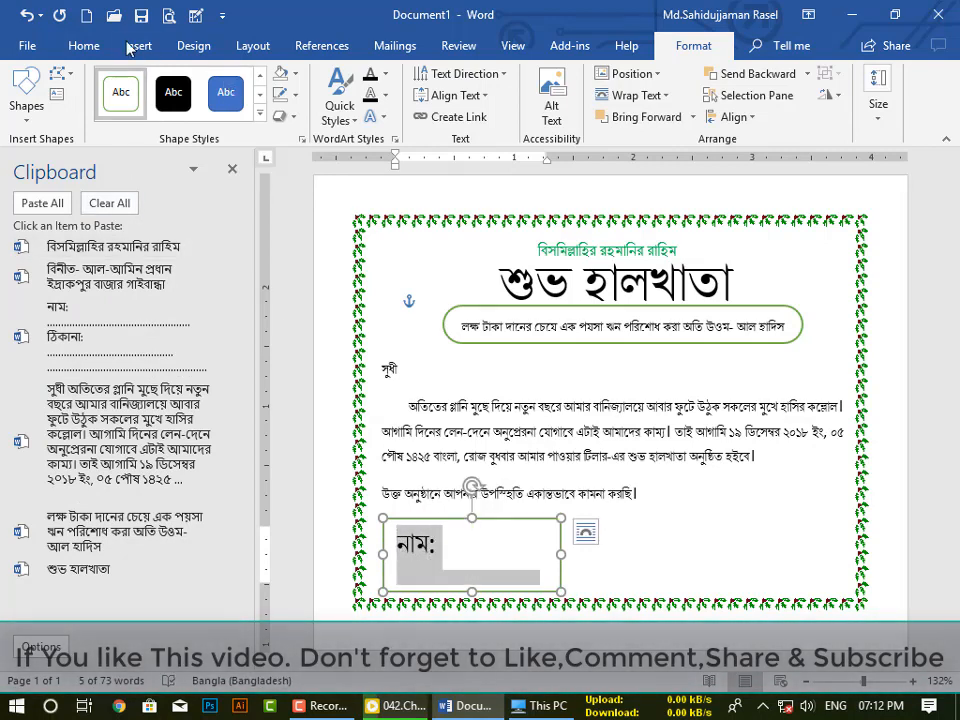
click(84, 46)
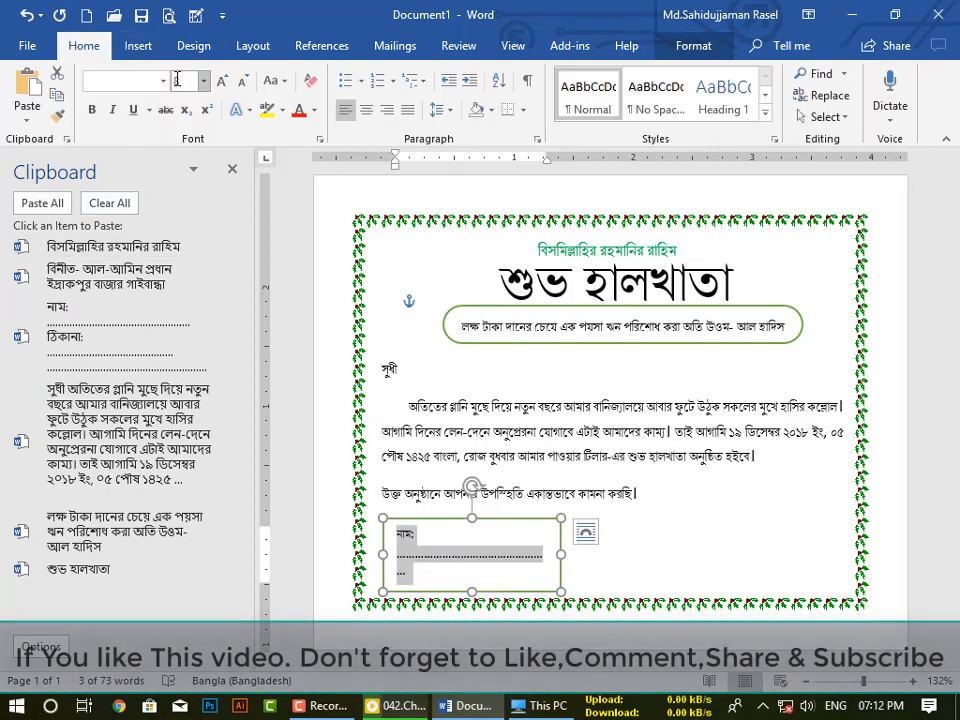
click(203, 80)
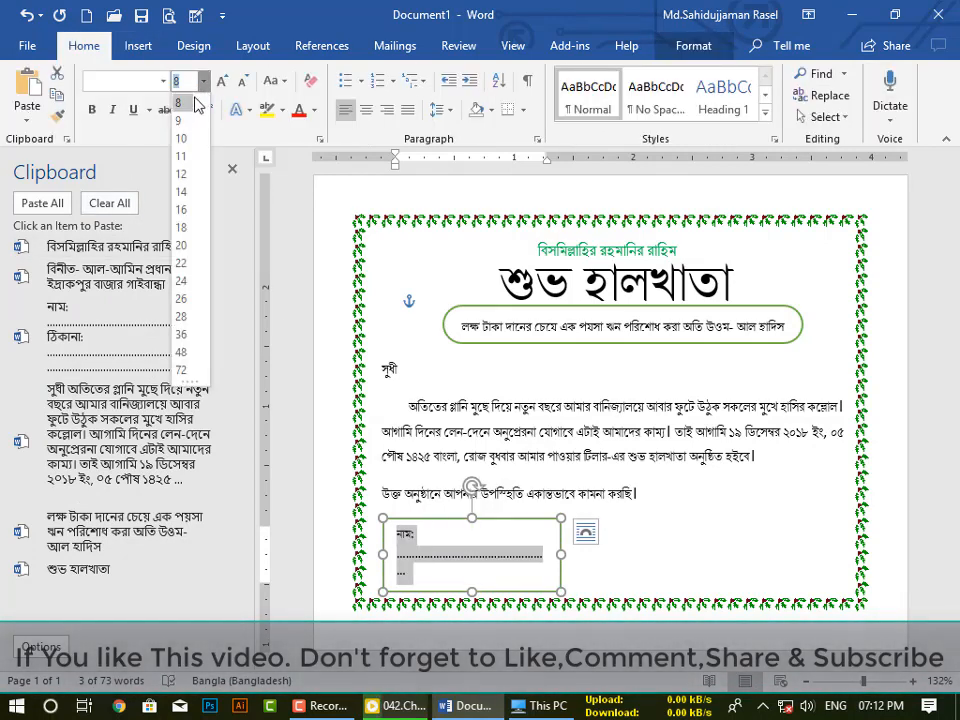
click(146, 97)
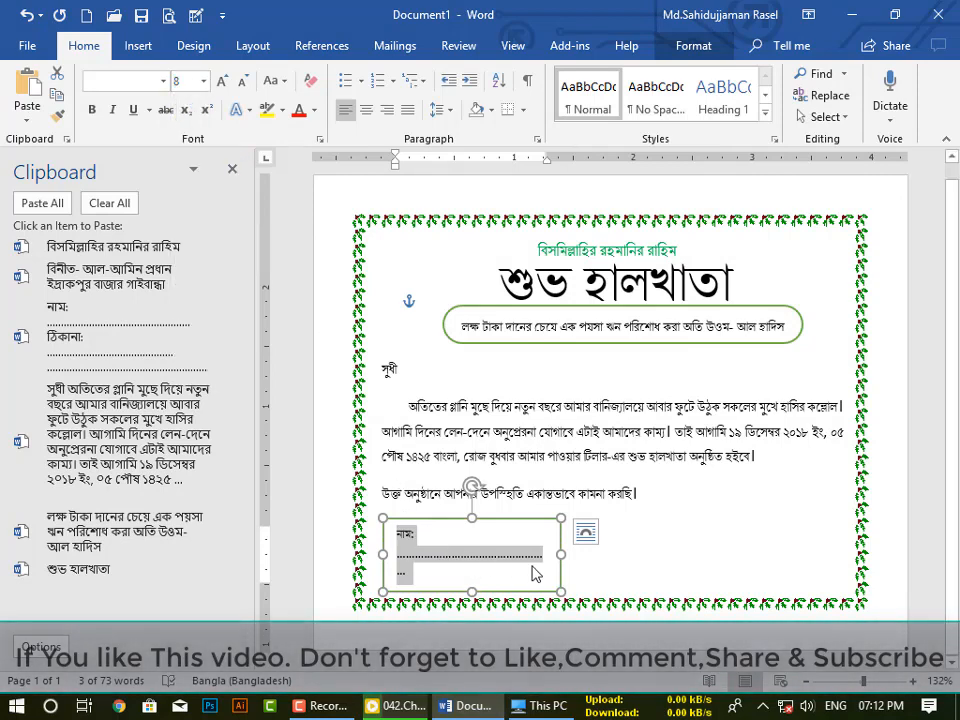
Widen the name and address rectangle on both sides and raise its upper edge so both dotted lines fit.
drag(558, 554, 586, 552)
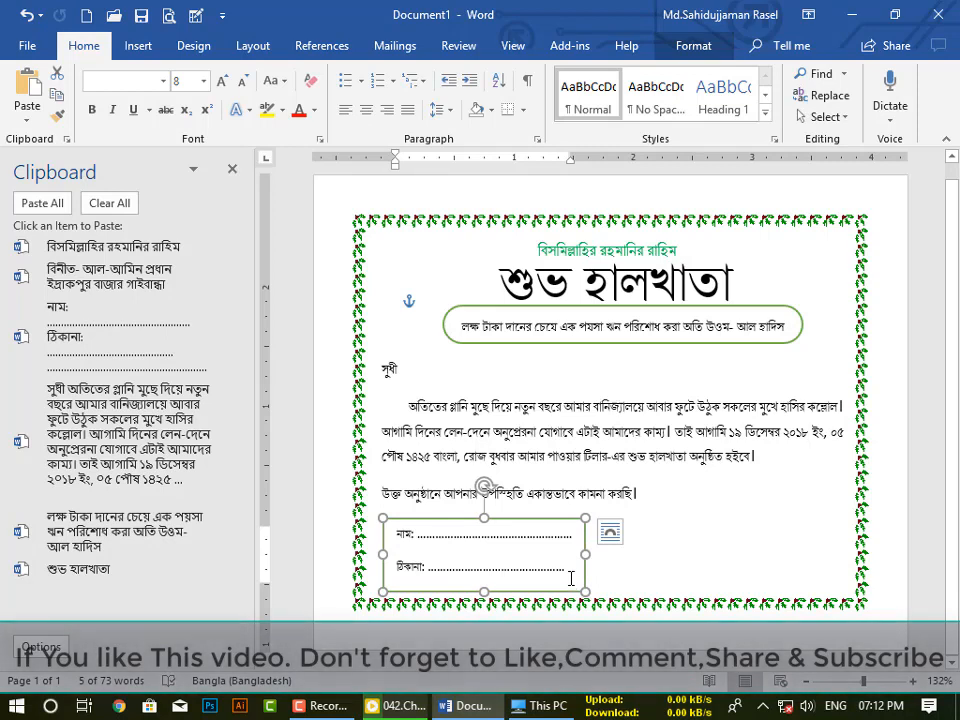
click(571, 578)
drag(380, 554, 383, 553)
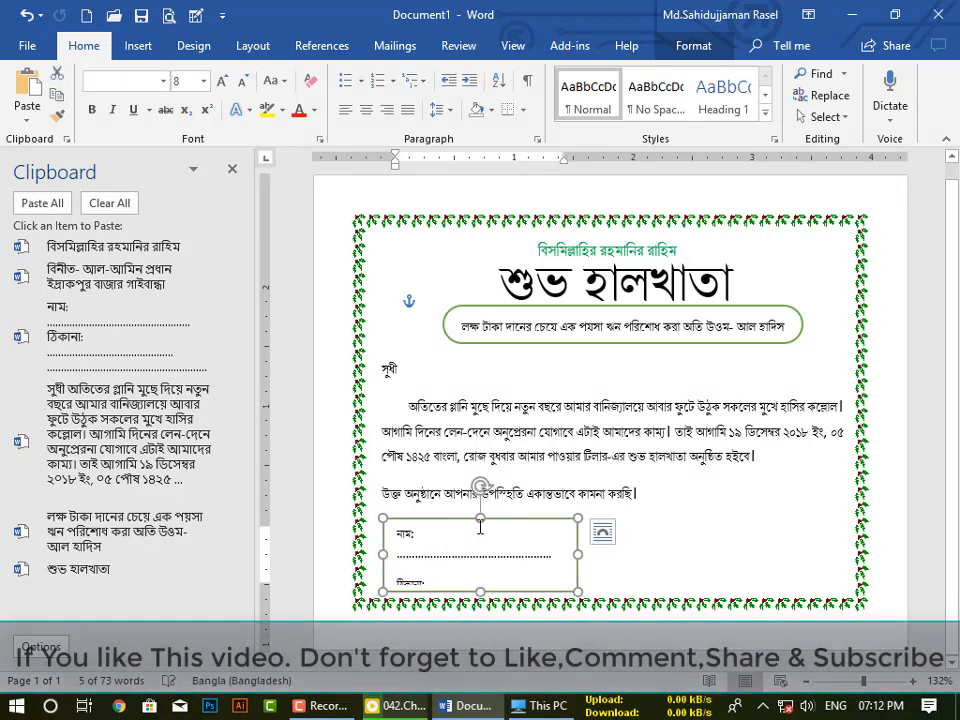
drag(481, 519, 484, 508)
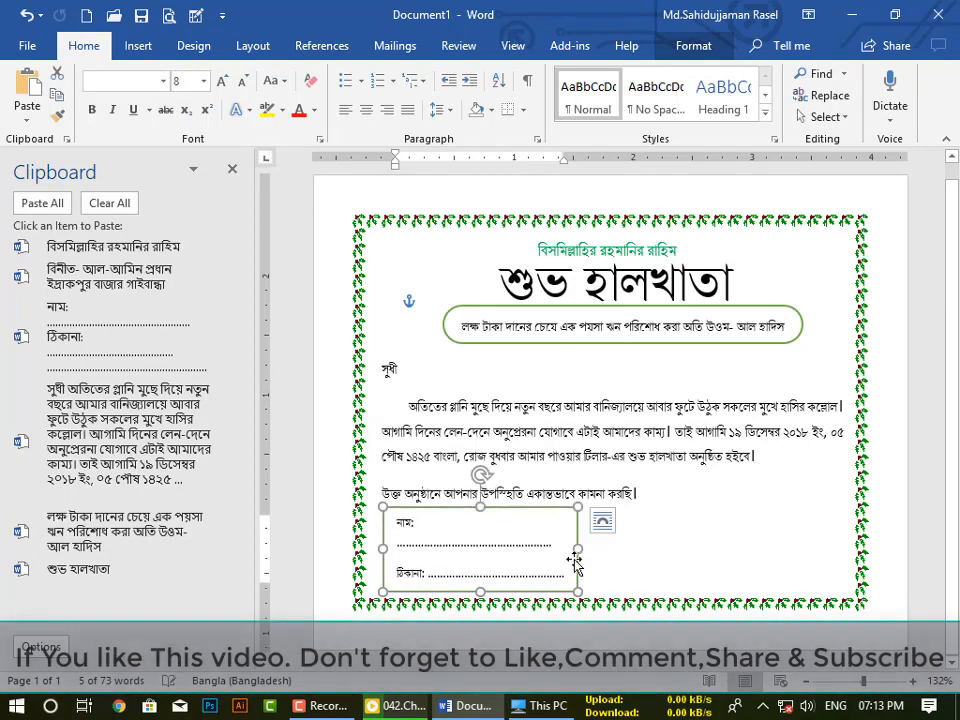
mouse_move(574, 549)
mouse_down()
mouse_move(562, 552)
mouse_move(577, 548)
mouse_up()
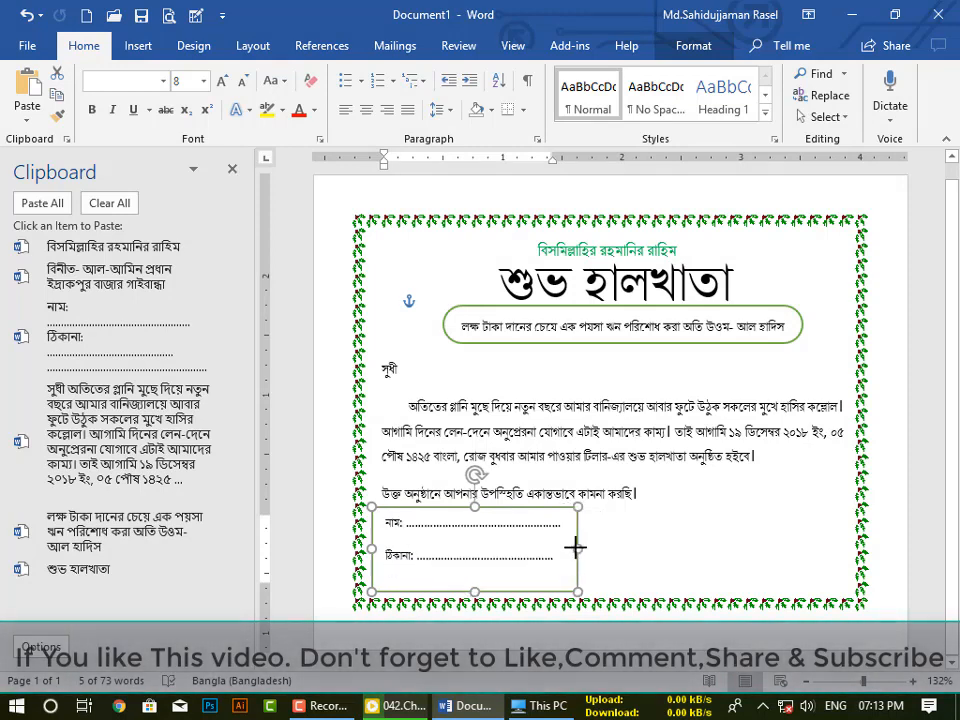
Replace the dots after "নাম:" with a new dotted line in subscript.
click(407, 526)
drag(407, 526, 559, 535)
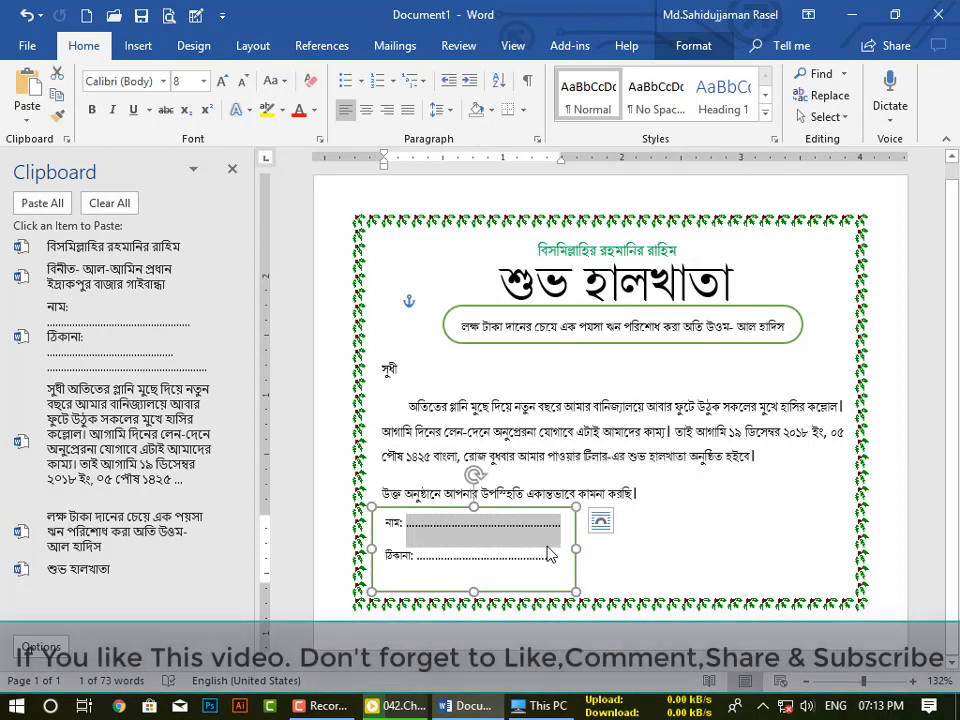
key(BackSpace)
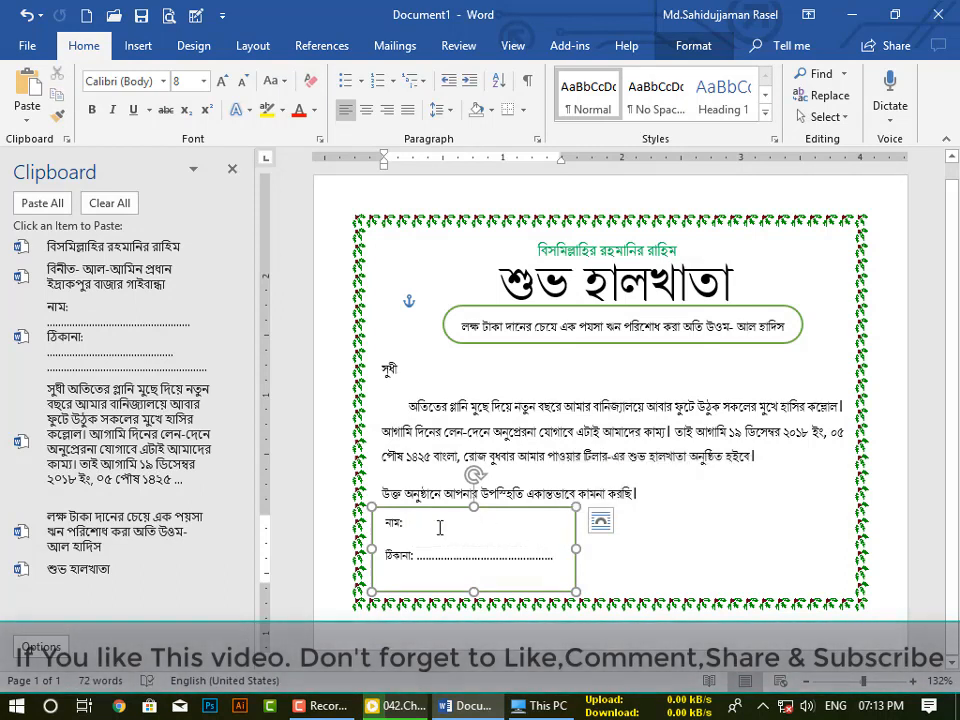
click(184, 113)
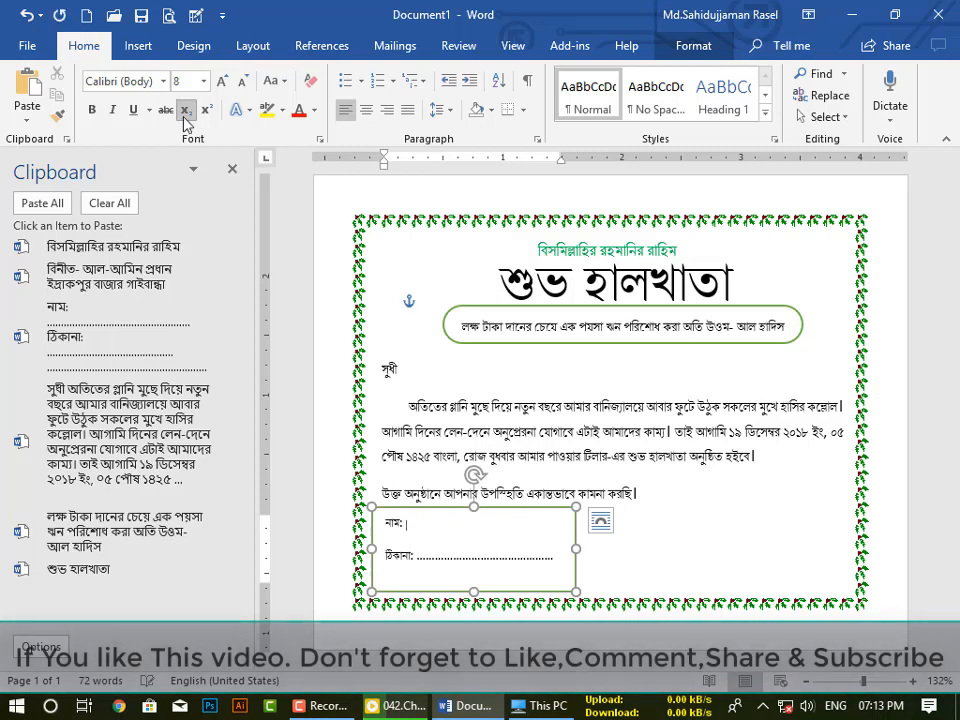
text(___)
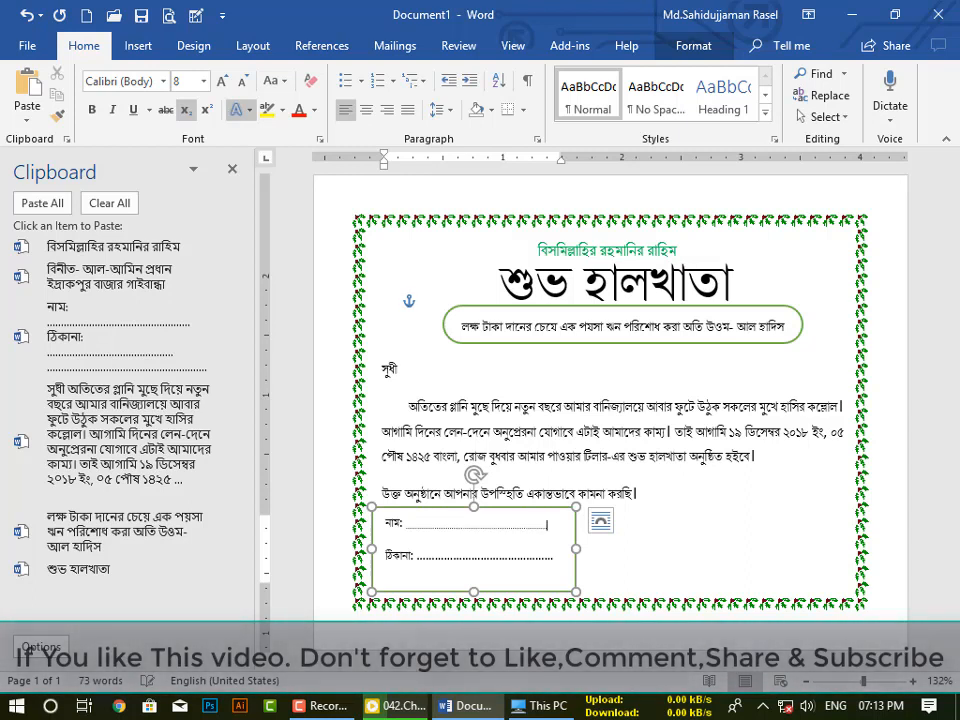
text(_)
Set the subscript dotted line after "নাম:" to font size 12.
click(410, 525)
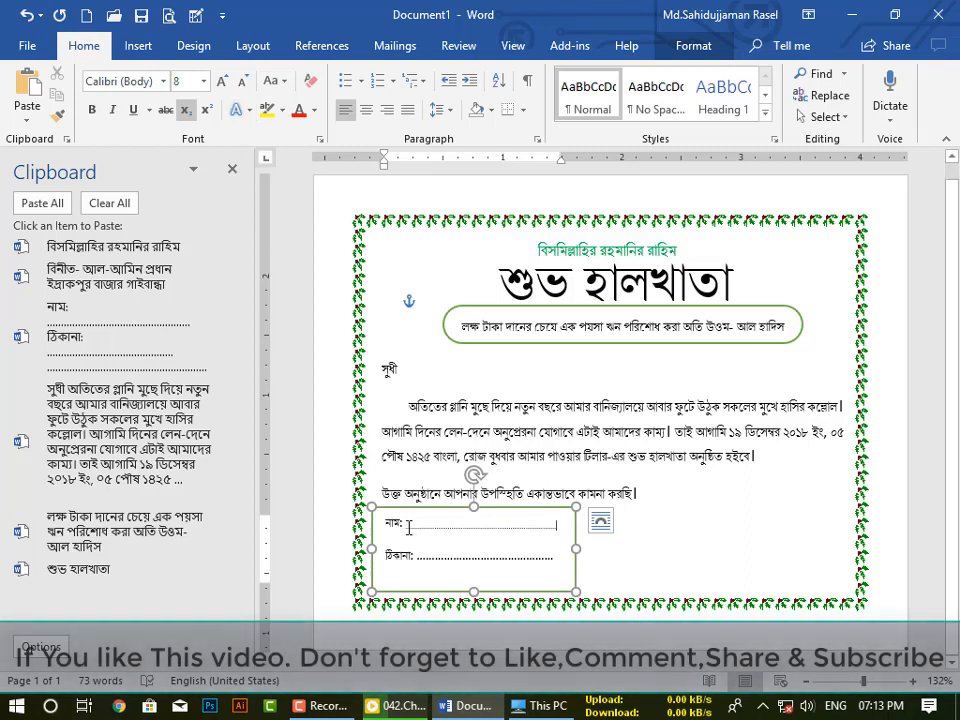
drag(420, 528, 558, 524)
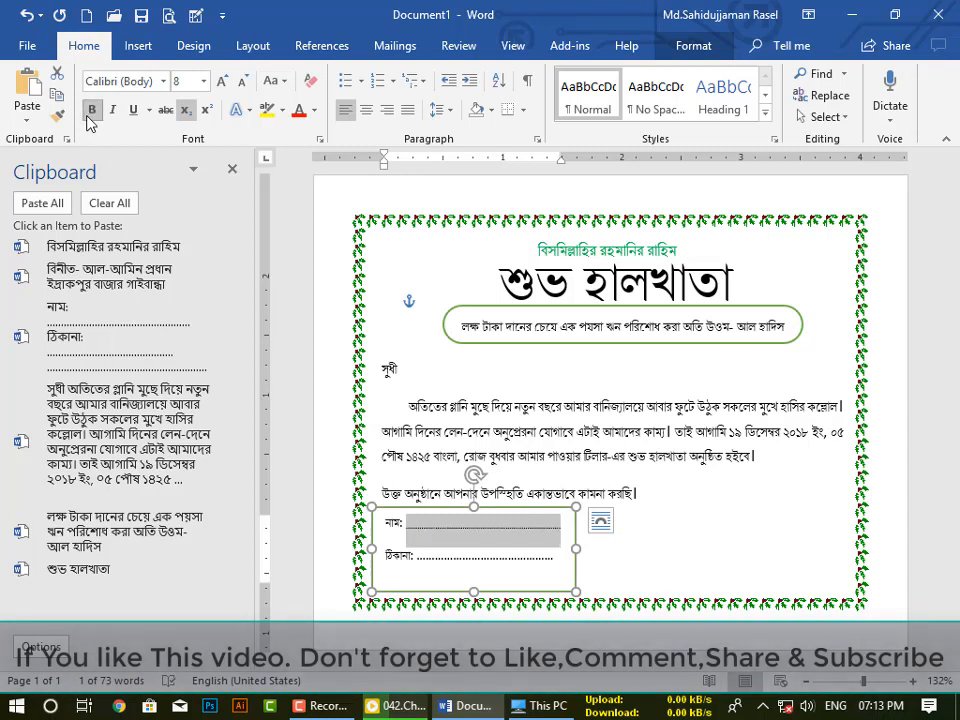
click(204, 81)
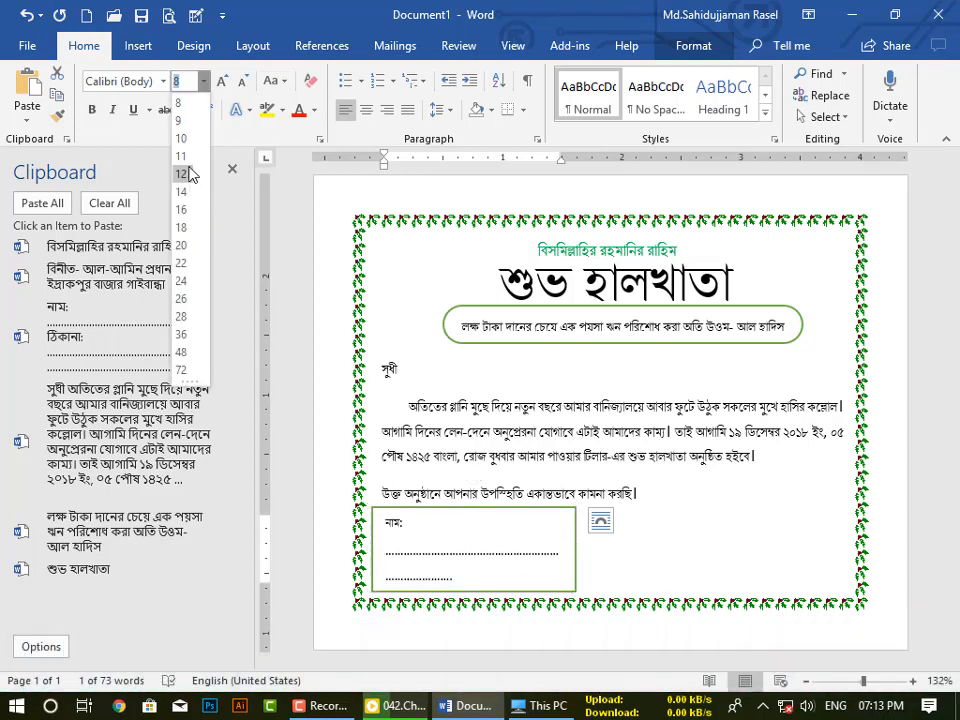
click(193, 168)
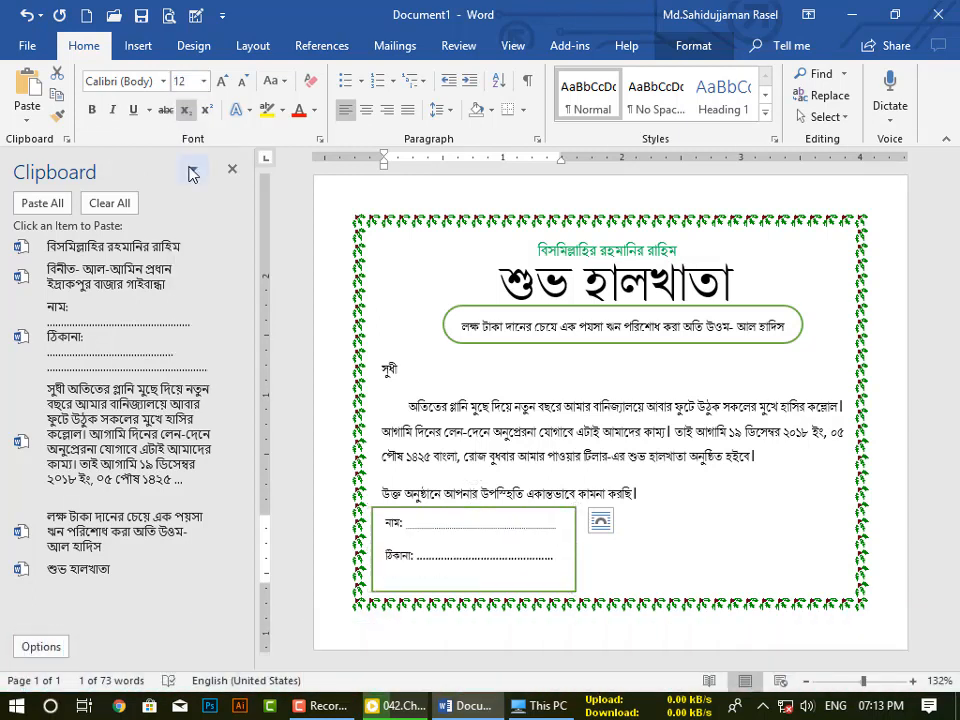
Delete the line gap and surplus dots after "নাম:" so the dotted line fits on a single line beside it.
click(453, 533)
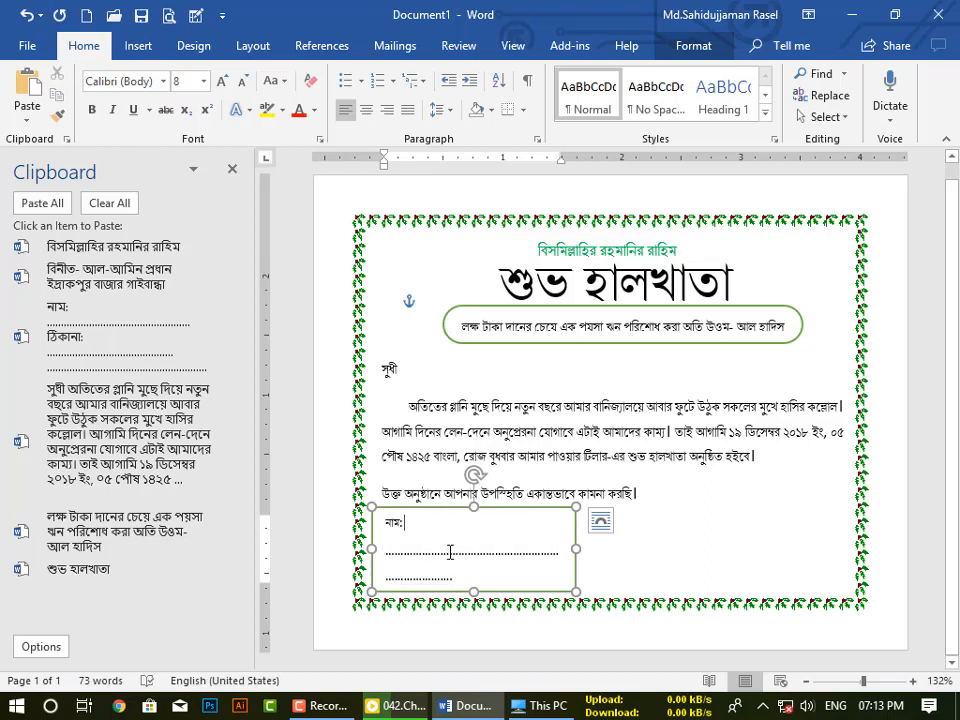
click(459, 553)
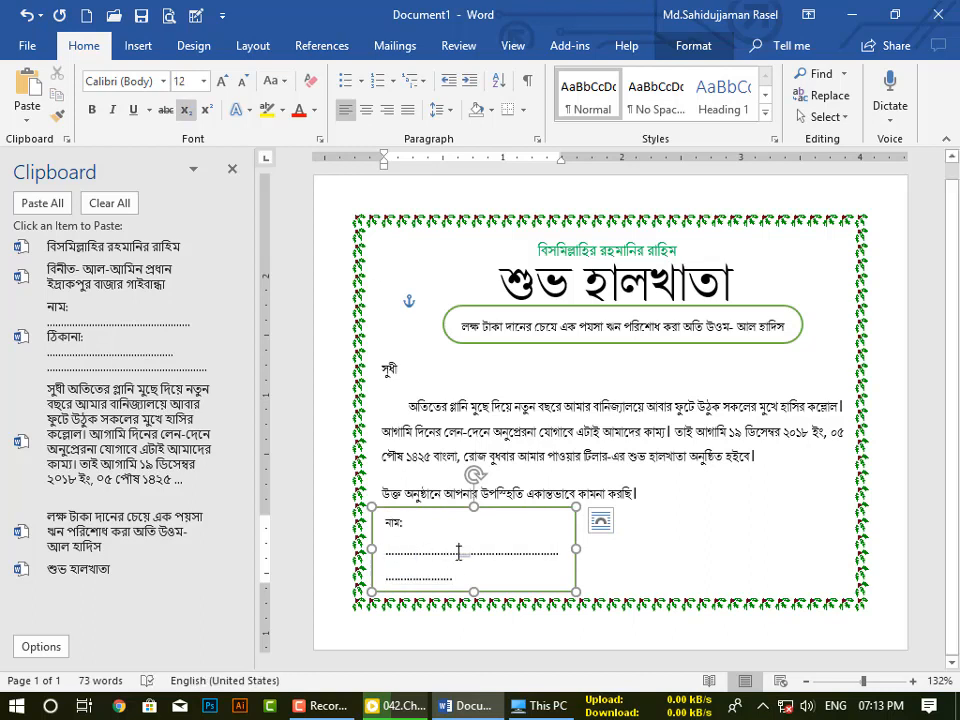
key(BackSpace)
key(BackSpace)
key(BackSpace)
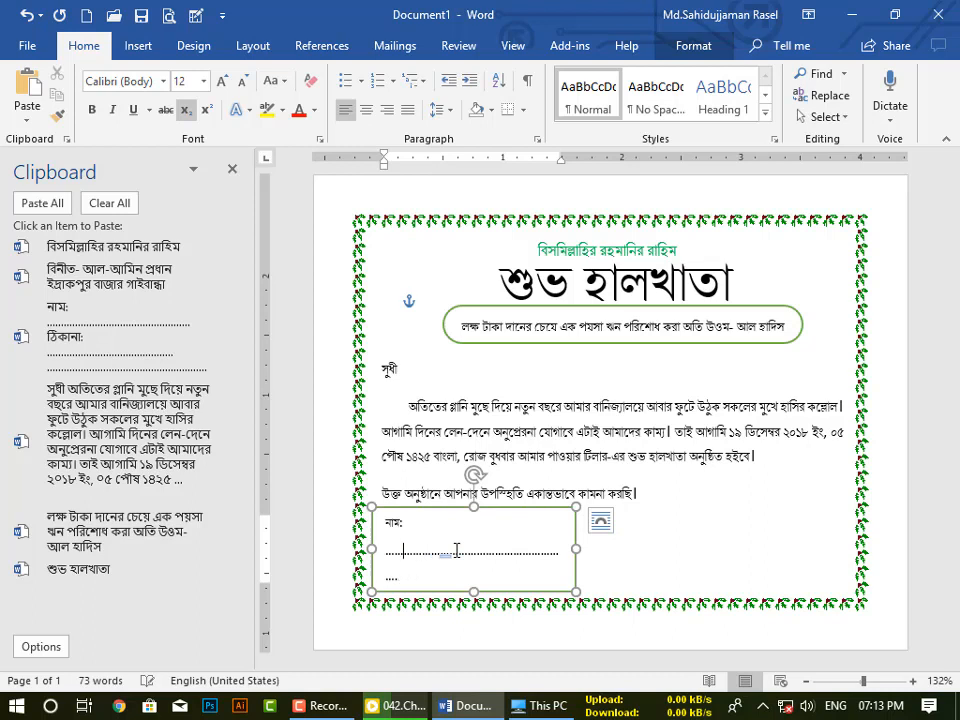
key(BackSpace)
key(BackSpace)
key(BackSpace)
key(BackSpace)
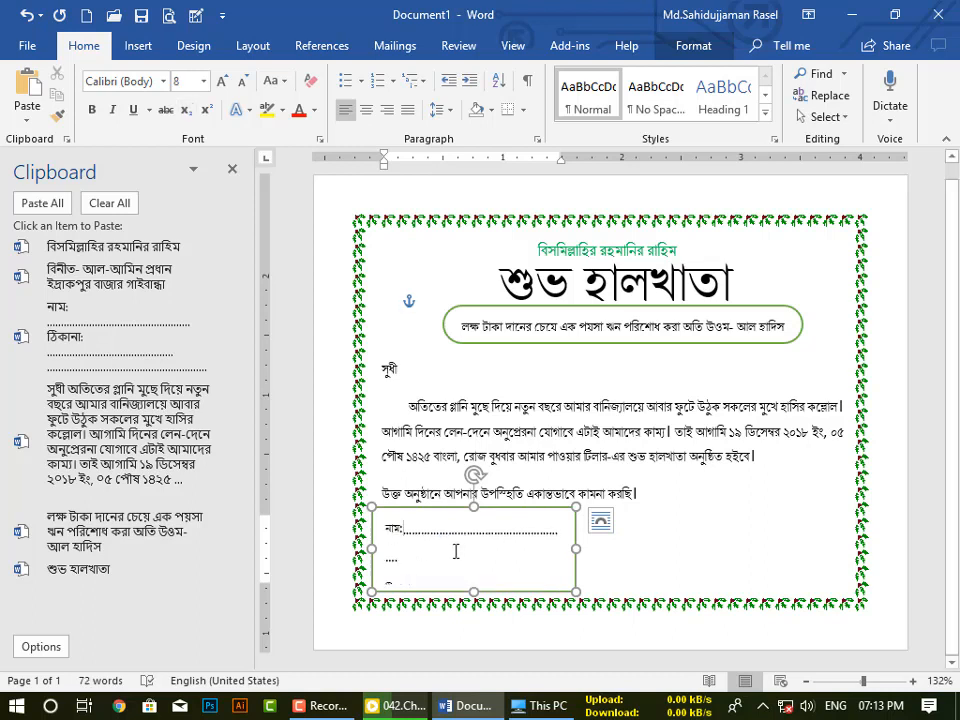
click(423, 561)
key(BackSpace)
key(BackSpace)
key(BackSpace)
key(BackSpace)
key(BackSpace)
key(BackSpace)
key(BackSpace)
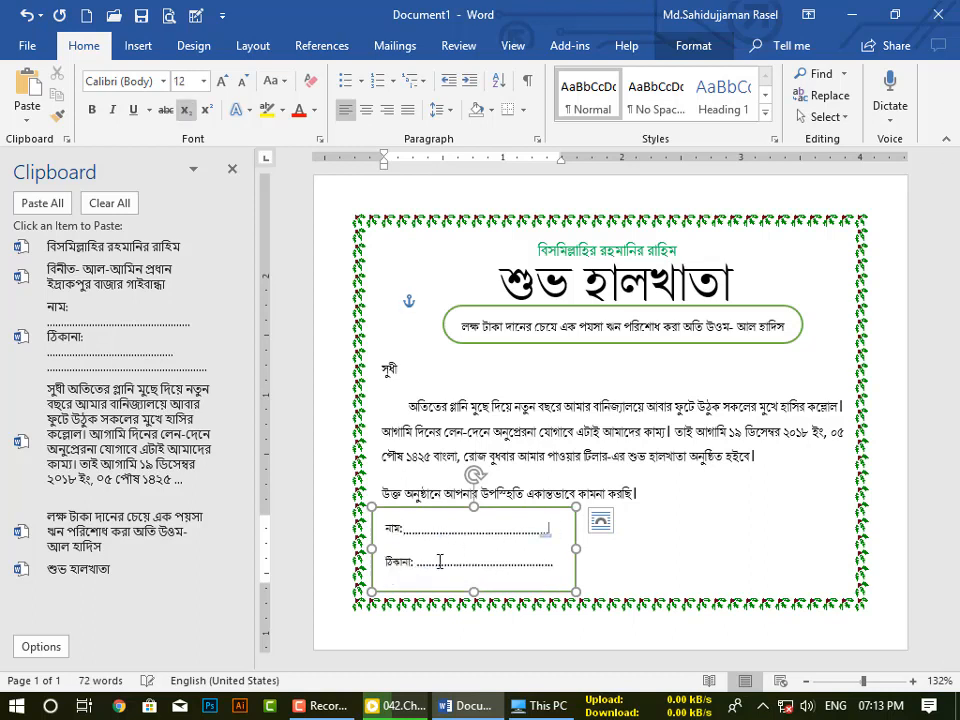
Apply the transparent black-text preset style without outline to the name and address rectangle.
click(669, 541)
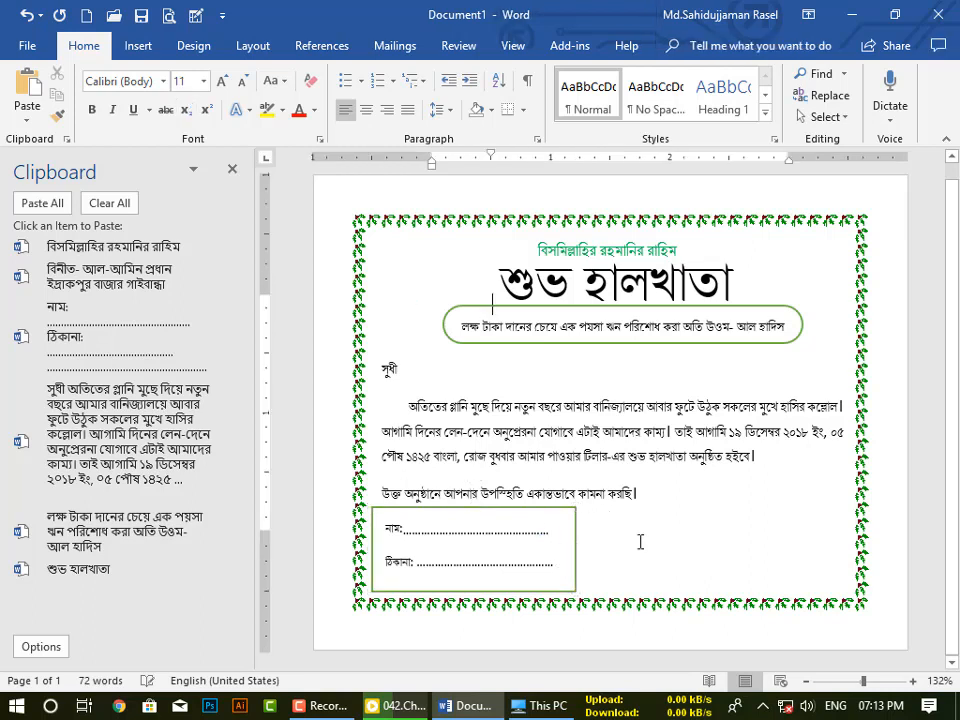
click(520, 508)
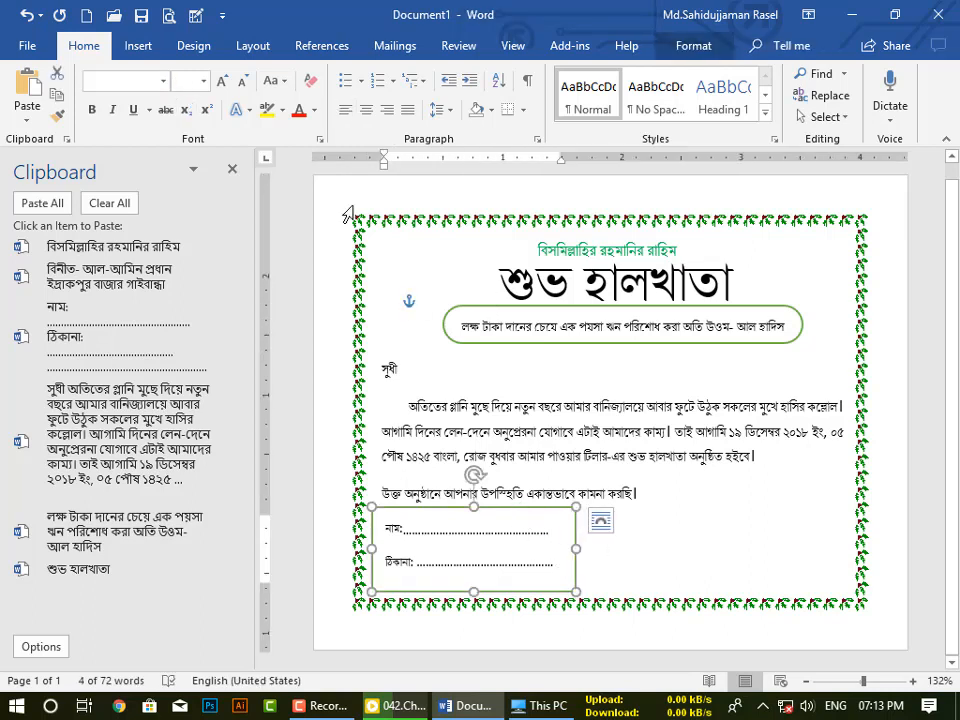
click(681, 50)
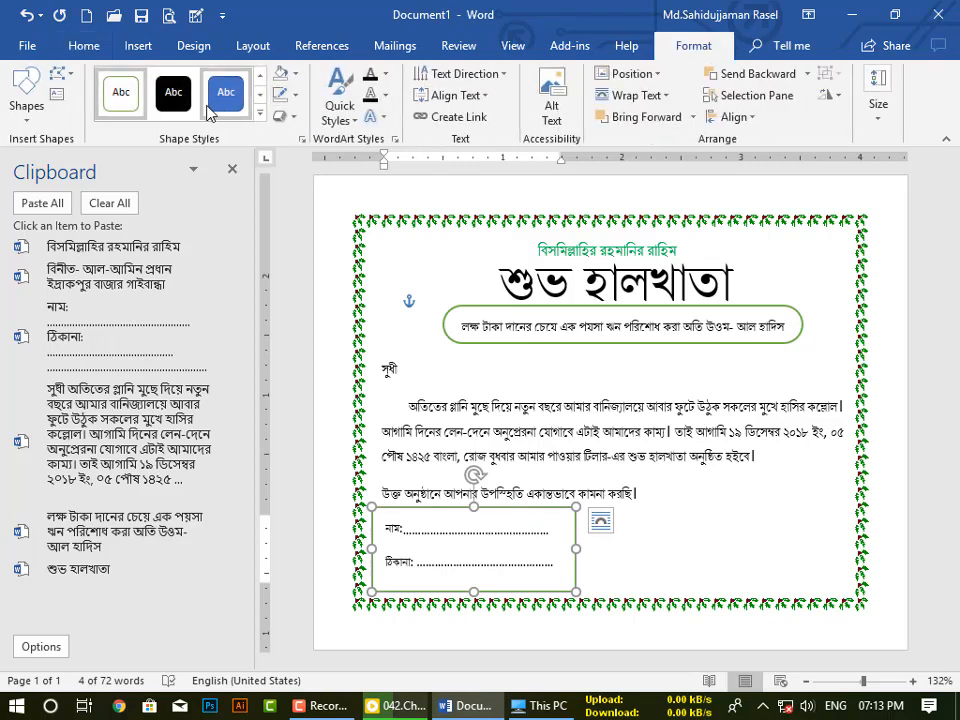
click(265, 121)
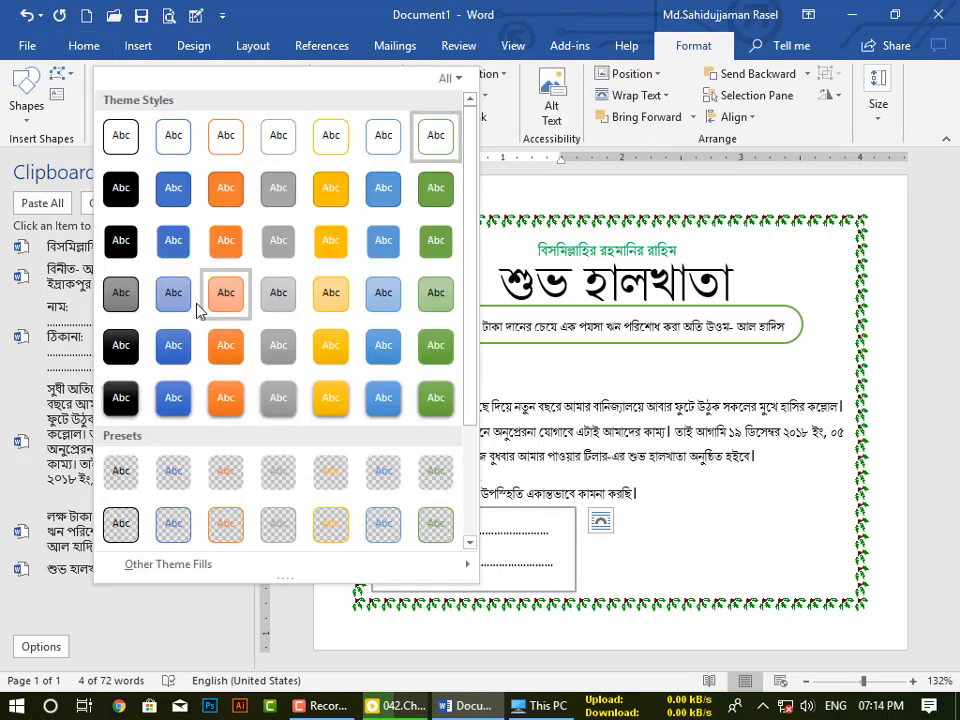
click(136, 497)
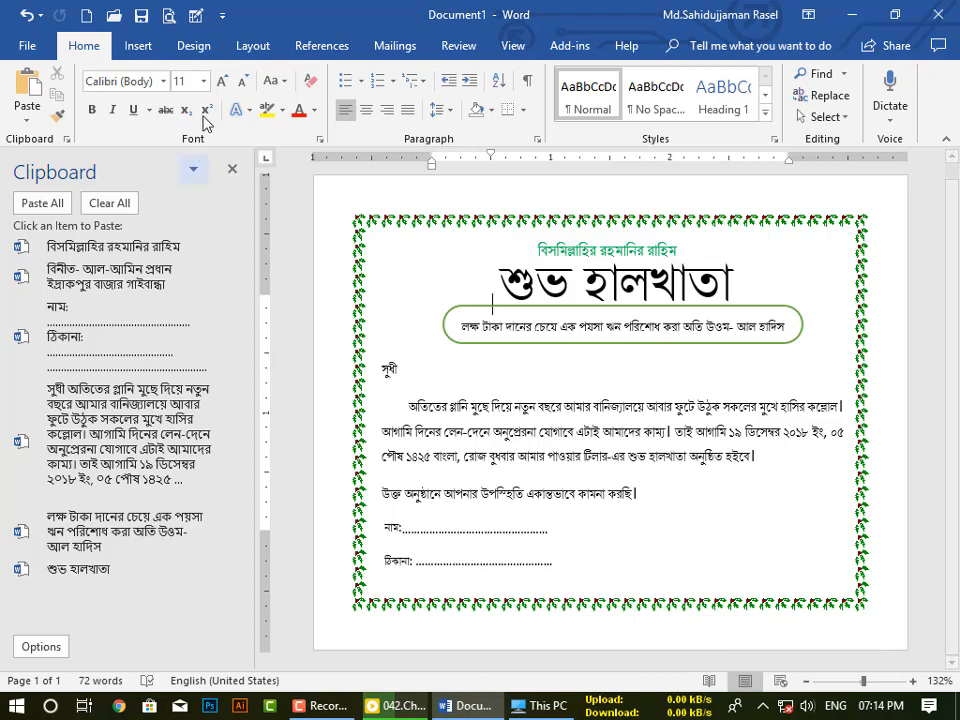
Draw a small rounded rectangle beside the "ঠিকানা" line and give it fully rounded ends and the white style with green outline.
click(136, 45)
click(160, 118)
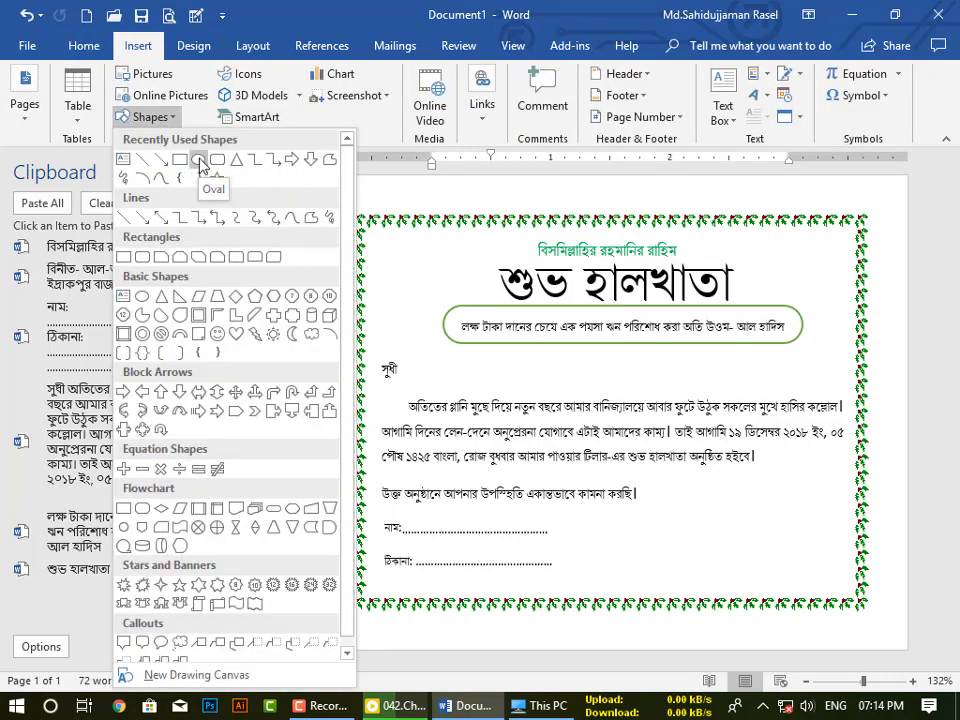
click(216, 163)
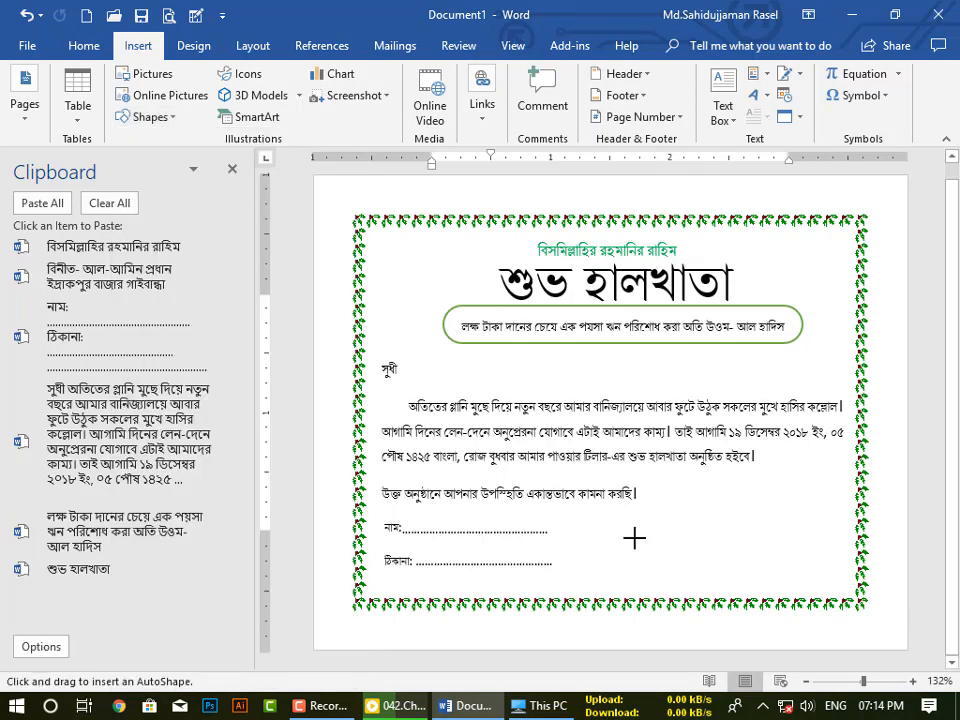
drag(574, 548, 690, 578)
drag(582, 549, 597, 560)
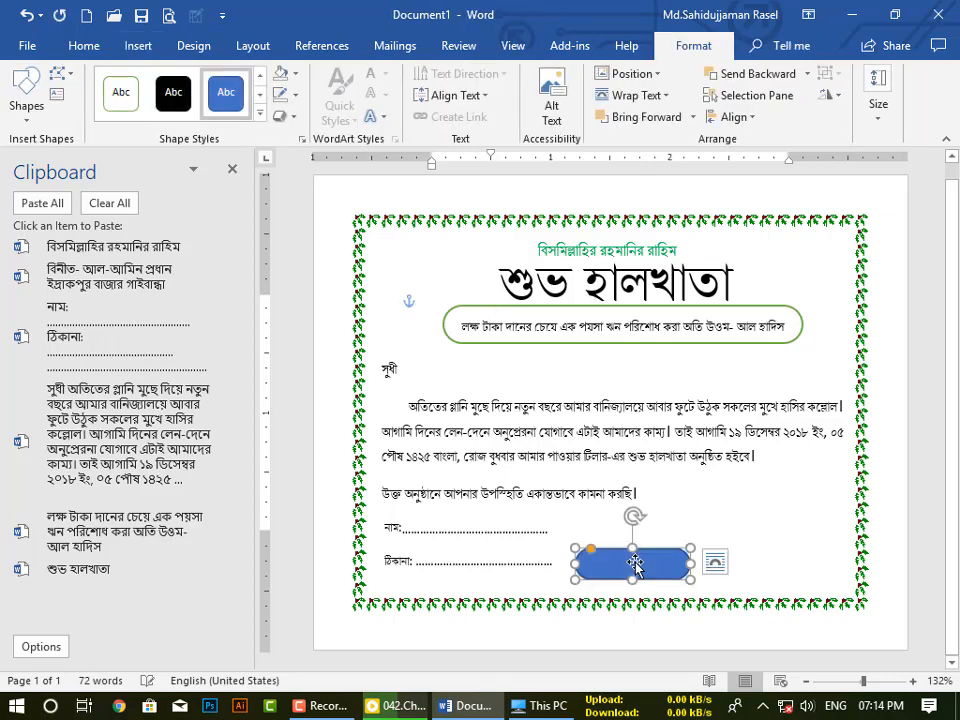
click(116, 90)
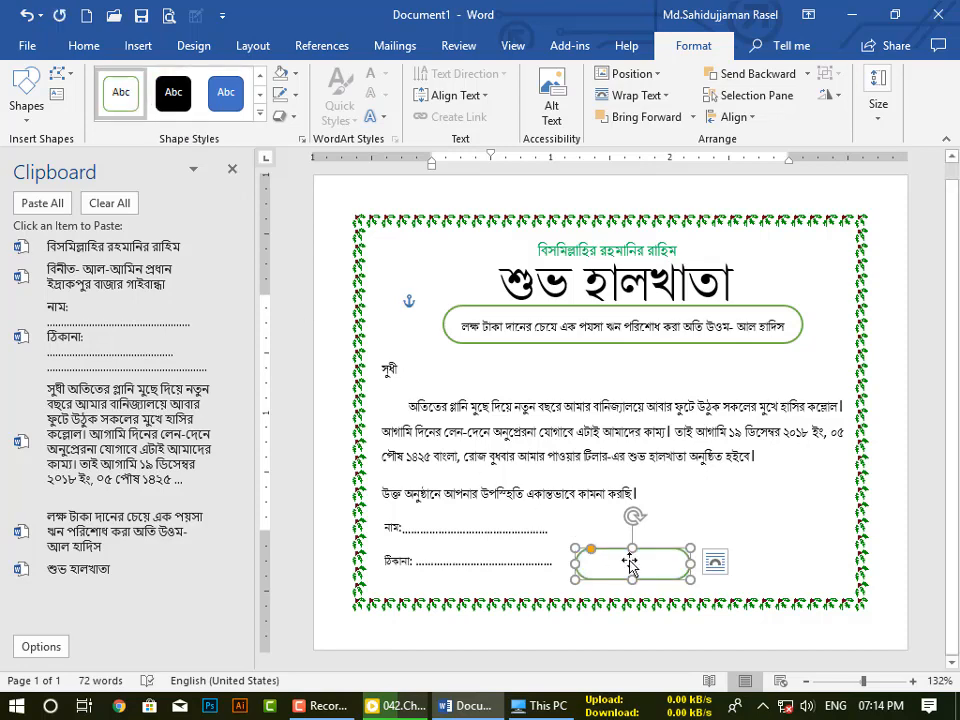
Reduce the height of the name and address box and shift it slightly down and left, below the invitation text.
click(716, 532)
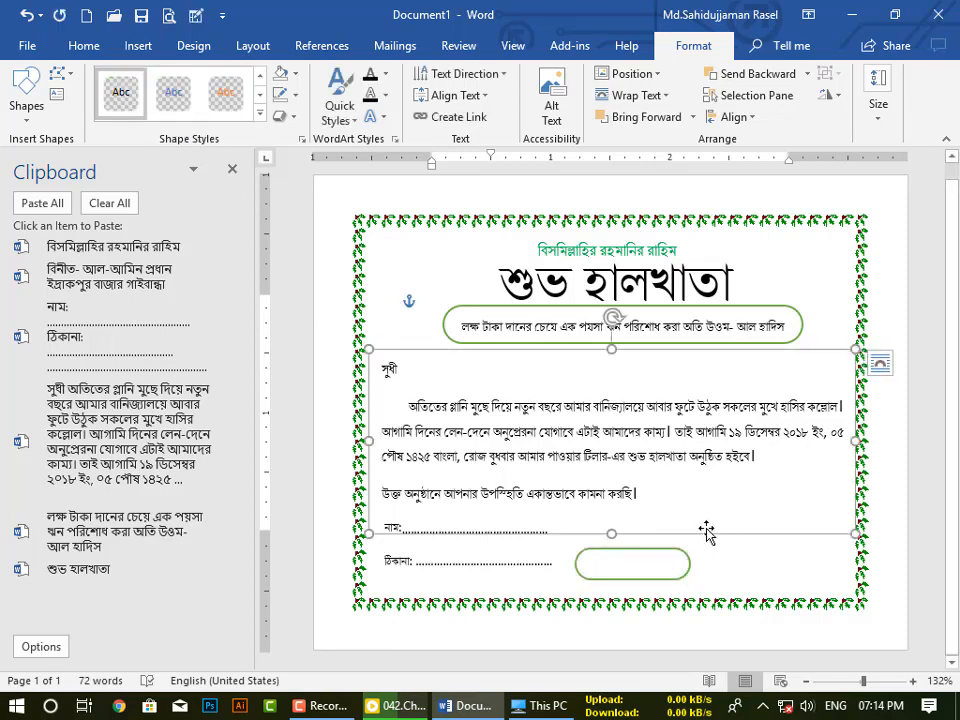
click(684, 555)
click(655, 538)
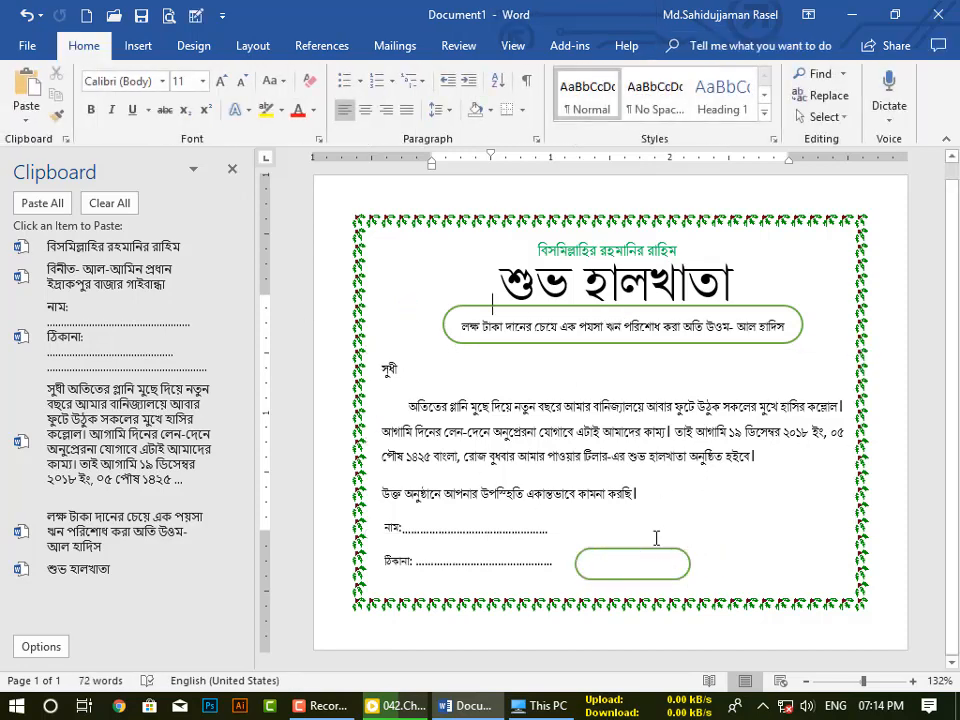
click(638, 535)
click(535, 562)
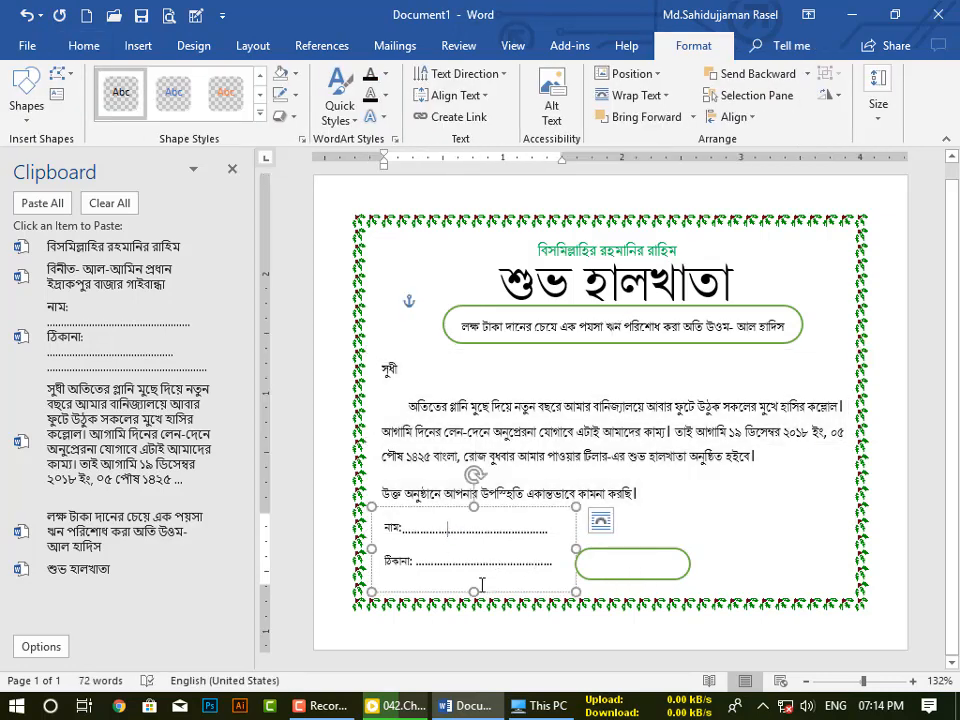
mouse_move(473, 590)
mouse_down()
mouse_move(476, 574)
mouse_move(490, 588)
mouse_up()
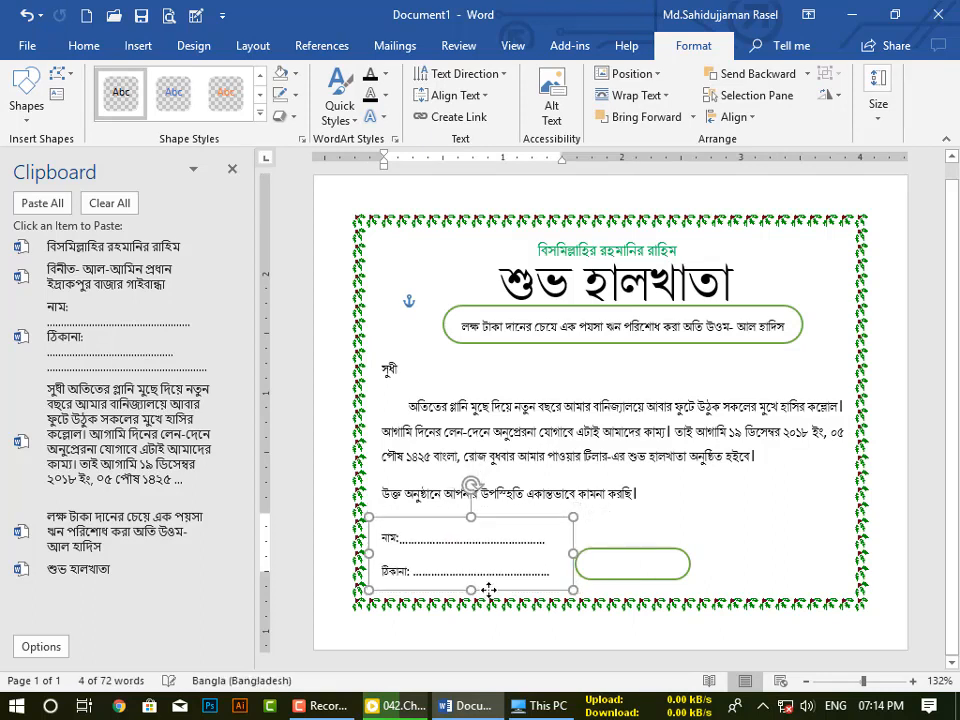
Nudge the small rounded box slightly left and draw a second rounded rectangle above it in the white style with green outline.
click(666, 577)
drag(668, 580, 663, 579)
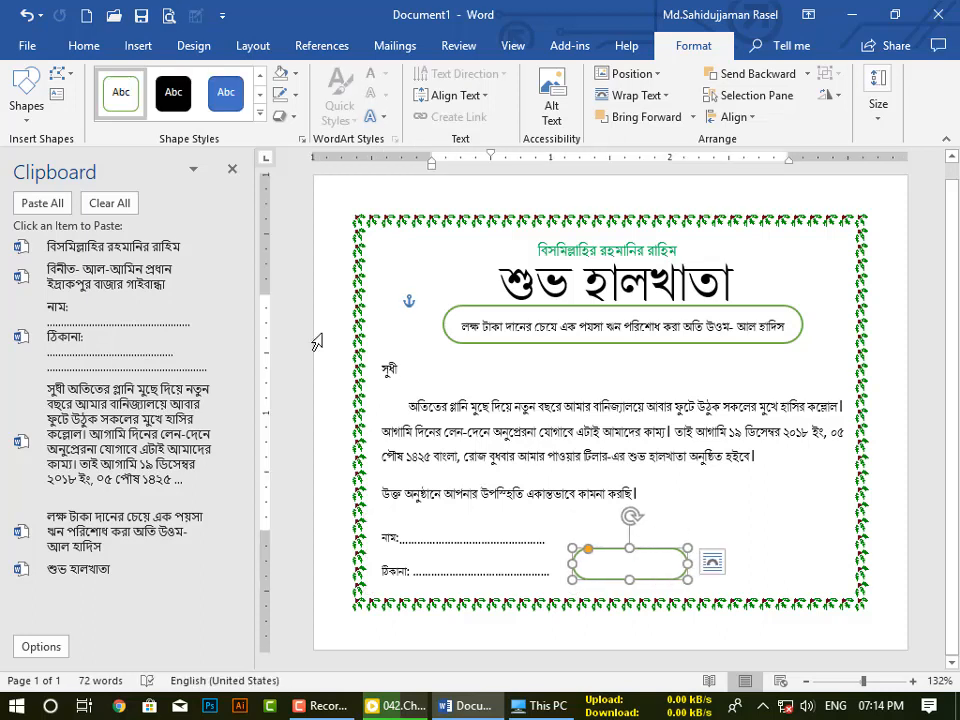
click(22, 112)
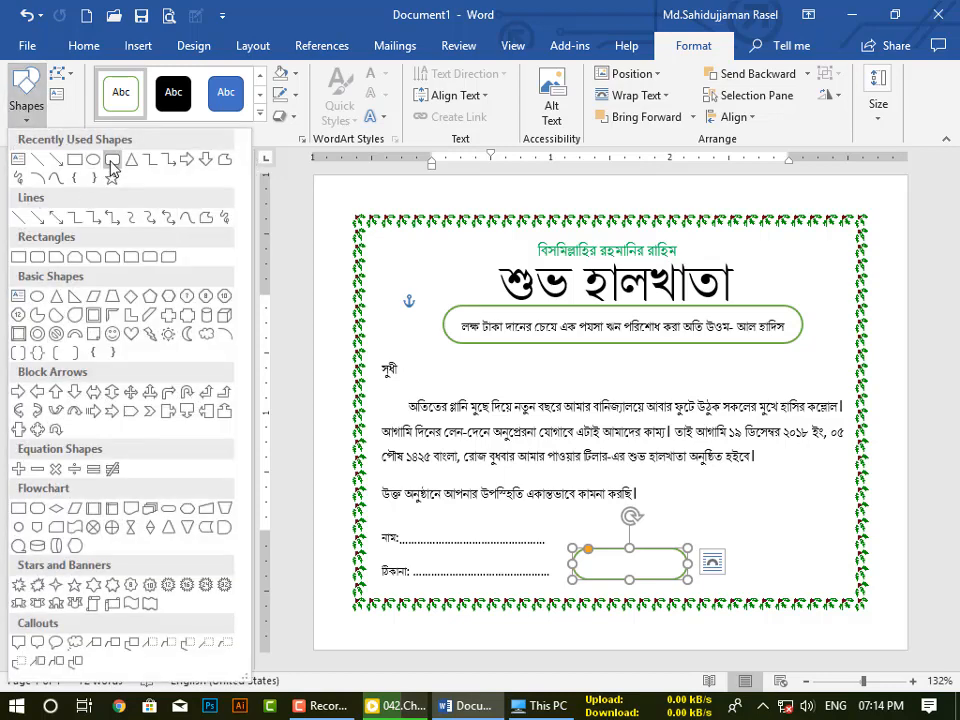
click(76, 124)
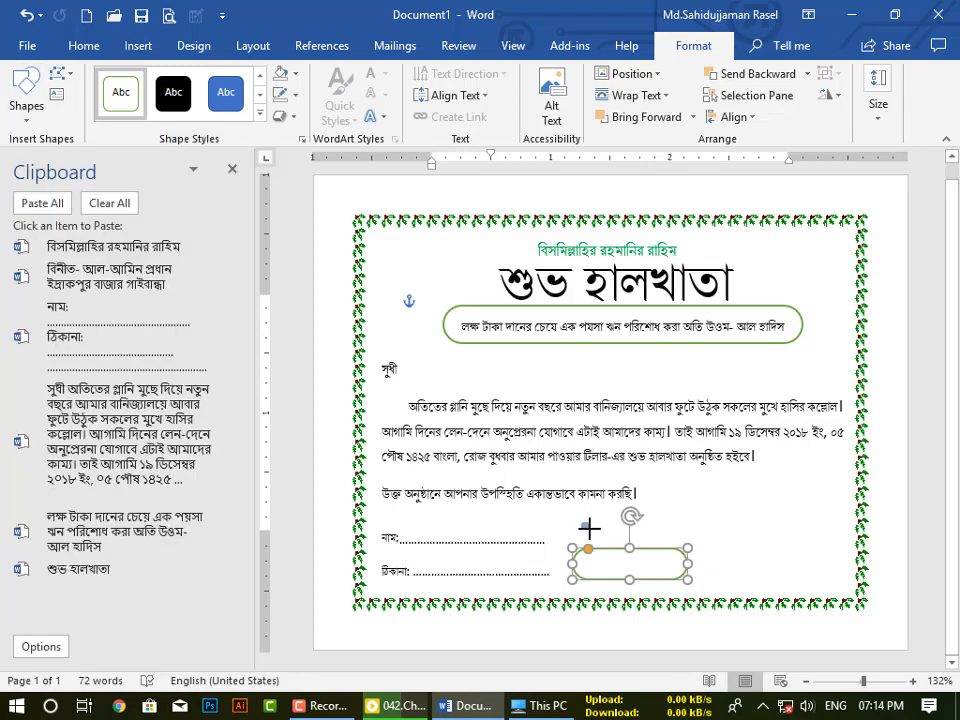
drag(582, 523, 659, 536)
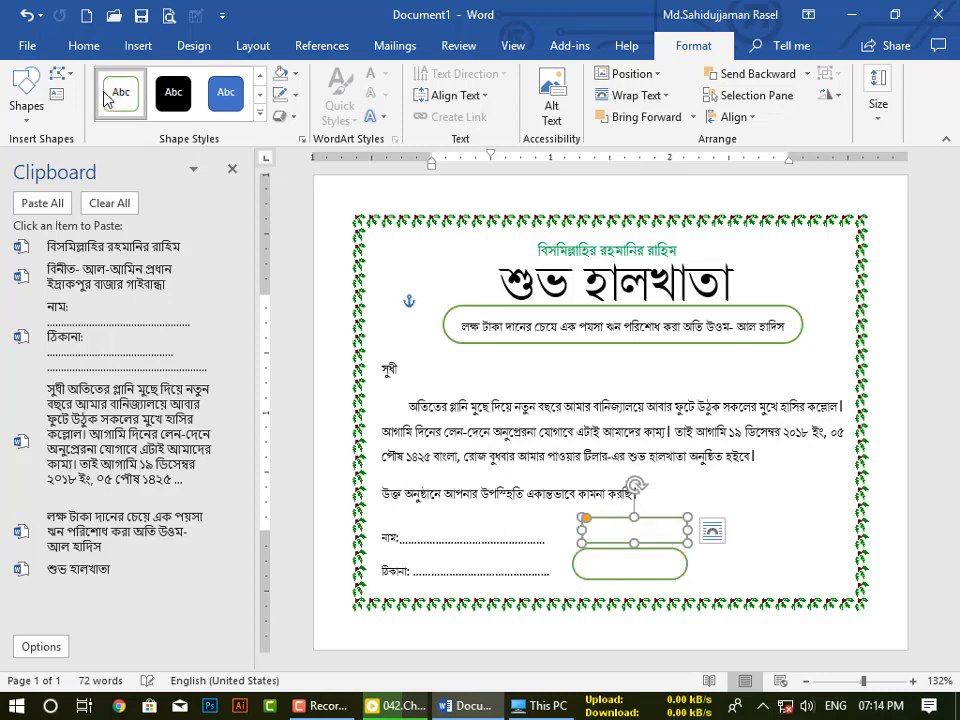
click(121, 92)
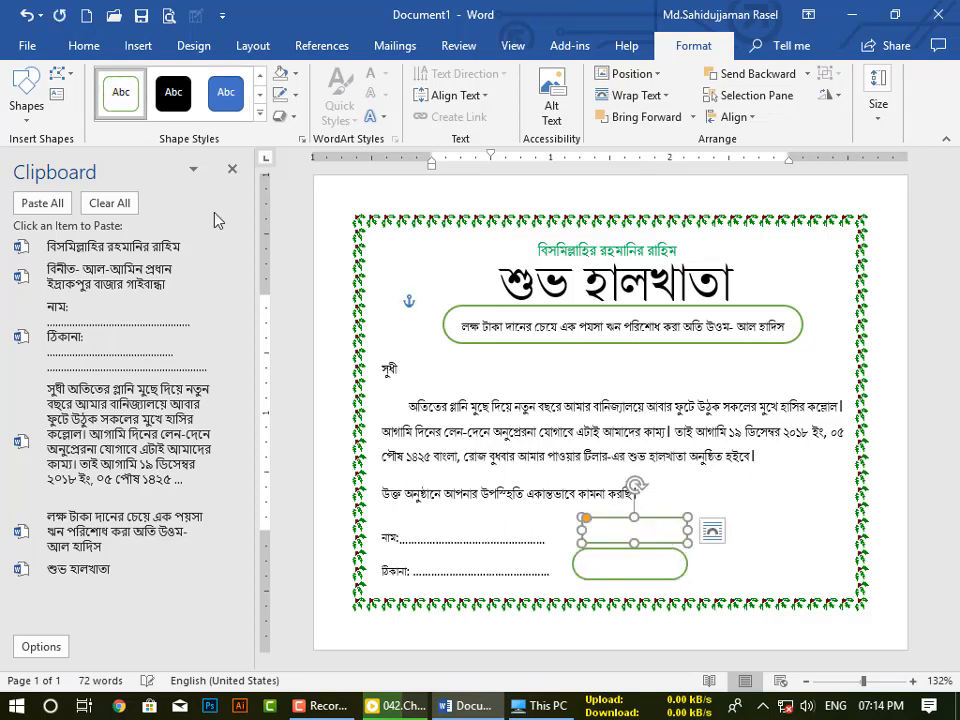
Add the text "আপনার হিসাব" to the upper rounded rectangle and enlarge the shape slightly upward and to the right.
click(766, 706)
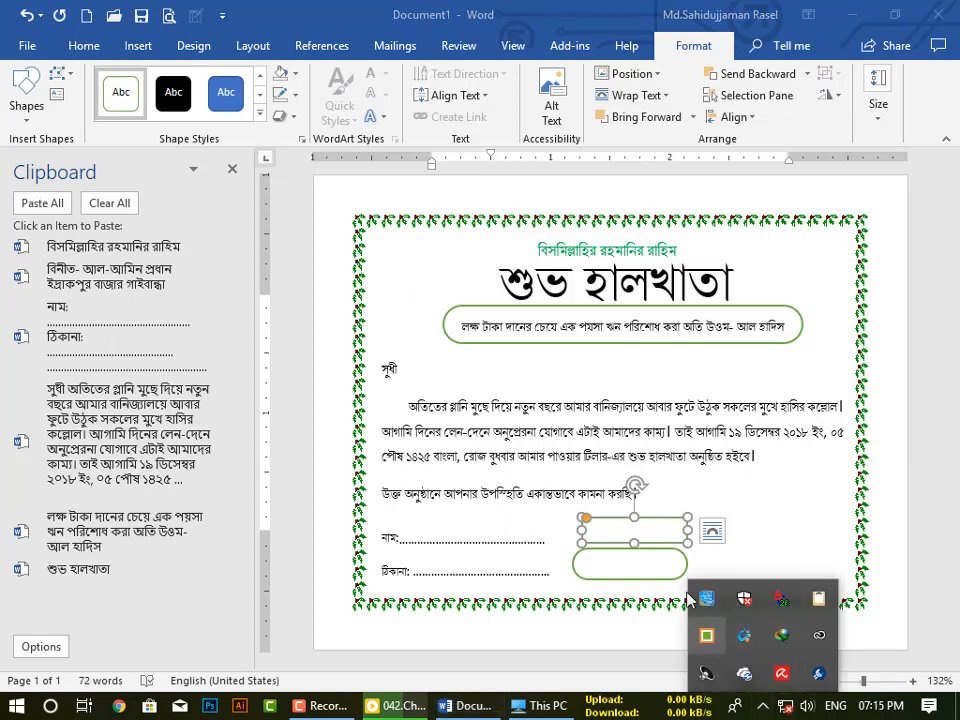
click(628, 533)
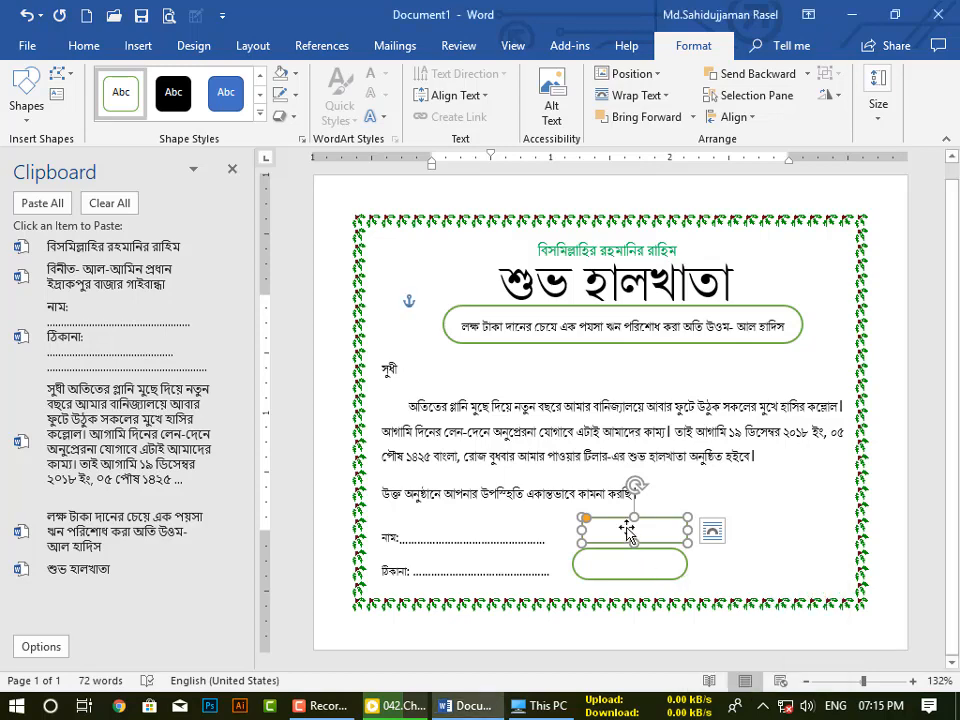
right_click(628, 533)
click(712, 257)
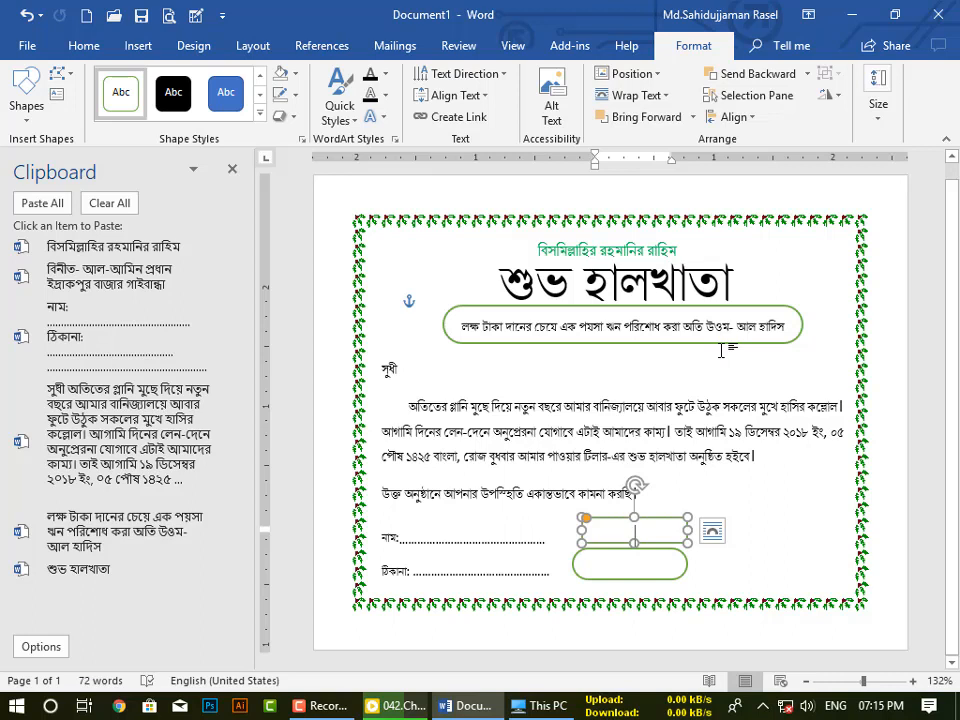
text(আপনার হিসাব)
drag(634, 515, 634, 509)
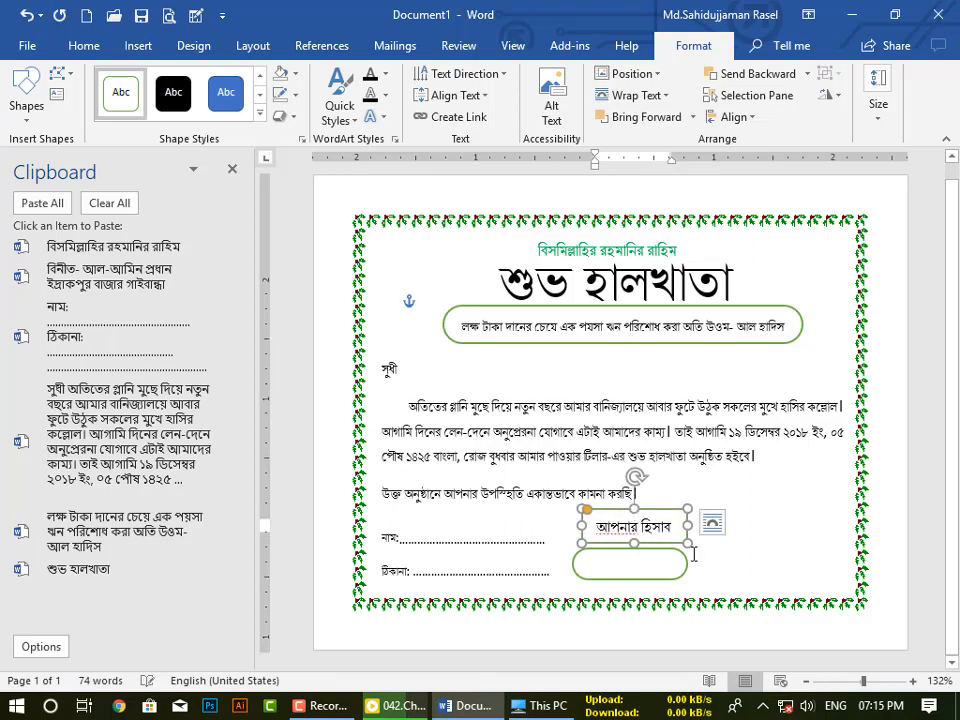
click(686, 525)
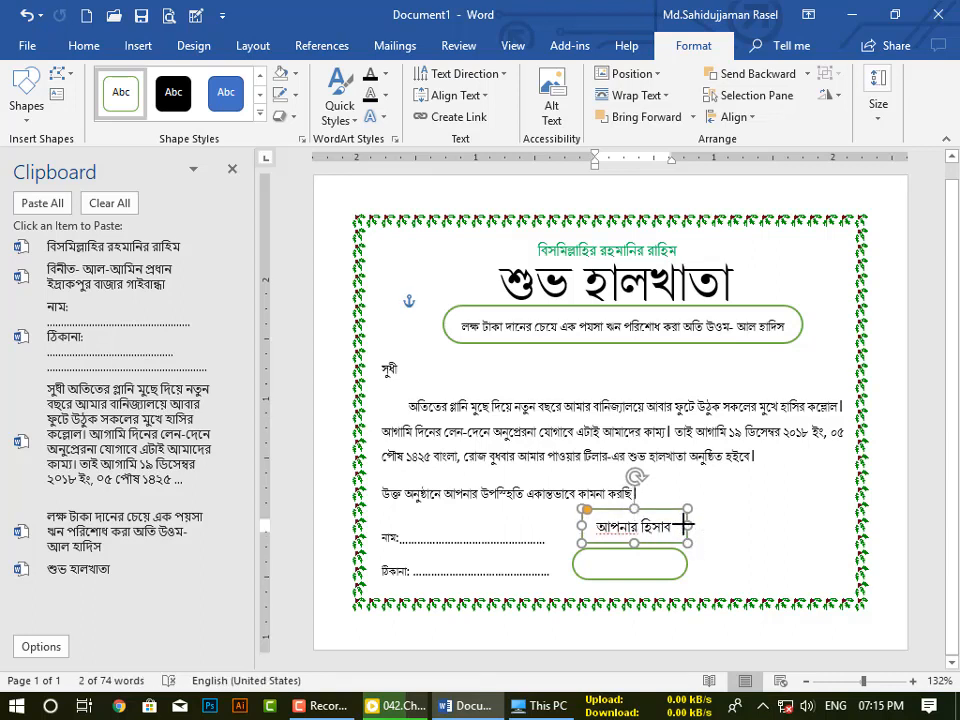
drag(684, 523, 697, 525)
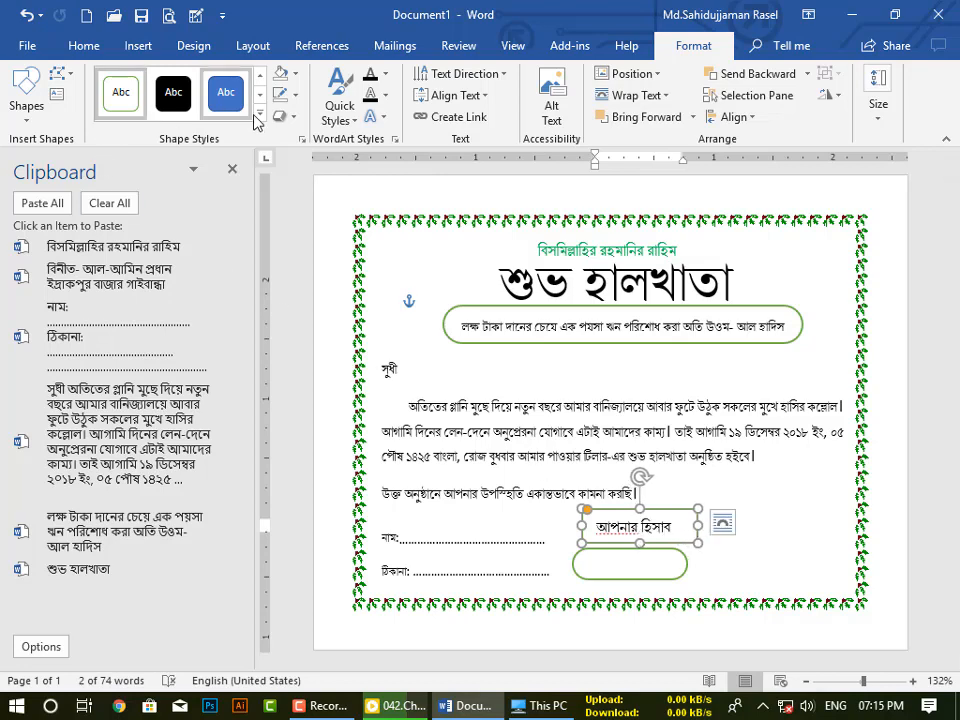
Give the "আপনার হিসাব" shape the transparent black-text style with no outline, and align it above the green rounded box.
click(258, 113)
click(132, 484)
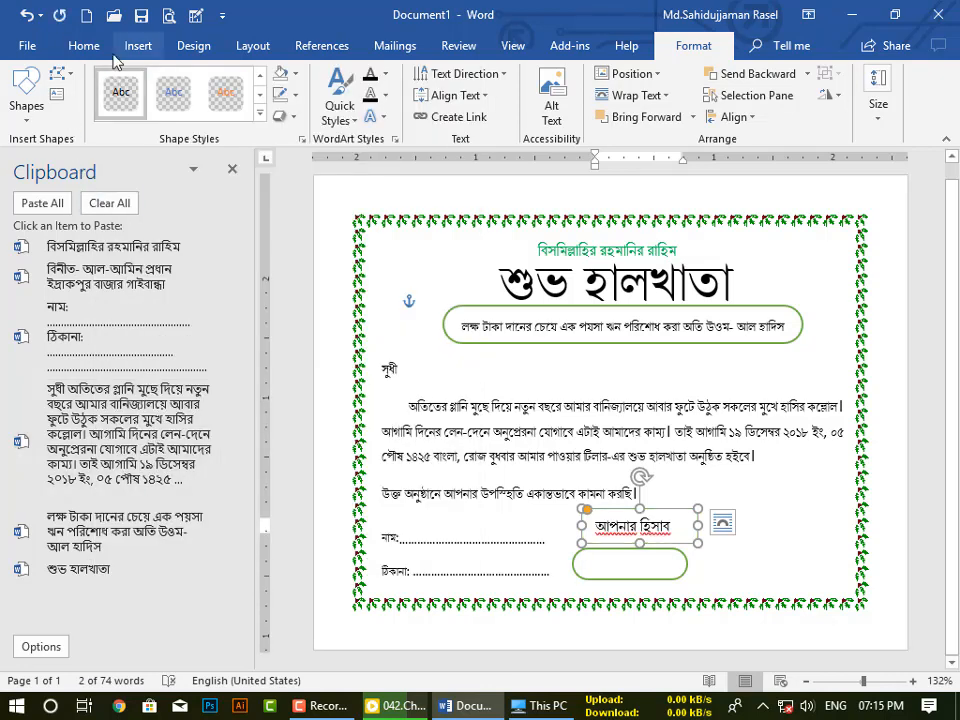
click(293, 94)
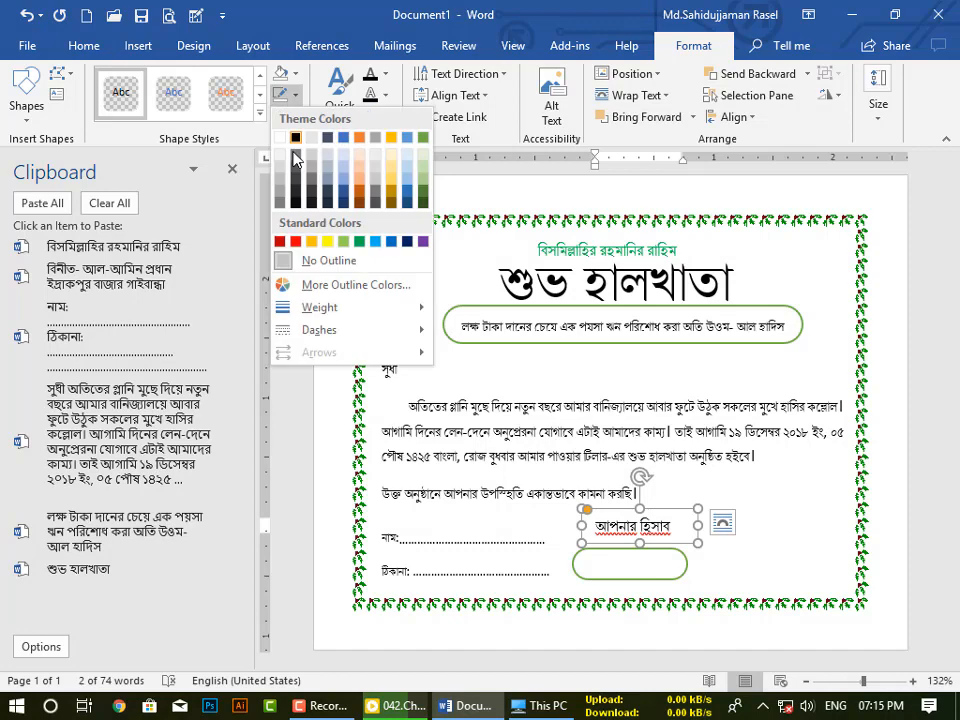
click(302, 263)
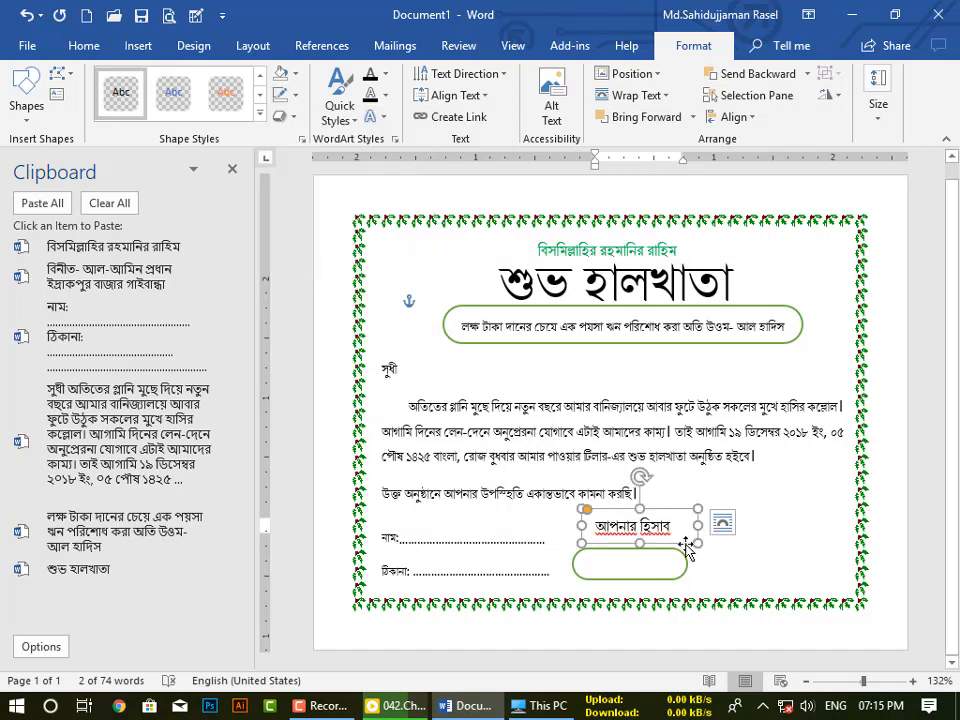
drag(686, 545, 680, 543)
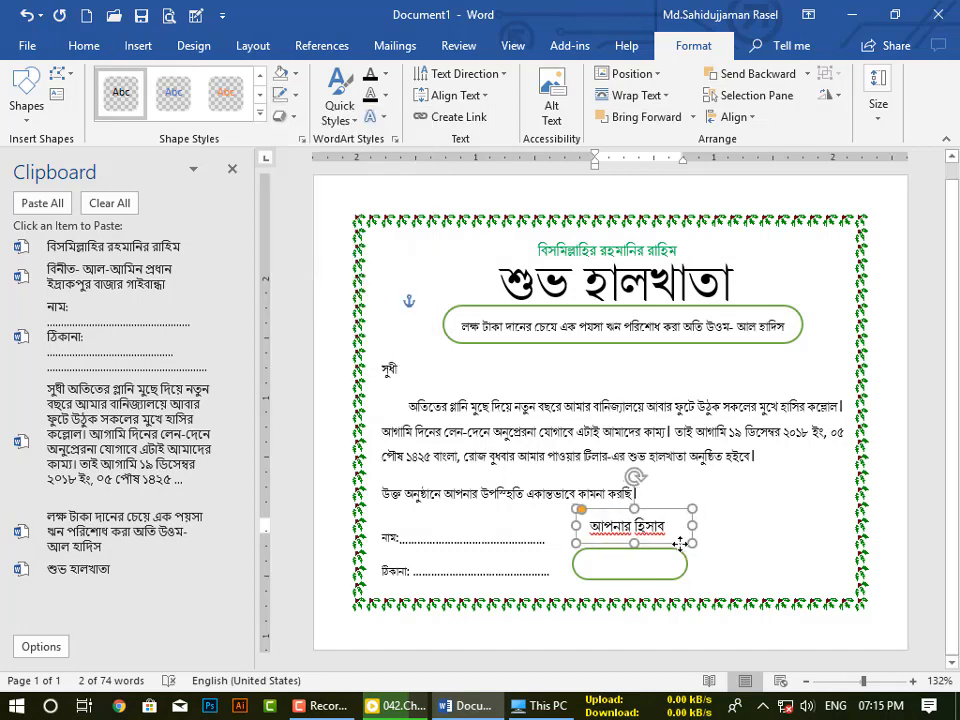
drag(692, 524, 688, 524)
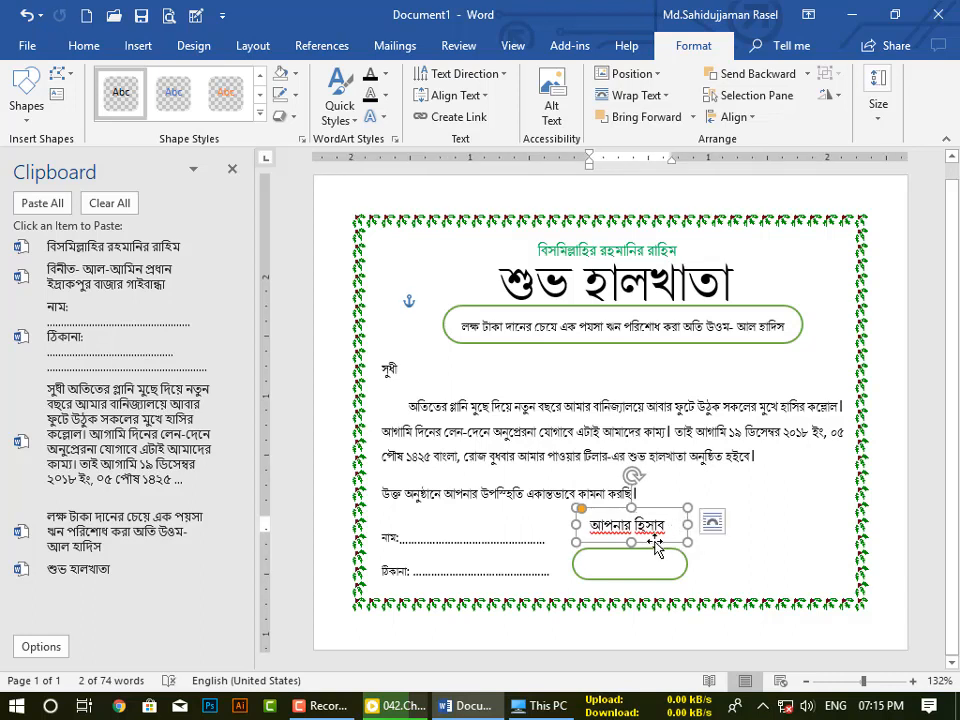
click(736, 539)
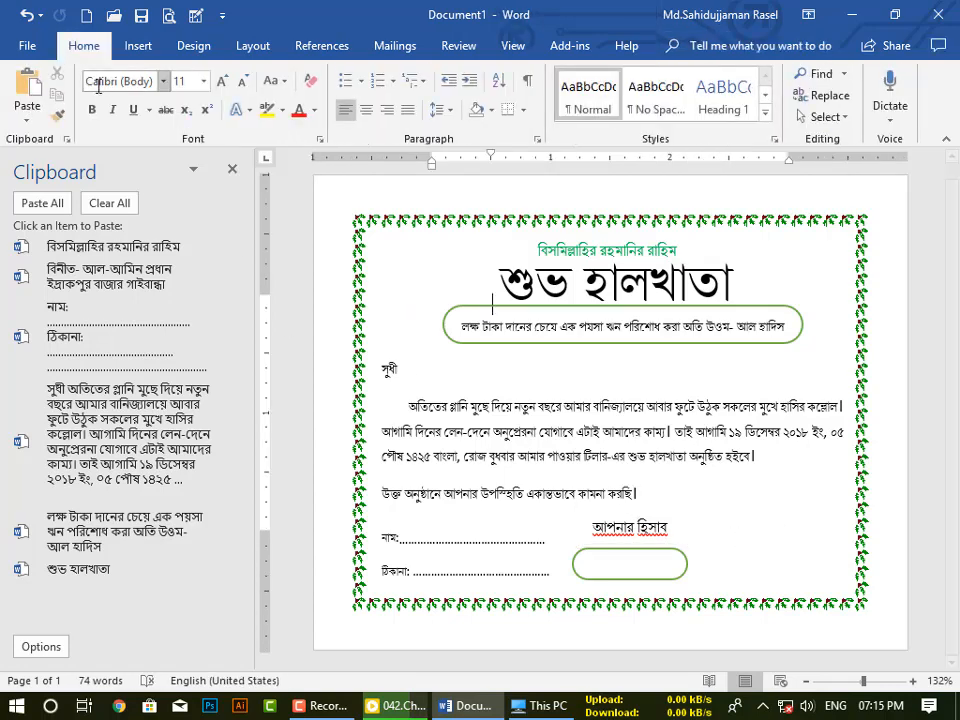
Draw a rectangle in the lower-right corner of the card and widen it slightly toward the left.
click(135, 45)
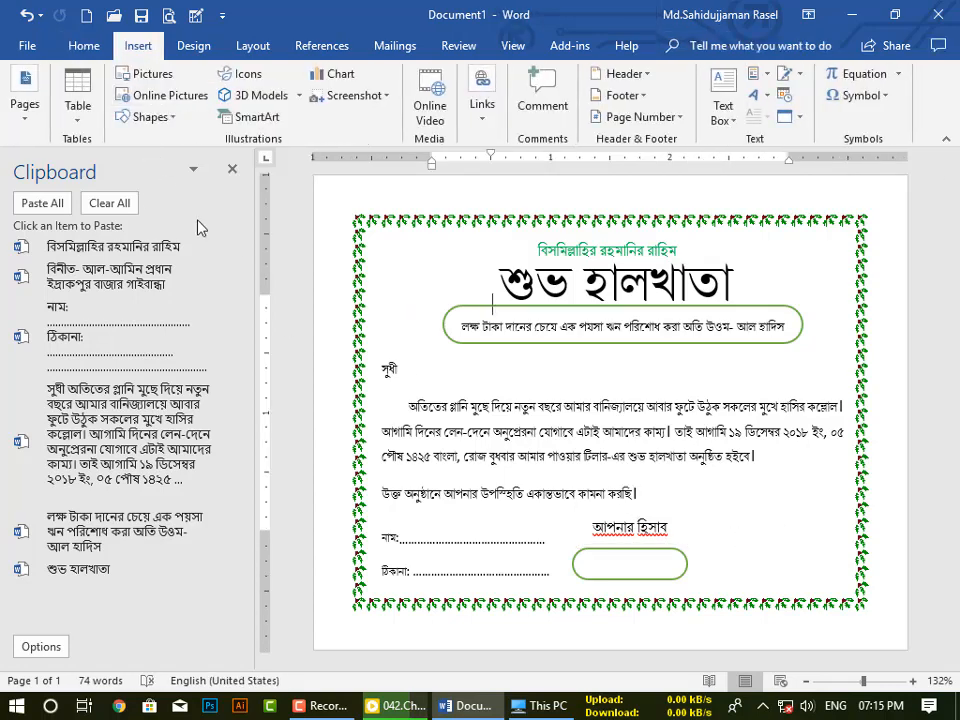
click(150, 117)
click(181, 161)
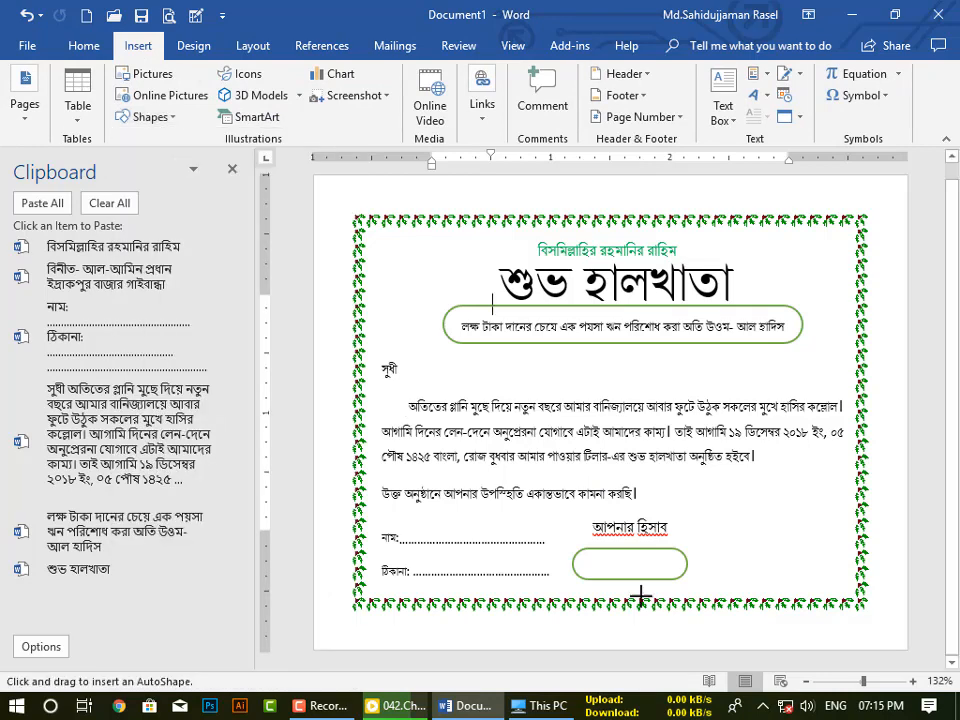
drag(732, 508, 856, 591)
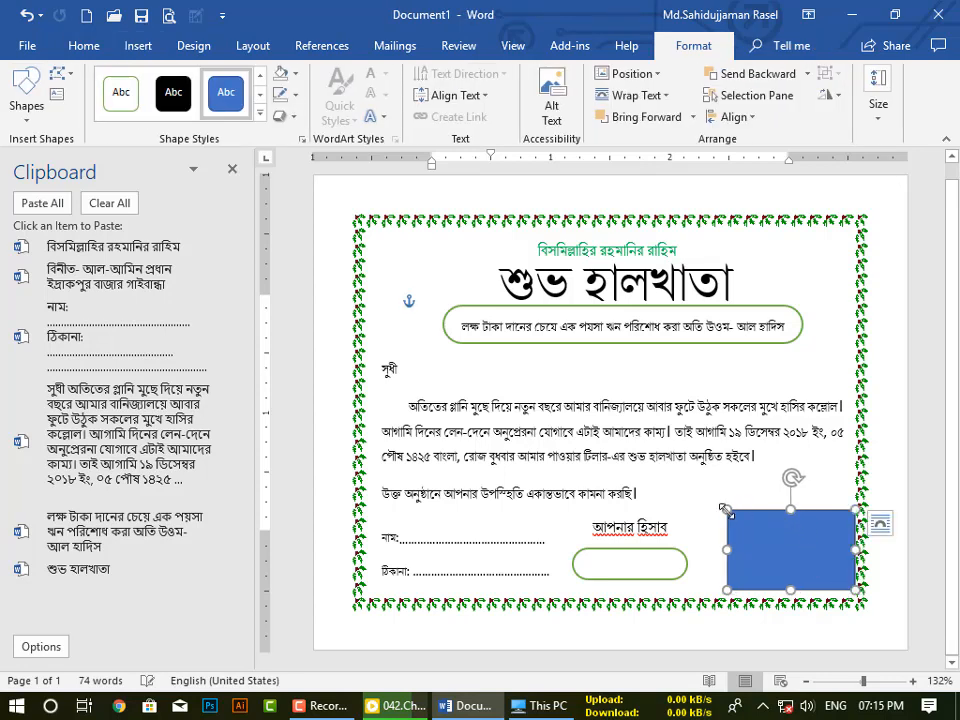
drag(727, 509, 712, 509)
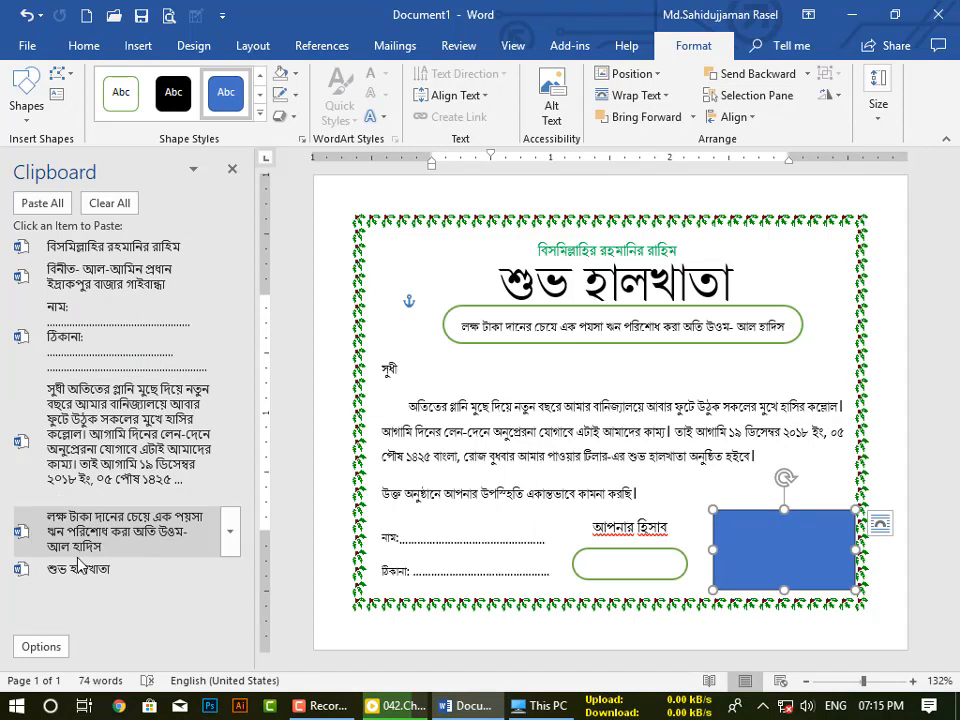
Paste the copied "বিনীত-" sender details into the new rectangle and apply the white style with green outline.
click(76, 287)
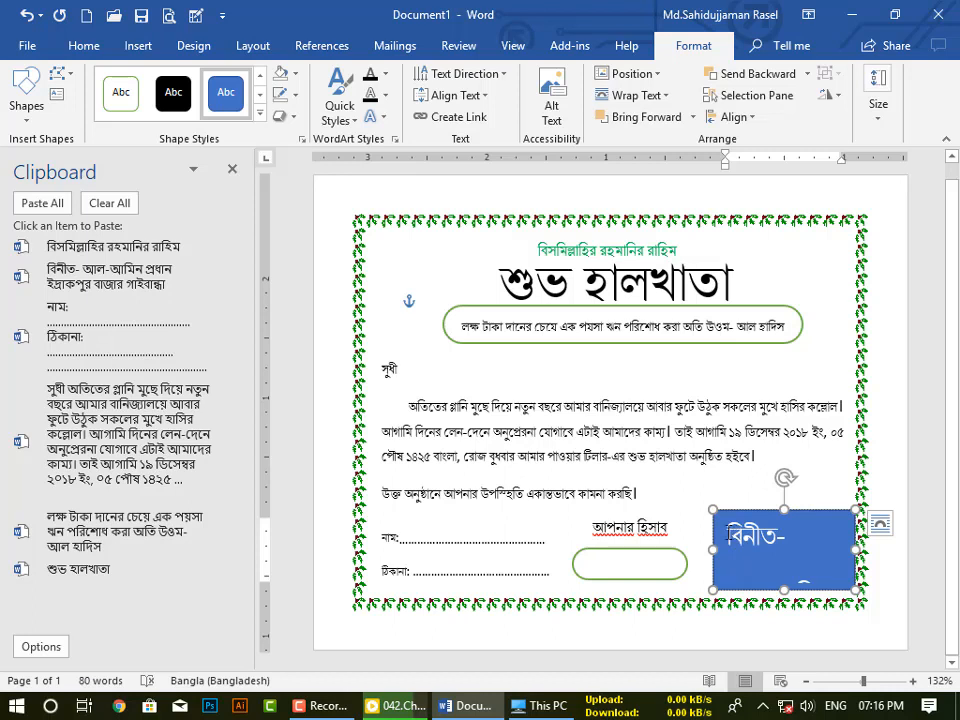
click(121, 92)
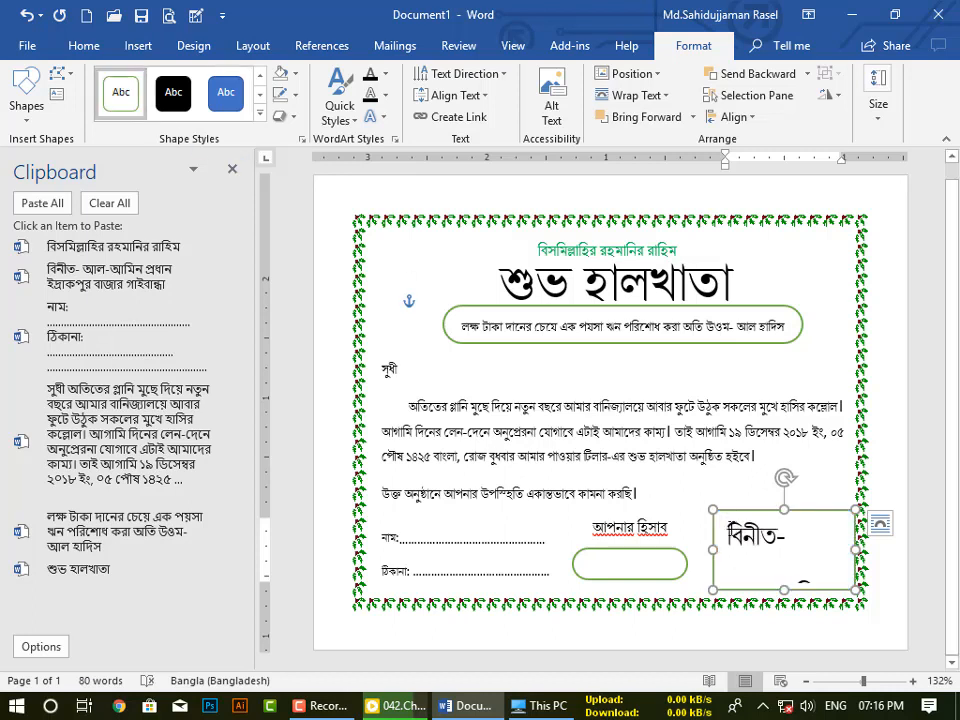
Reduce the font size of all the sender text until "বিনীত-" and the name line fit inside the rectangle.
drag(820, 606, 957, 708)
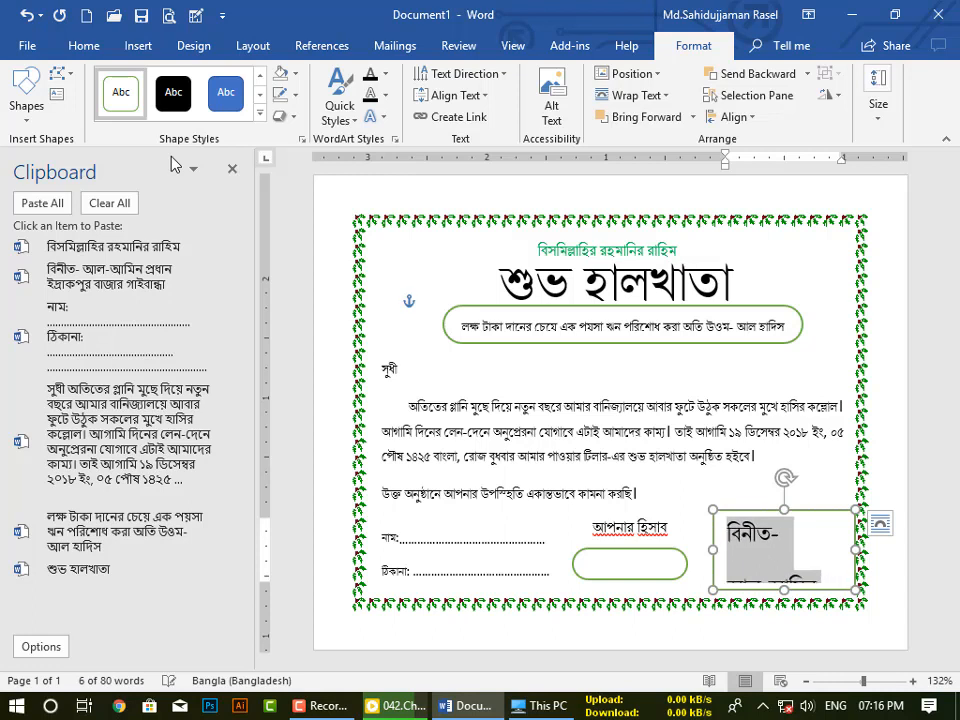
key(ctrl+shift+comma)
key(ctrl+shift+comma)
key(ctrl+shift+comma)
key(ctrl+shift+comma)
key(ctrl+shift+comma)
key(ctrl+shift+comma)
key(ctrl+shift+comma)
key(ctrl+shift+comma)
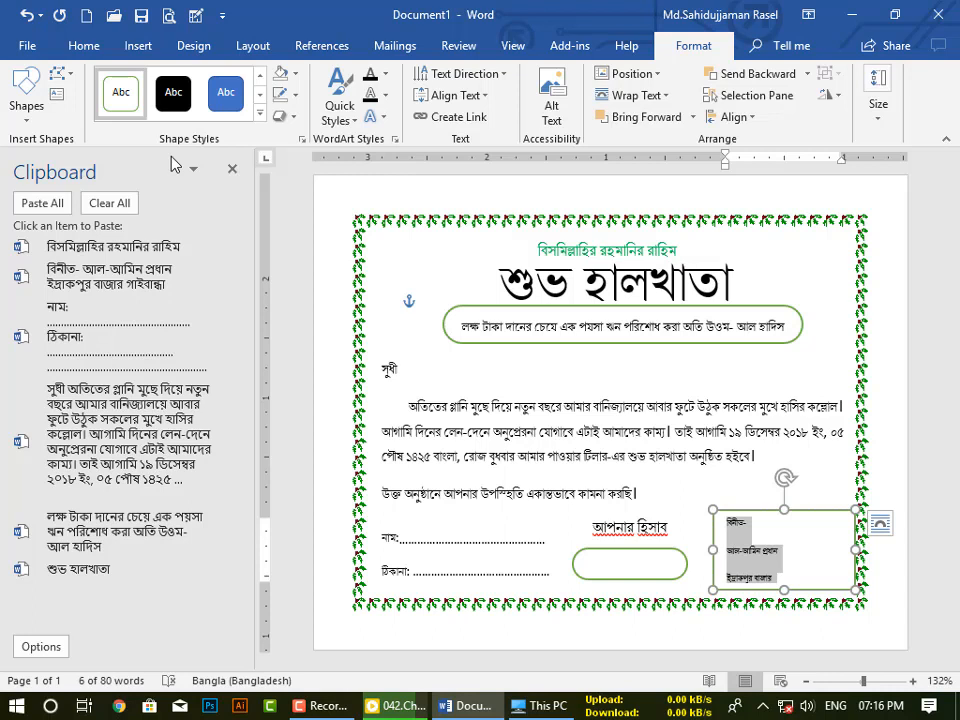
key(ctrl+shift+period)
key(ctrl+shift+period)
key(ctrl+shift+period)
key(ctrl+shift+period)
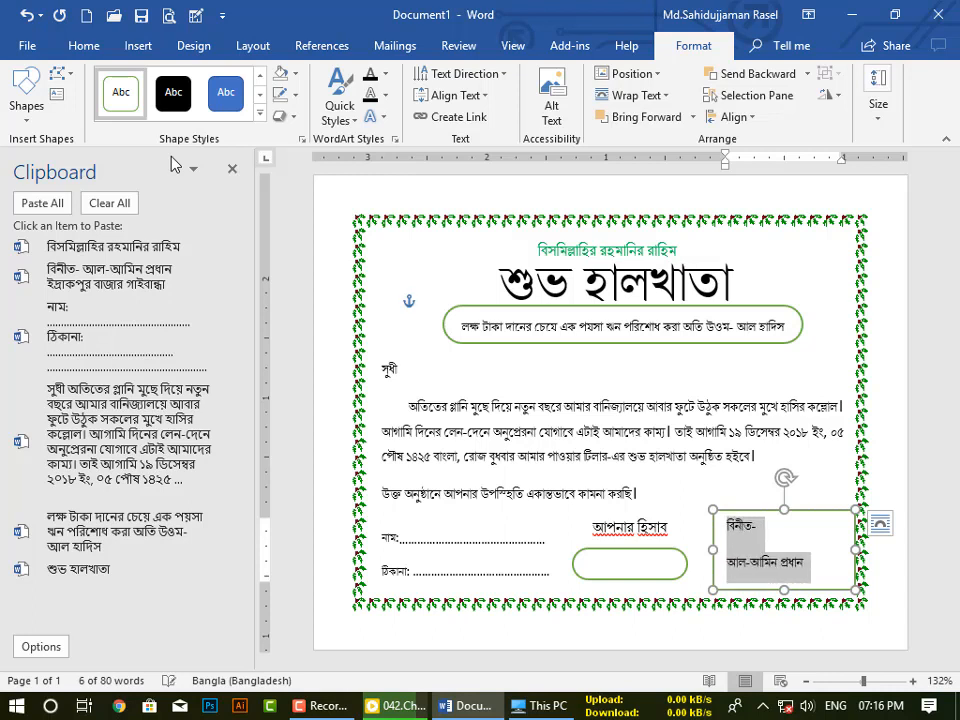
key(ctrl+shift+period)
key(ctrl+shift+period)
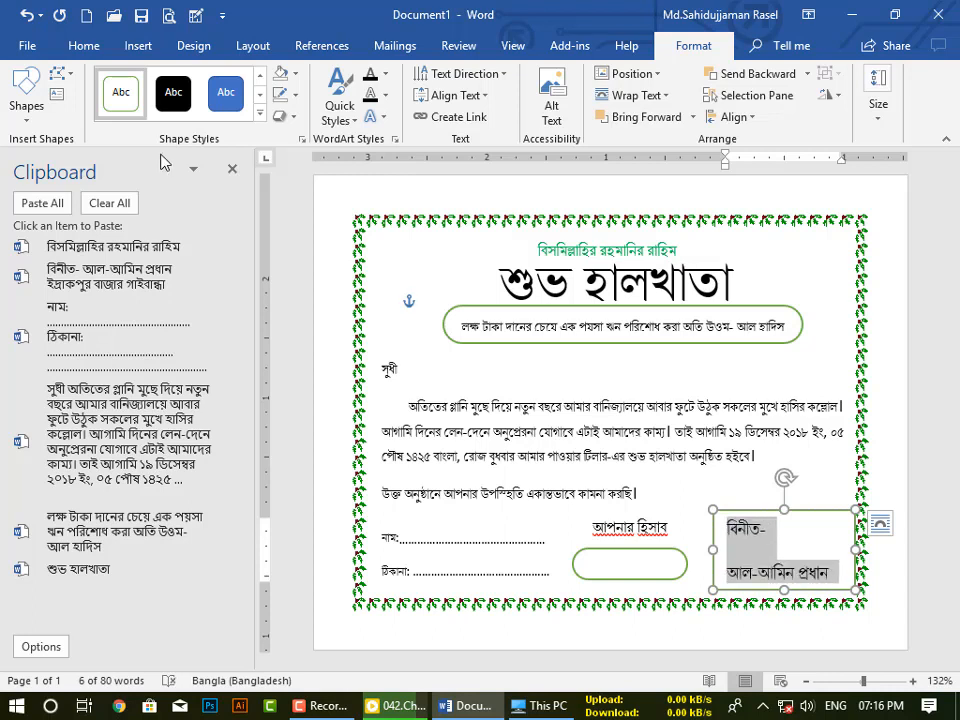
Enlarge the word "বিনীত-" slightly in the sender box.
click(731, 528)
drag(731, 529, 765, 531)
key(ctrl+bracketright)
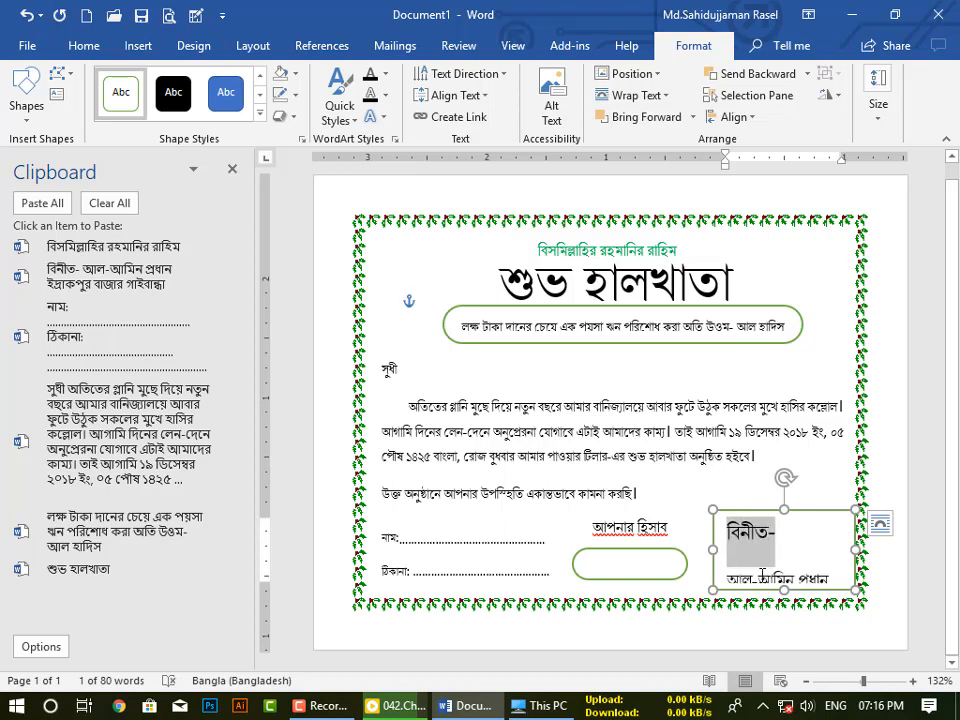
Reduce the font size of the sender's name line slightly.
click(766, 551)
click(741, 557)
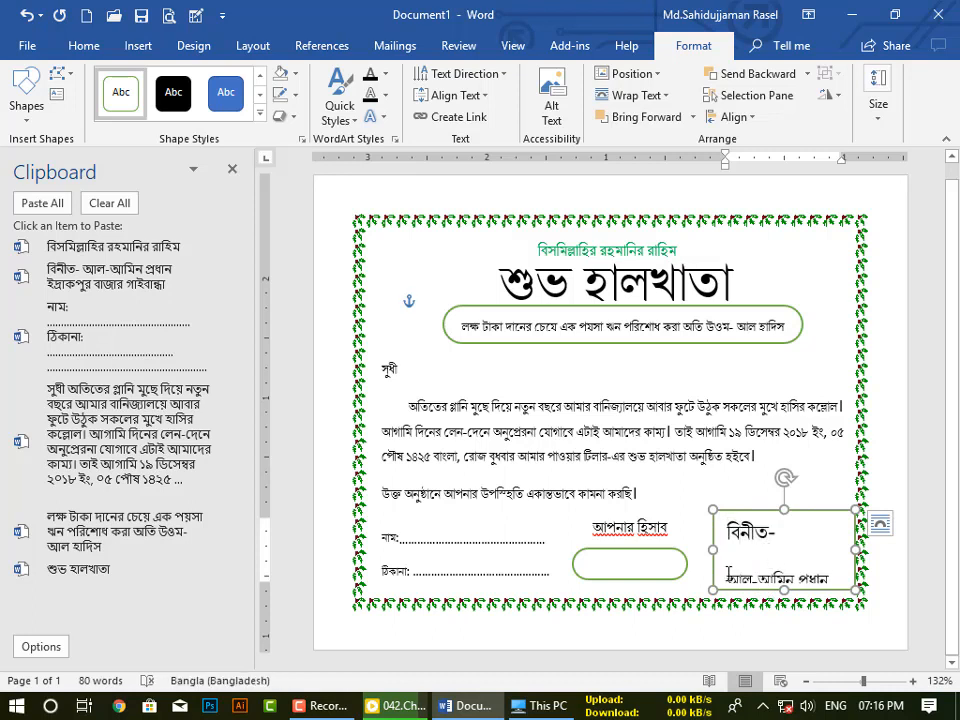
drag(750, 578, 828, 577)
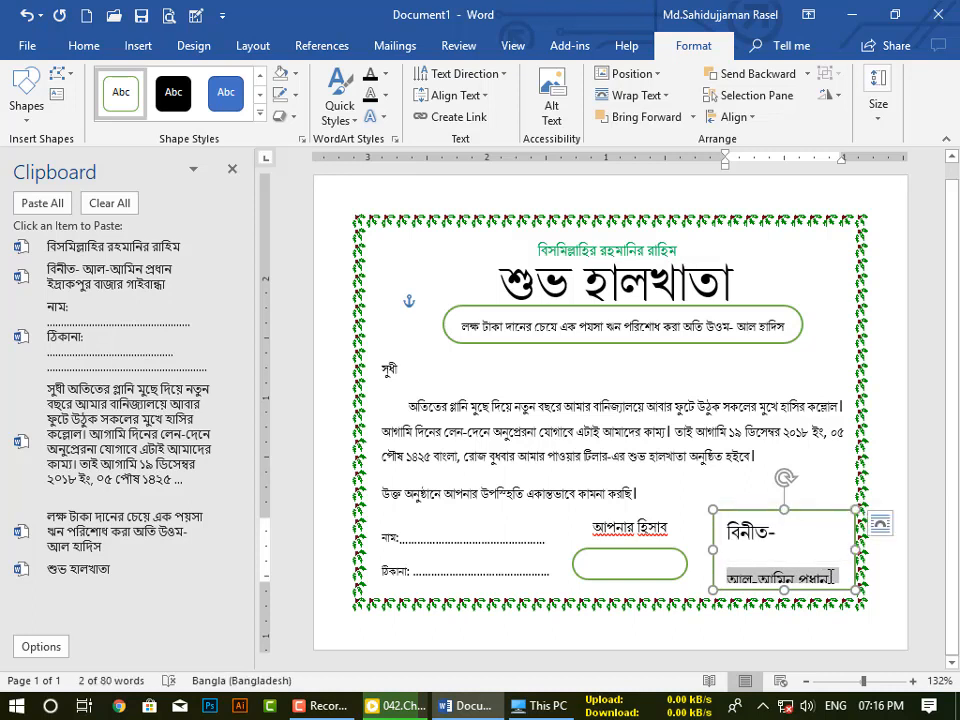
key(ctrl+[)
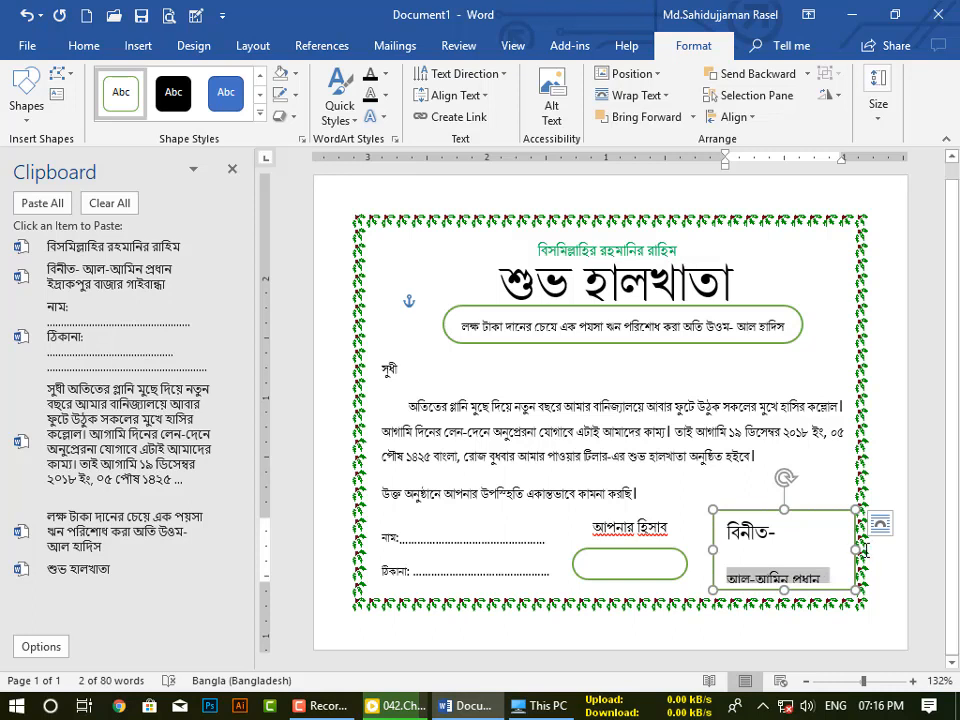
Stretch the sender box upward to fit all its lines and reduce the font size of the first address line.
drag(785, 510, 786, 412)
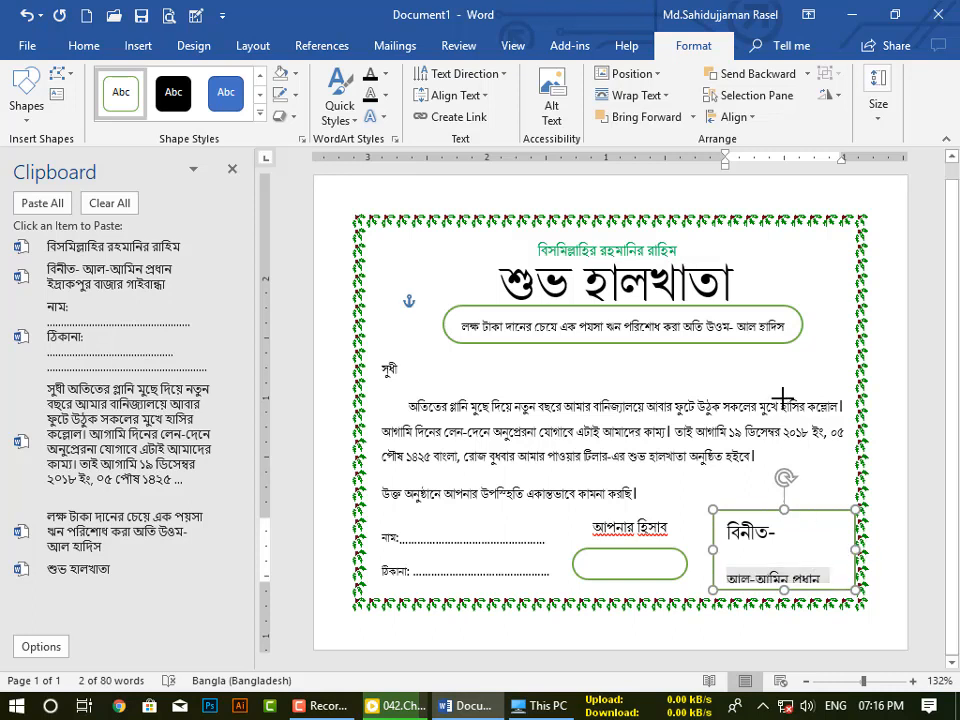
click(763, 563)
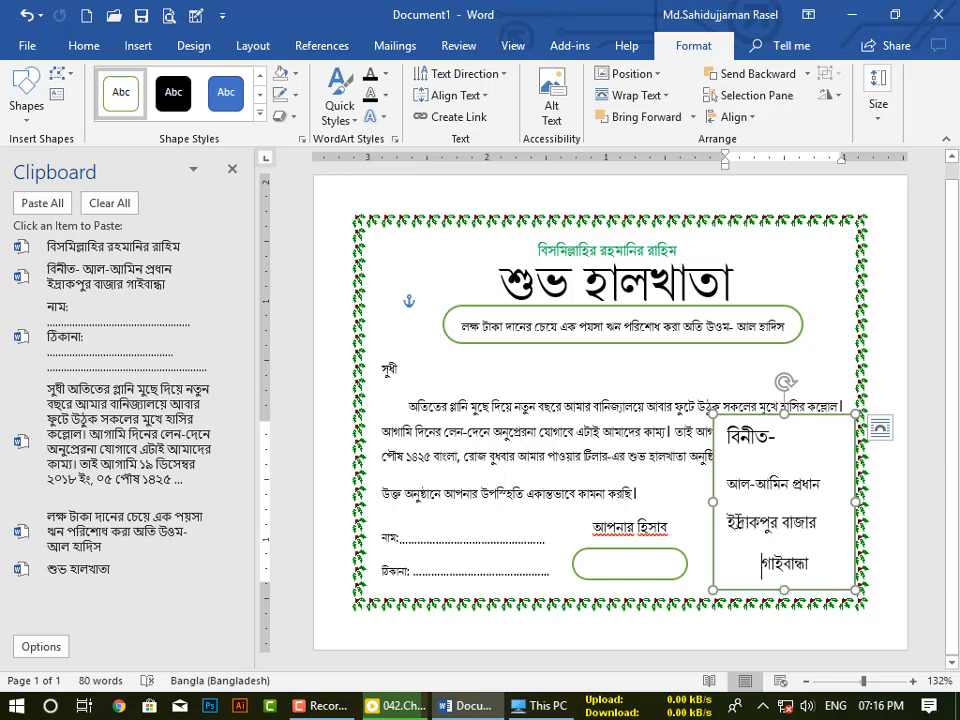
drag(728, 521, 817, 515)
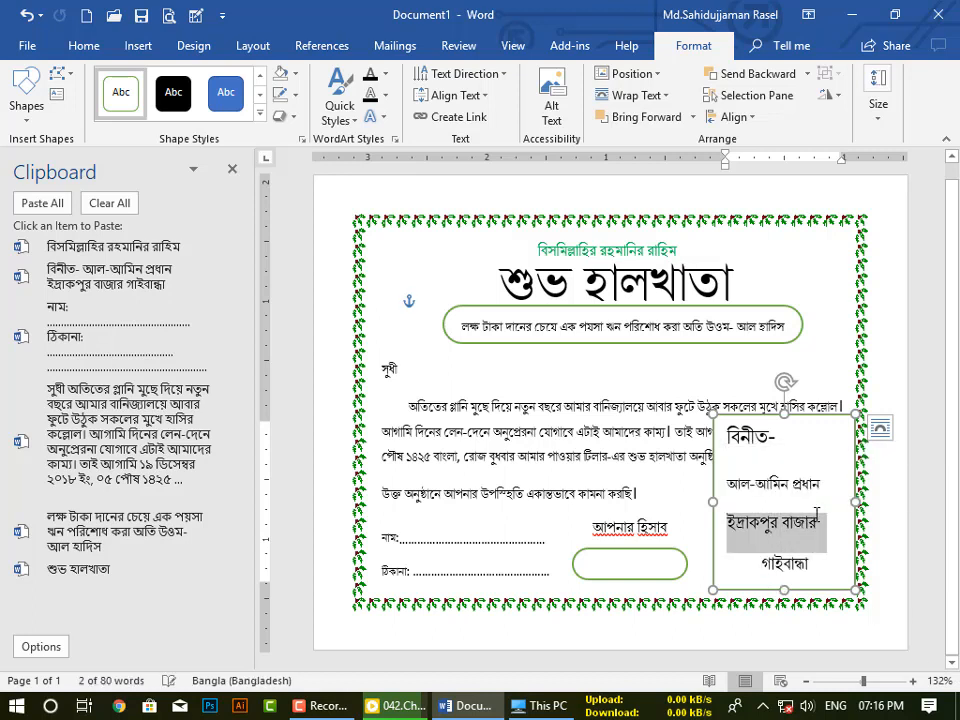
key(ctrl+[)
key(ctrl+[)
key(ctrl+[)
key(ctrl+[)
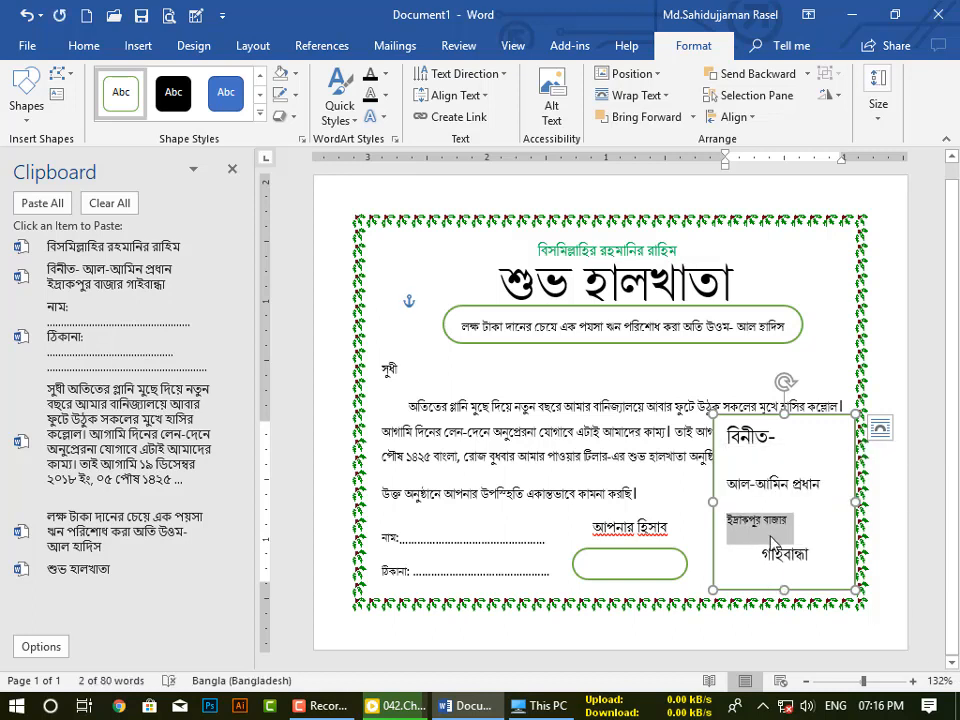
Reduce the font size of the last address line in the sender box by several points.
double_click(797, 556)
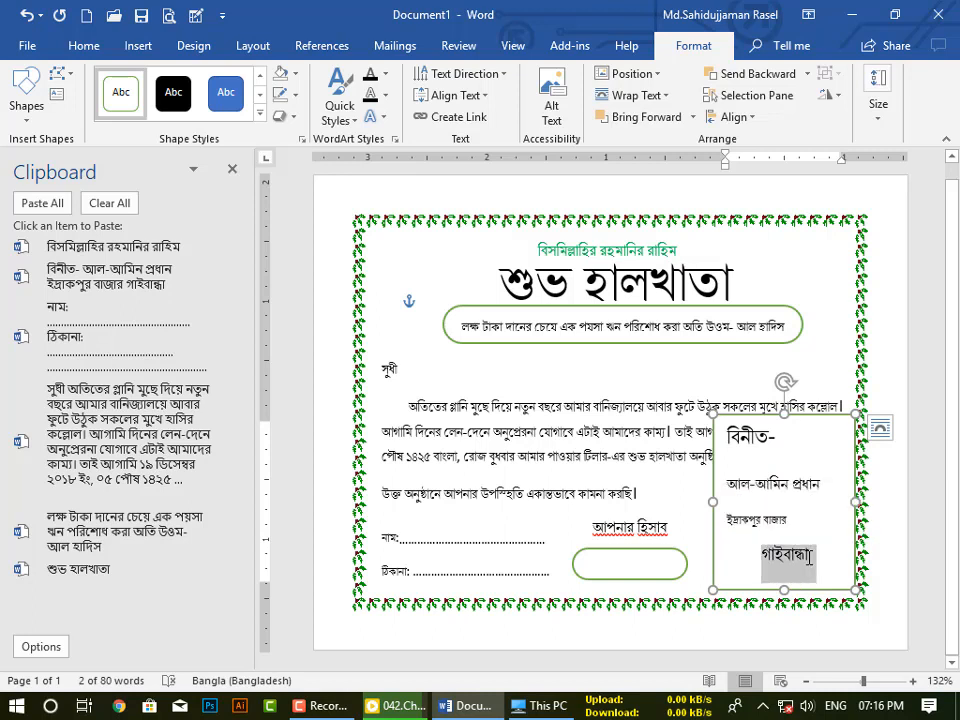
key(ctrl+[)
key(ctrl+[)
key(ctrl+[)
key(ctrl+[)
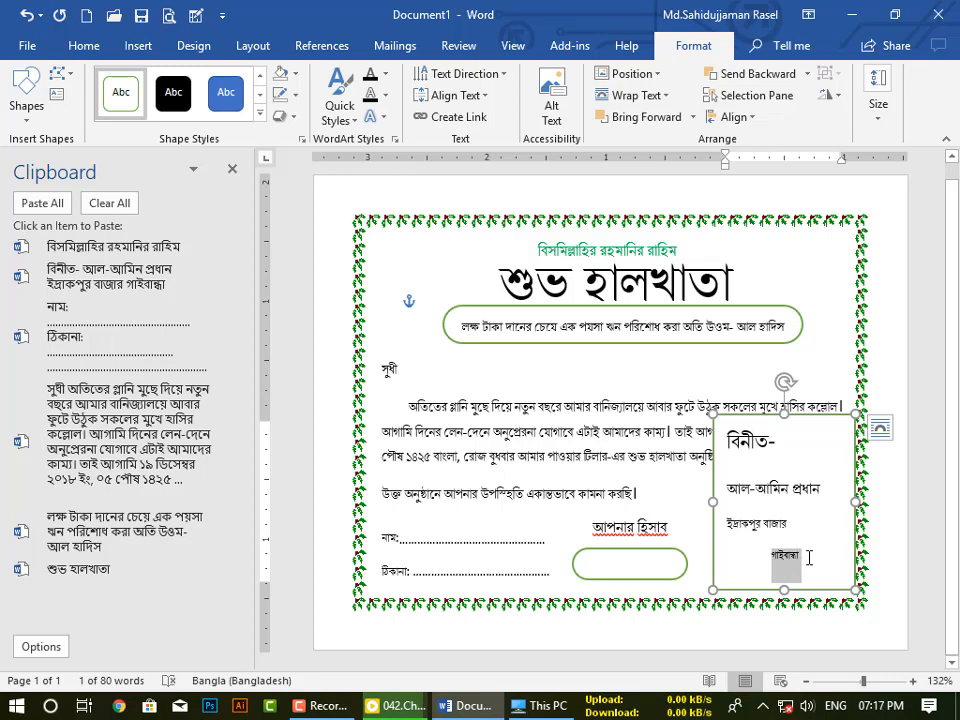
Centre all the lines in the sender box and set their paragraph spacing after to 0 pt.
key(ctrl+a)
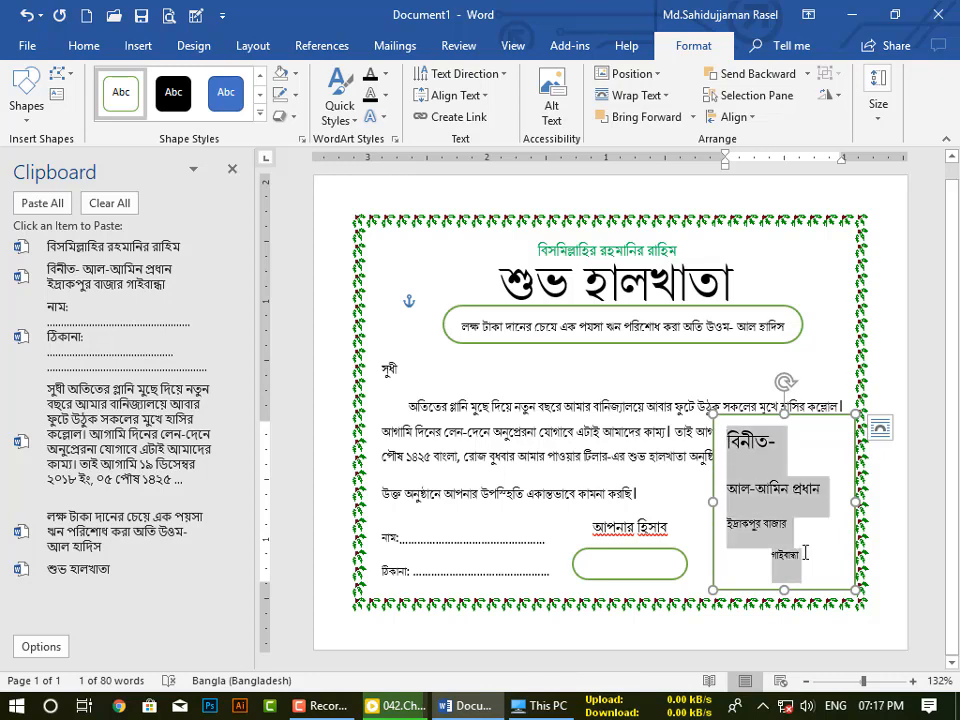
click(81, 46)
click(367, 113)
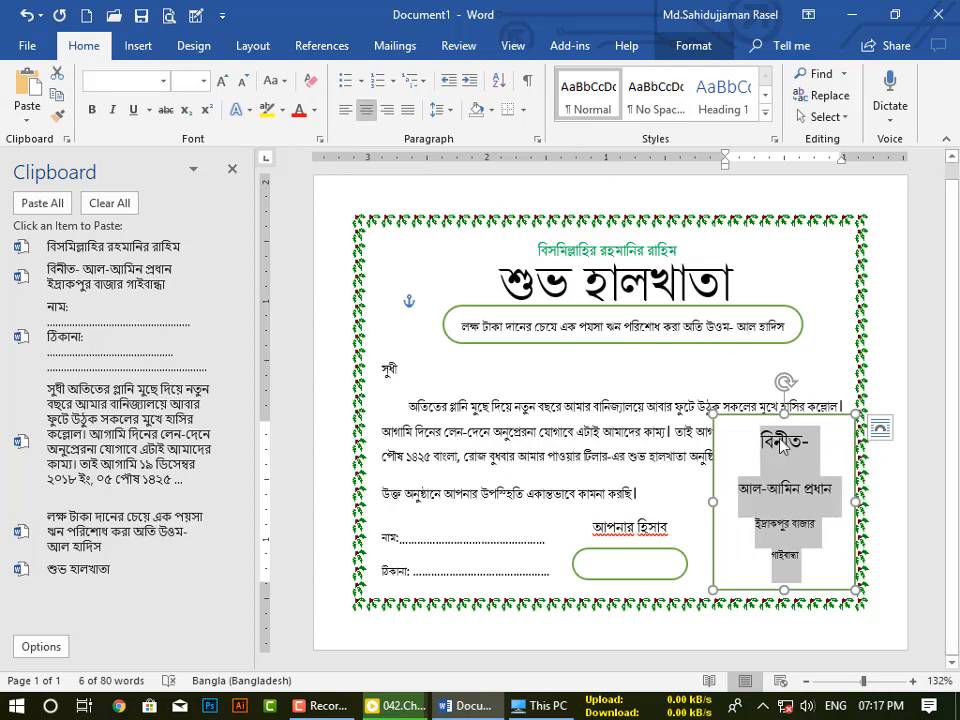
click(520, 138)
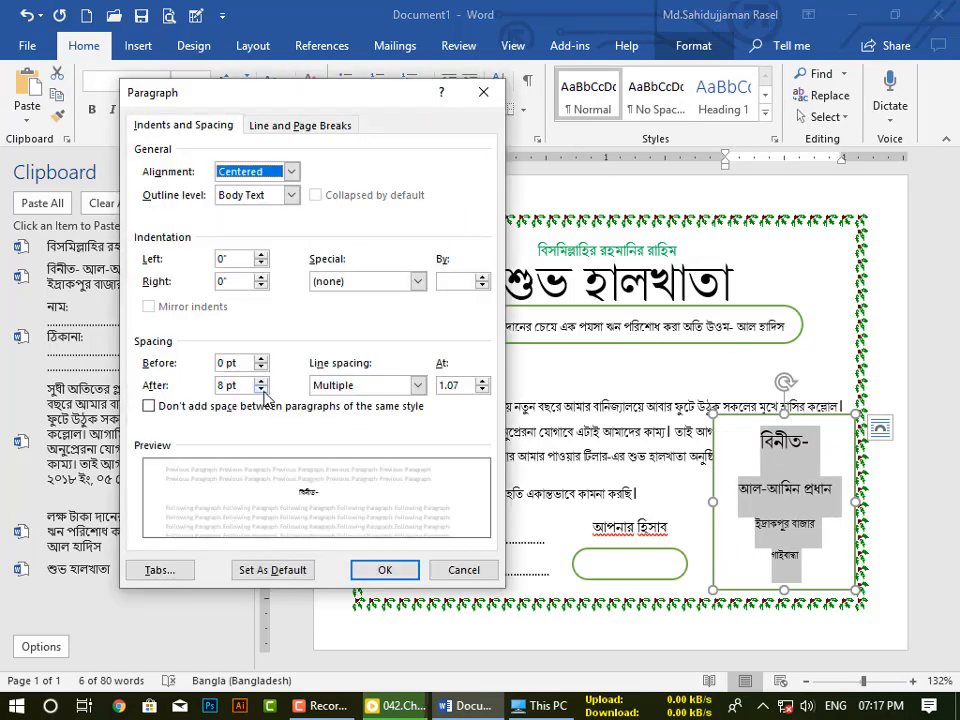
click(262, 390)
click(262, 390)
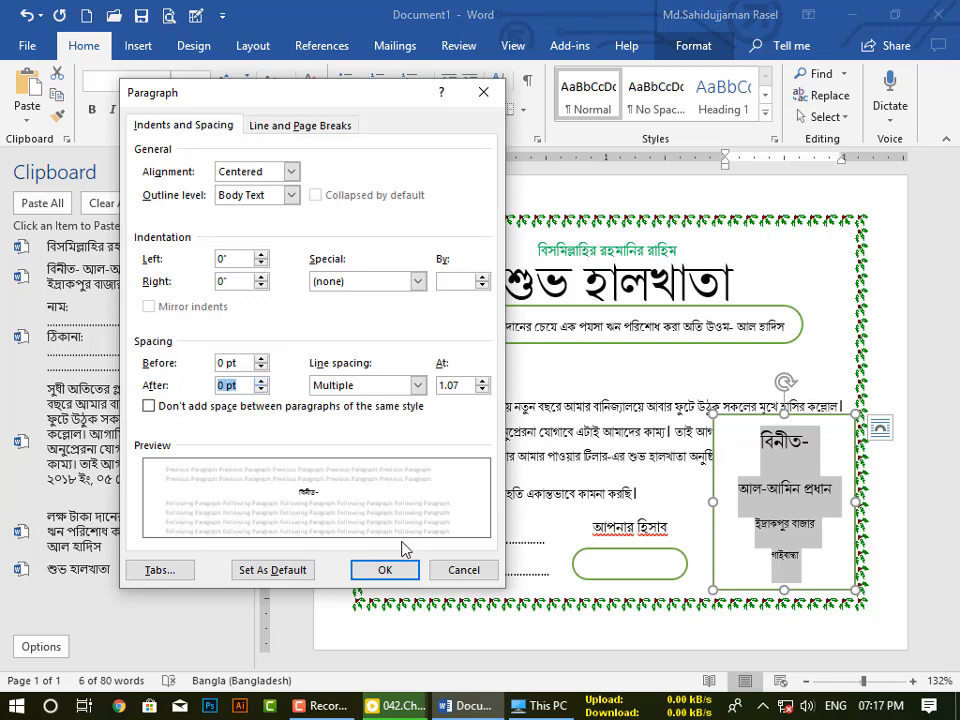
click(400, 574)
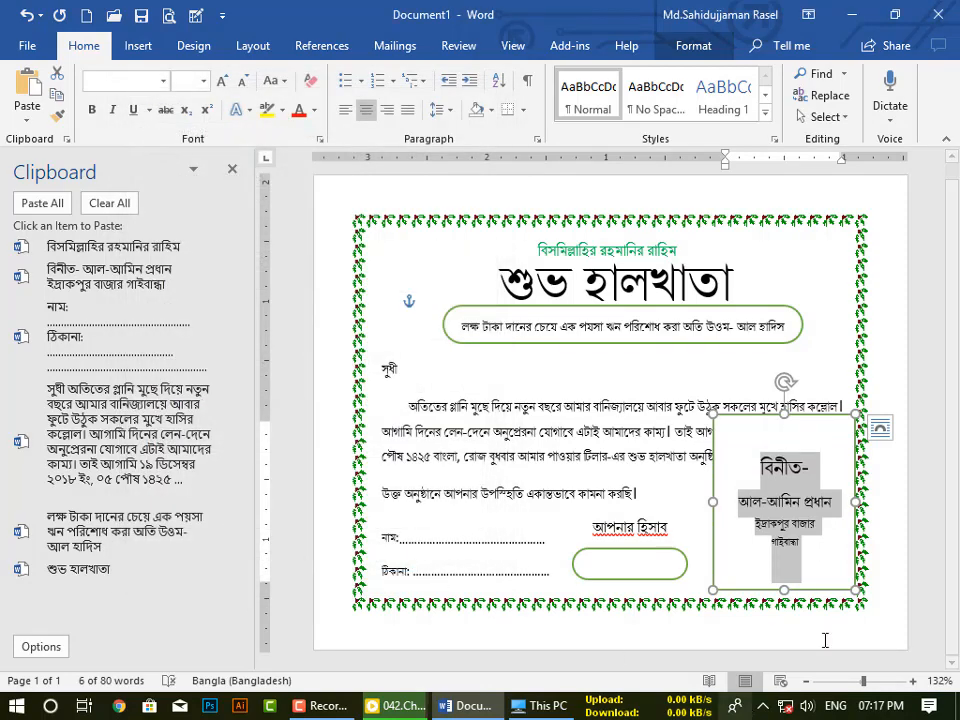
Lower the sender box's upper edge until the box just fits its four lines and clears the invitation text.
click(821, 568)
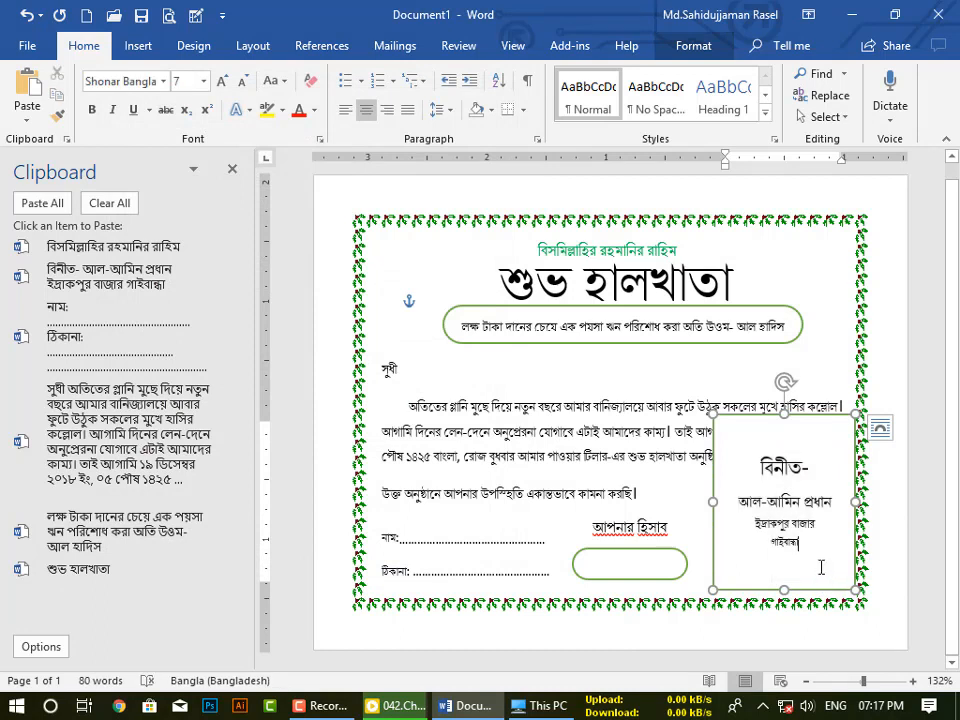
drag(785, 420, 797, 483)
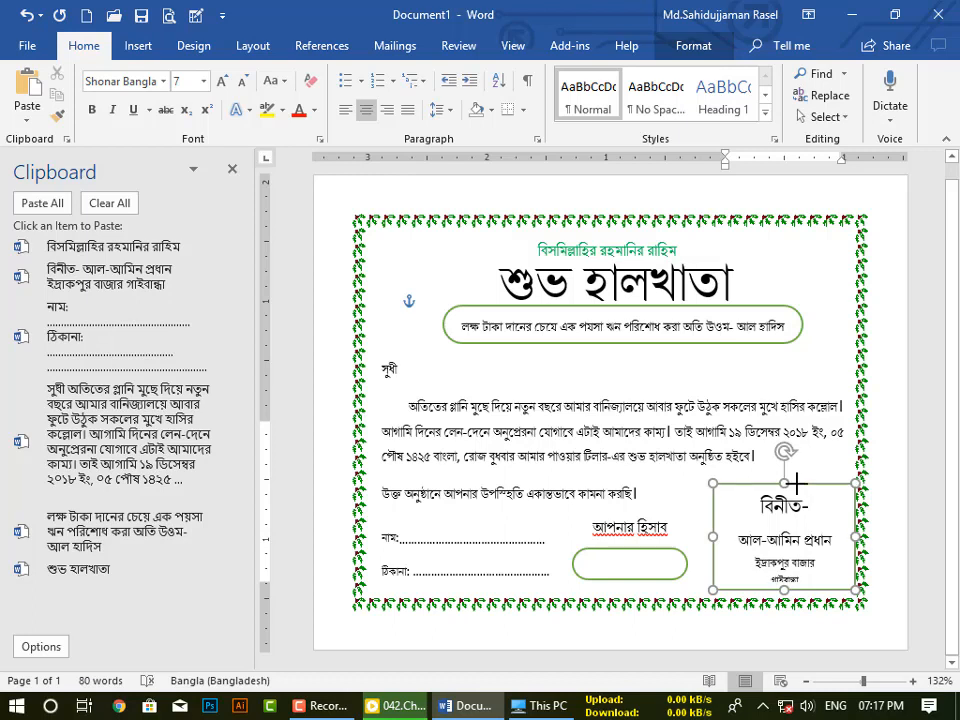
drag(801, 484, 801, 481)
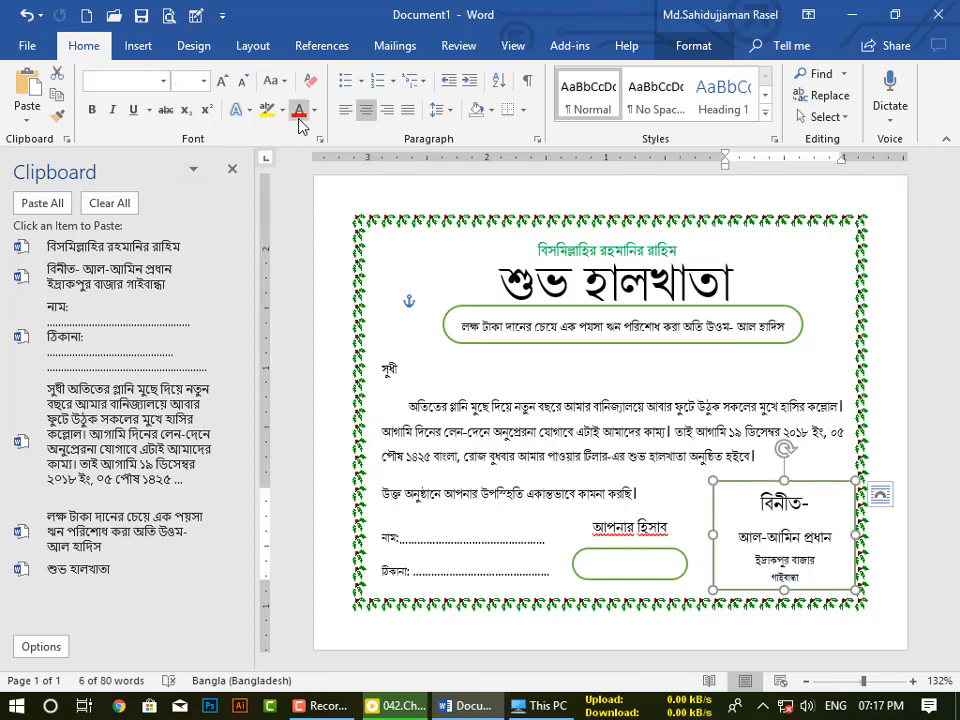
Apply a transparent preset shape style without an outline to the sender box.
click(691, 47)
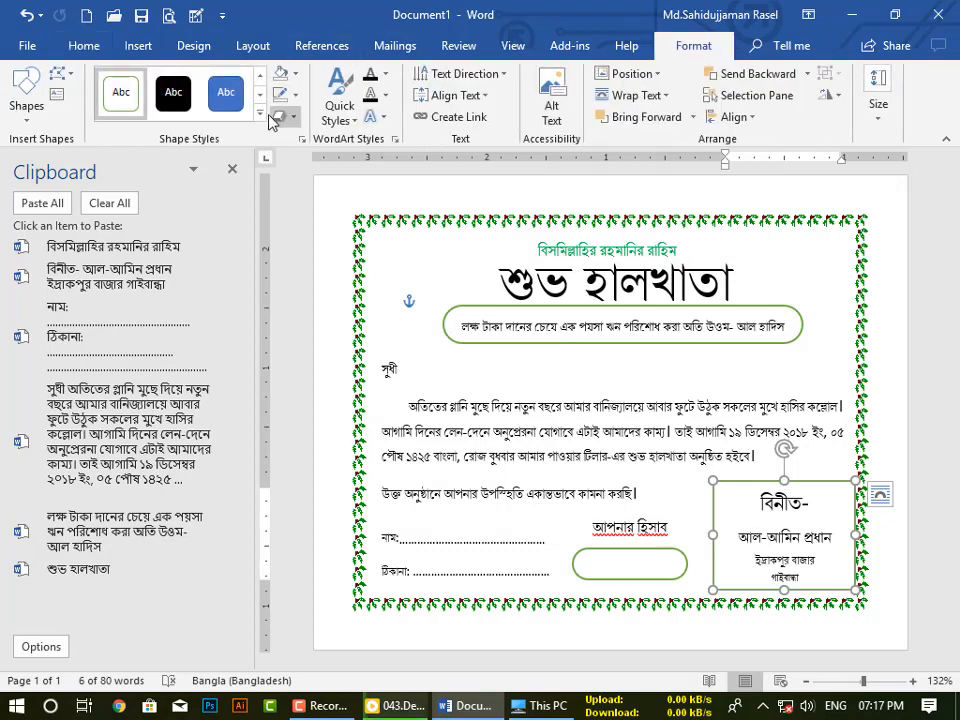
click(259, 113)
click(126, 487)
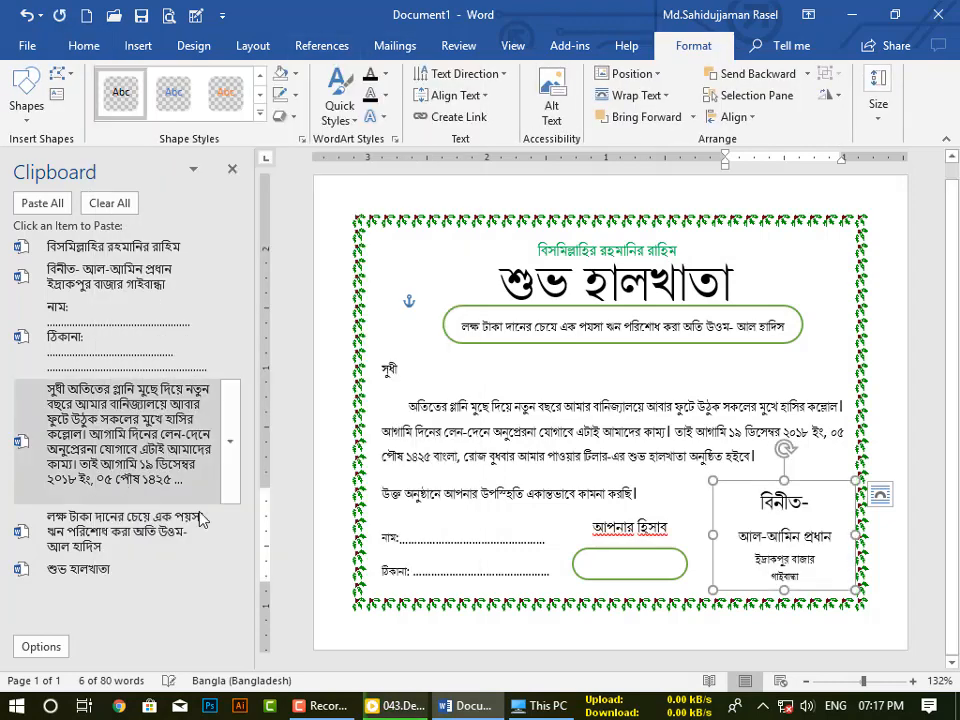
click(778, 524)
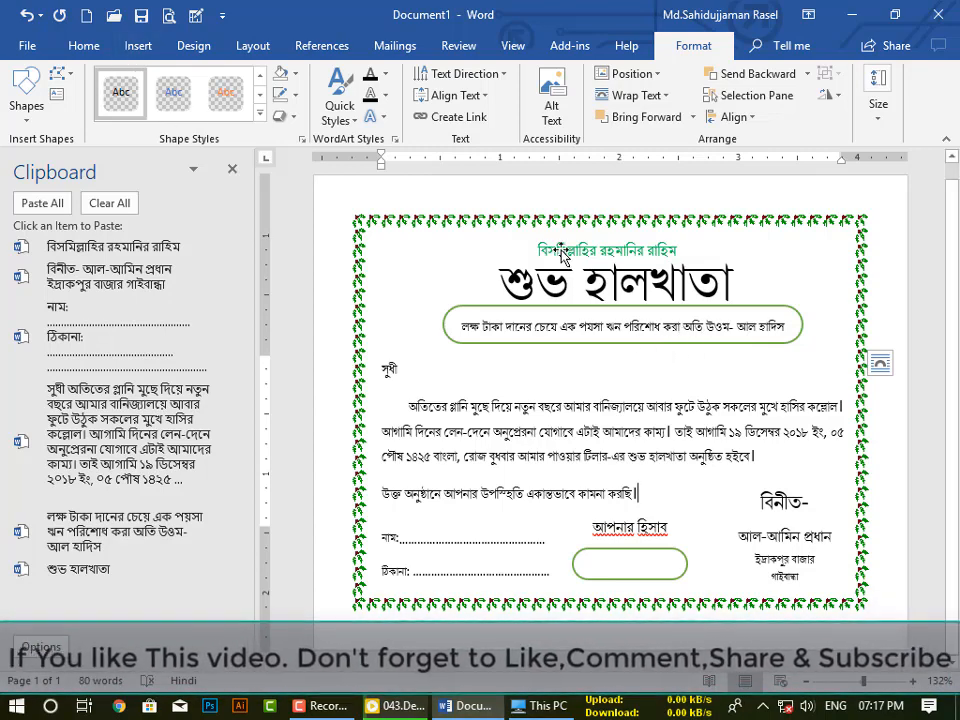
Narrow and shorten the "শুভ হালখাতা" text box, recentre it on the card, and move the hadith box slightly down.
click(606, 256)
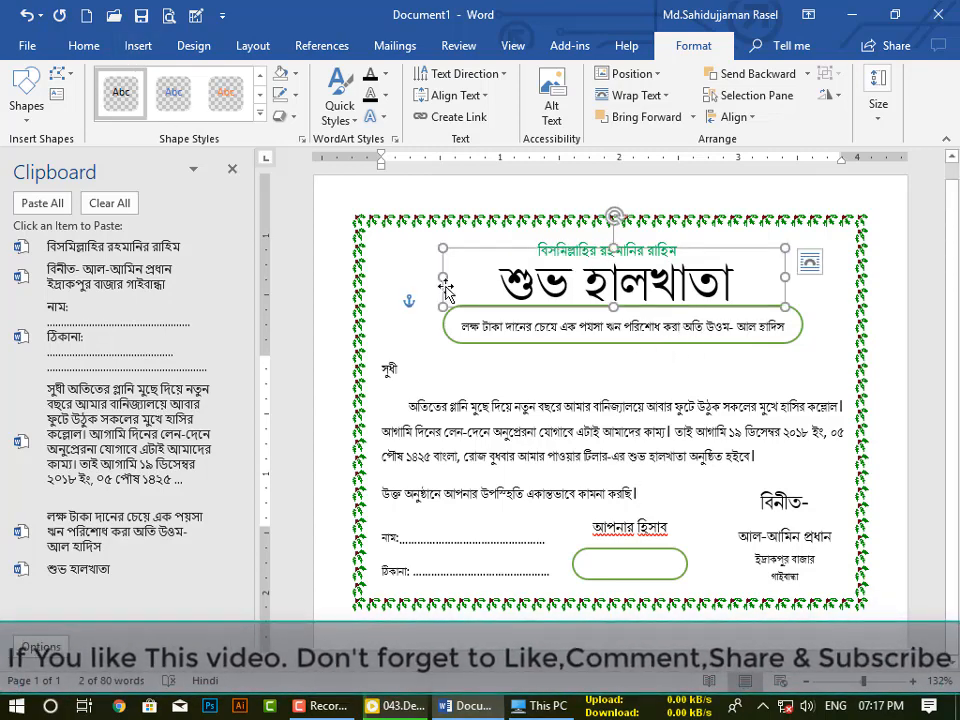
drag(442, 277, 497, 277)
click(698, 298)
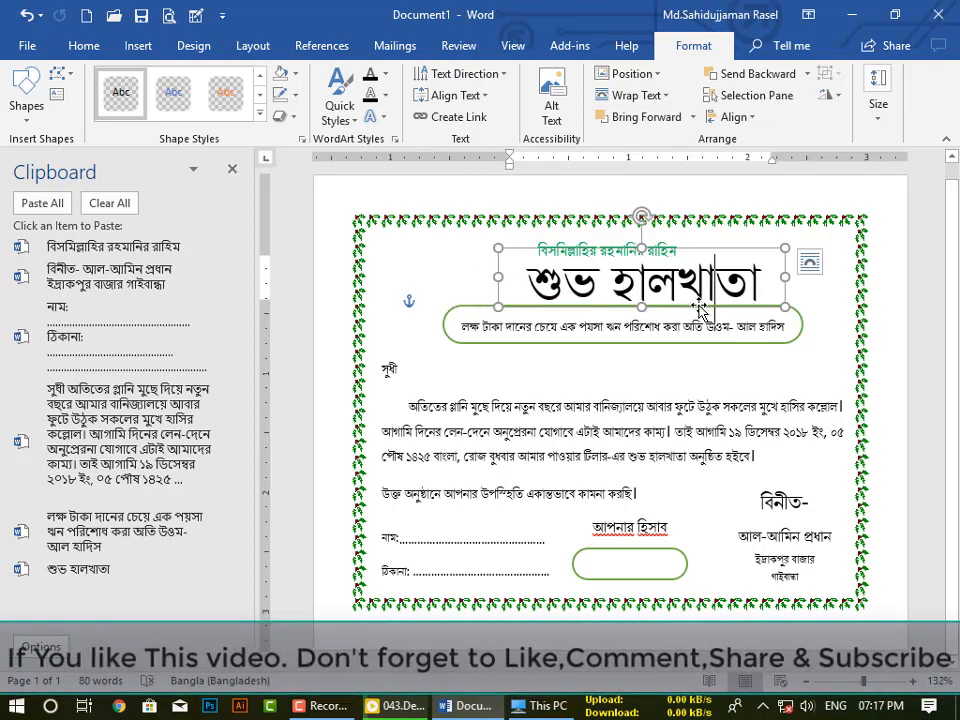
drag(641, 307, 641, 298)
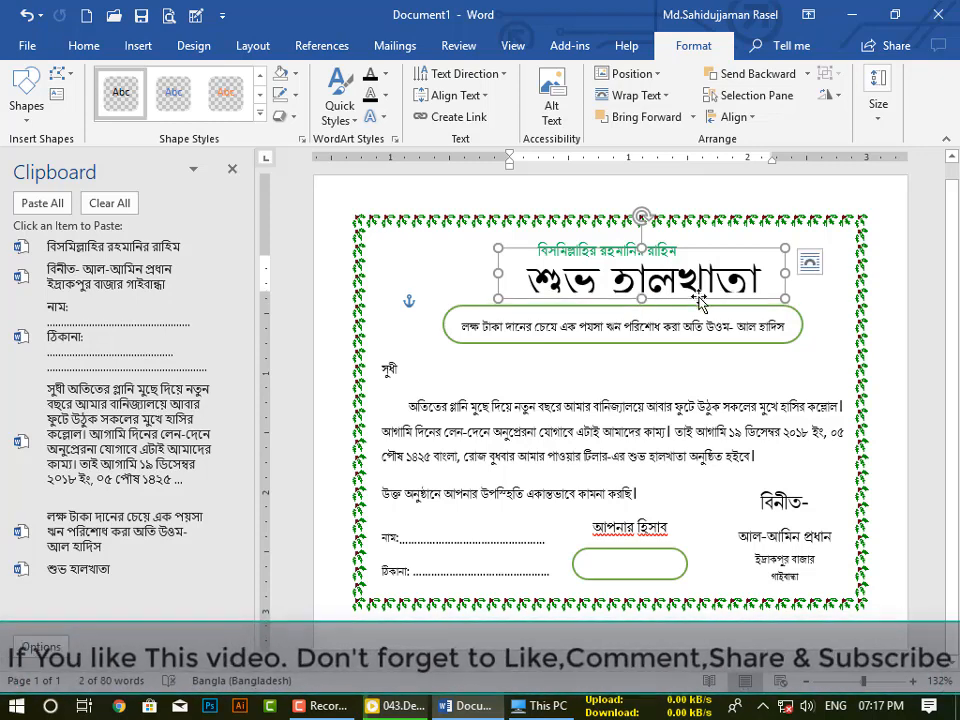
drag(700, 298, 651, 365)
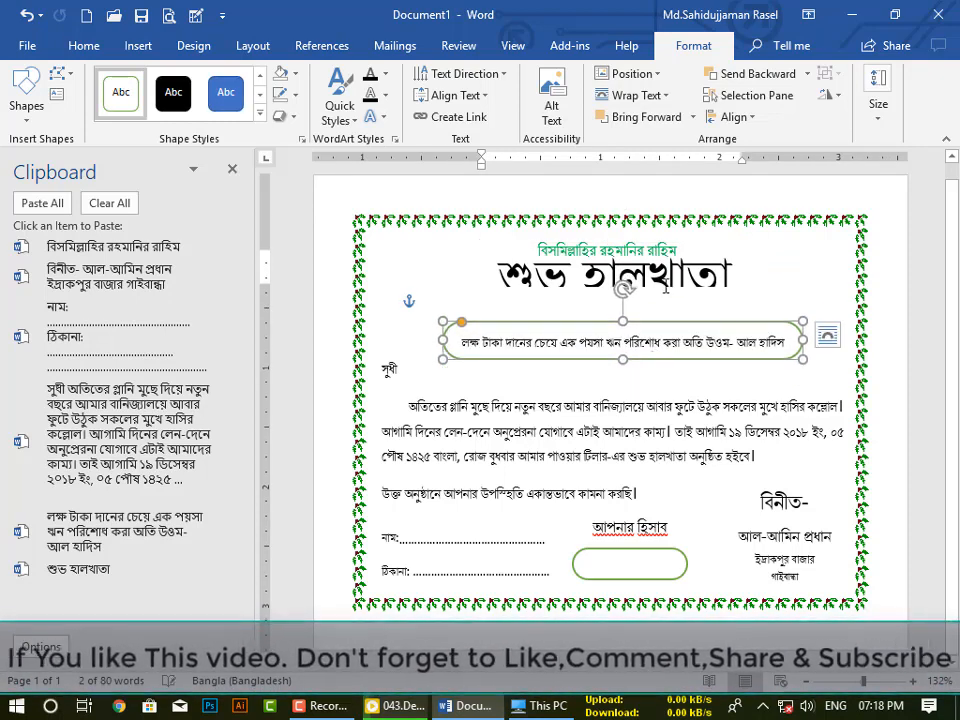
Extend the lower edge of the "শুভ হালখাতা" text box so the heading letters are no longer cut off.
click(678, 290)
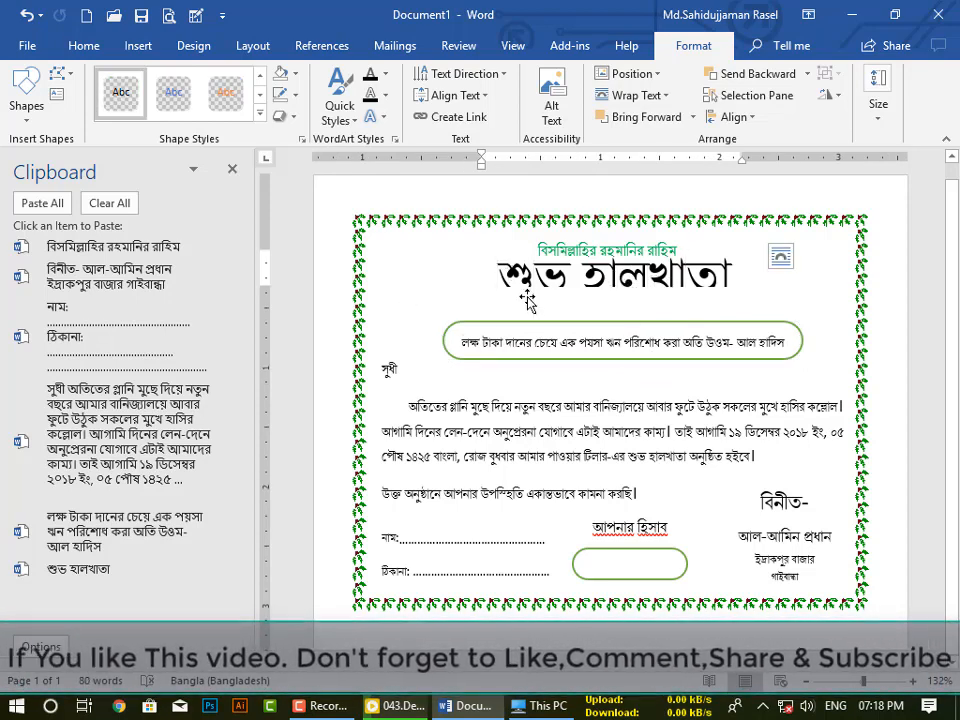
click(587, 295)
drag(613, 293, 613, 307)
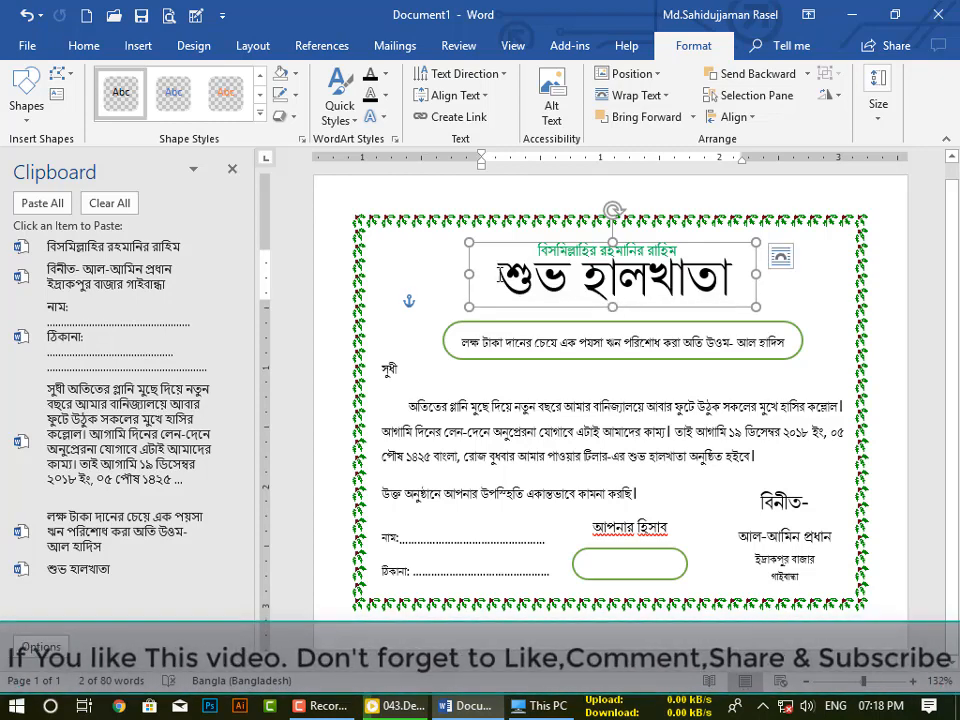
Select the heading text "শুভ হালখাতা" and look through the font list for an alternative font.
drag(500, 275, 694, 282)
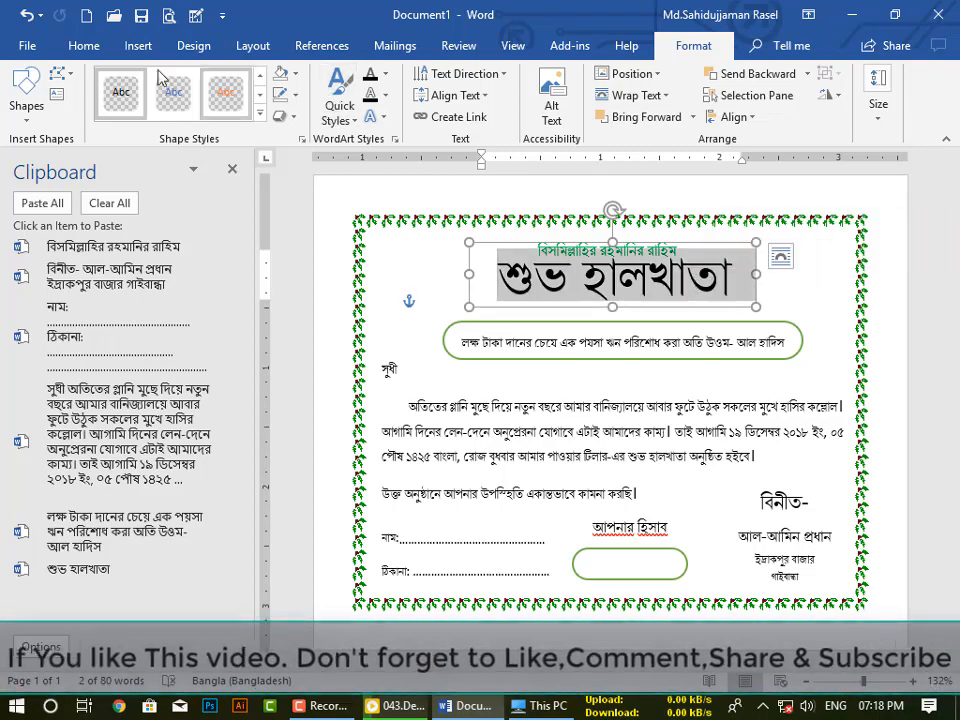
click(84, 46)
click(164, 82)
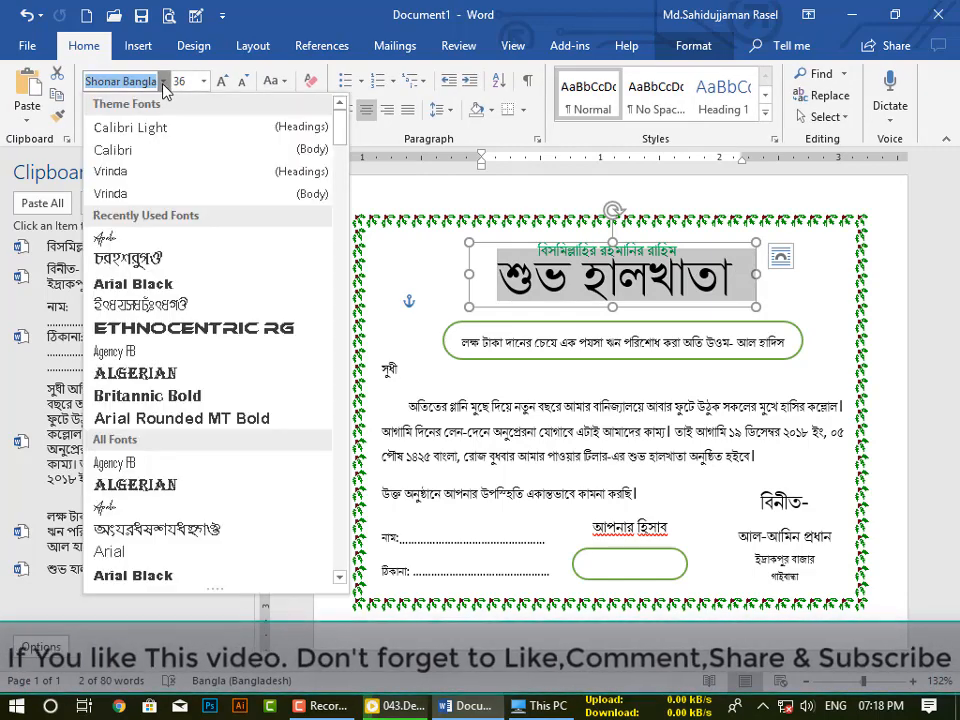
scroll(113, 340, down, 2)
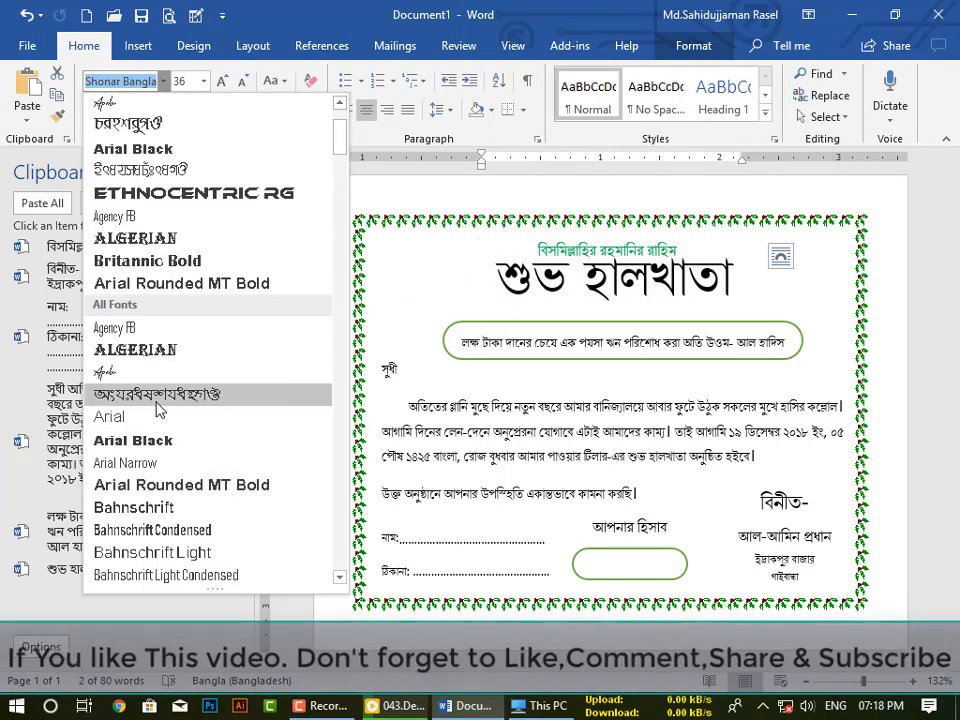
scroll(160, 405, down, 15)
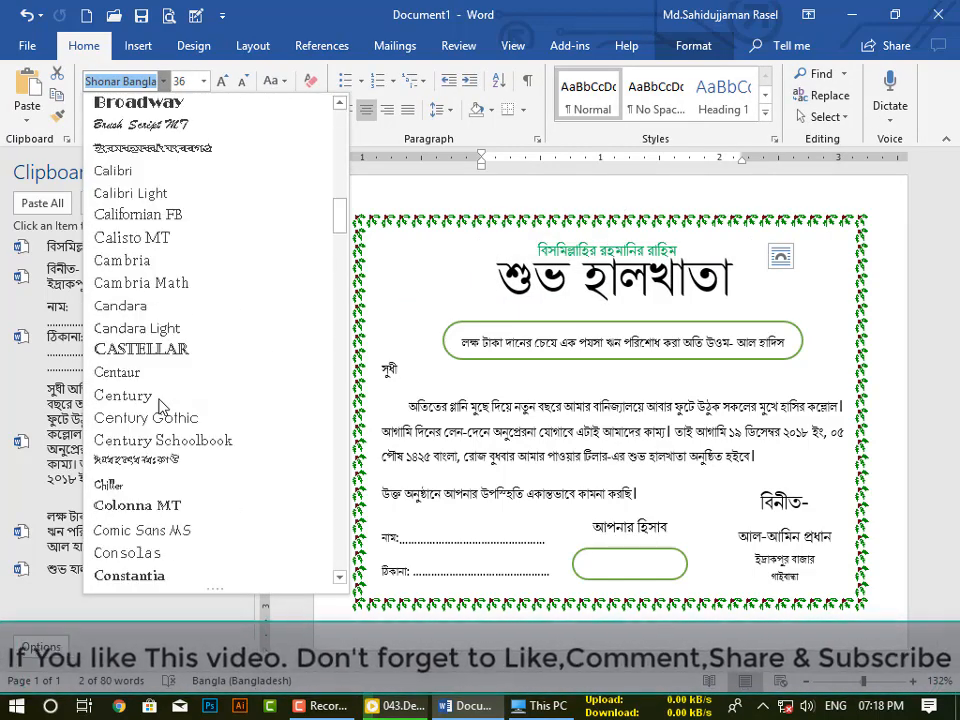
scroll(157, 465, down, 20)
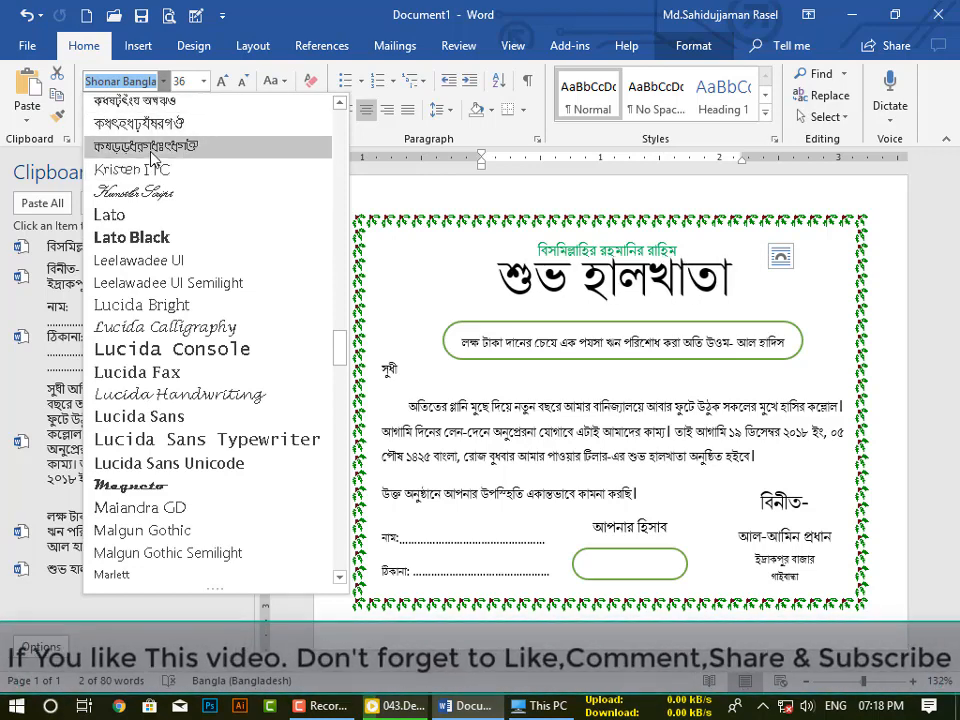
key(Escape)
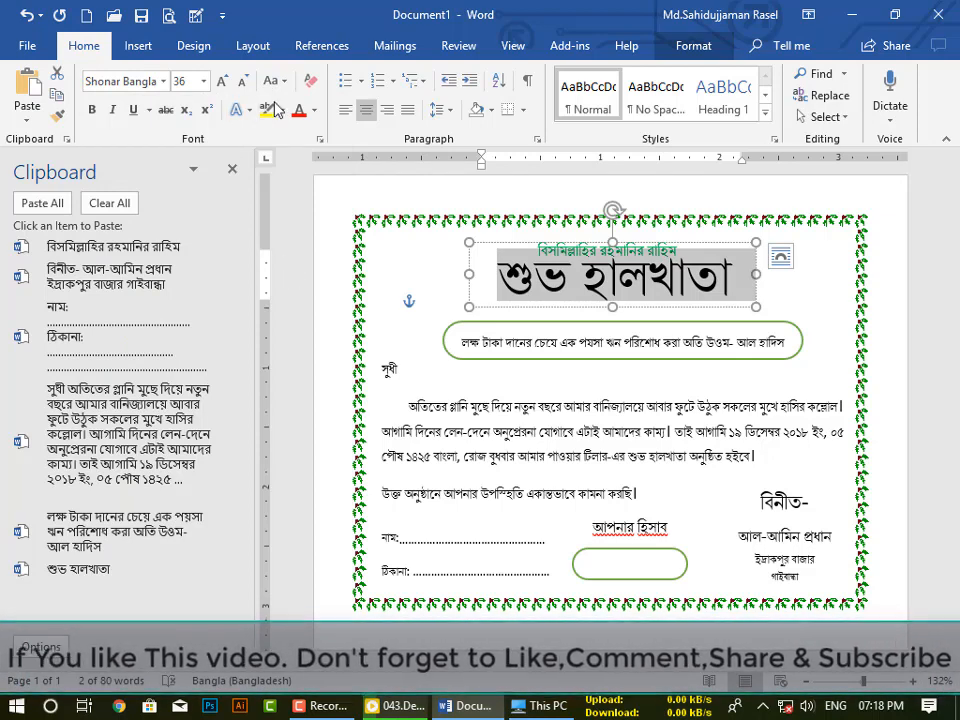
Colour the selected heading with the orange theme colour, then narrow its text box and recentre it on the card.
click(314, 110)
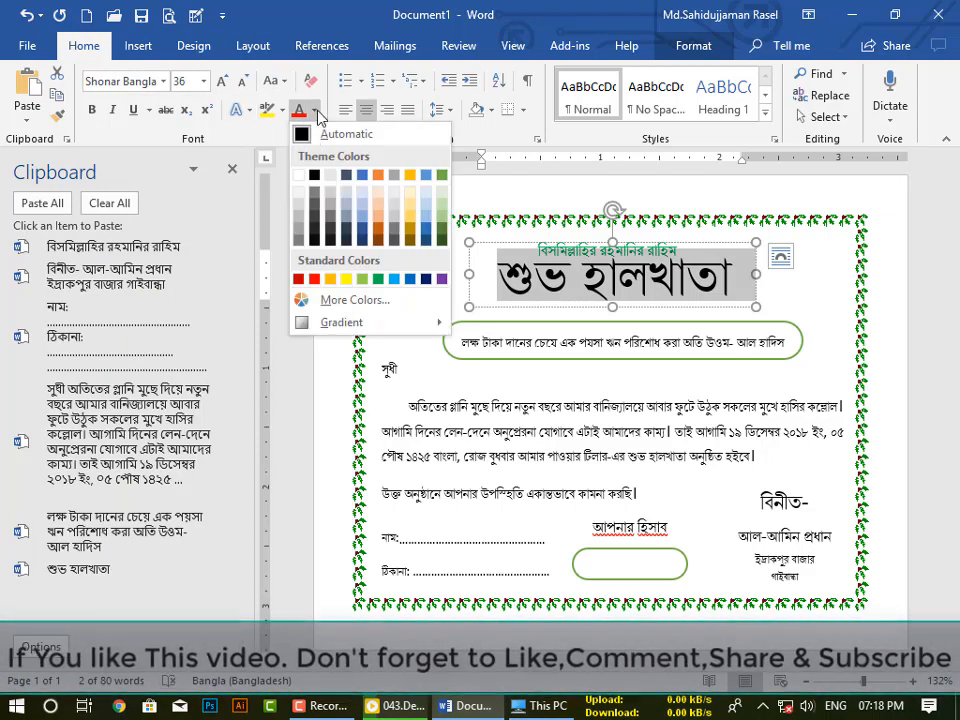
click(378, 176)
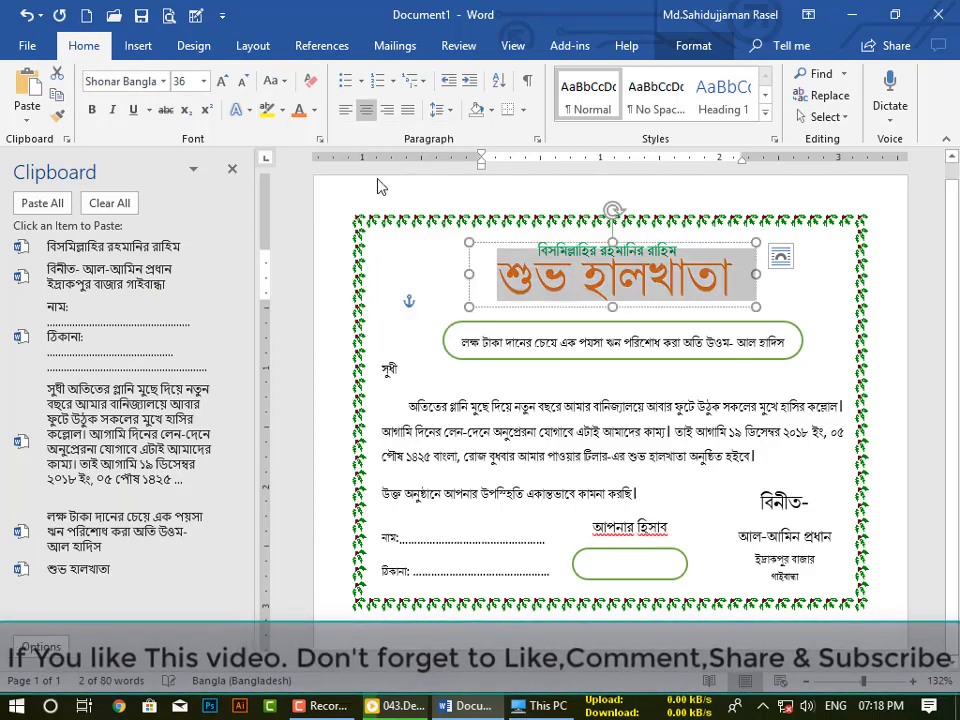
drag(470, 271, 495, 272)
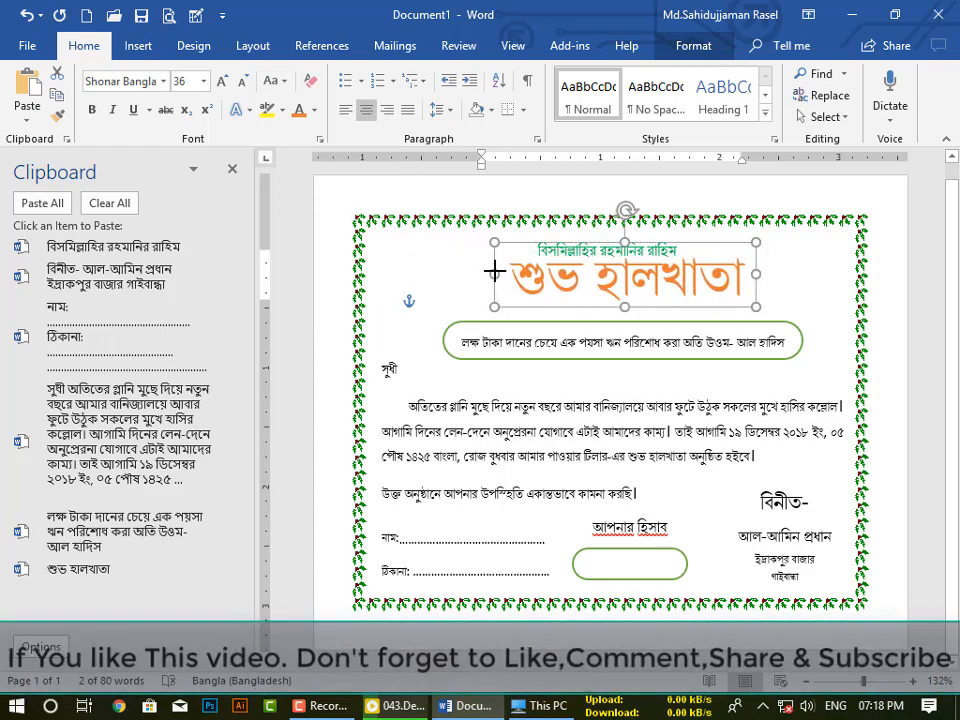
mouse_move(698, 311)
mouse_down()
mouse_move(684, 306)
mouse_move(688, 313)
mouse_up()
click(701, 362)
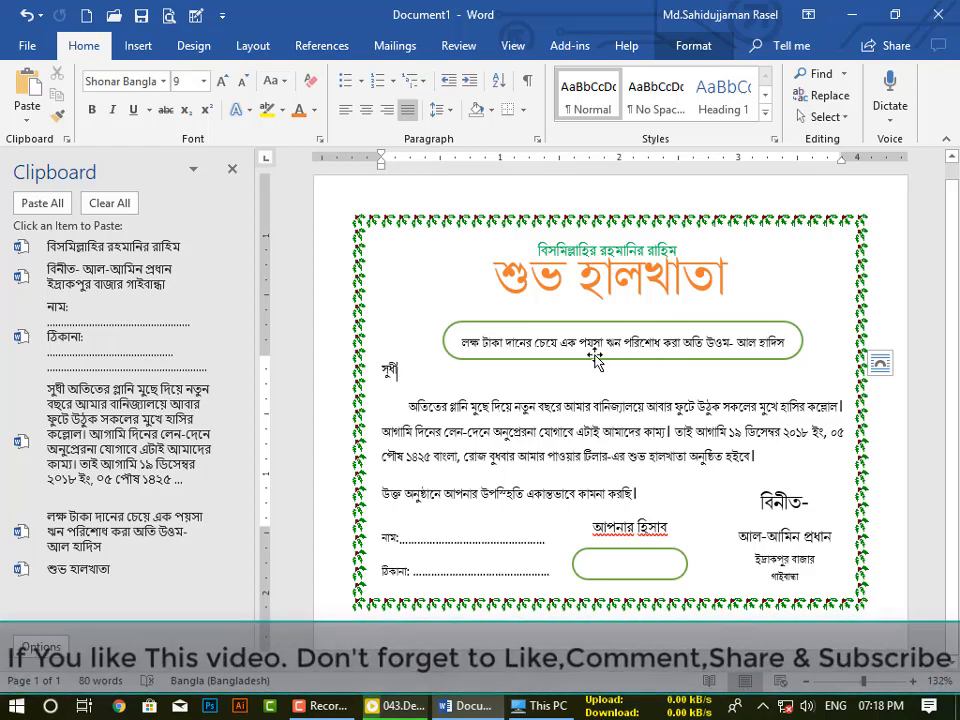
click(596, 360)
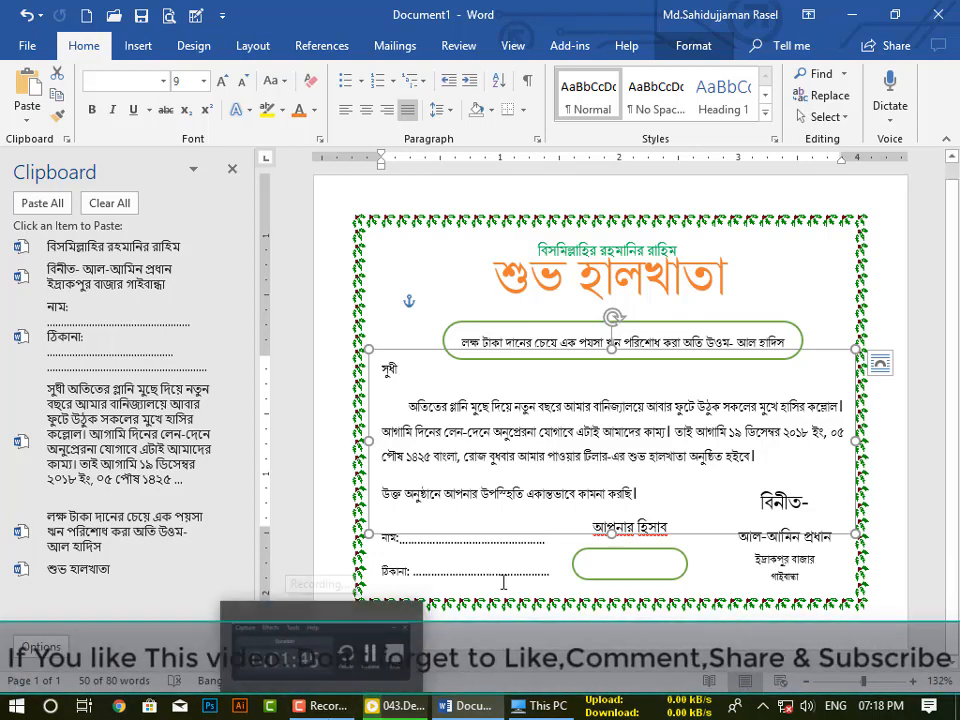
click(330, 705)
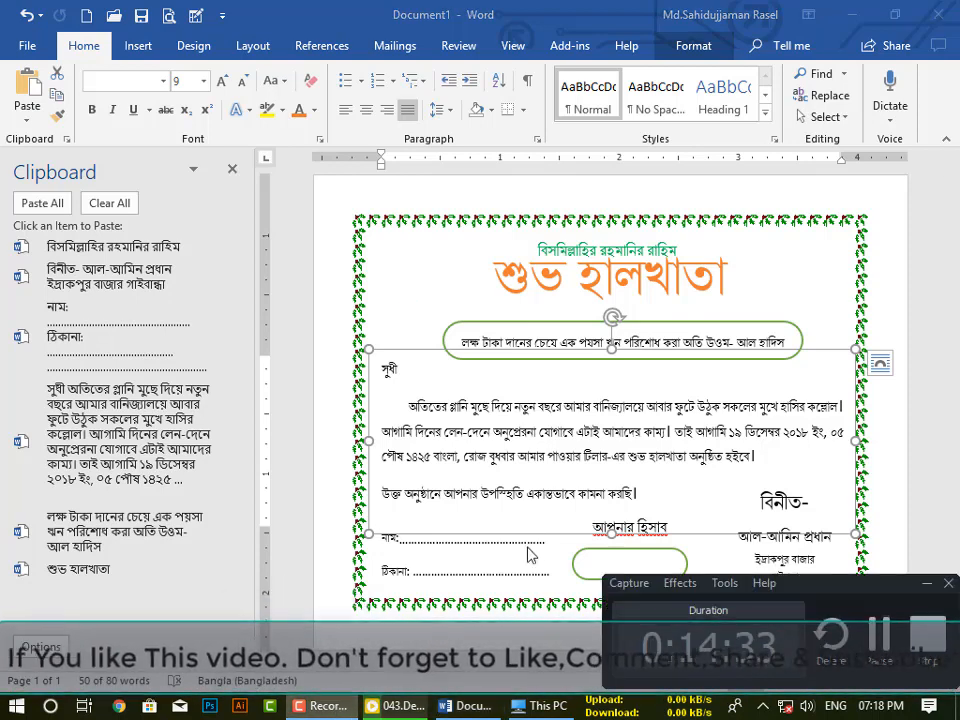
click(929, 585)
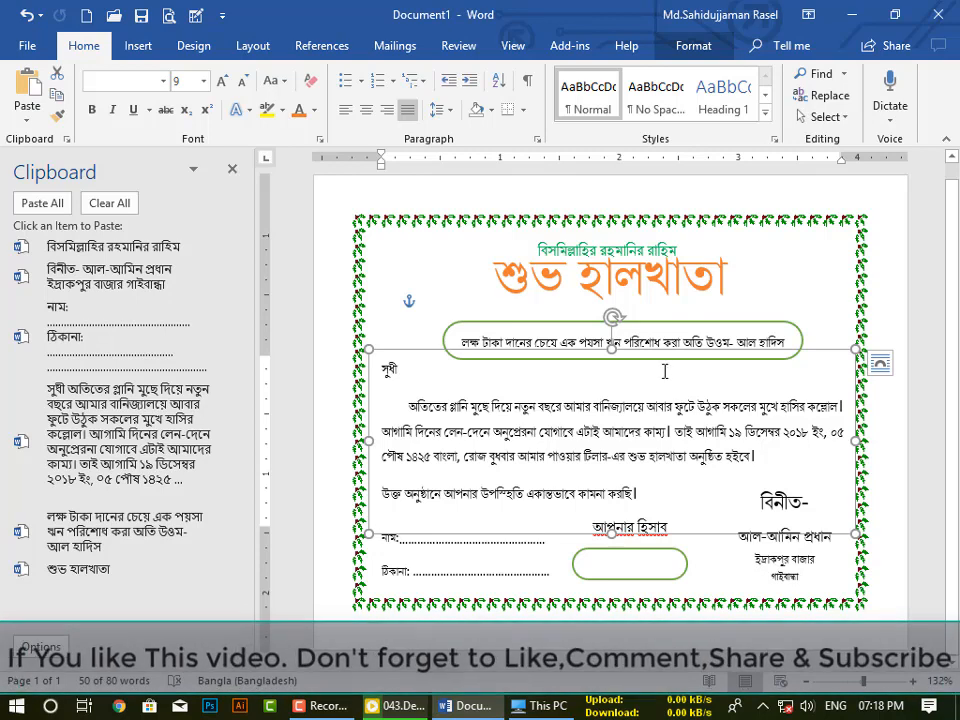
Move the rounded hadith box up until it sits directly beneath the heading, and nudge it slightly left.
click(661, 328)
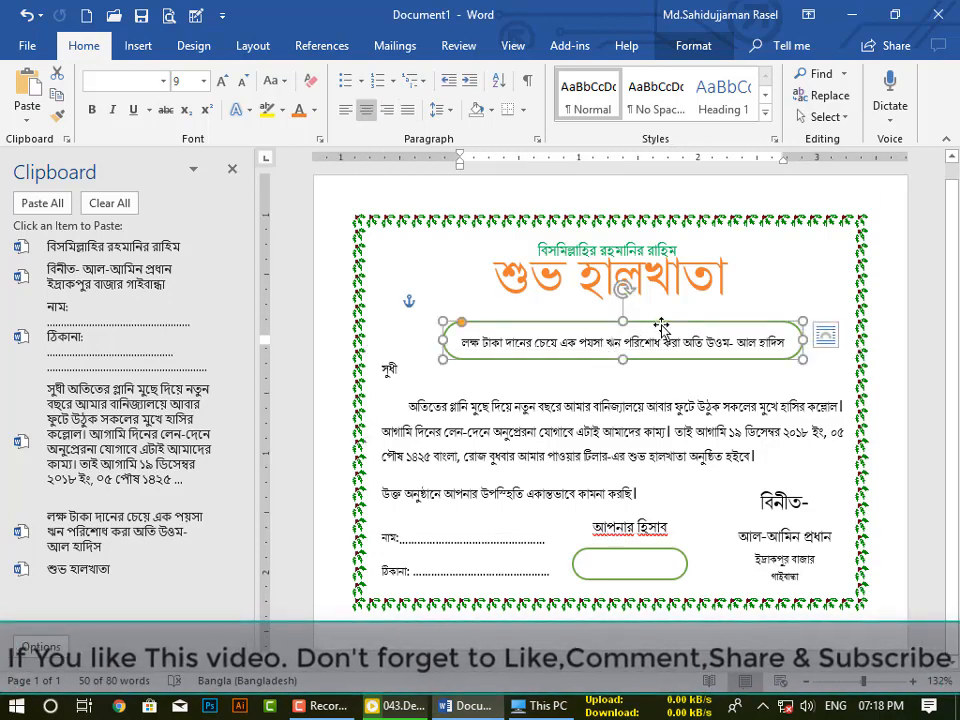
key(Up)
key(Up)
key(Up)
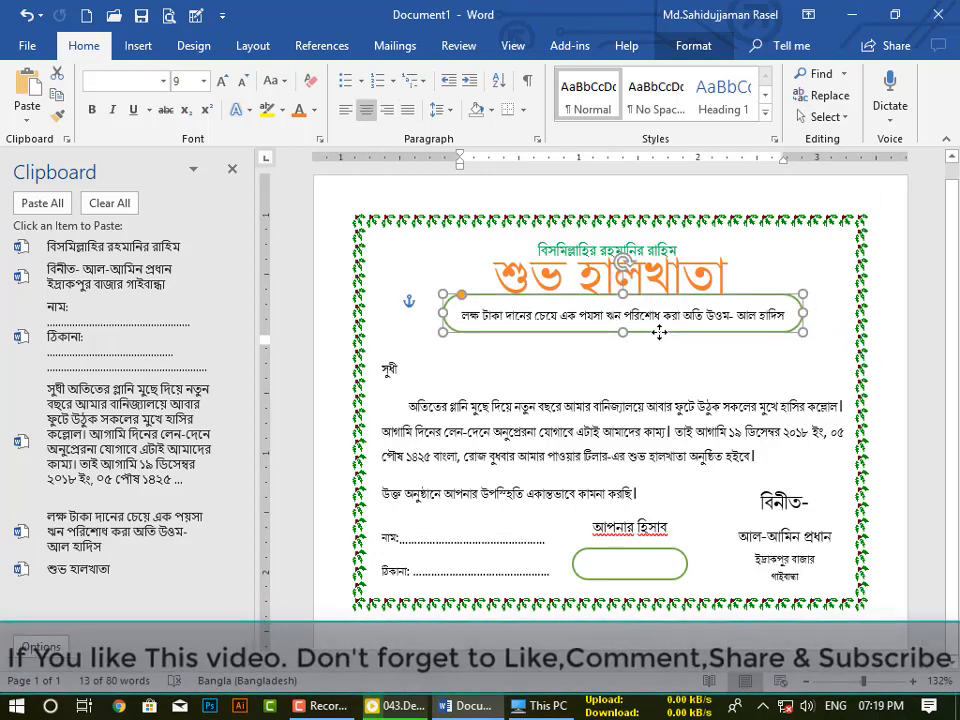
key(Left)
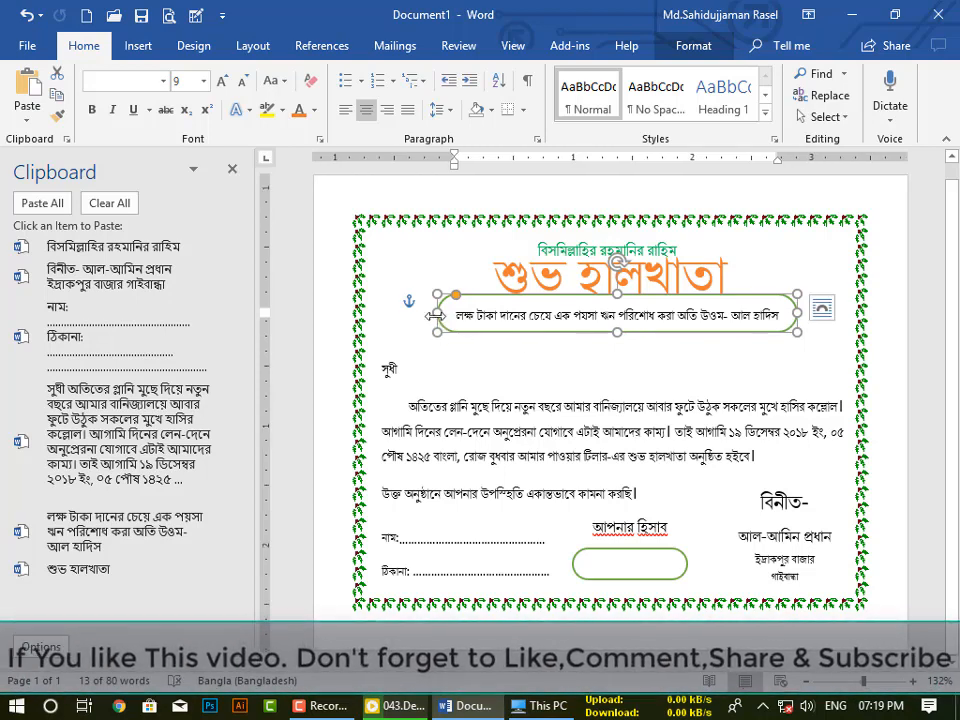
Enlarge the rounded hadith box slightly and apply the transparent blue-outline preset shape style to it.
mouse_move(437, 314)
mouse_down()
mouse_move(463, 313)
mouse_move(427, 312)
mouse_up()
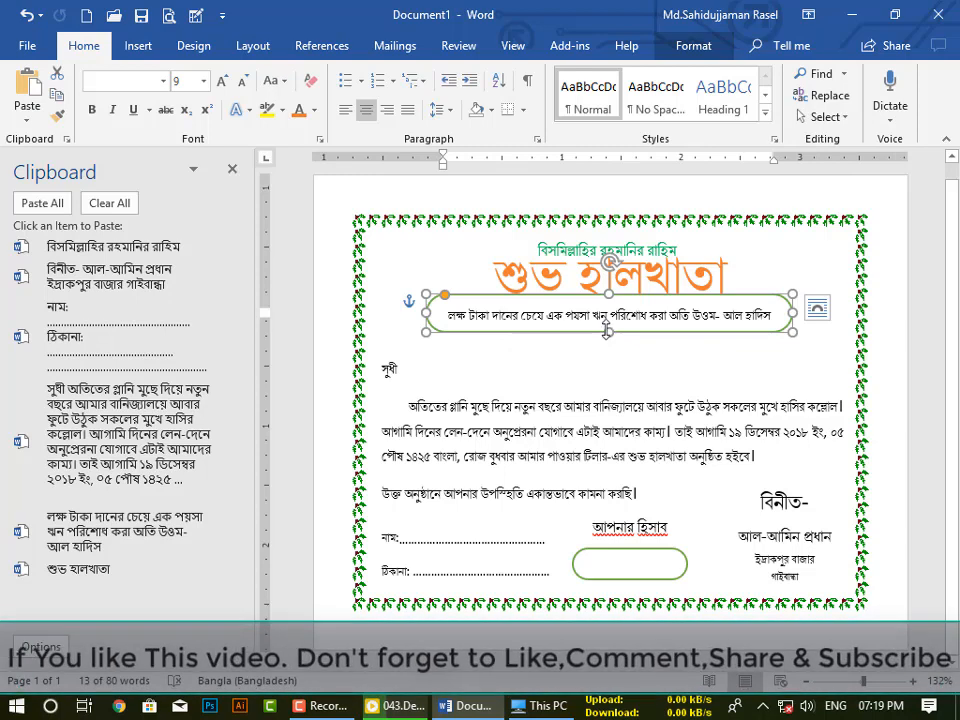
drag(610, 339, 610, 341)
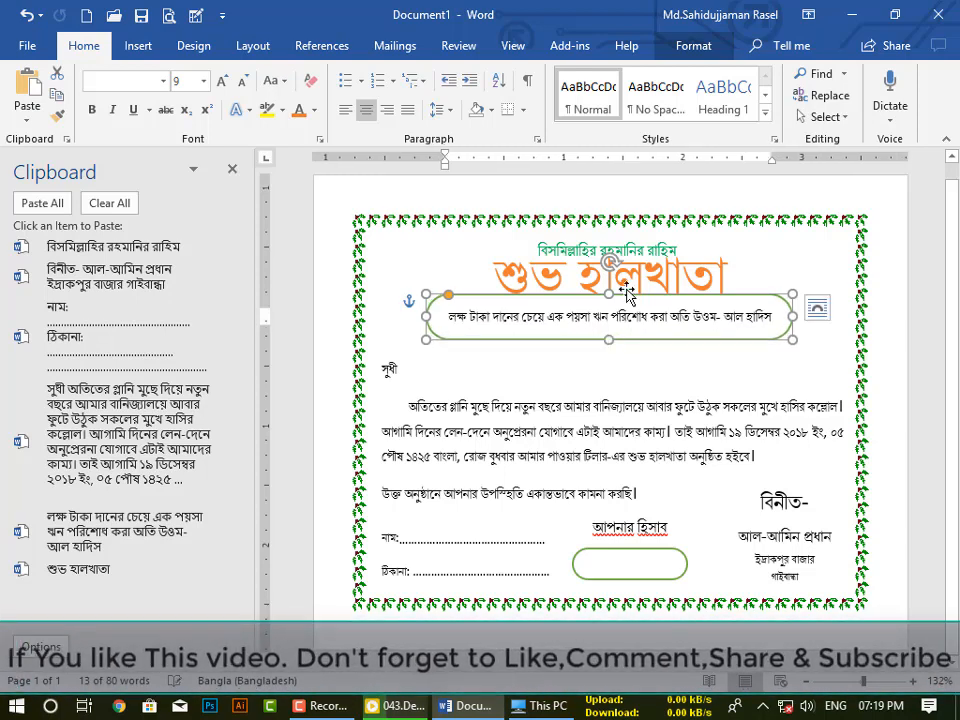
click(688, 46)
click(260, 113)
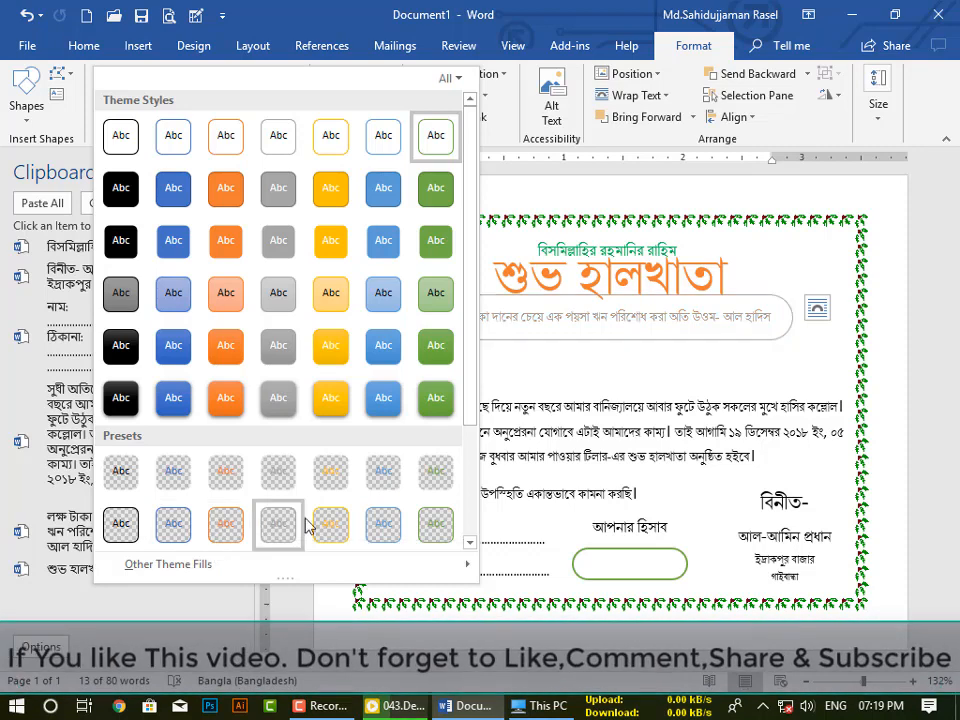
click(383, 523)
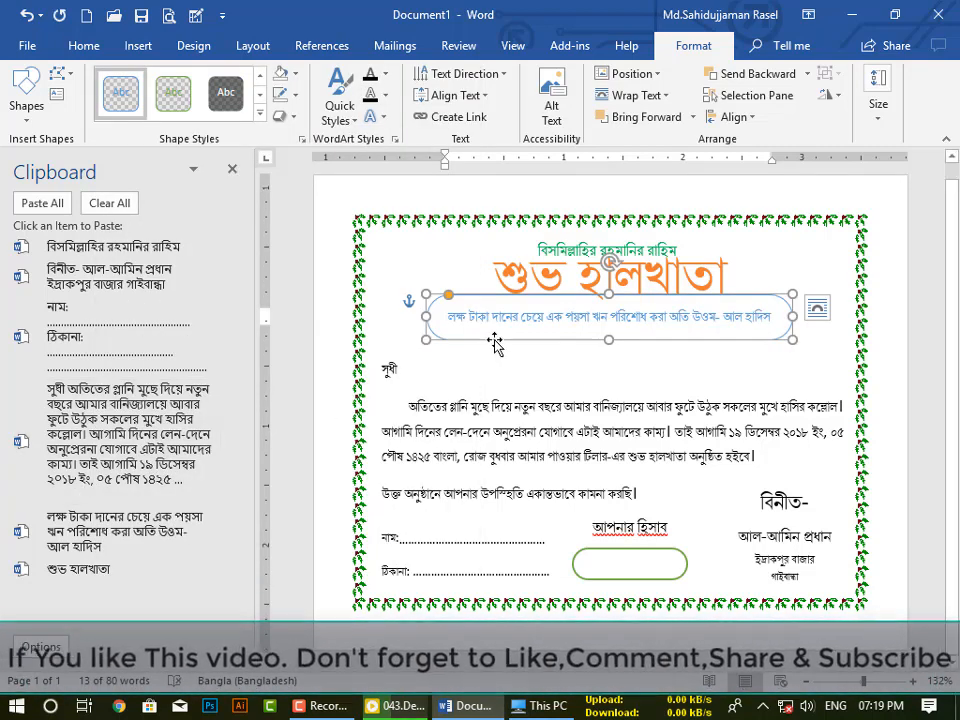
Nudge the hadith box right to centre it beneath the heading and reduce its height slightly.
key(Up)
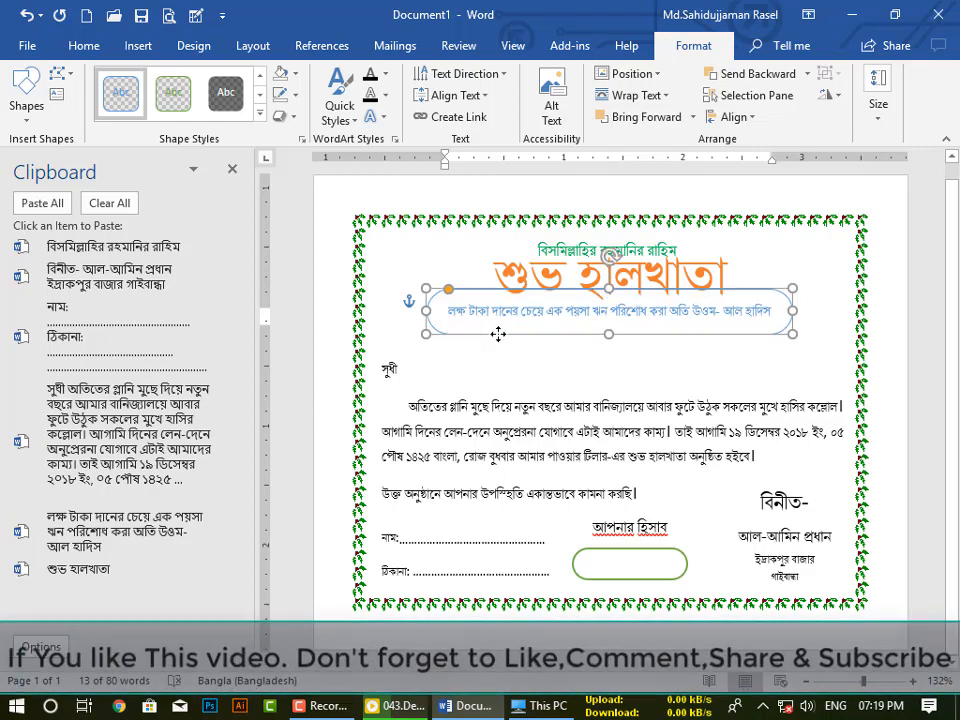
key(Down)
key(Right)
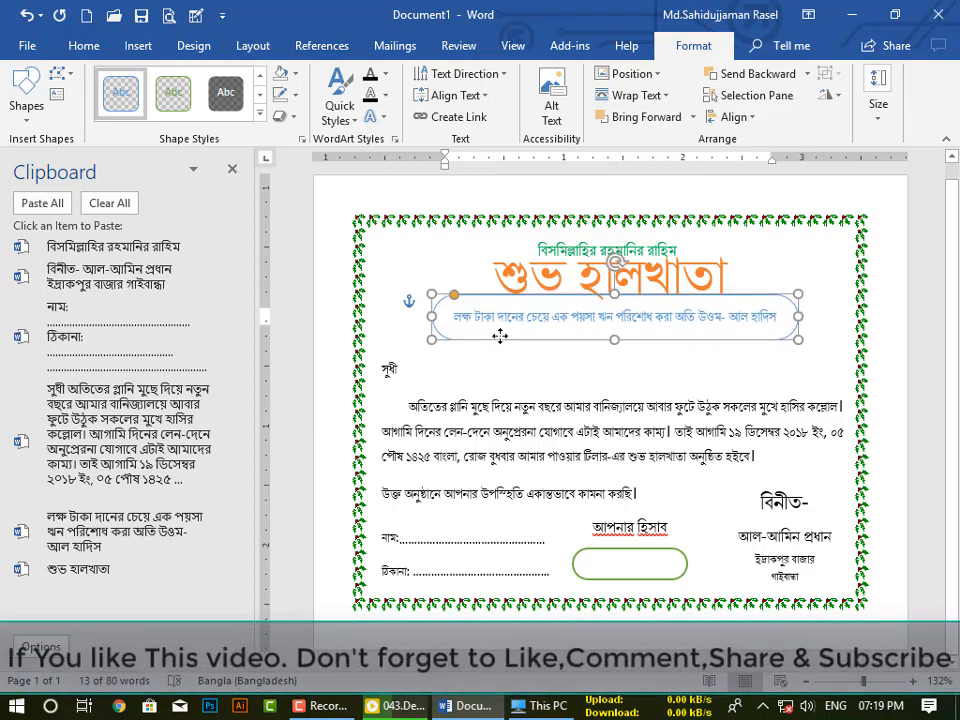
key(Right)
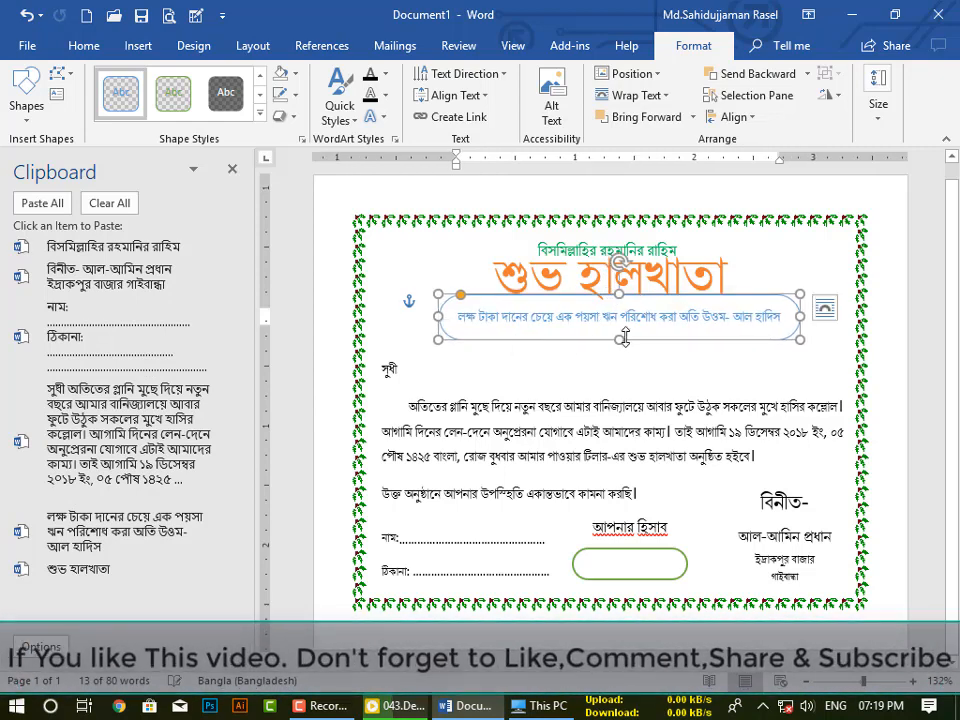
drag(620, 339, 620, 332)
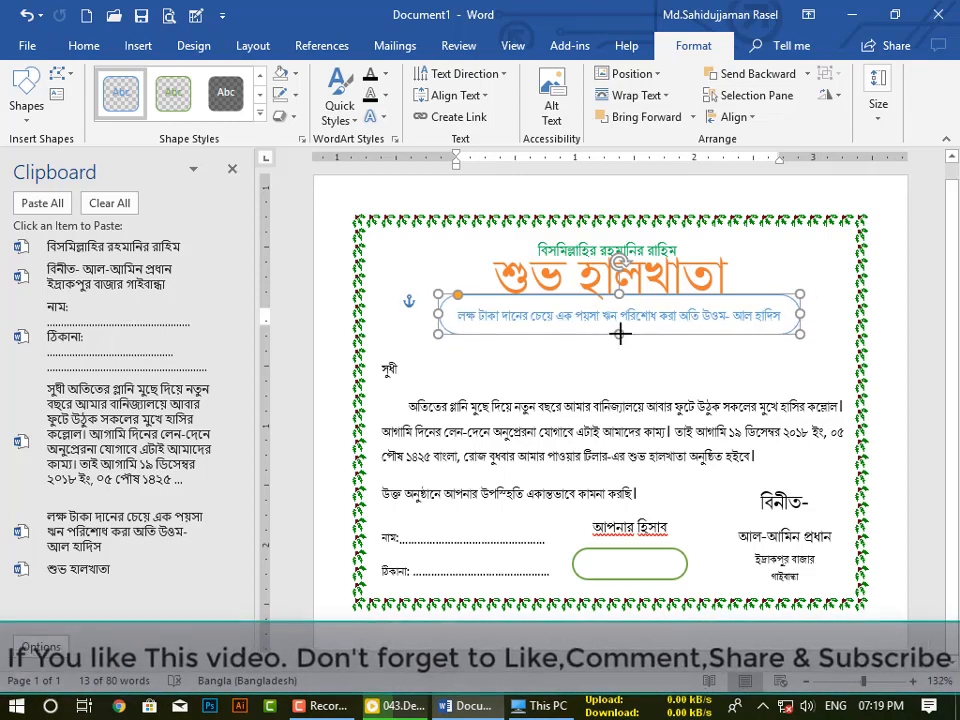
Set the hadith box's outline weight to 1½ pt.
click(292, 94)
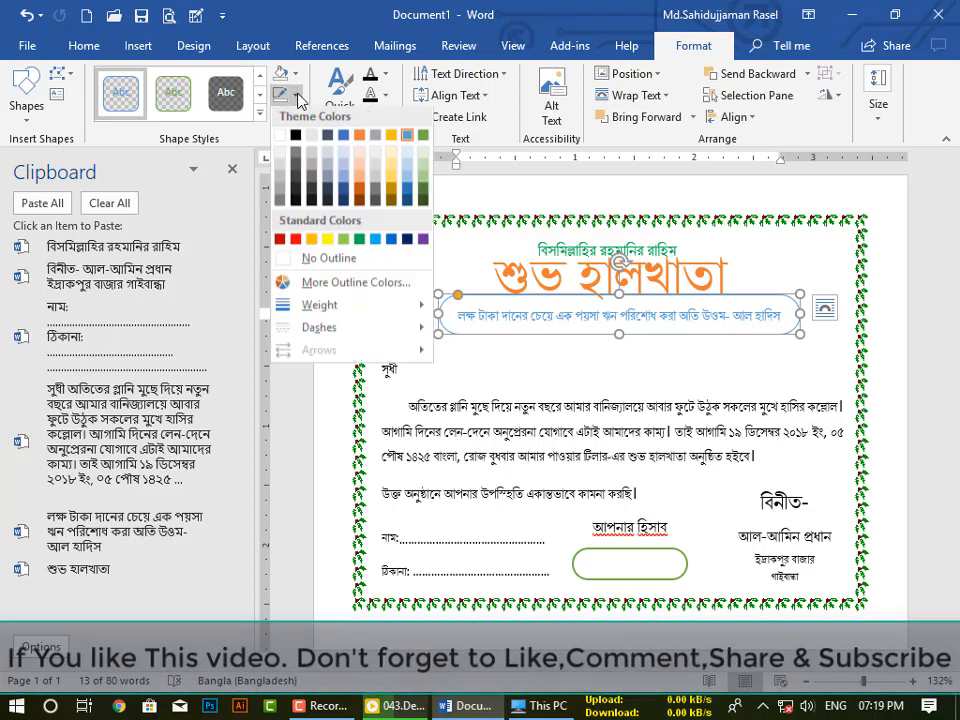
mouse_move(390, 311)
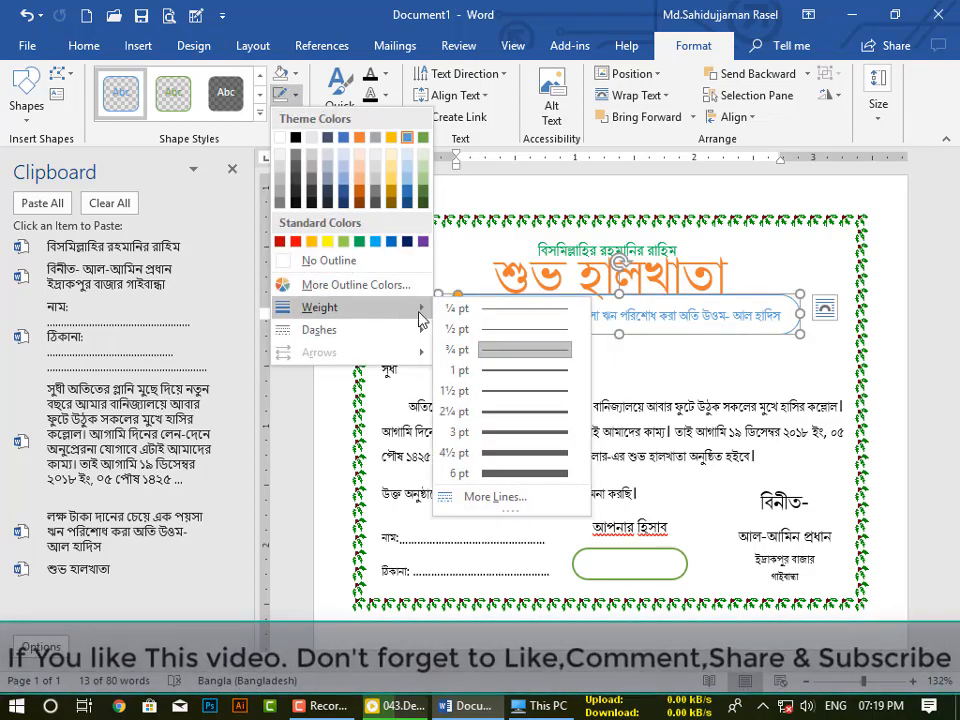
click(521, 393)
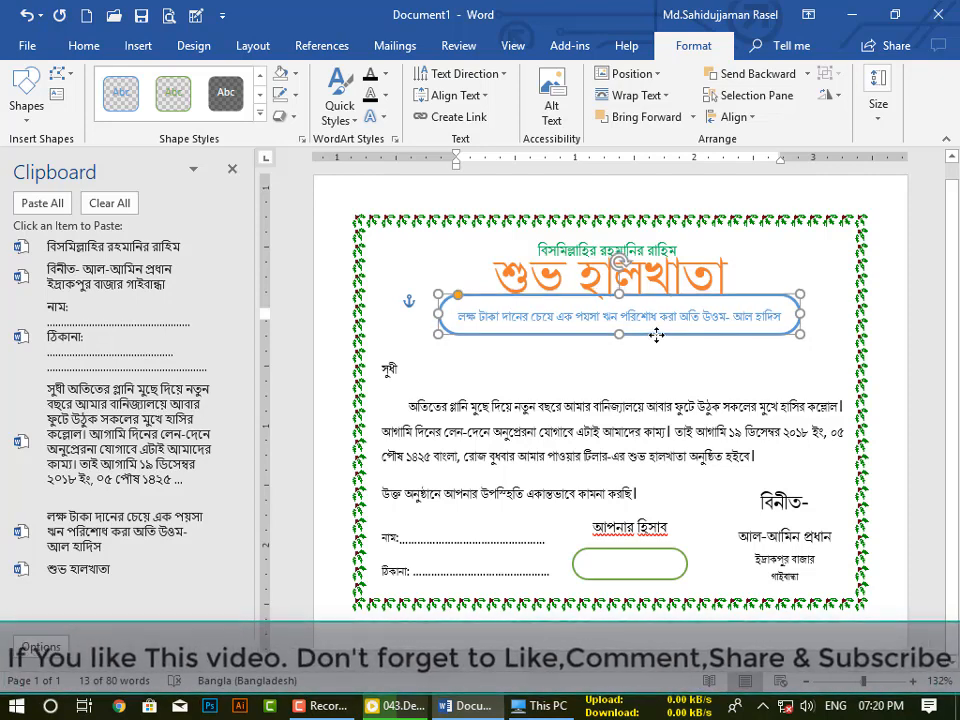
Move the invitation text box up towards the hadith box and shorten it to end just below its last line.
click(560, 369)
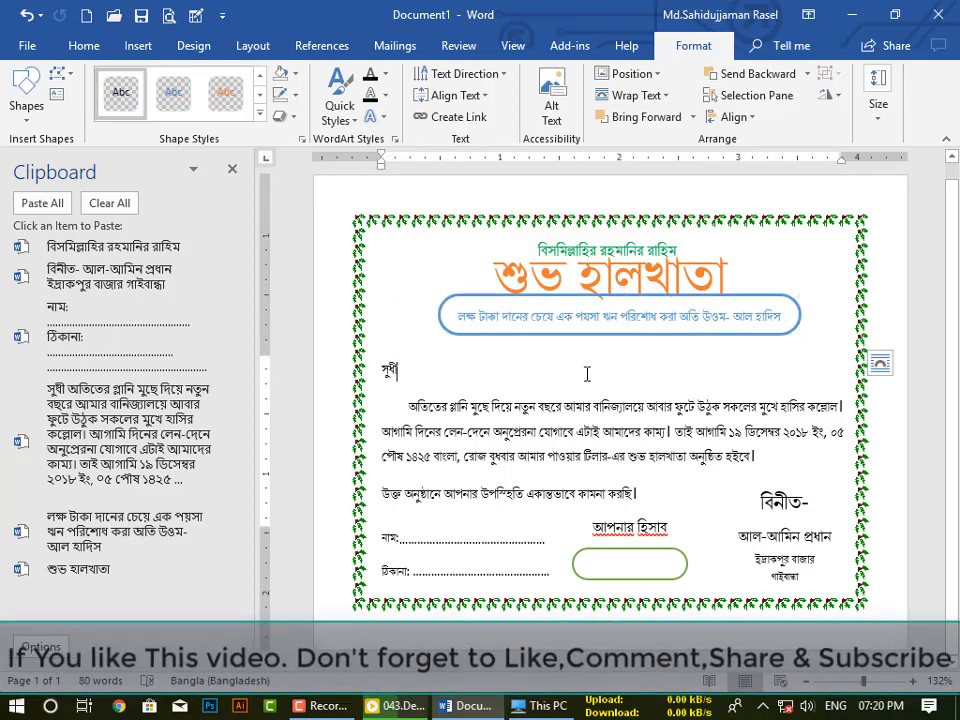
click(396, 349)
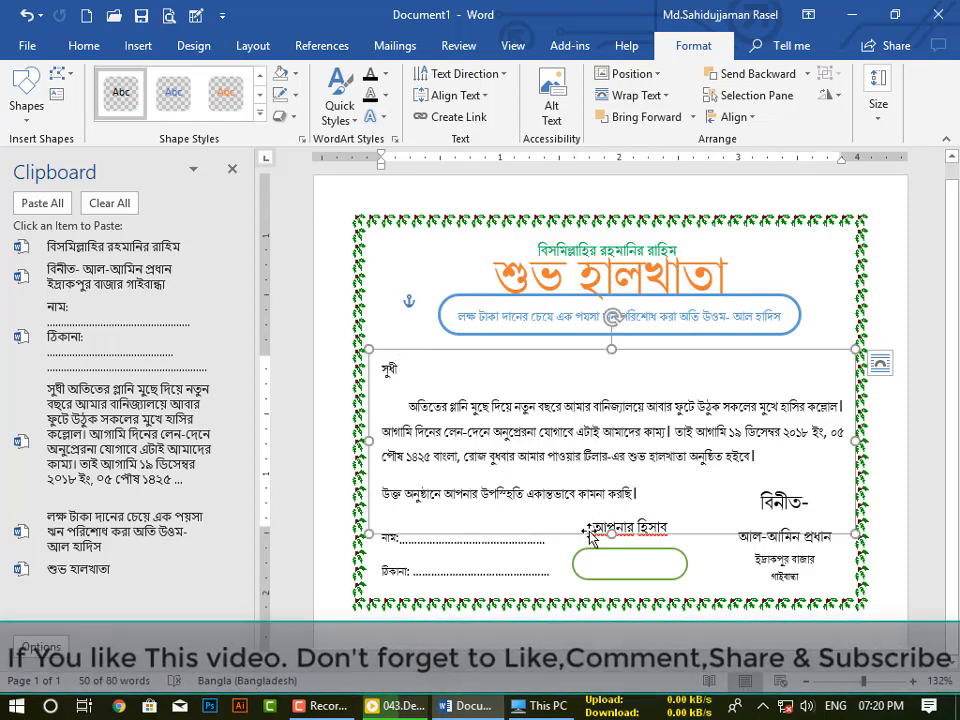
drag(585, 534, 585, 525)
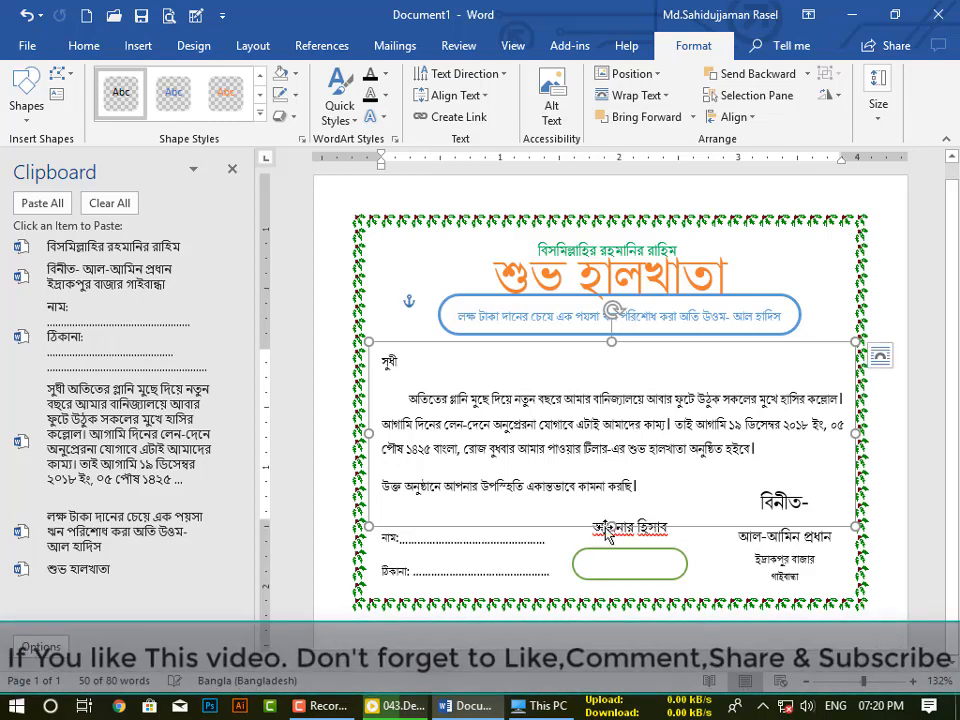
drag(611, 525, 609, 504)
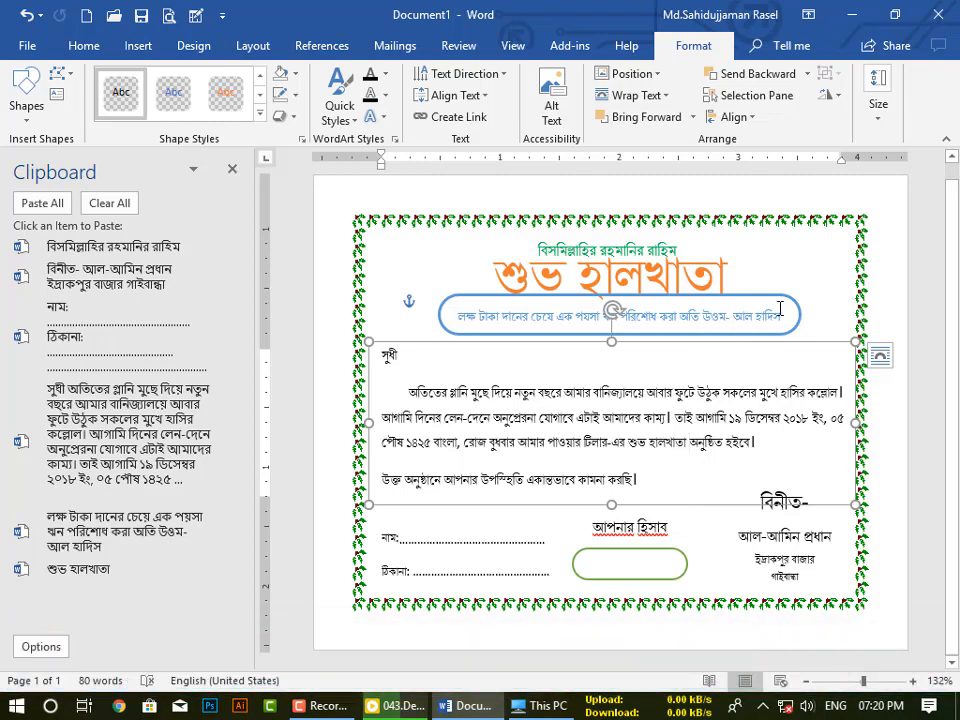
click(797, 236)
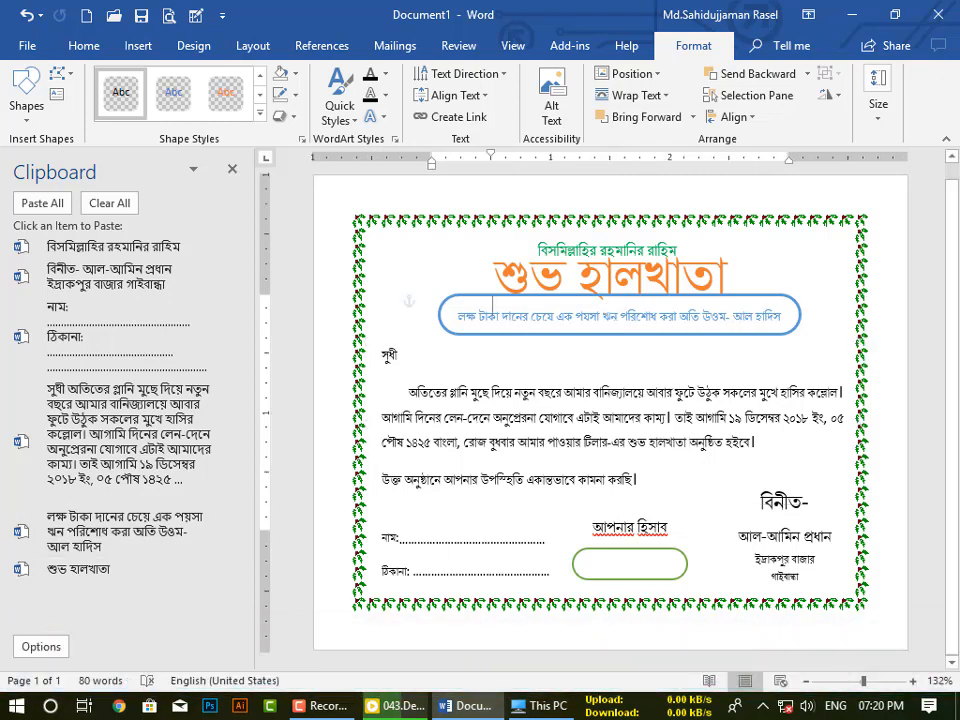
Move the name and address text box up slightly and narrow it from its right edge.
click(506, 569)
drag(513, 520, 515, 511)
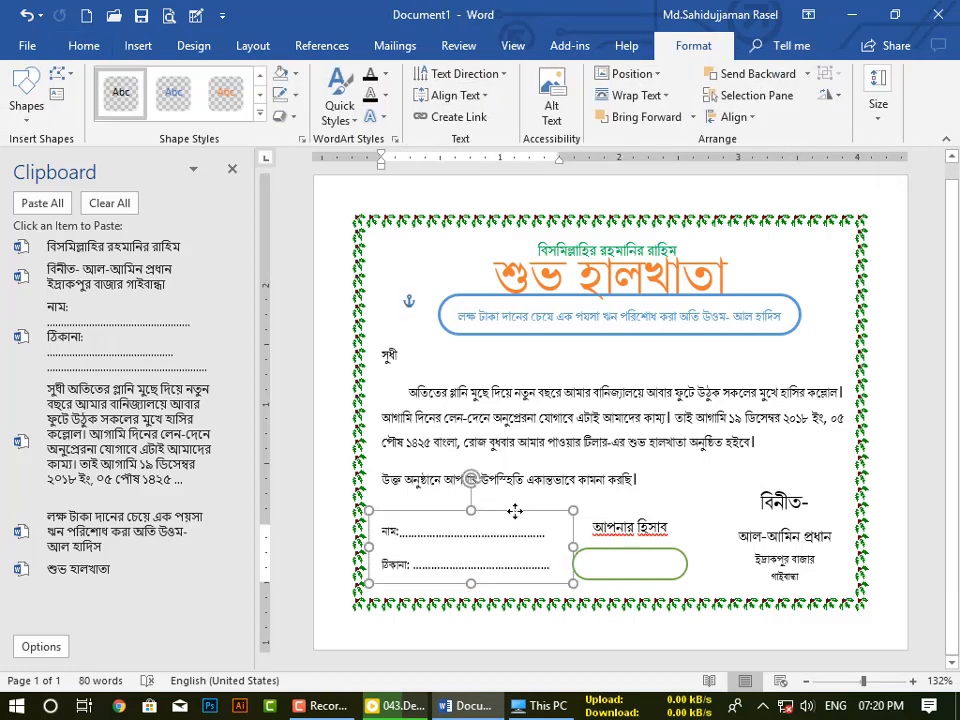
mouse_move(573, 547)
mouse_down()
mouse_move(557, 548)
mouse_move(565, 548)
mouse_up()
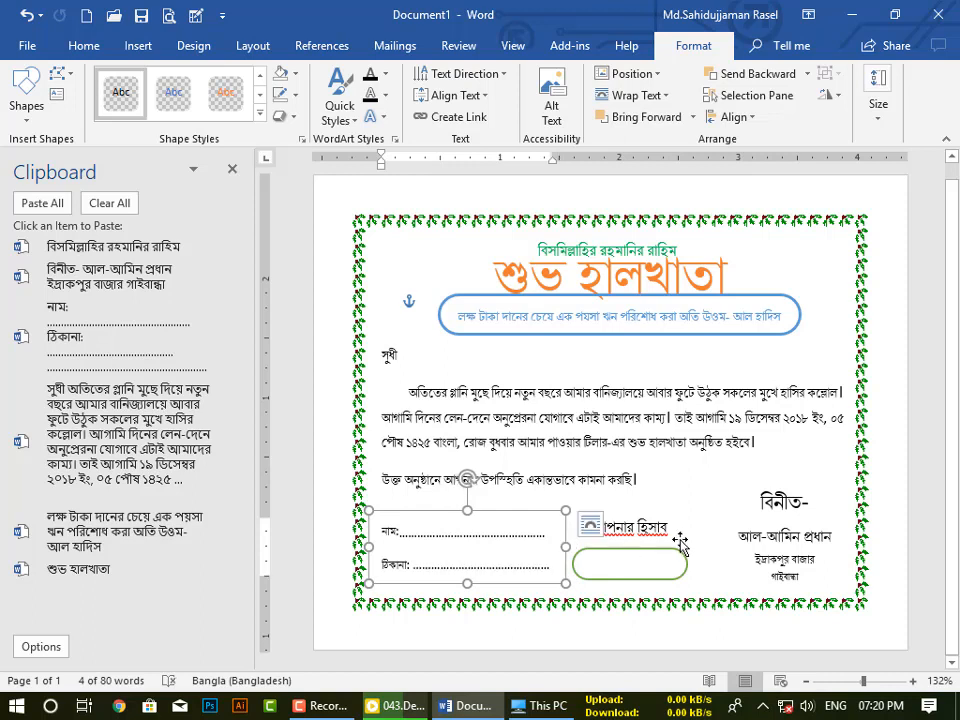
Shift the empty rounded box and the "আপনার হিসাব" label above it slightly left.
click(629, 562)
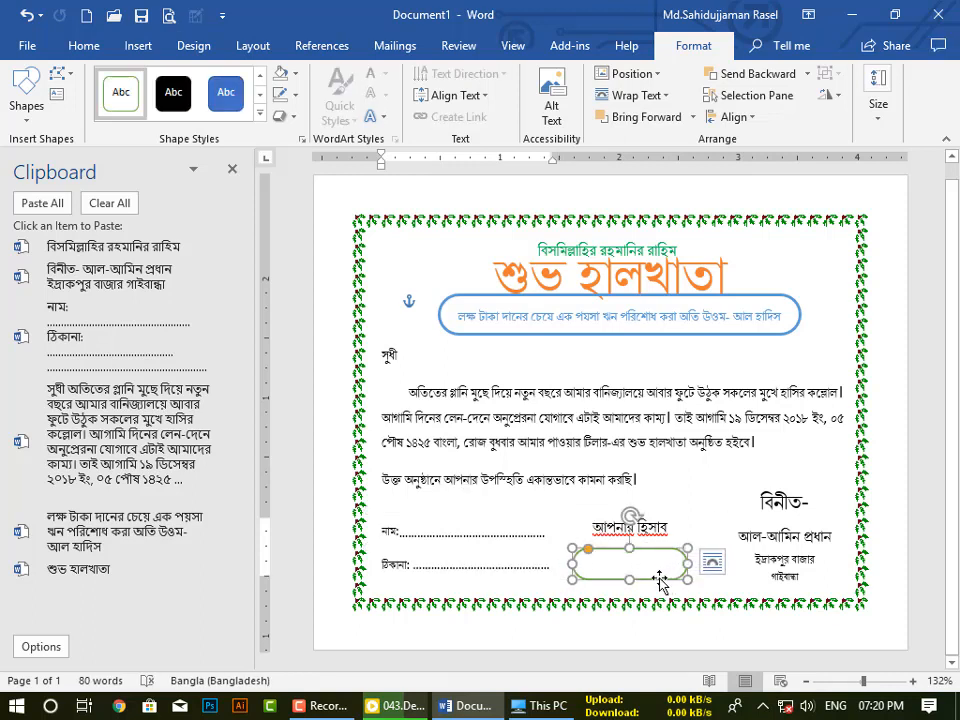
drag(669, 574, 553, 505)
click(676, 543)
Colour the "আপনার হিসাব" label text standard green and make it bold.
click(83, 45)
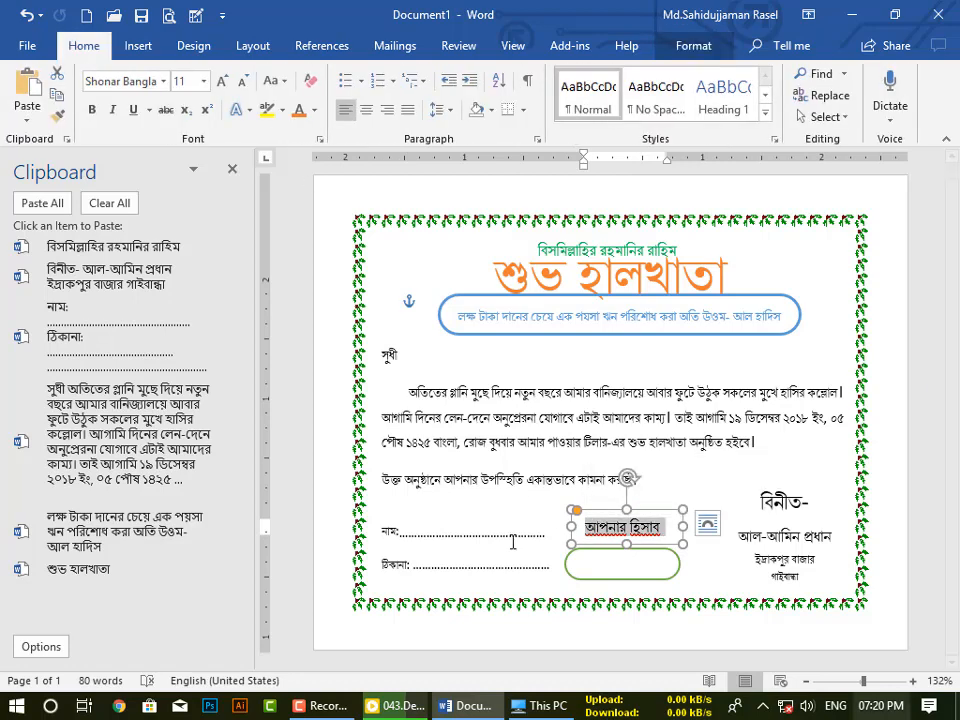
click(313, 110)
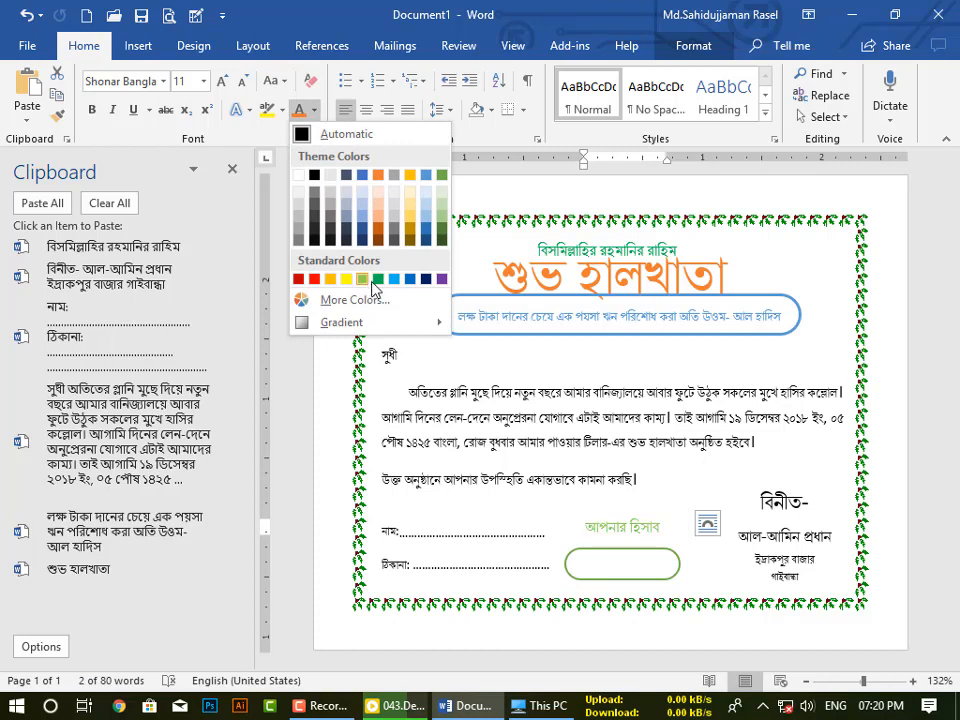
click(377, 280)
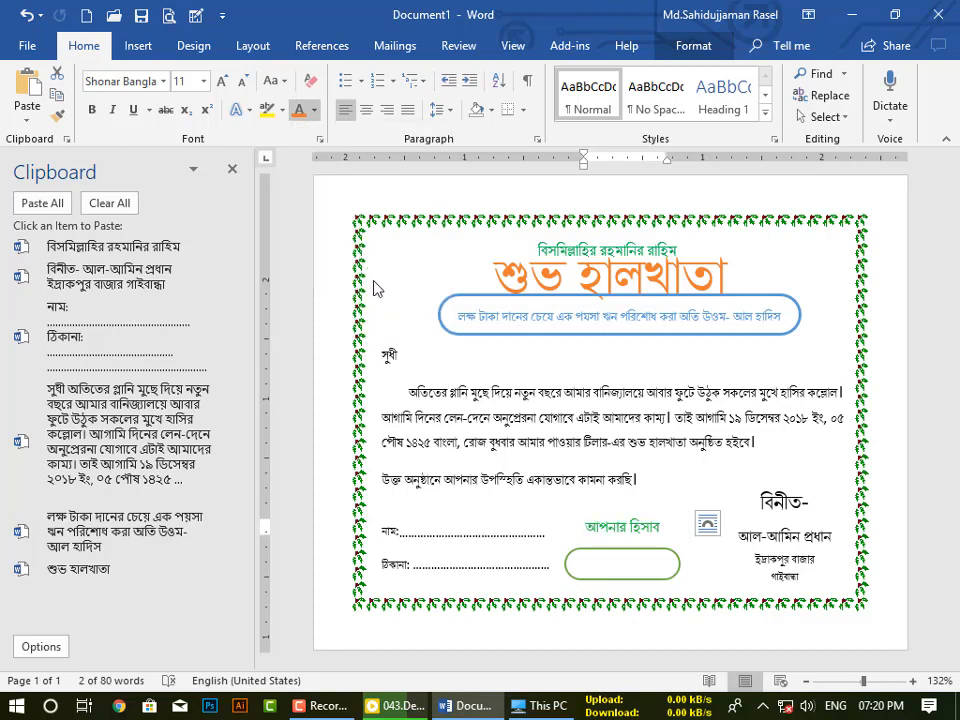
click(92, 112)
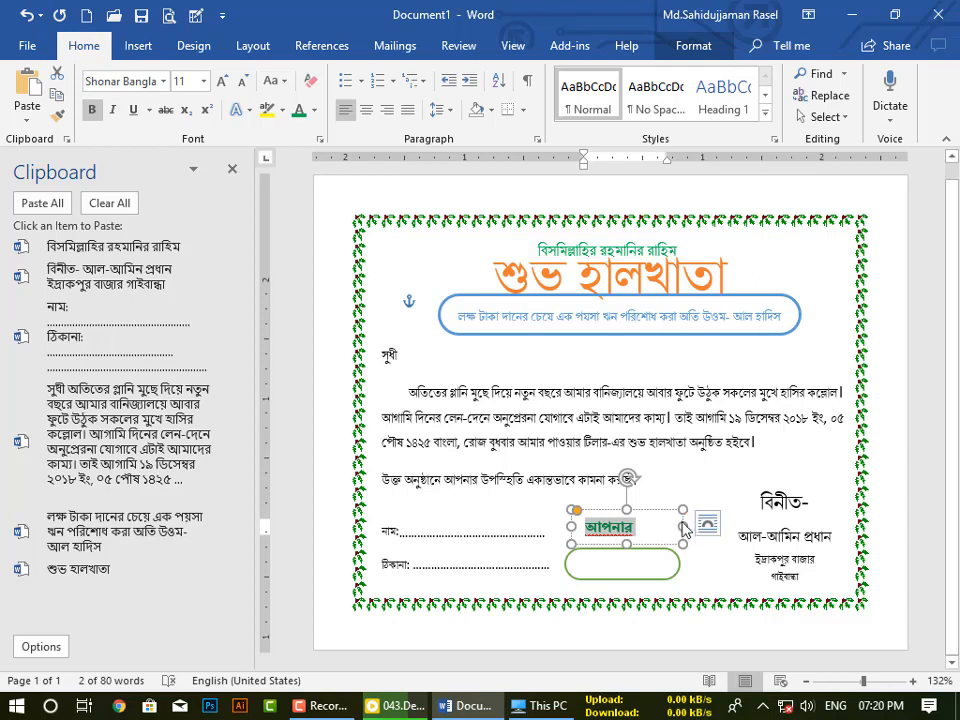
Widen the "আপনার হিসাব" label box to fit its text on one line and align it just above the empty rounded box.
click(661, 525)
text(হিসাব)
drag(683, 527, 703, 527)
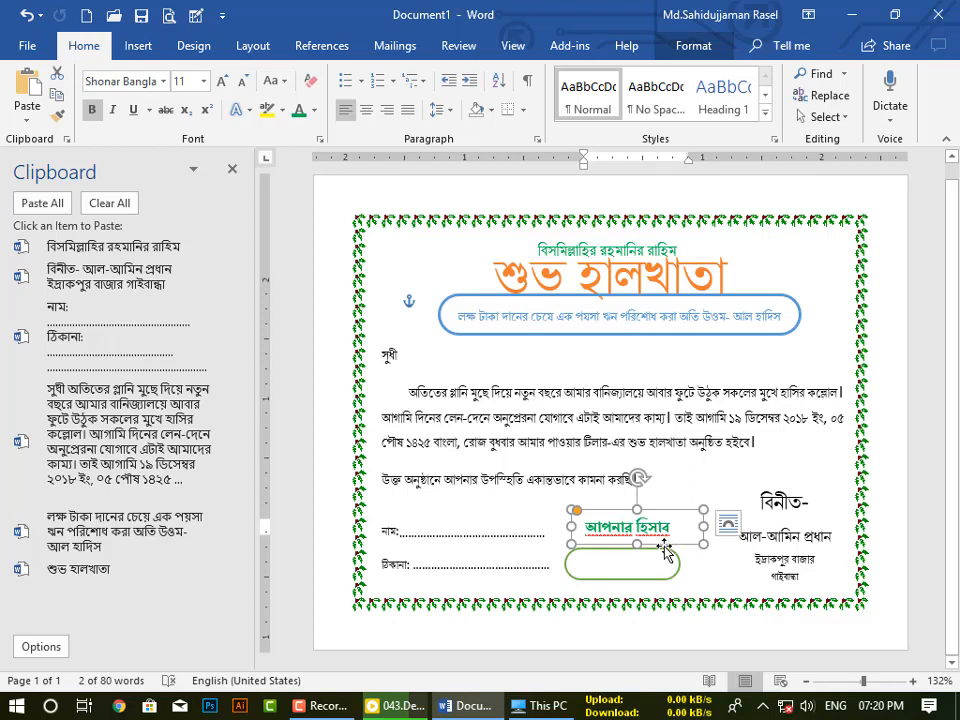
drag(662, 544, 656, 545)
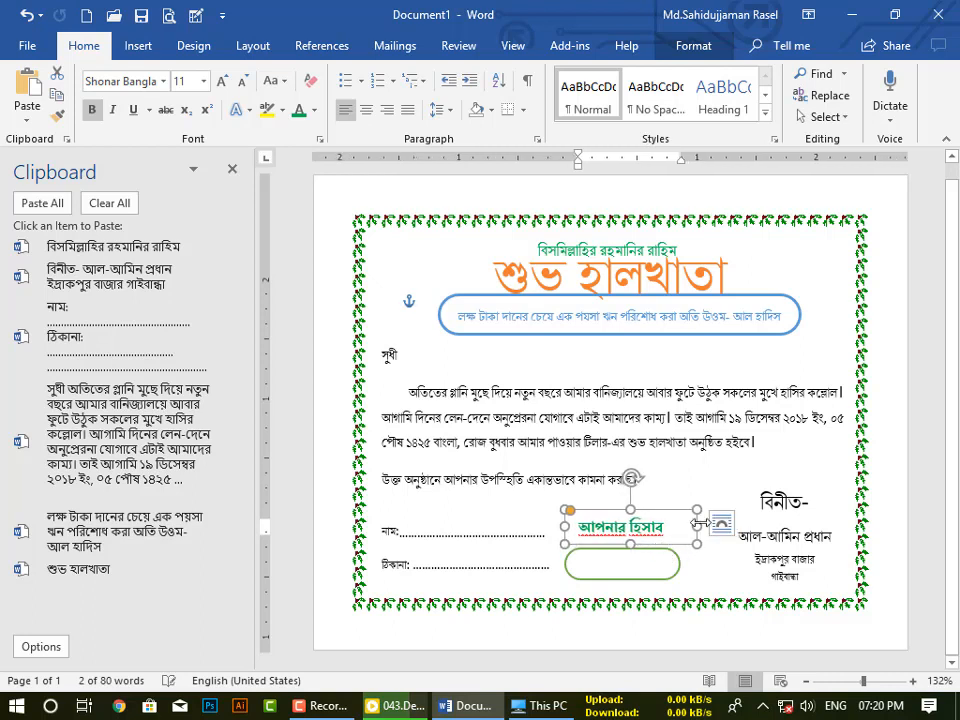
drag(562, 530, 555, 531)
drag(693, 528, 647, 513)
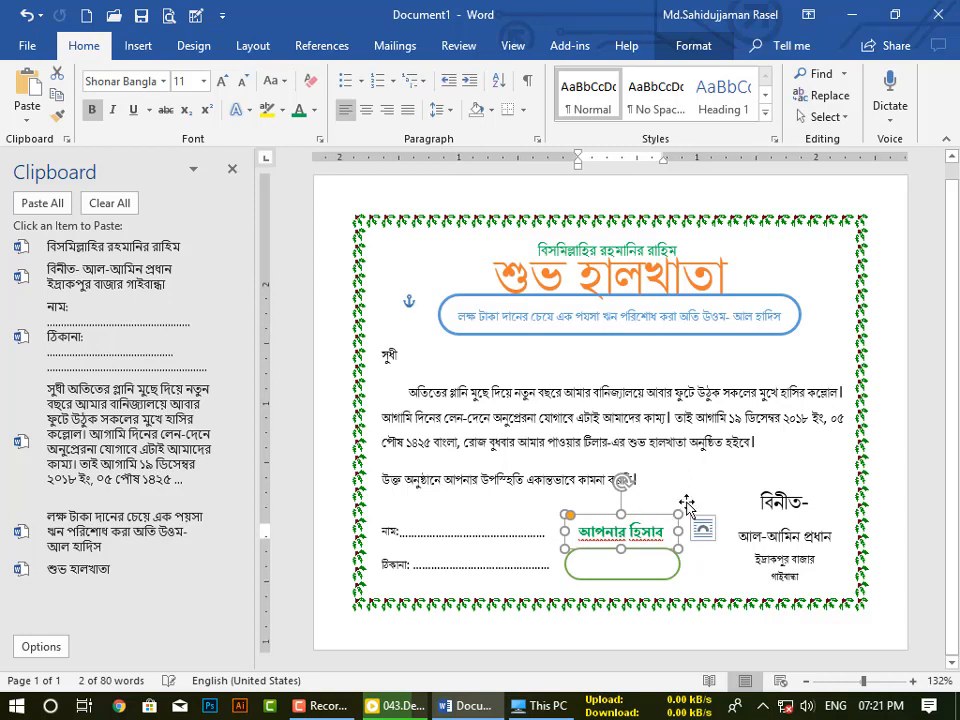
Enlarge the sender text box and reduce the word "বিনীত-" in it to 12 pt.
click(740, 476)
click(811, 519)
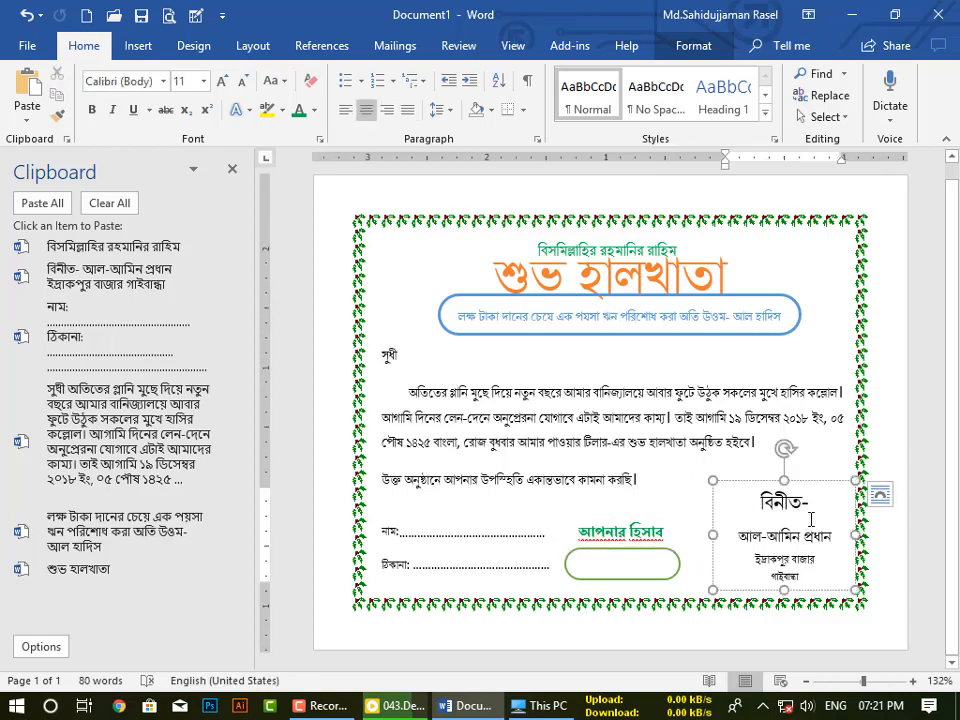
mouse_move(856, 481)
mouse_down()
mouse_move(847, 497)
mouse_move(868, 495)
mouse_move(872, 467)
mouse_up()
drag(769, 492, 818, 490)
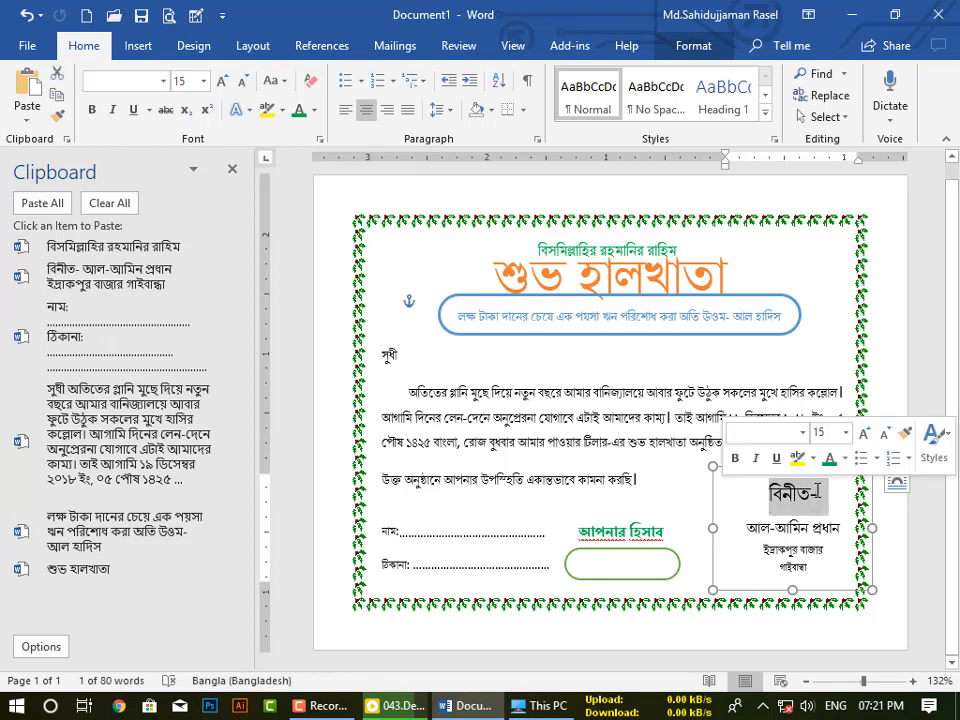
key(ctrl+bracketleft)
key(ctrl+bracketleft)
key(ctrl+bracketleft)
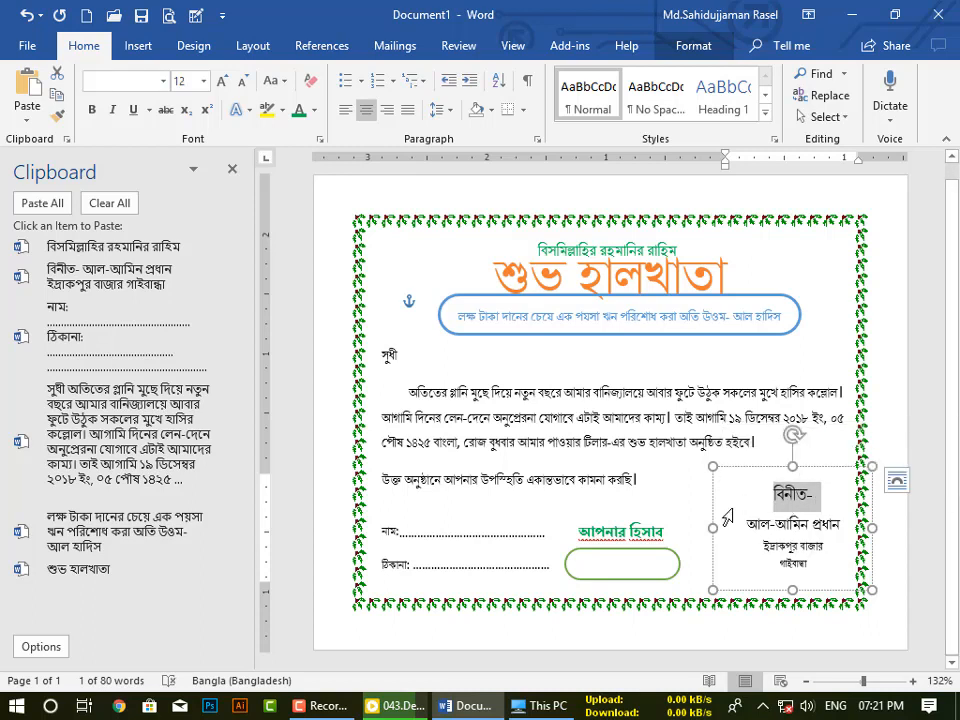
Shorten the sender text box from its top edge and move it down and right into the card's lower-right corner.
drag(712, 466, 716, 490)
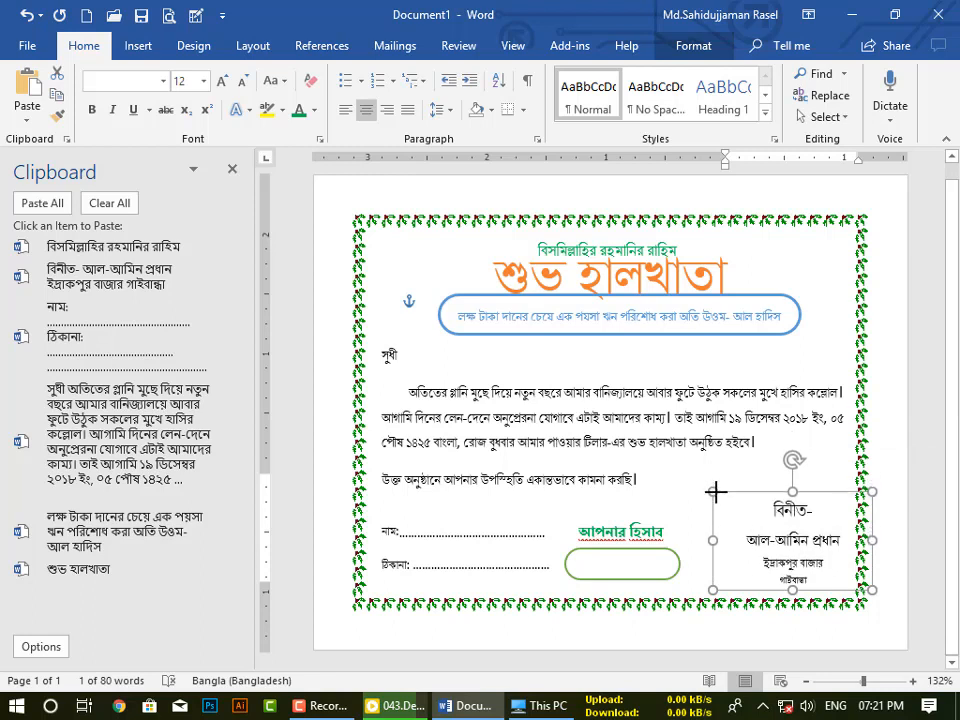
drag(716, 492, 715, 487)
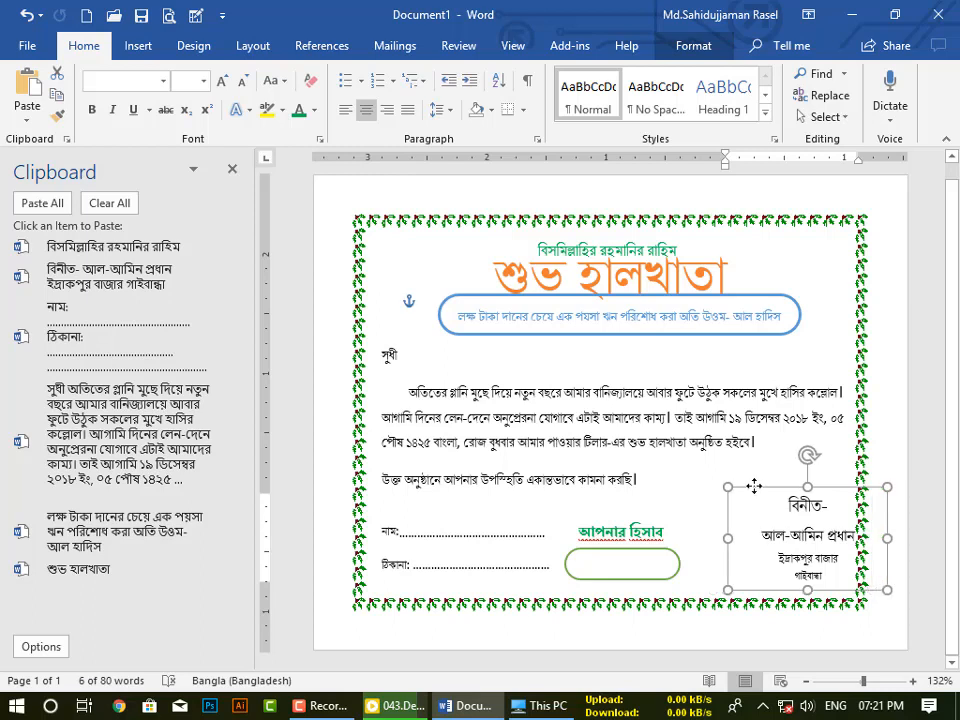
drag(738, 487, 747, 495)
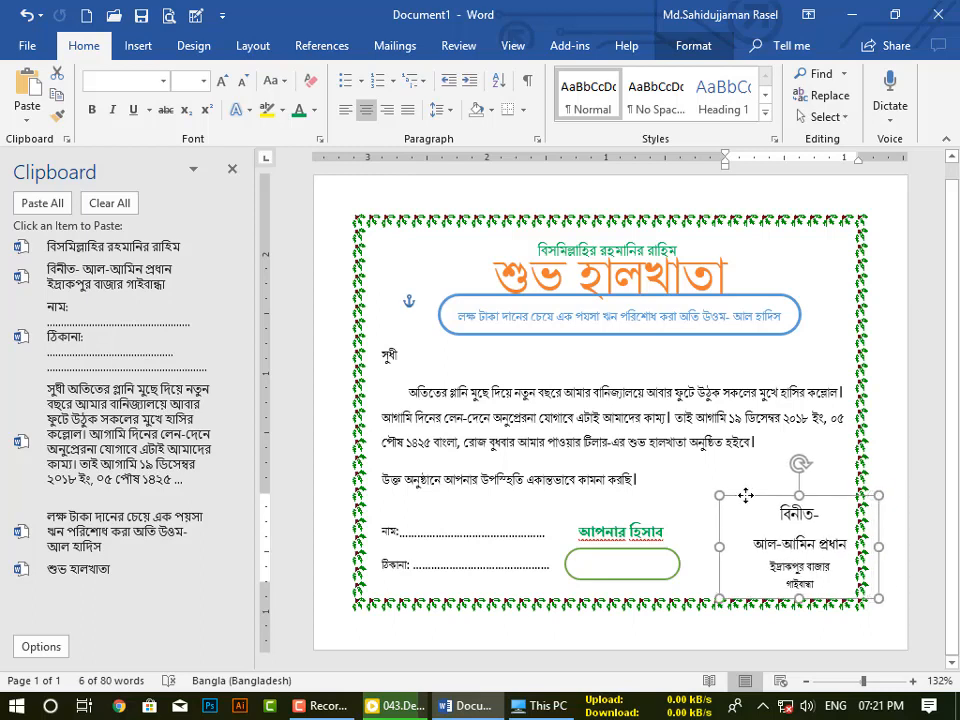
click(708, 474)
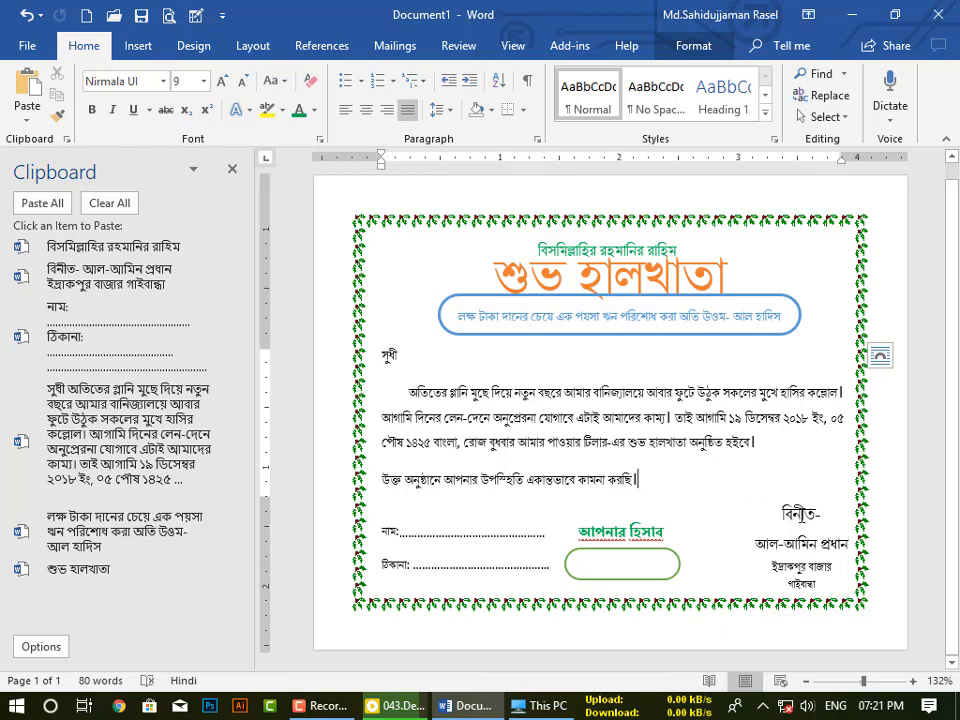
In the sender block, colour the word "বিনীত-" standard red and the sender's name line light blue.
click(781, 512)
drag(781, 512, 825, 513)
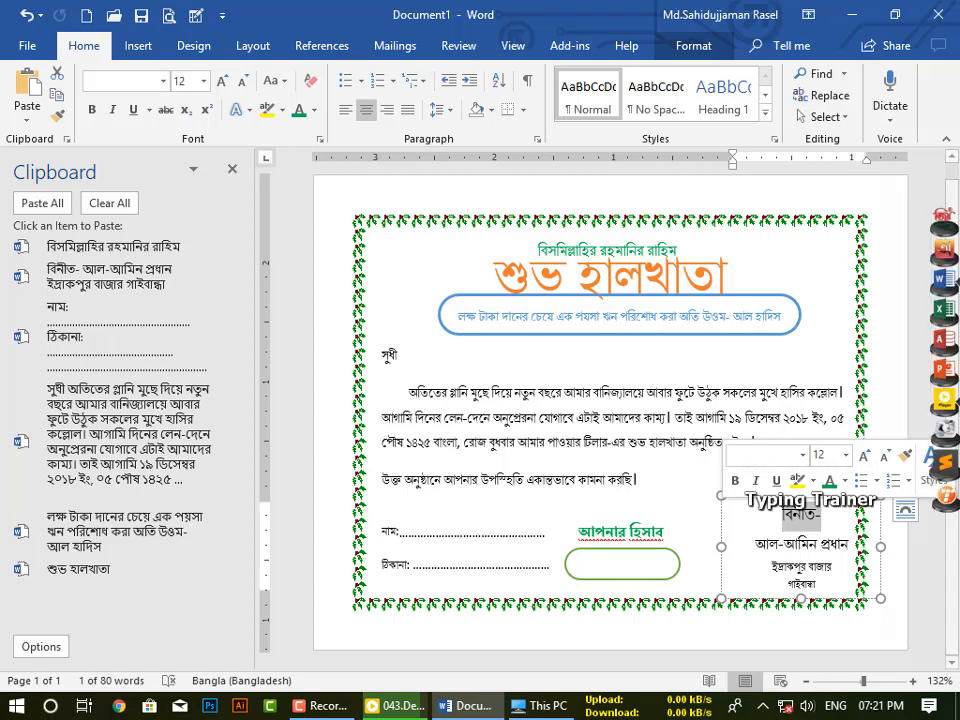
click(313, 111)
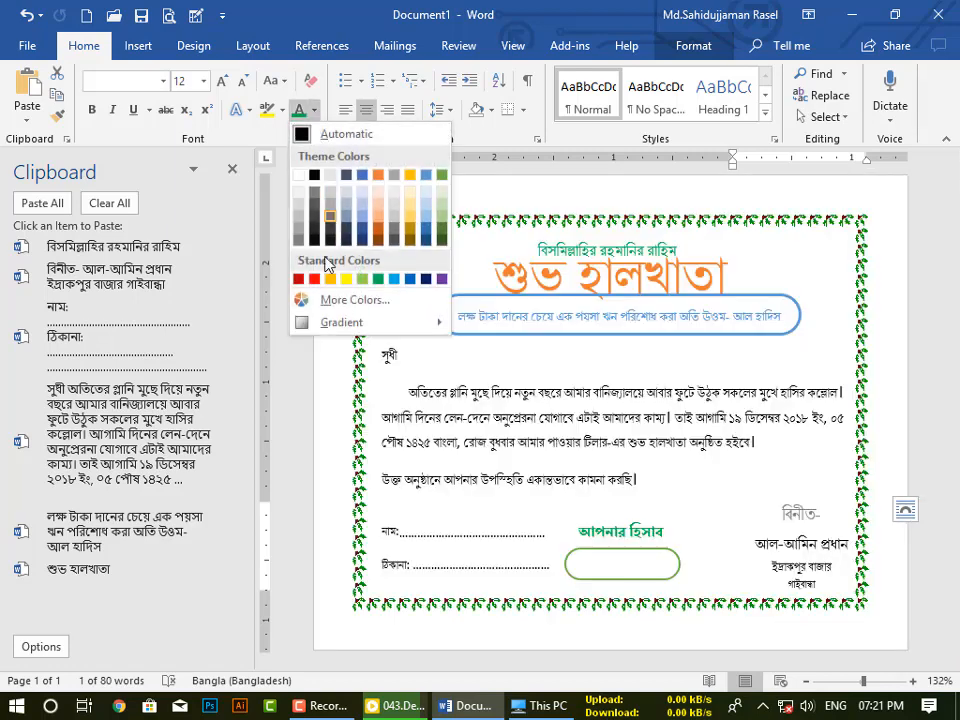
click(314, 280)
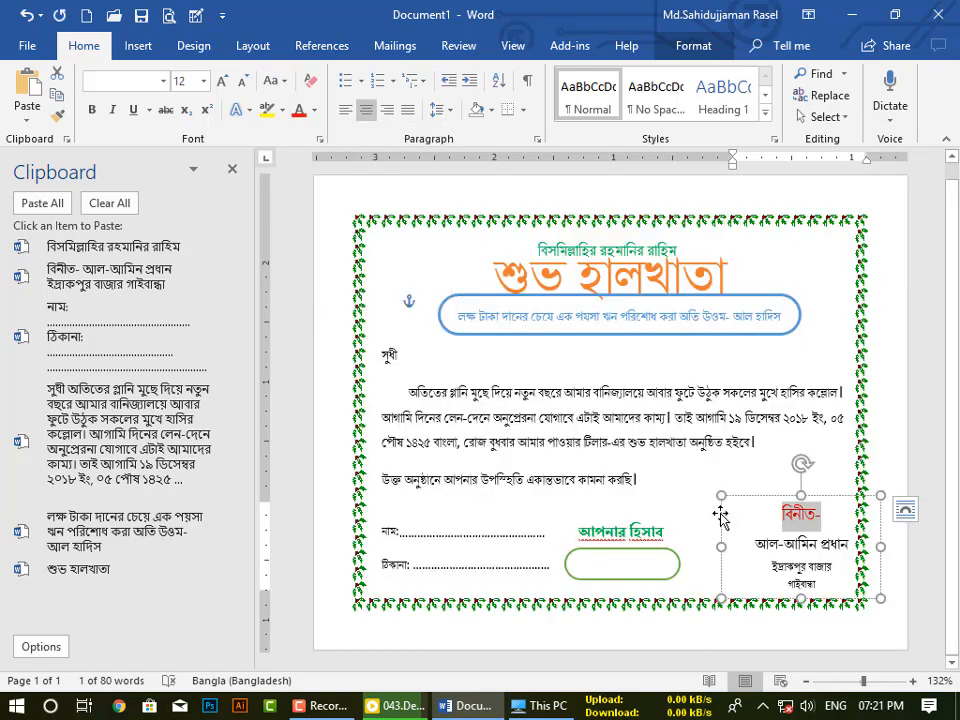
click(763, 543)
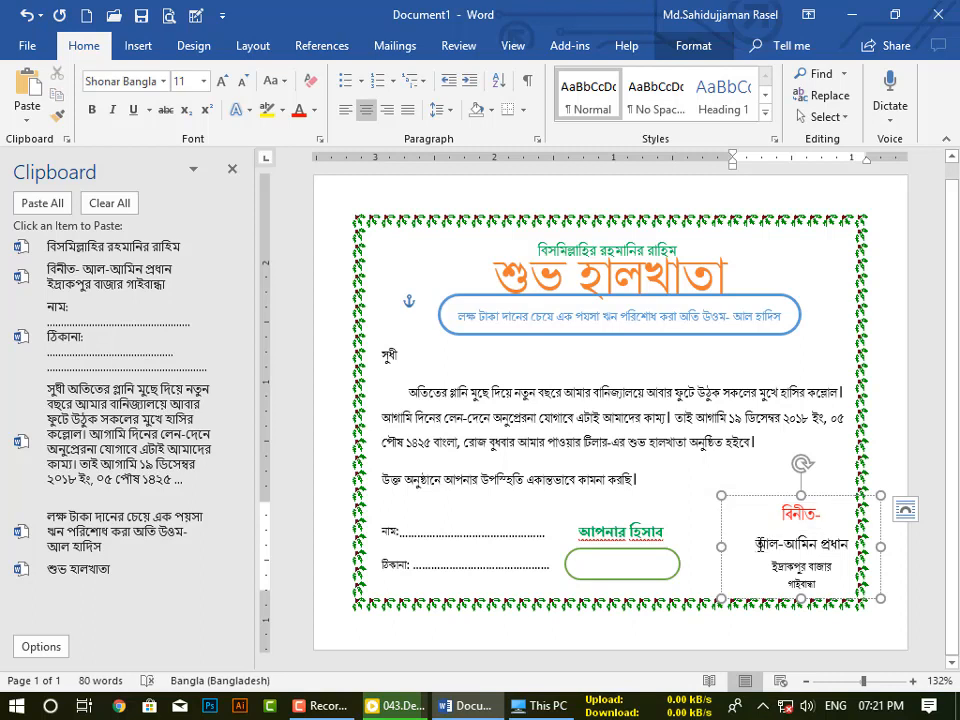
drag(757, 543, 850, 544)
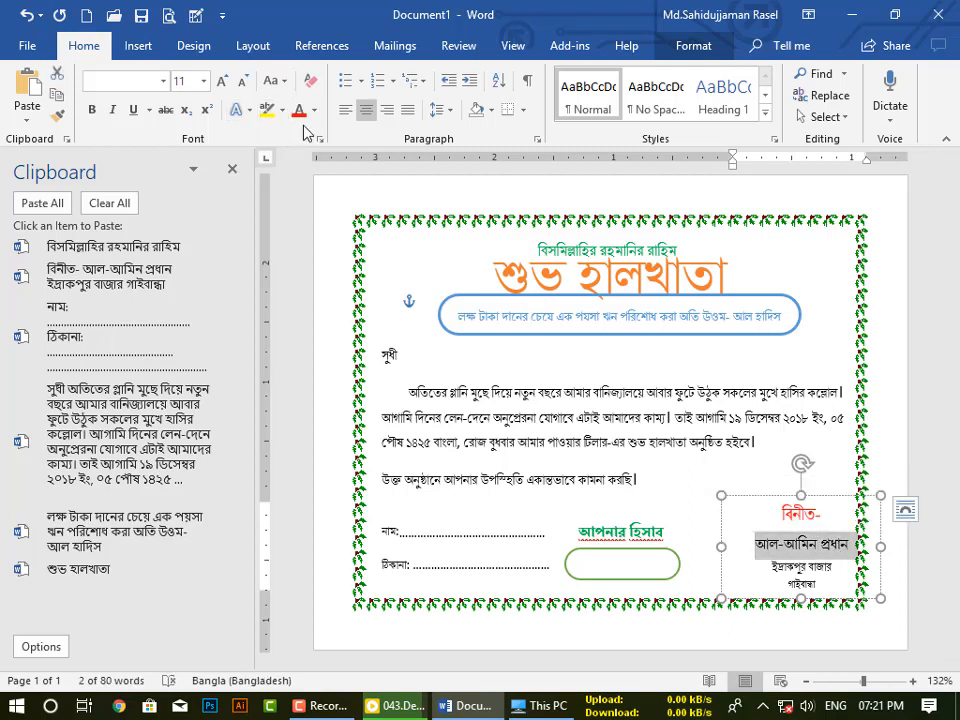
click(314, 110)
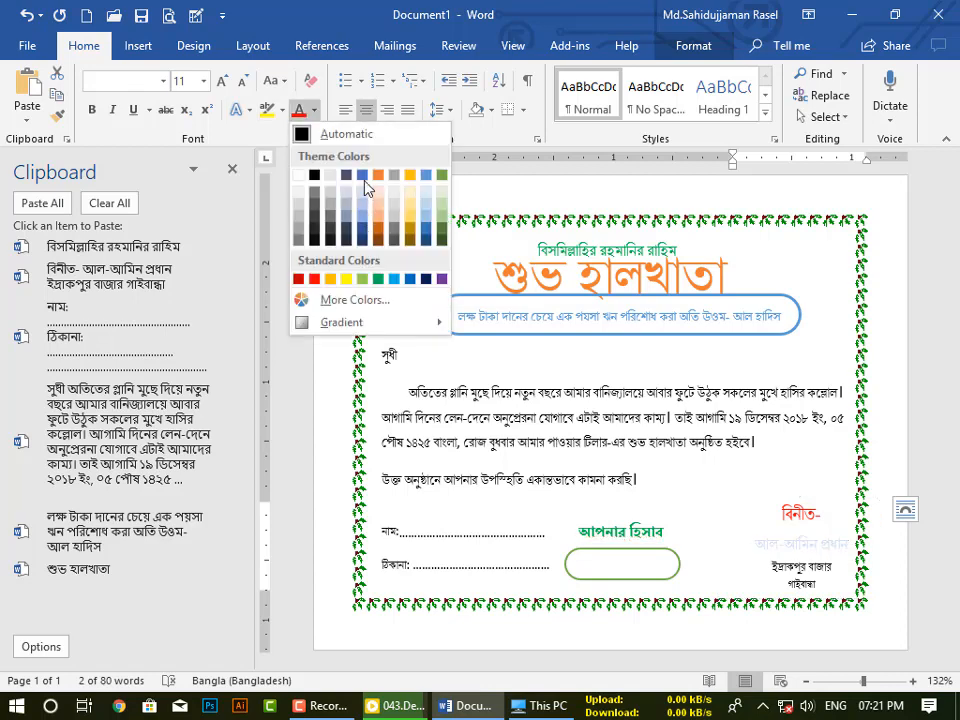
click(394, 279)
Colour the two address lines under the sender's name standard red.
click(778, 568)
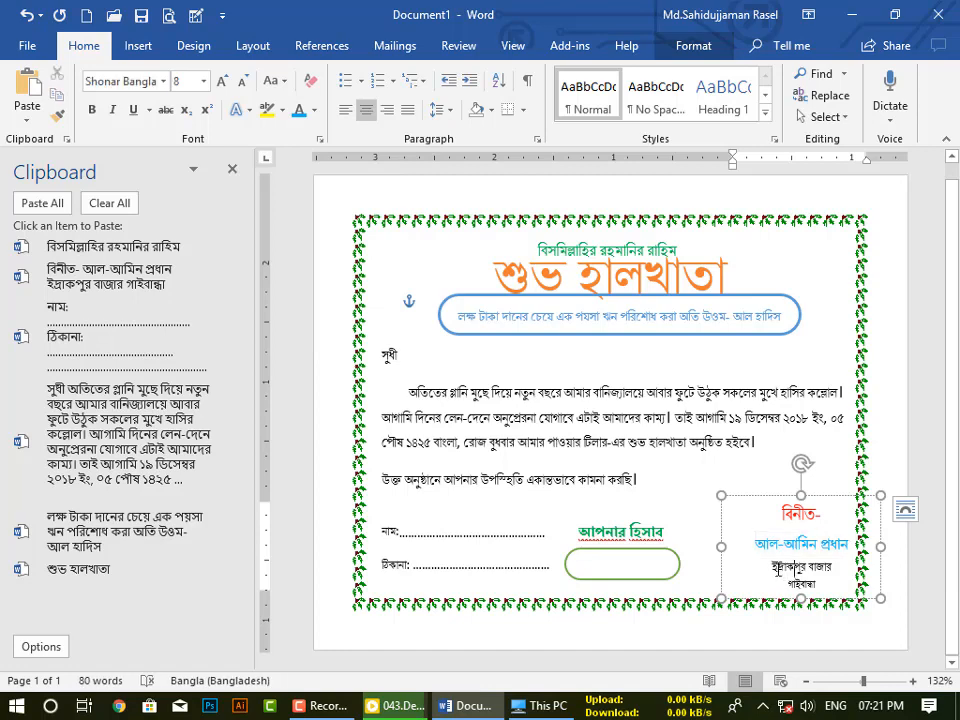
drag(787, 566, 816, 585)
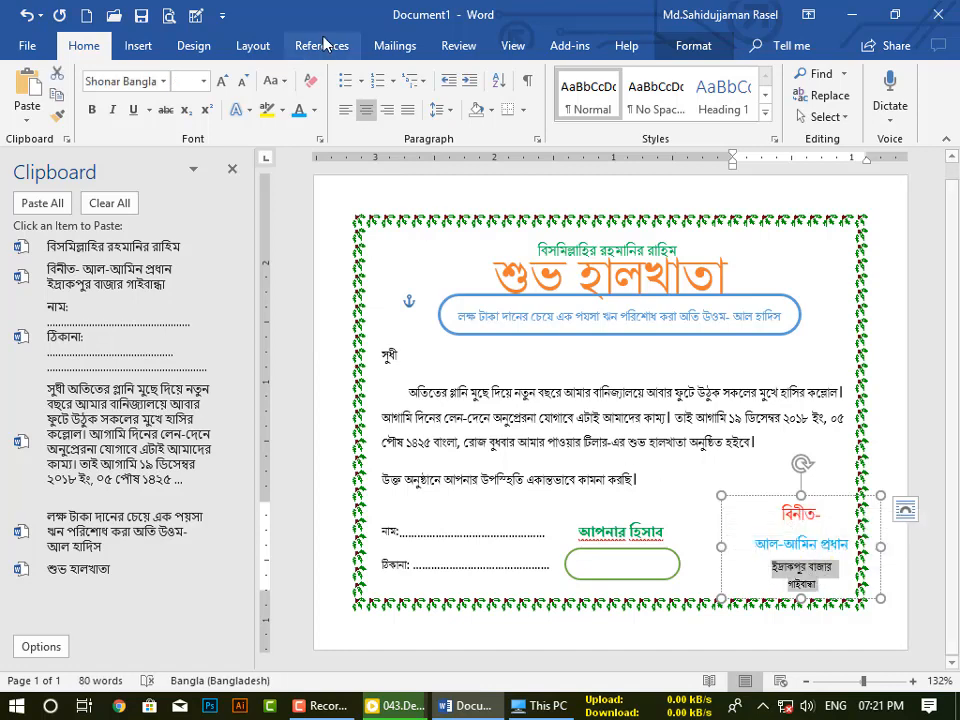
click(314, 110)
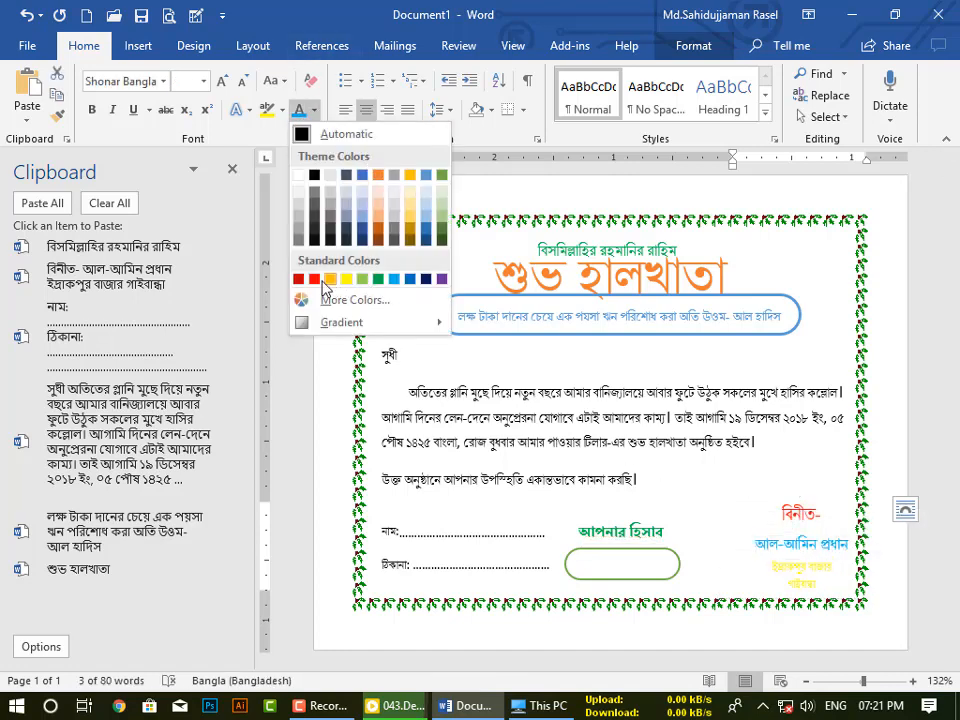
click(315, 281)
click(663, 477)
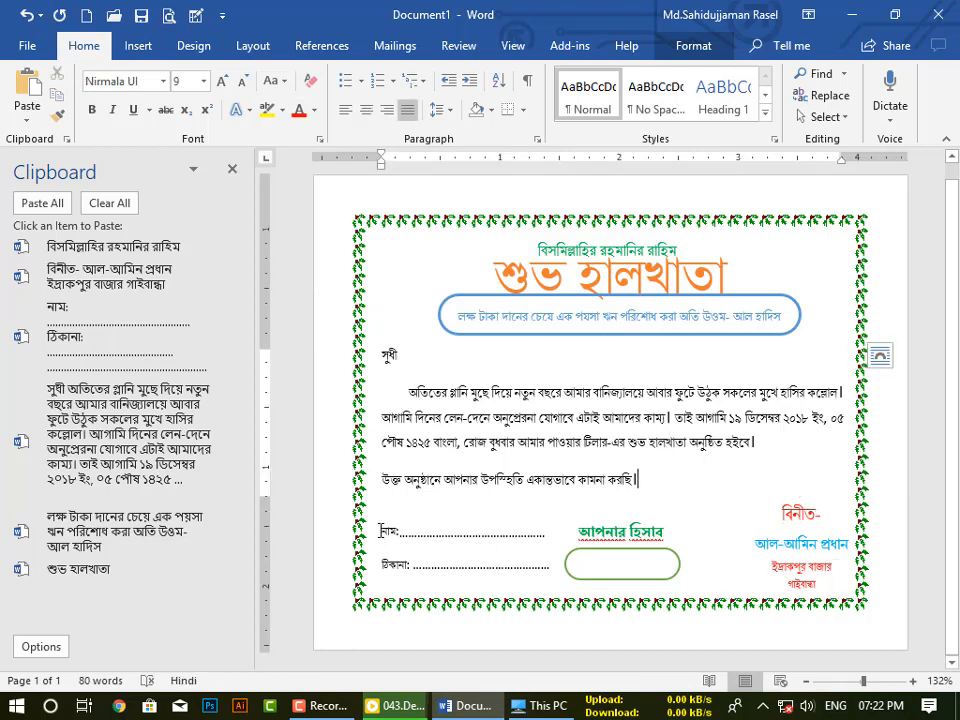
Colour the dotted "নাম:" and "ঠিকানা:" lines standard blue.
drag(386, 532, 429, 561)
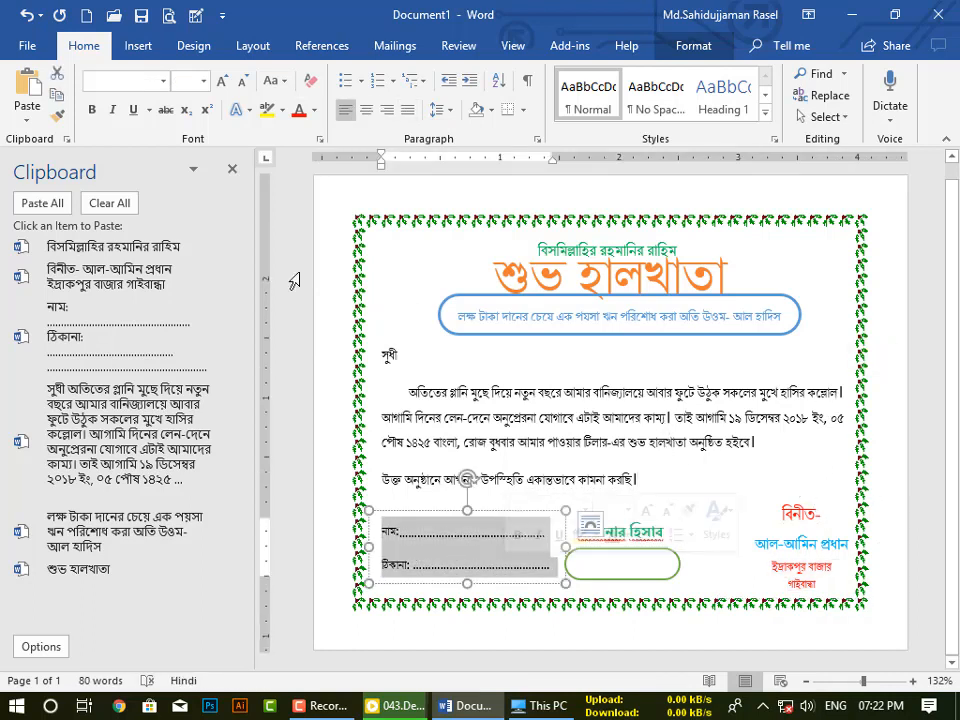
click(315, 111)
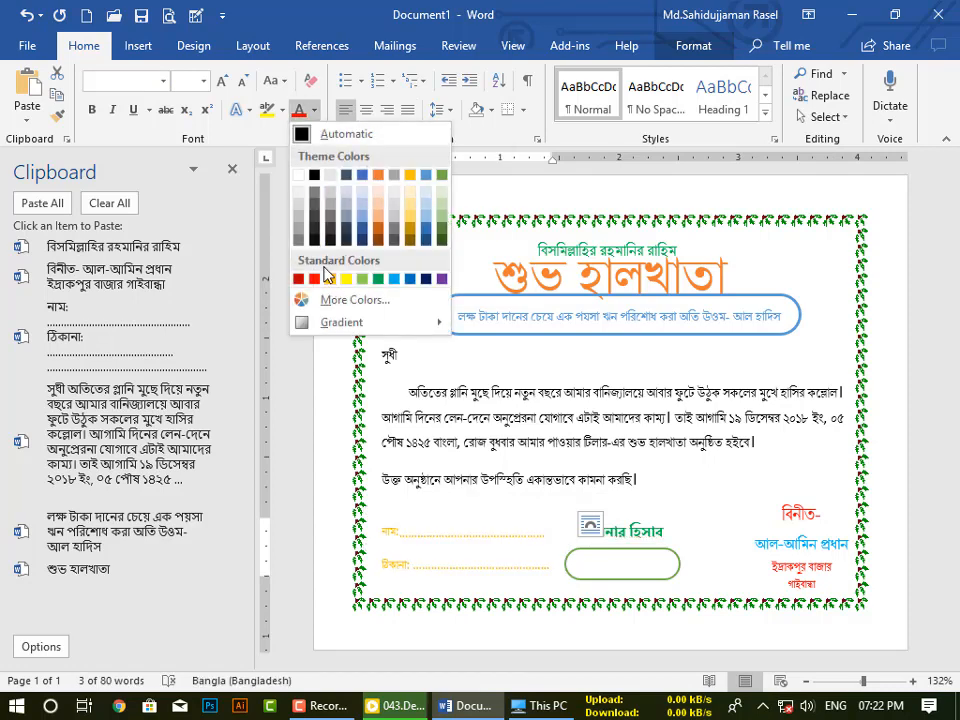
click(400, 280)
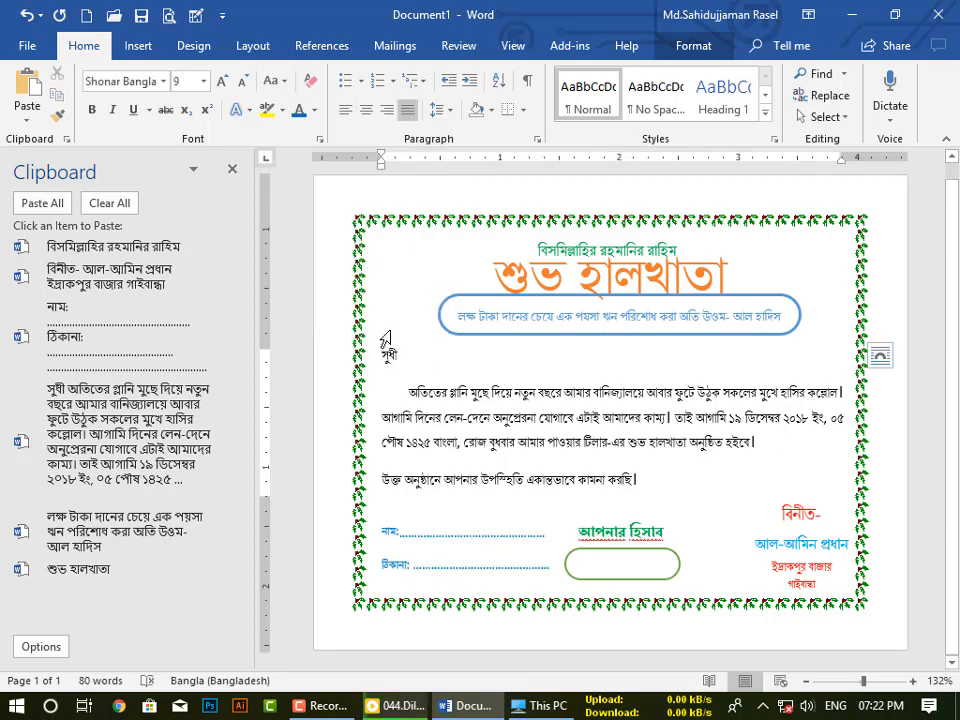
Colour the whole invitation text, from "সুধী" through its closing sentence, standard blue.
click(397, 335)
click(397, 358)
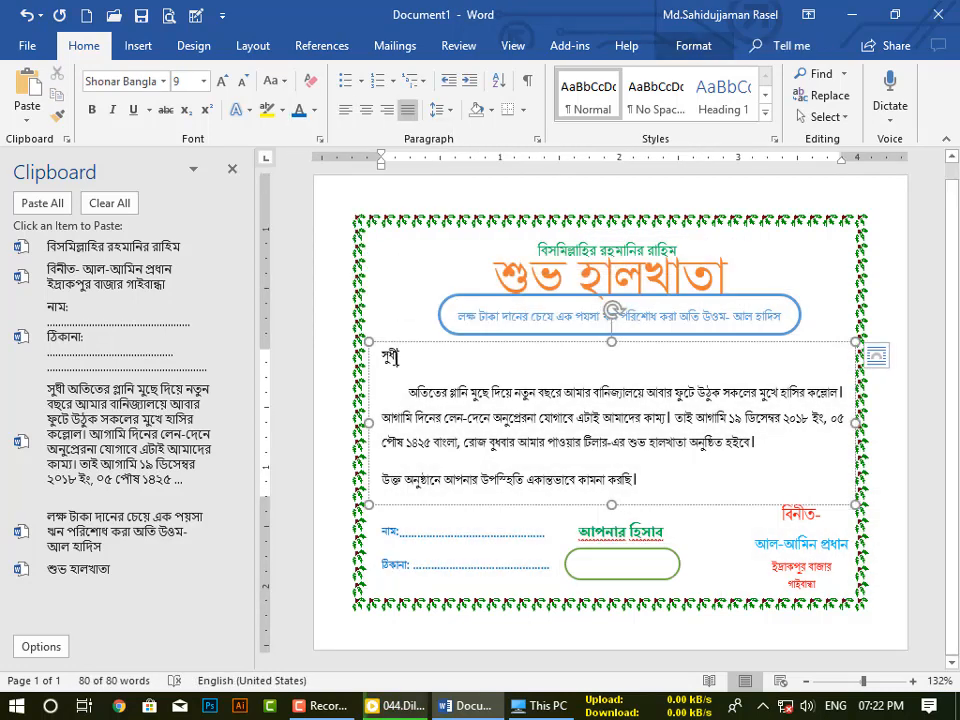
drag(382, 356, 643, 476)
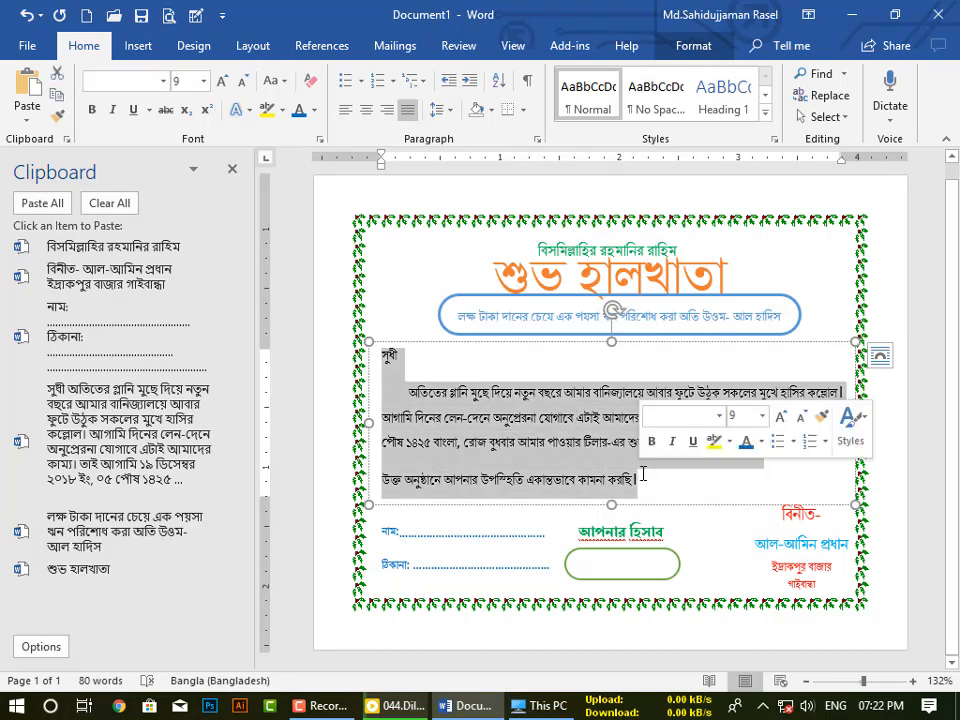
click(314, 112)
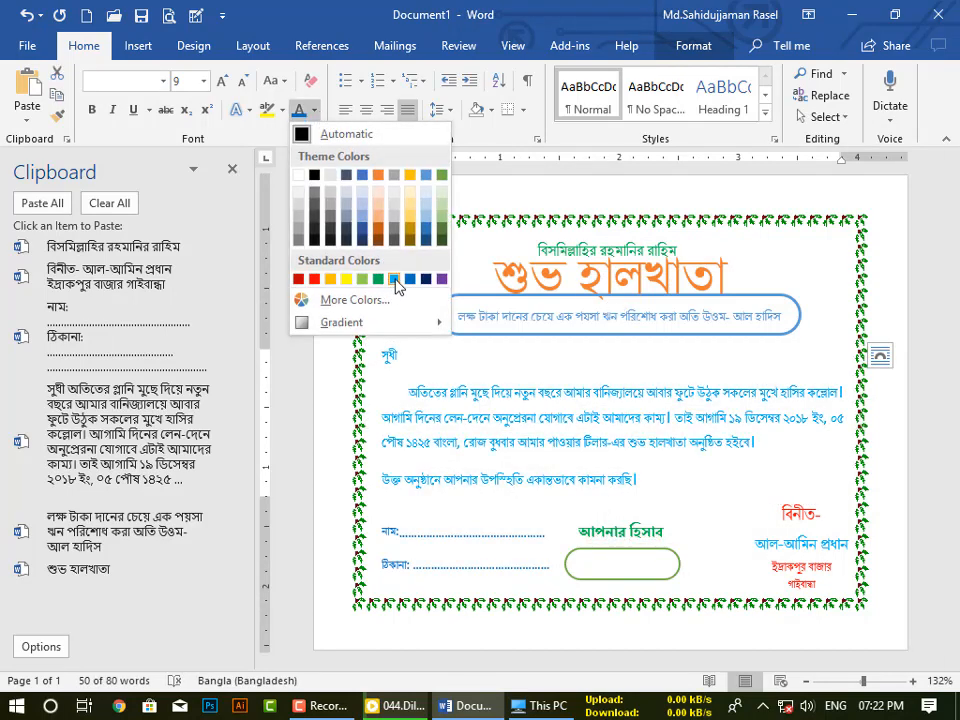
click(409, 287)
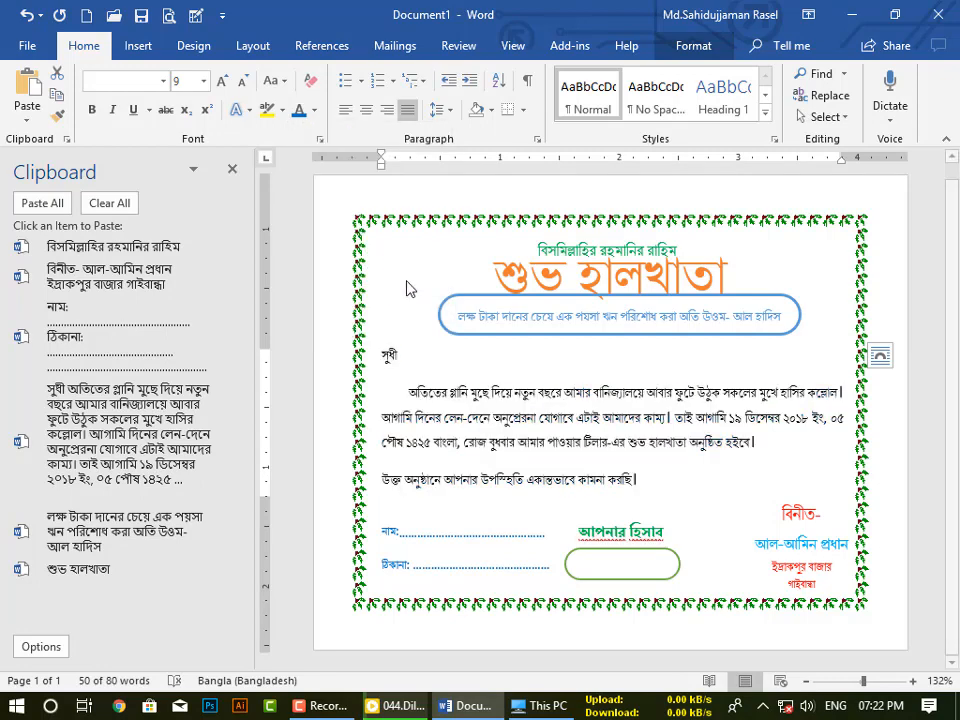
click(655, 484)
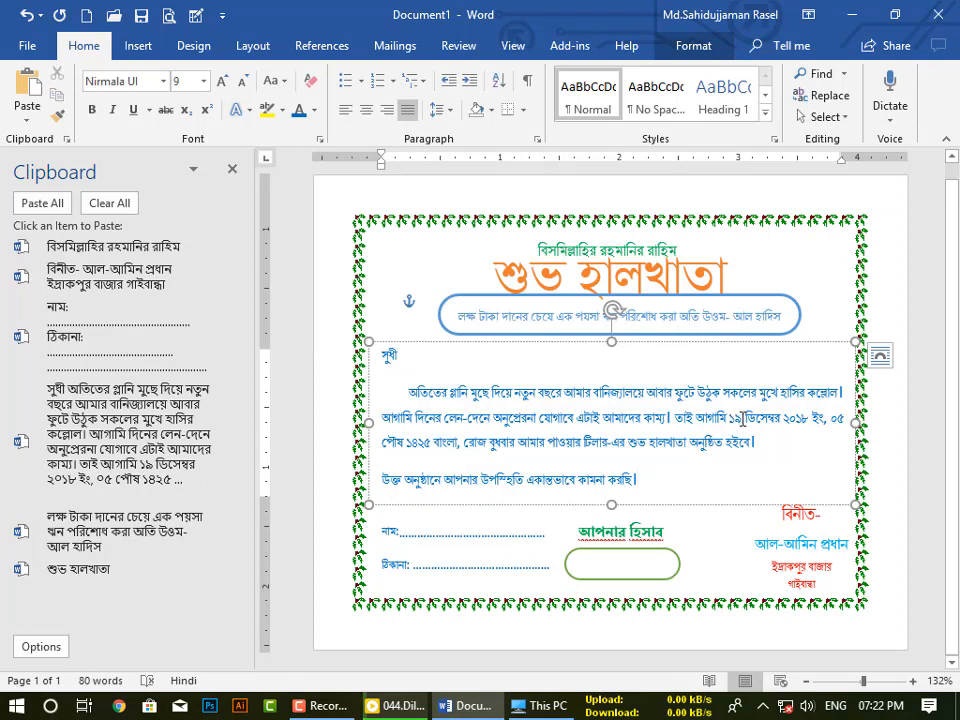
In the invitation paragraph, colour the event date from "১৯ ডিসেম্বর" to "রোজ বুধবার" standard red and "পাওয়ার টিলার-এর" purple.
drag(733, 418, 516, 452)
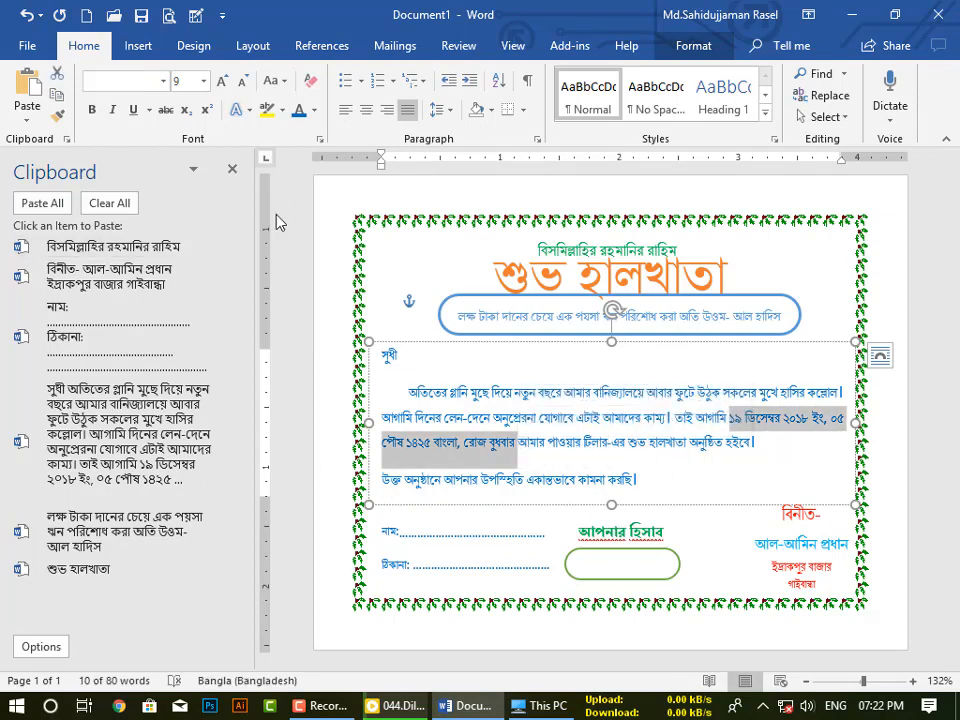
click(313, 110)
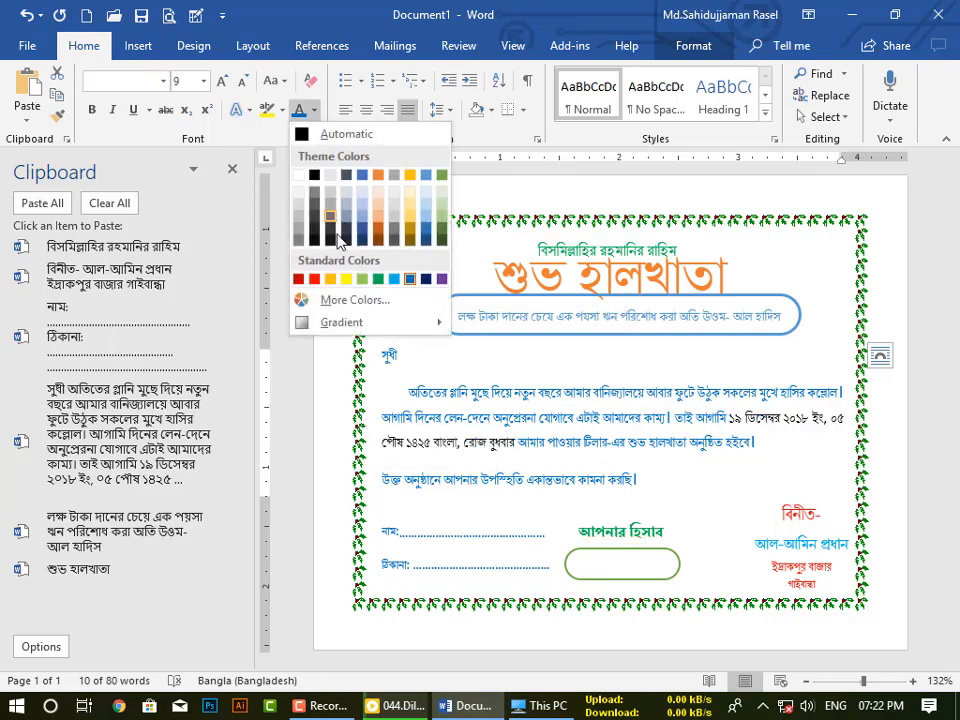
click(314, 280)
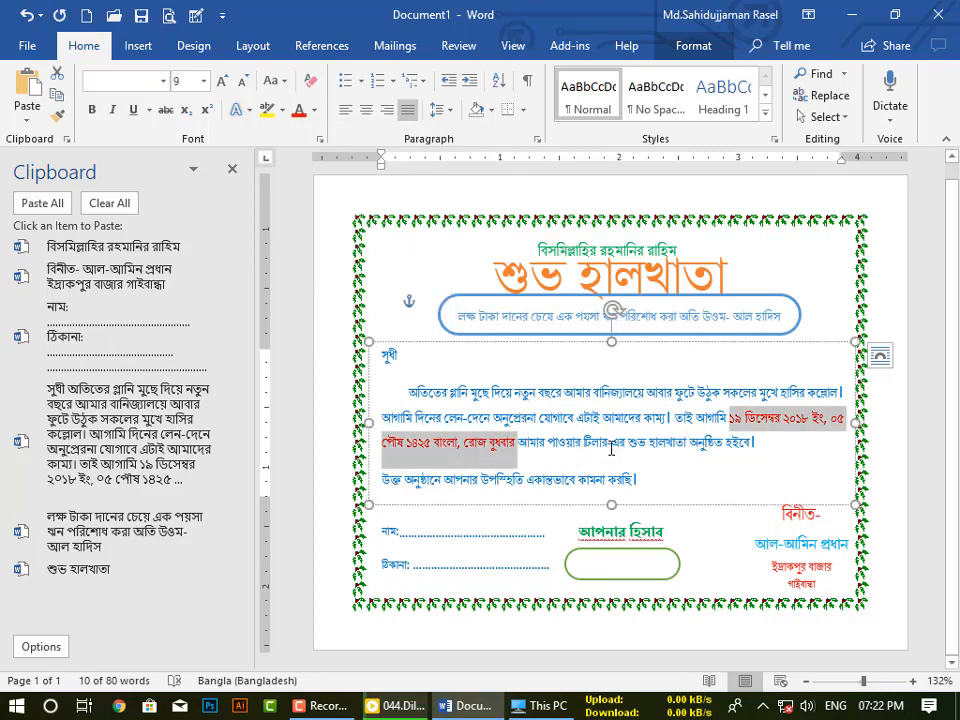
drag(546, 450, 617, 444)
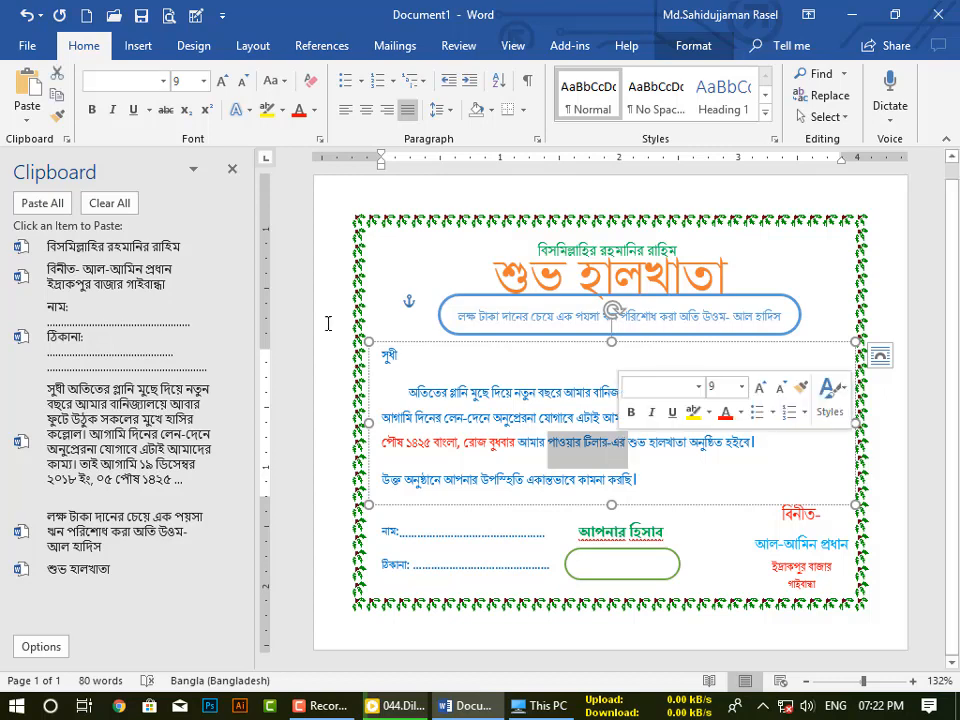
click(317, 112)
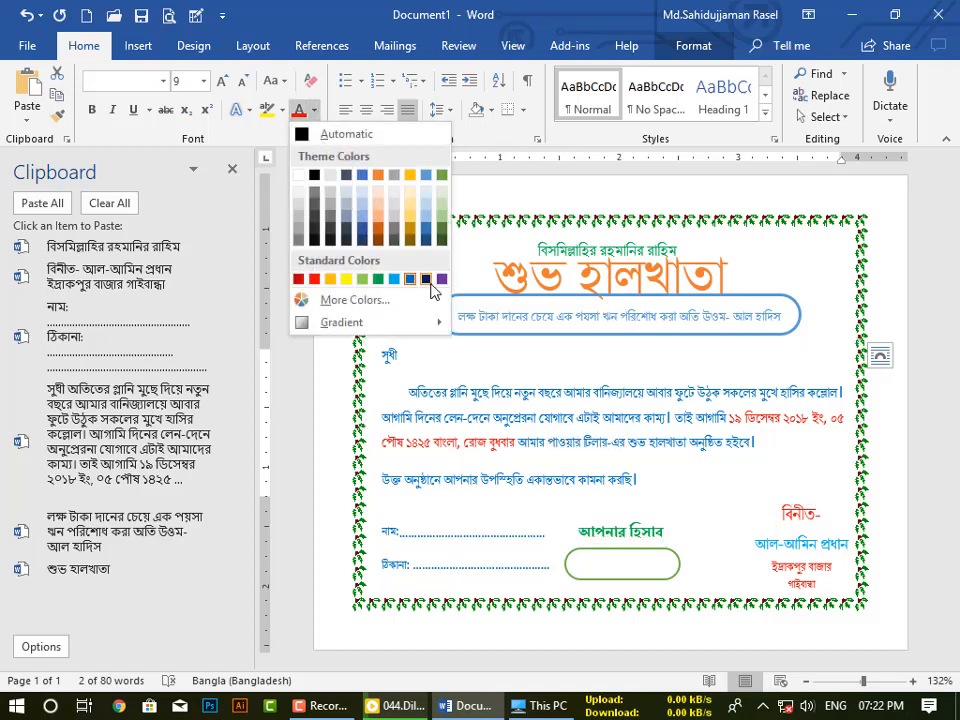
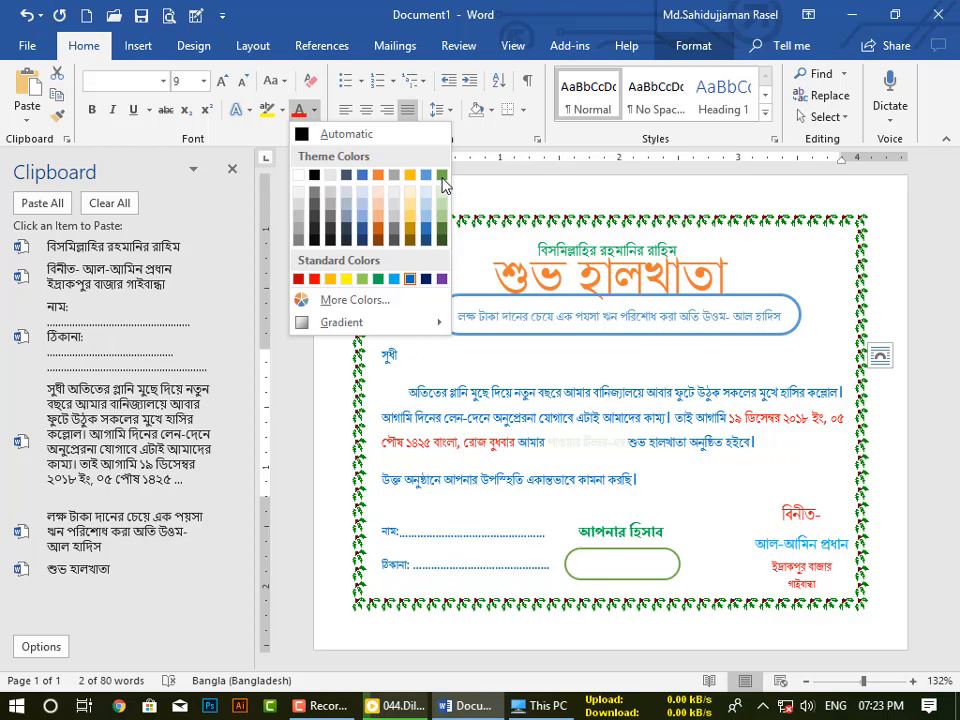
click(442, 283)
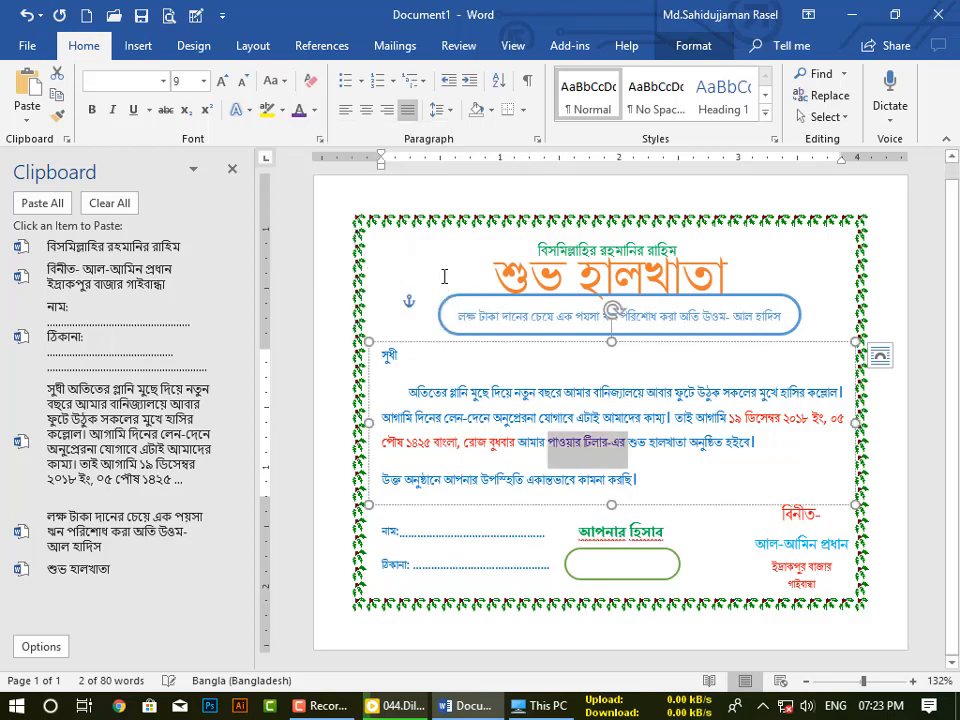
click(659, 446)
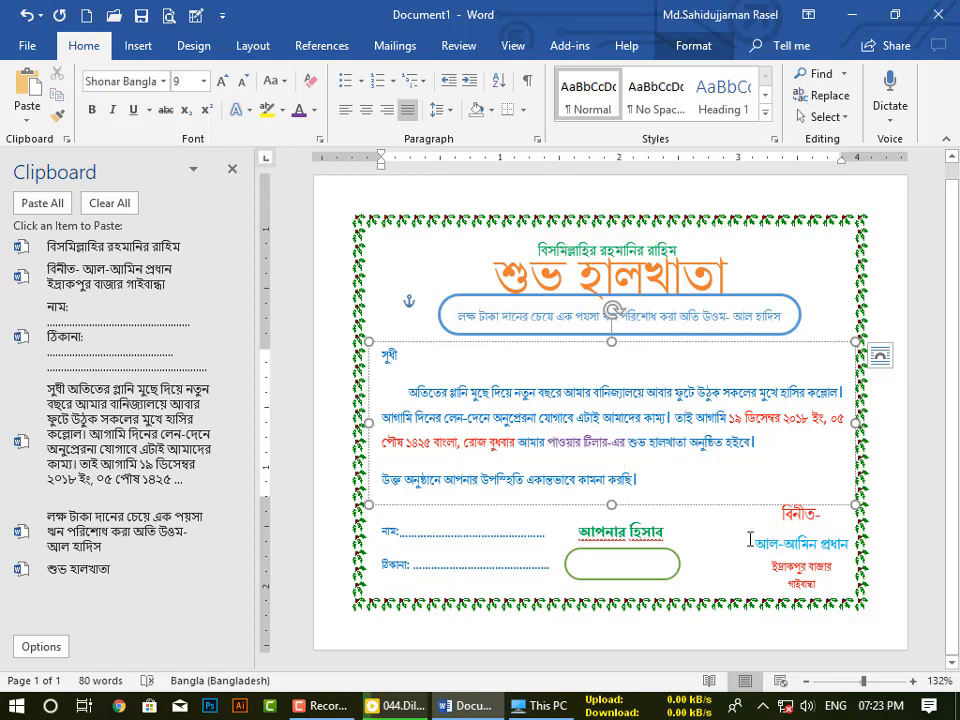
Apply the transparent preset shape style with a blue outline to the empty rounded box below "আপনার হিসাব".
click(661, 570)
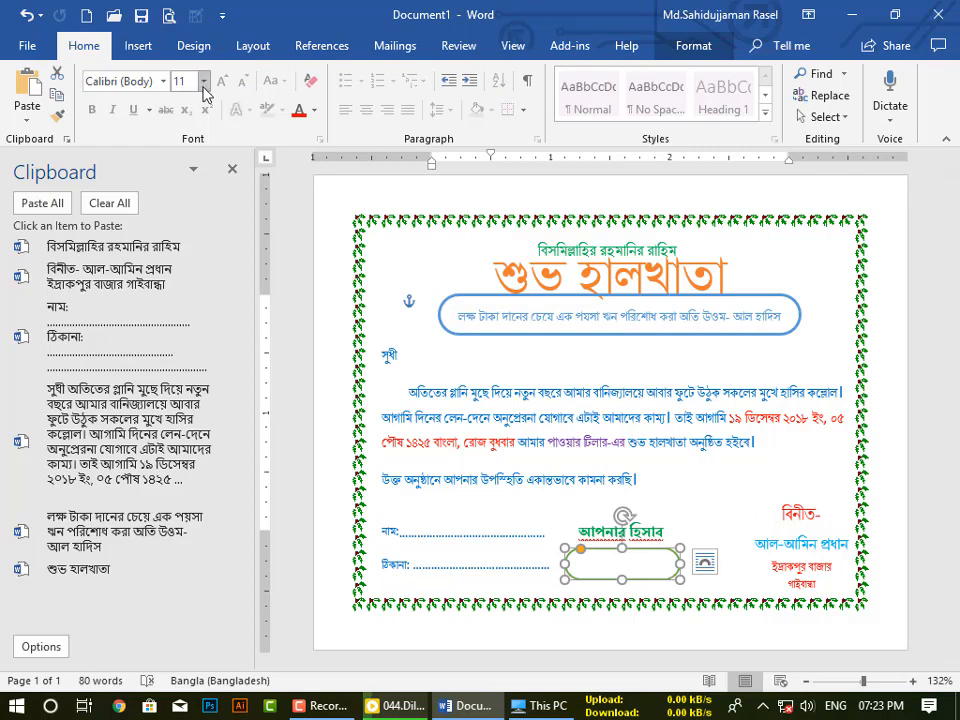
click(710, 58)
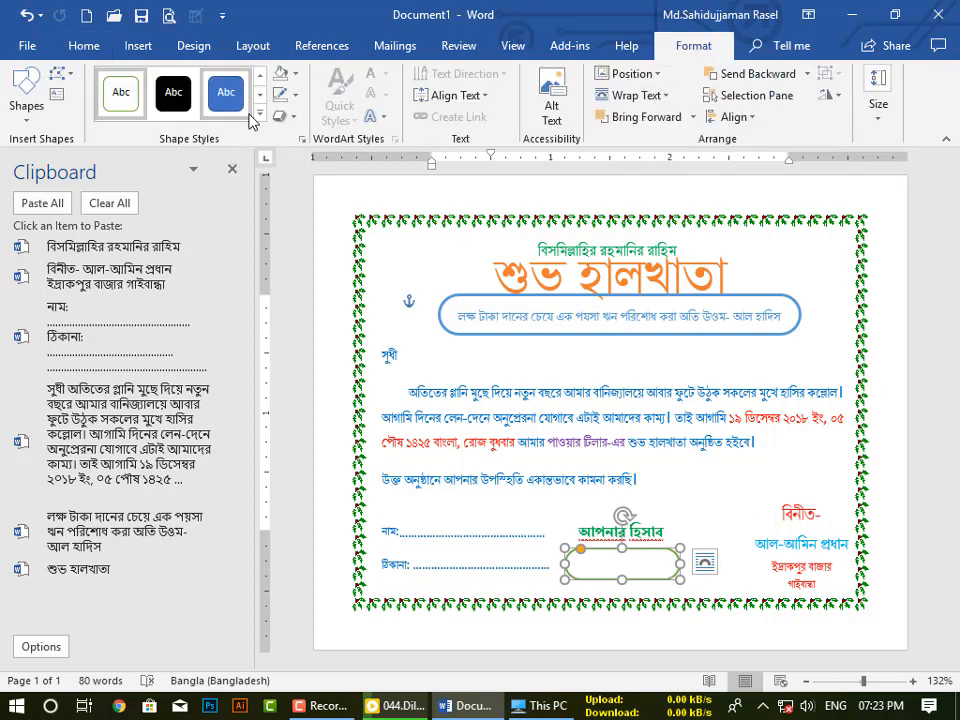
click(253, 120)
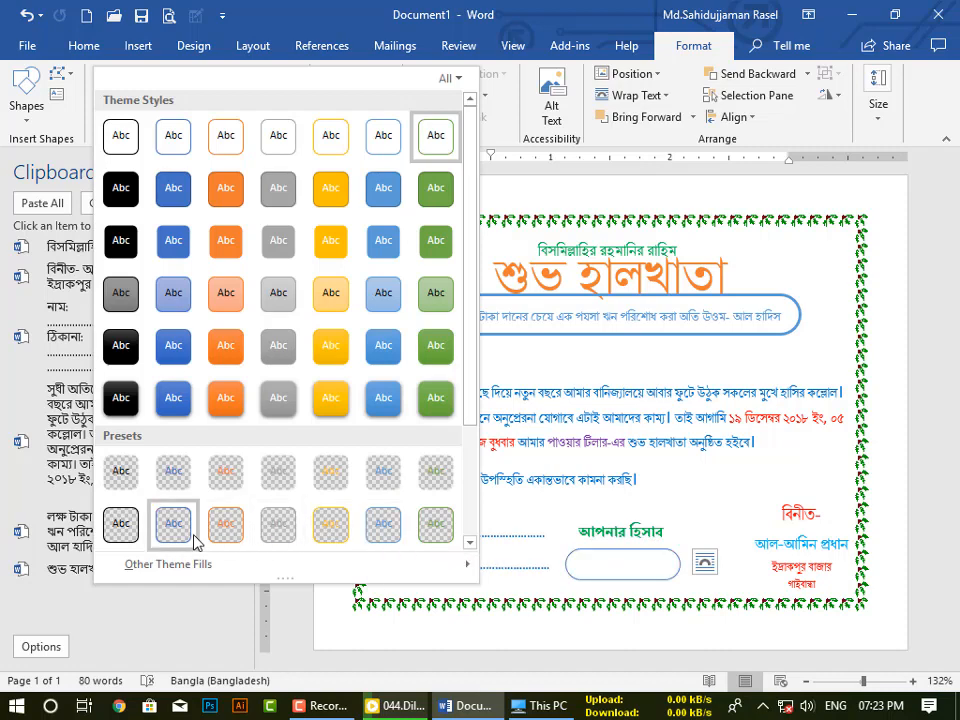
click(170, 528)
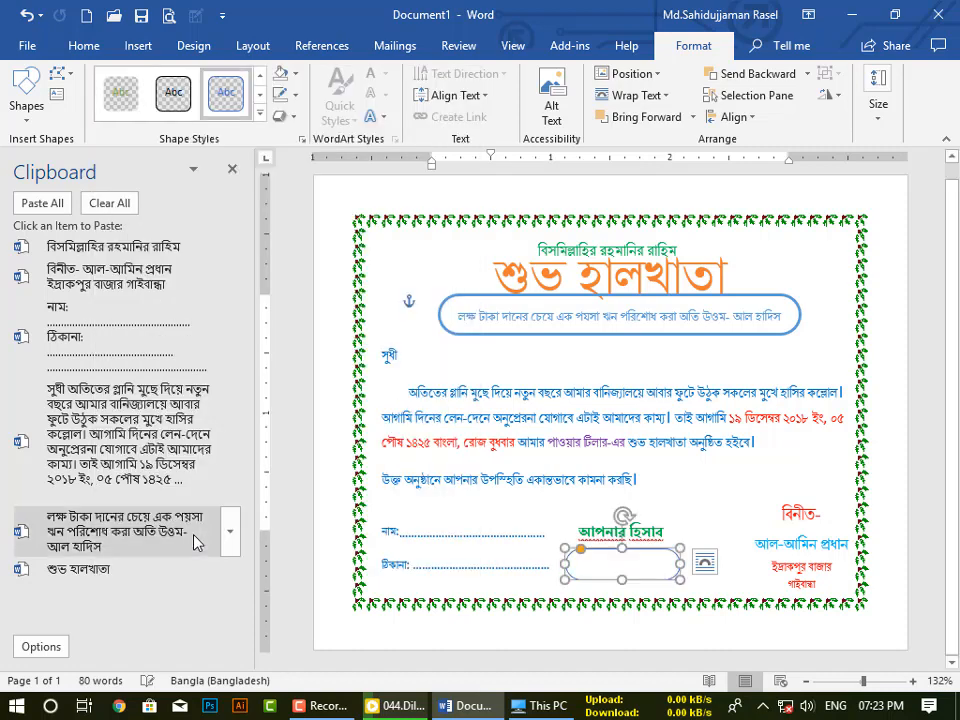
Set the outline of the empty rounded box to standard green and give it a heavier line weight.
click(289, 95)
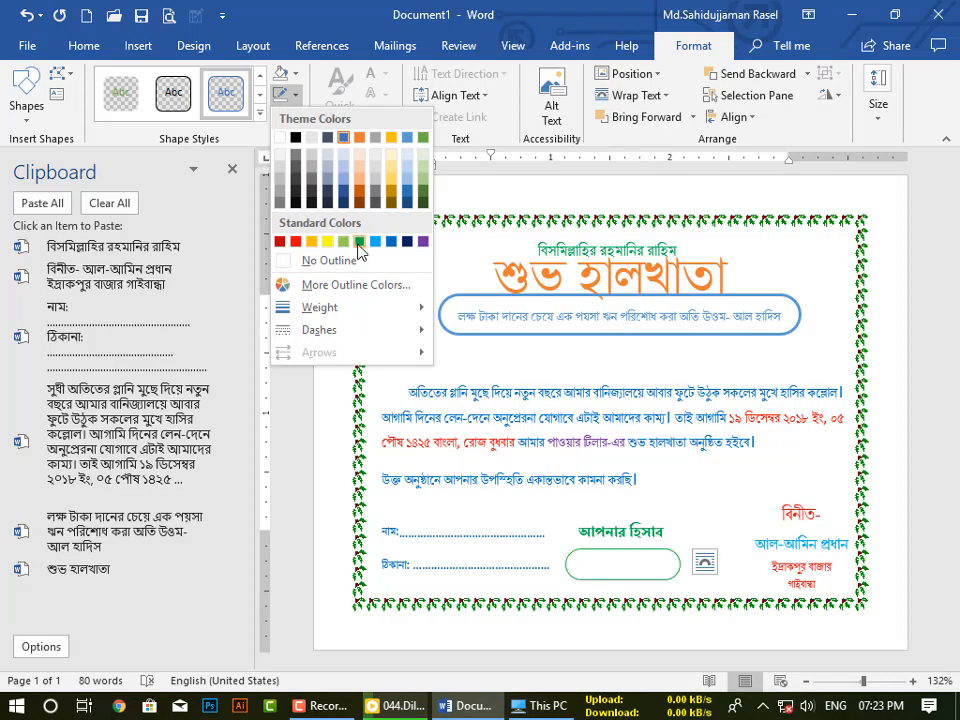
click(360, 243)
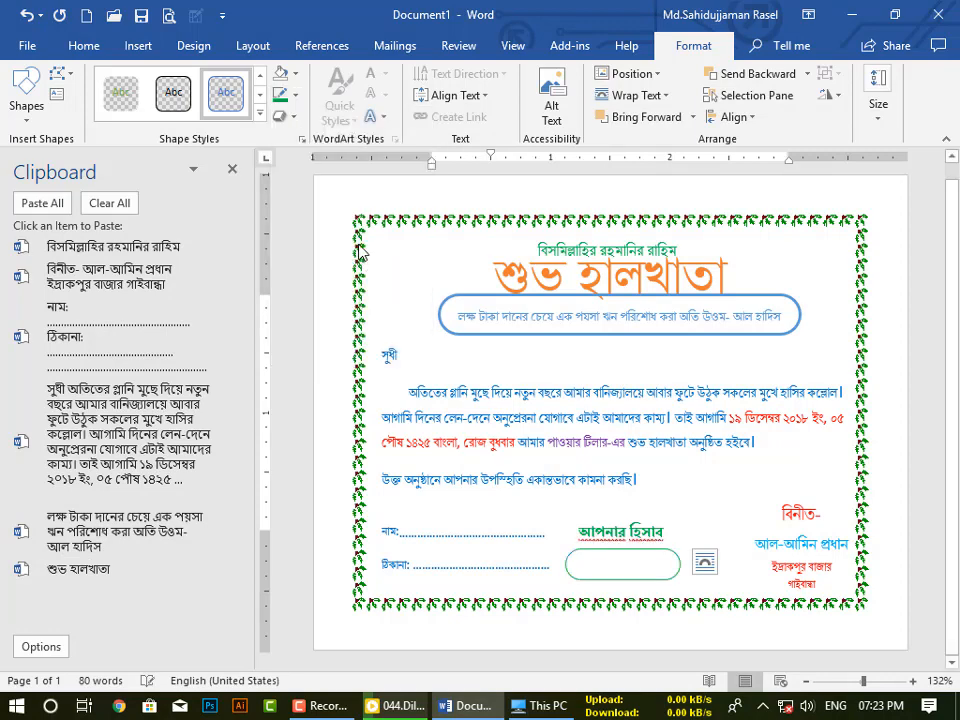
click(294, 95)
mouse_move(405, 308)
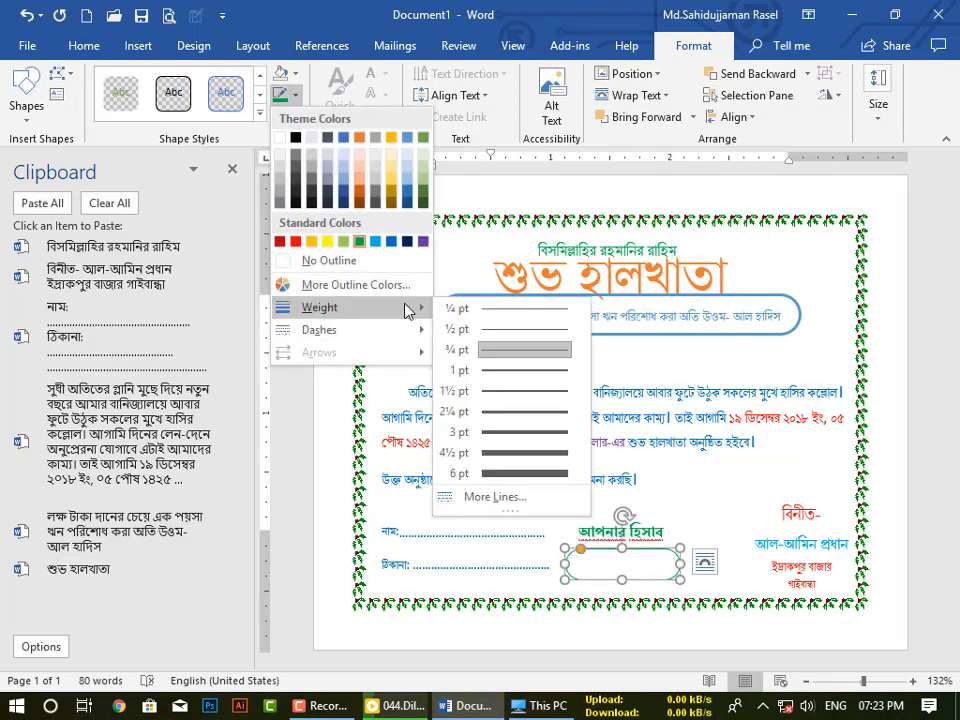
click(509, 399)
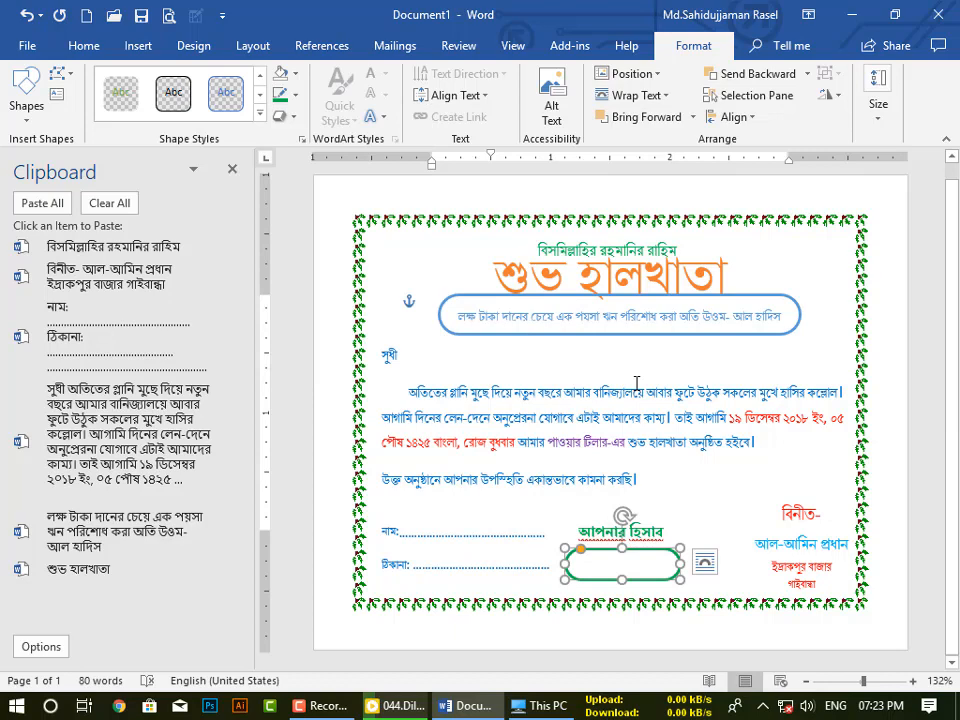
click(757, 281)
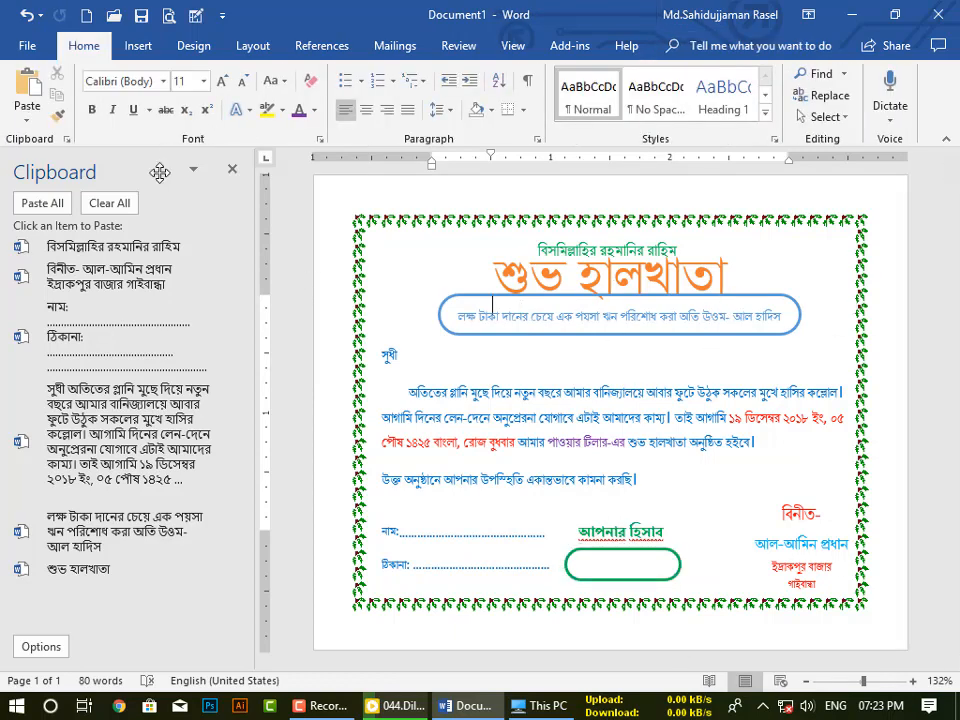
Draw a rectangle in the card's upper-left corner beside the title, raise it slightly and widen it toward the title.
click(136, 46)
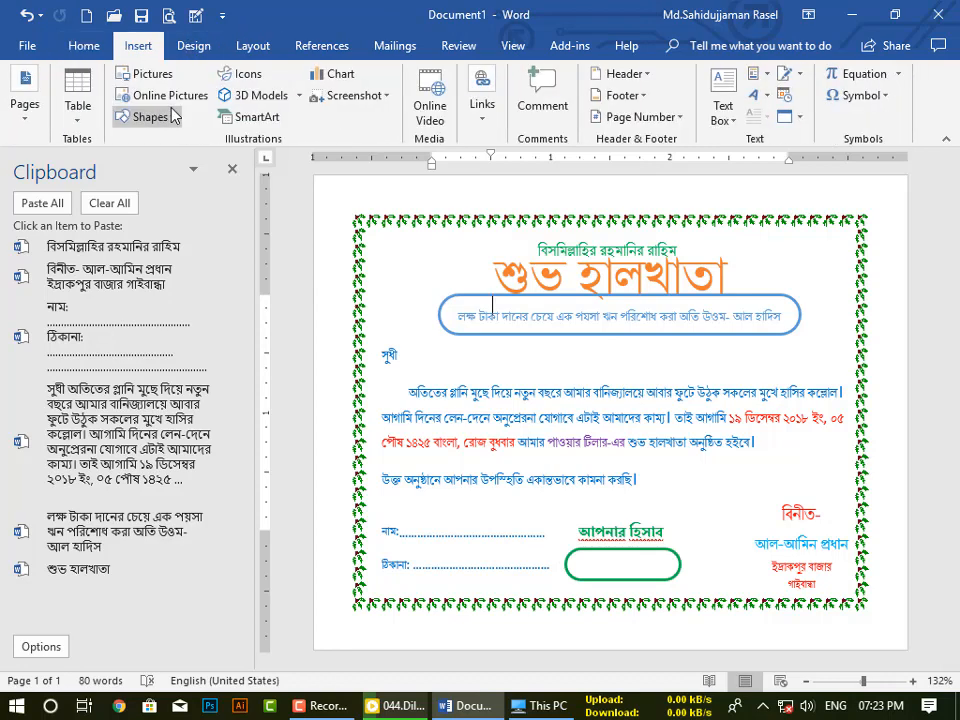
click(152, 117)
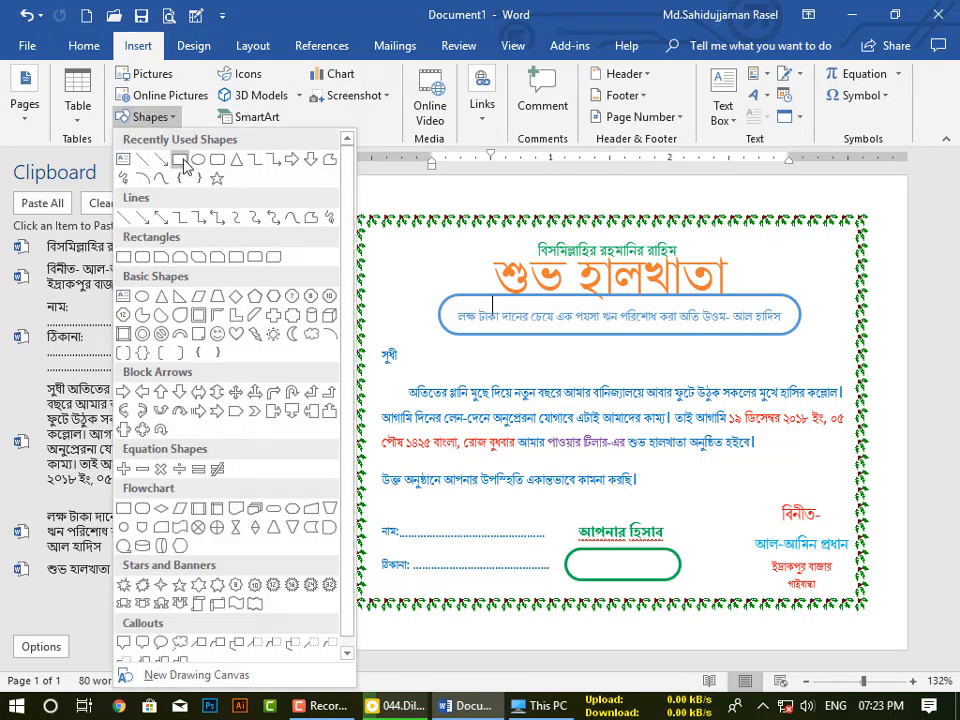
click(181, 160)
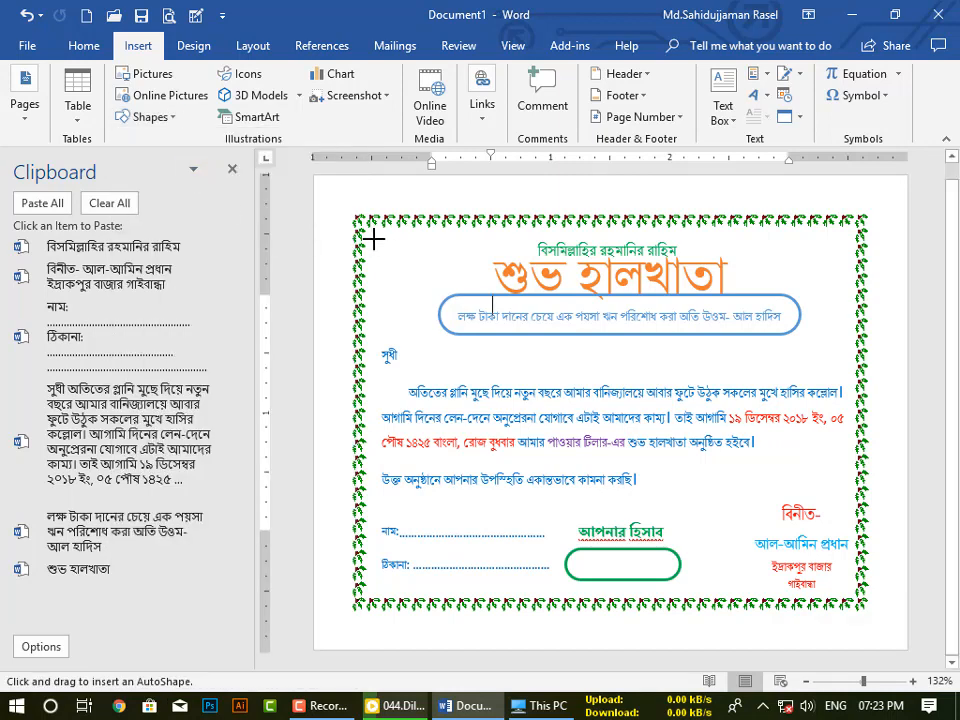
drag(372, 240, 428, 313)
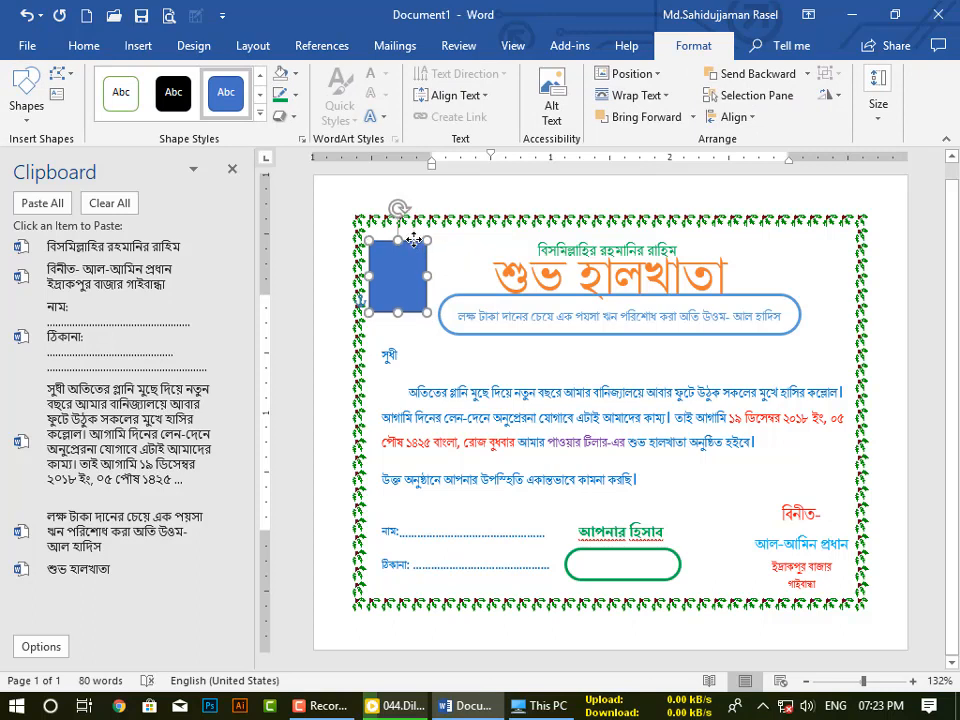
drag(413, 240, 413, 233)
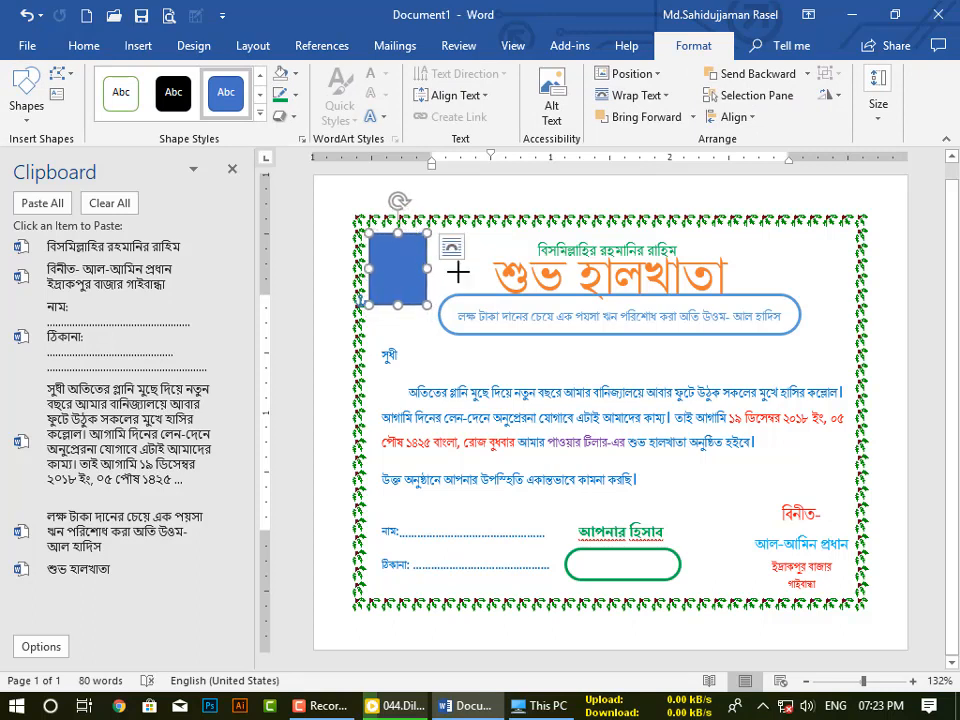
drag(457, 272, 458, 270)
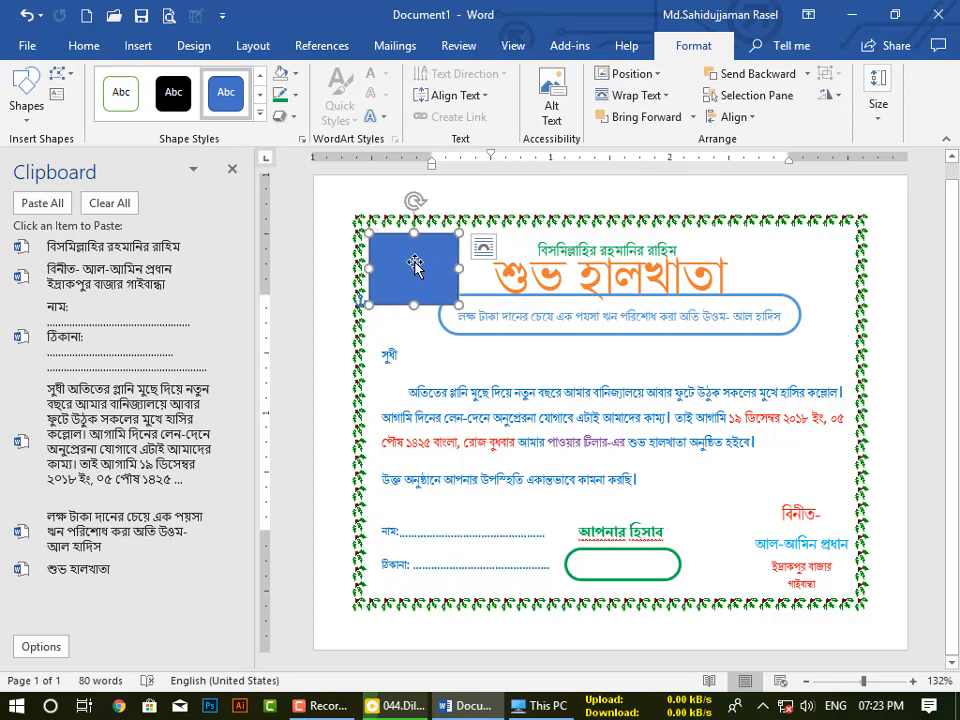
Fill the rectangle with the picture Power tiller.png from the Desktop and tilt it slightly counterclockwise.
click(295, 74)
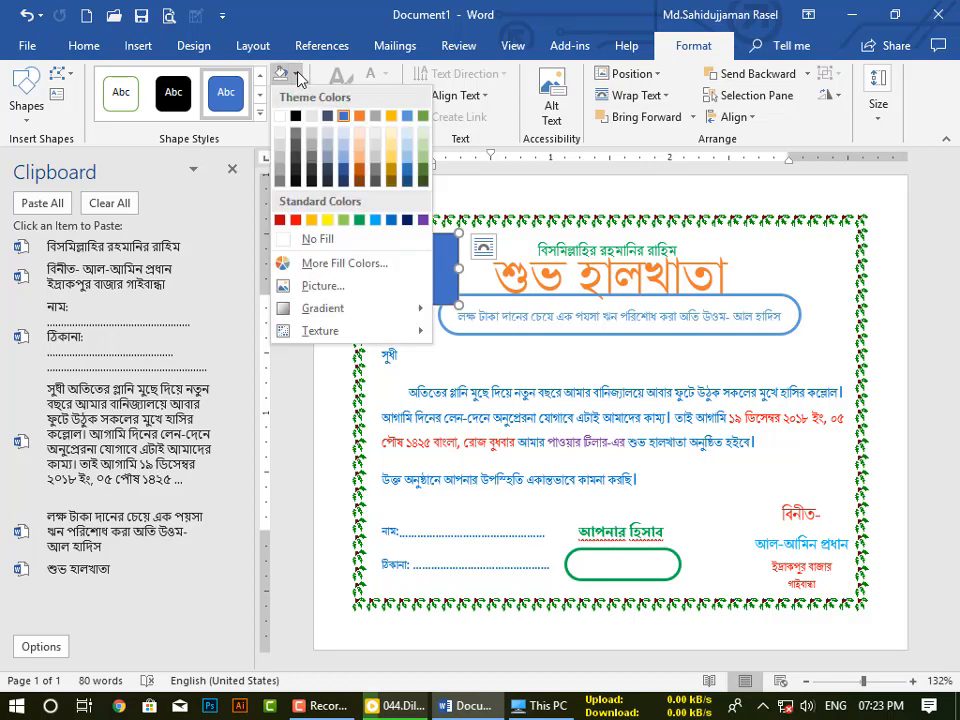
click(330, 285)
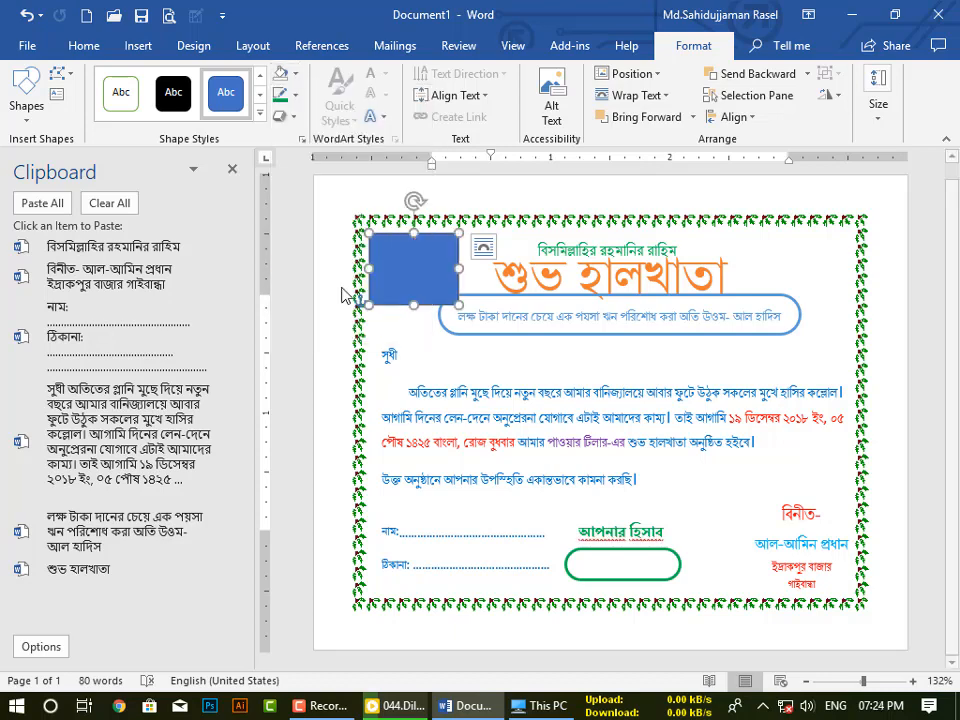
click(297, 331)
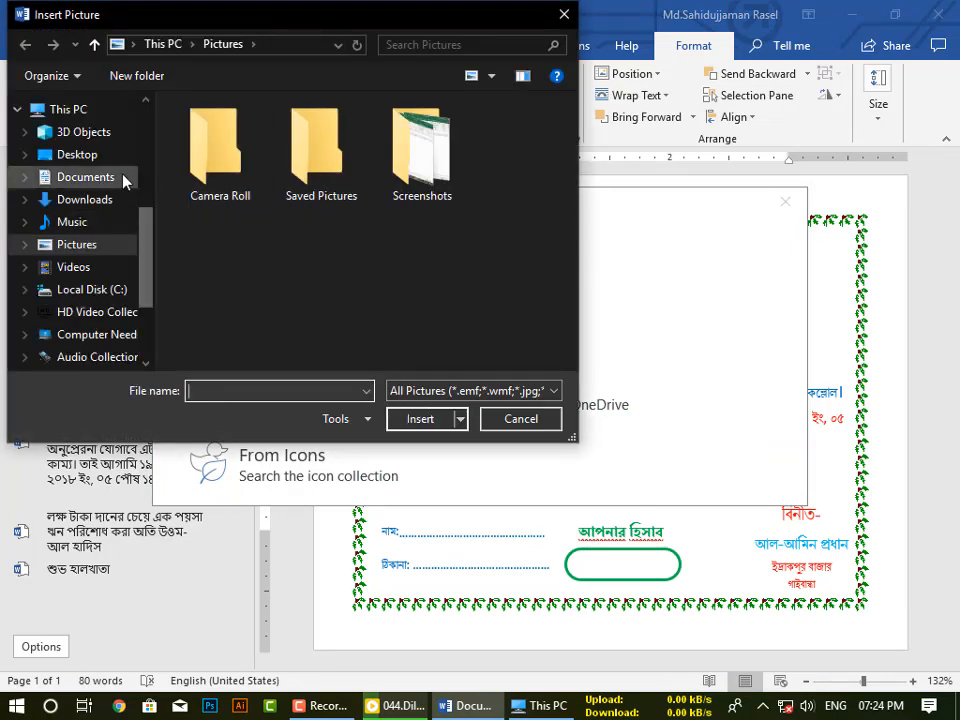
click(124, 158)
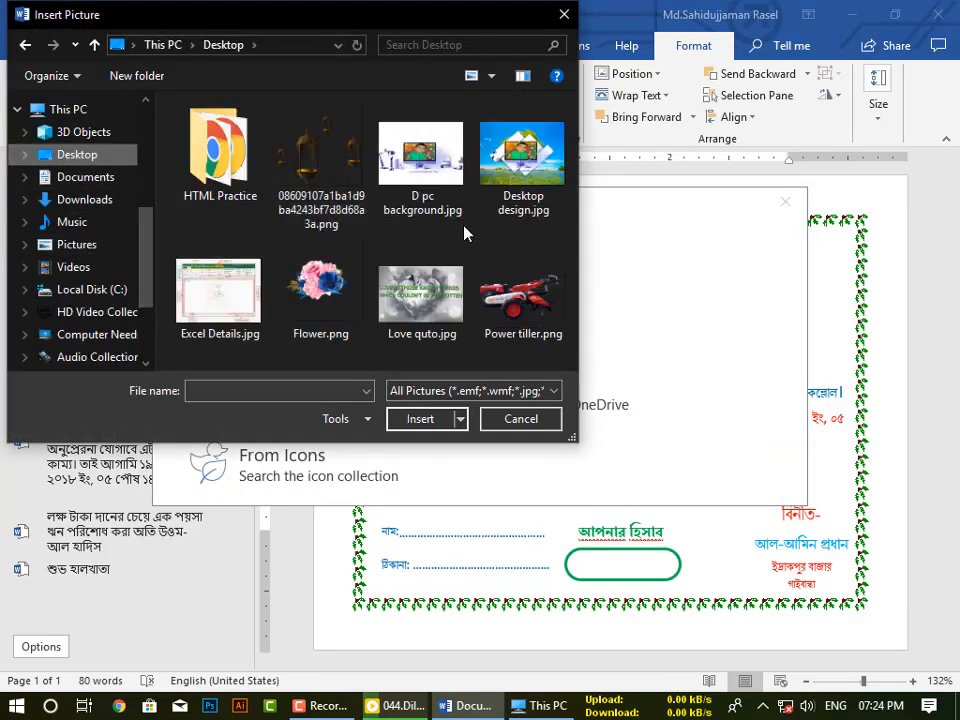
click(523, 295)
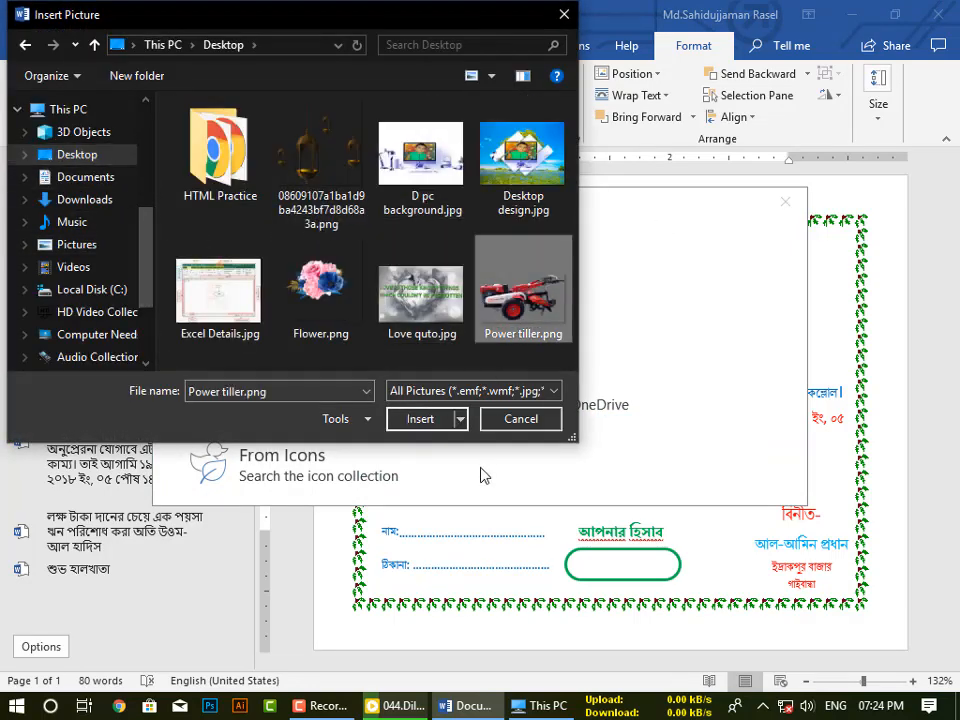
click(420, 419)
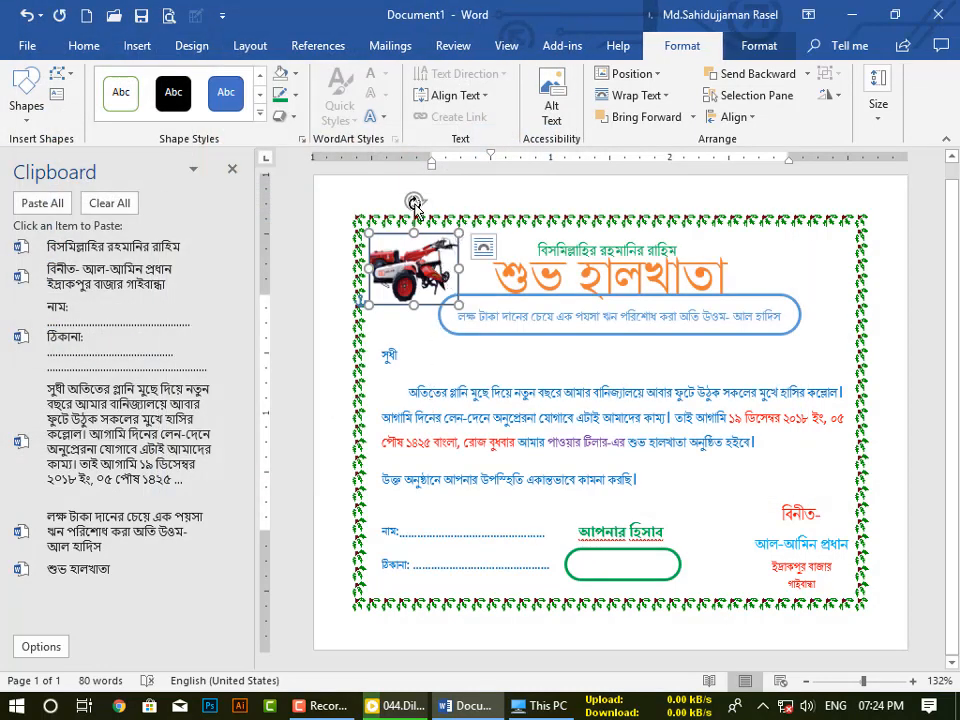
drag(414, 203, 400, 204)
Draw a tall second rectangle in the card's upper-right corner and shift it up and toward the title.
click(26, 90)
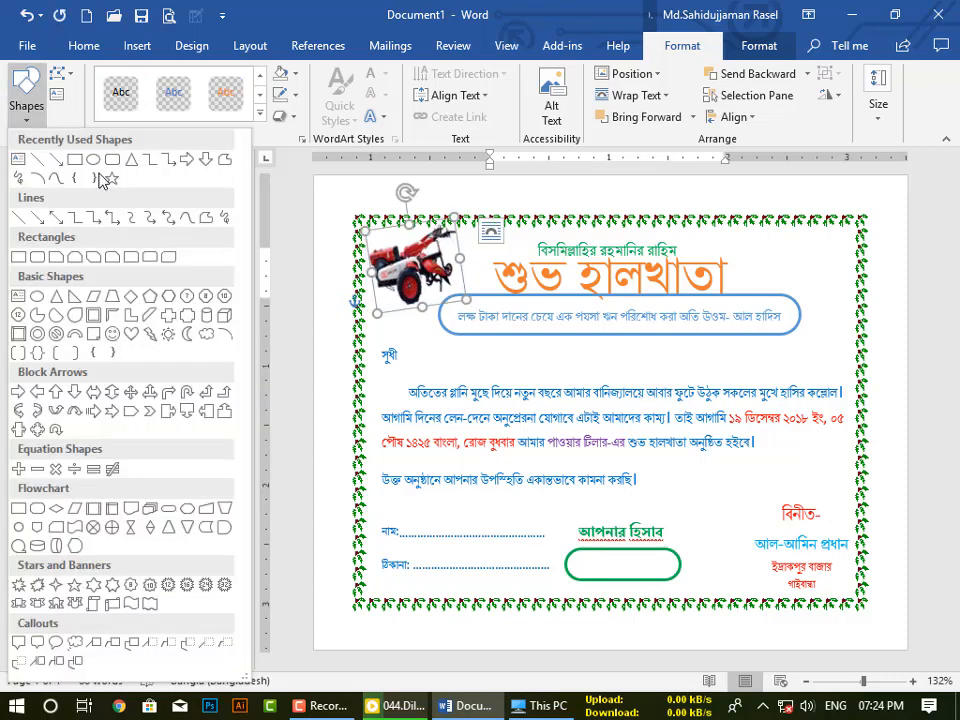
click(72, 163)
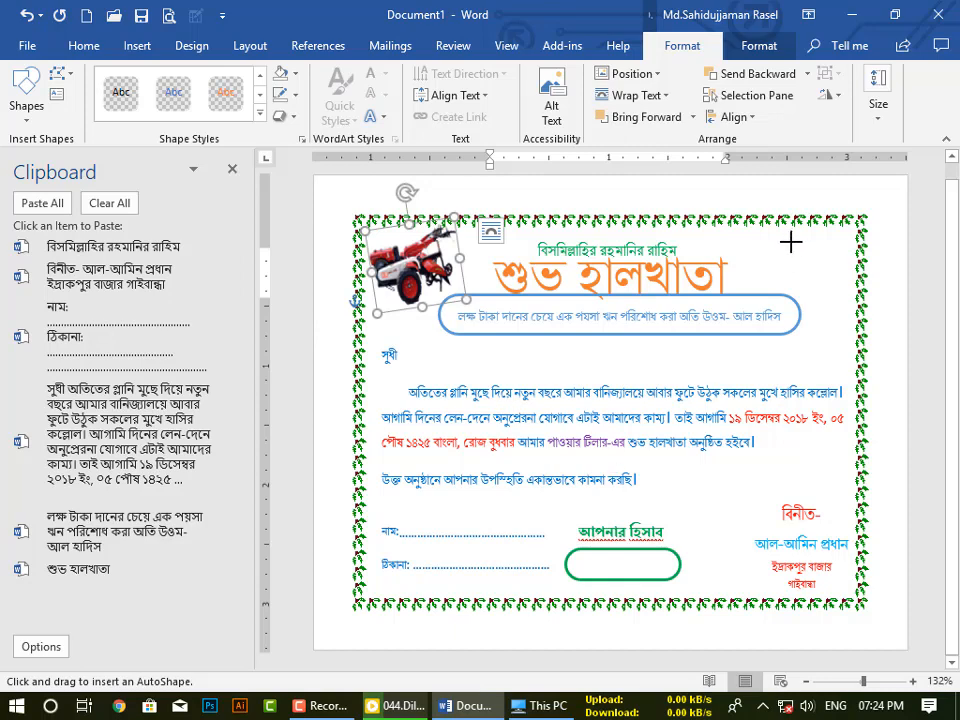
drag(790, 242, 856, 342)
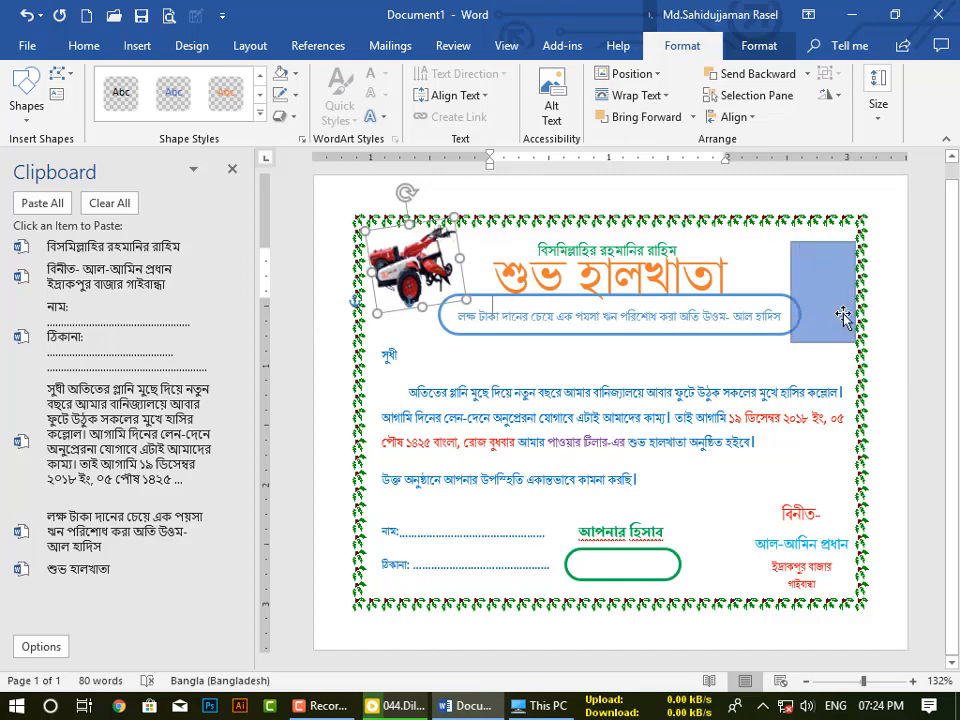
drag(823, 277, 805, 268)
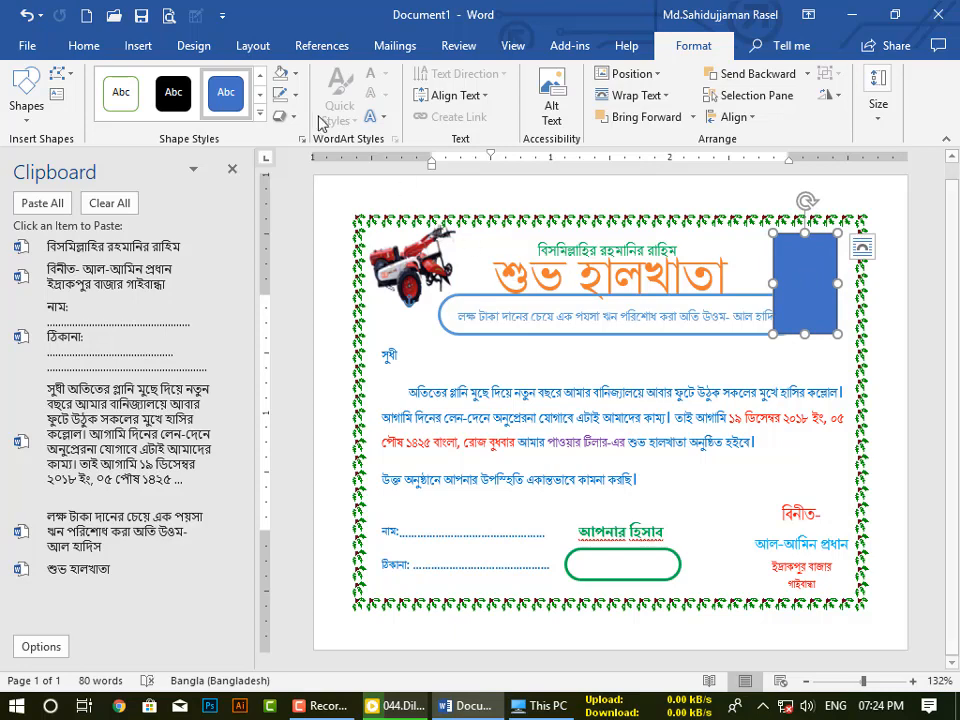
Fill the upper-right rectangle with the lantern picture 08609107a1ba1d9ba4243bf7d8d68a3a.png from the Desktop.
click(283, 75)
click(297, 74)
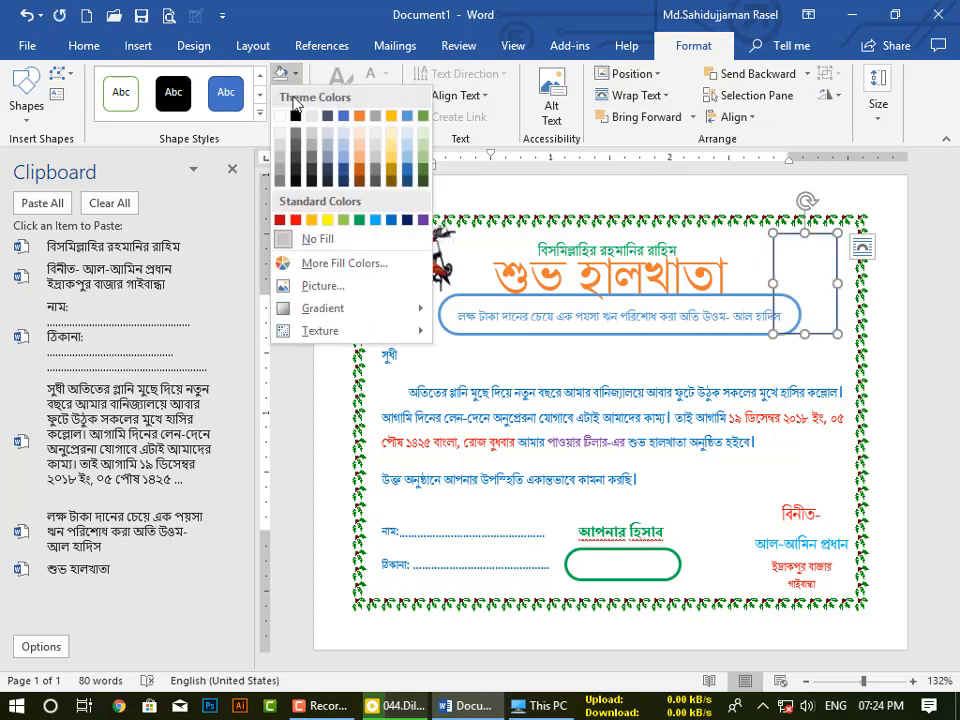
click(317, 285)
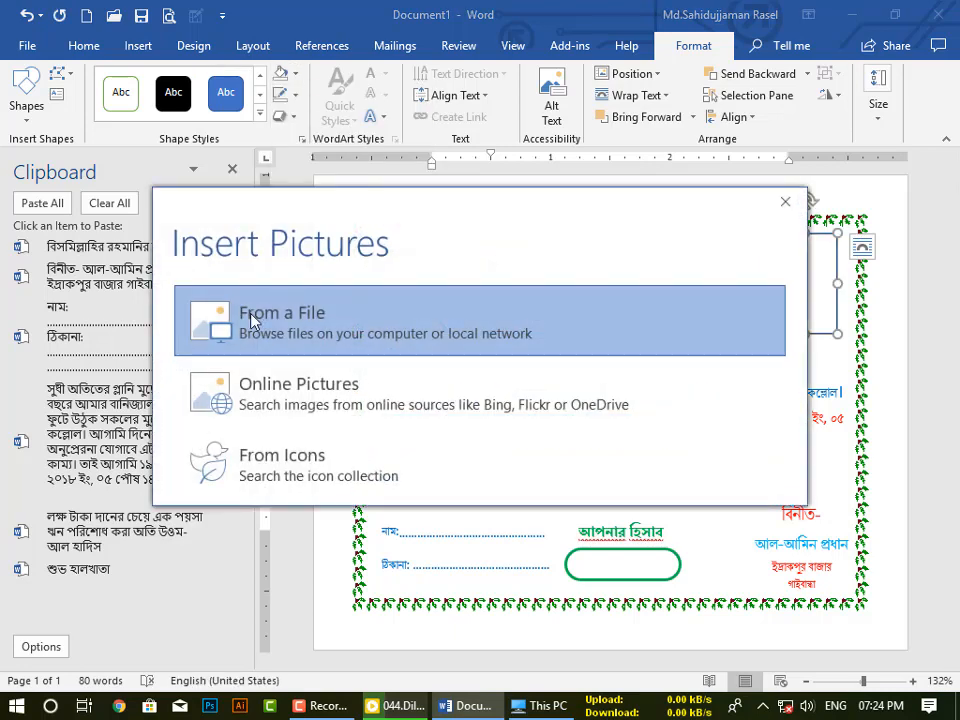
click(294, 306)
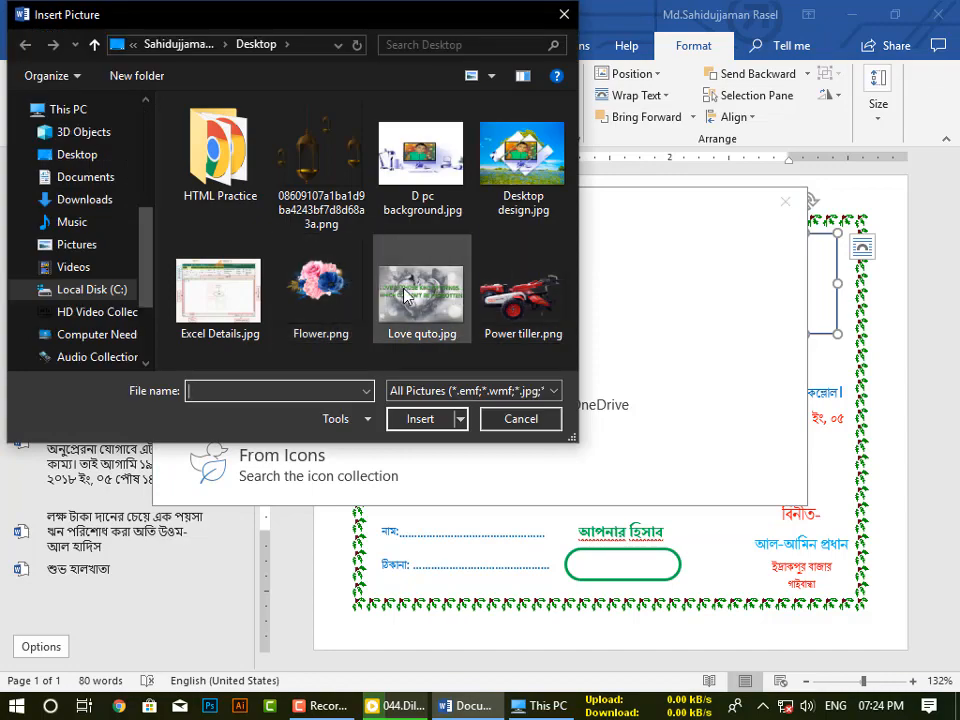
click(326, 165)
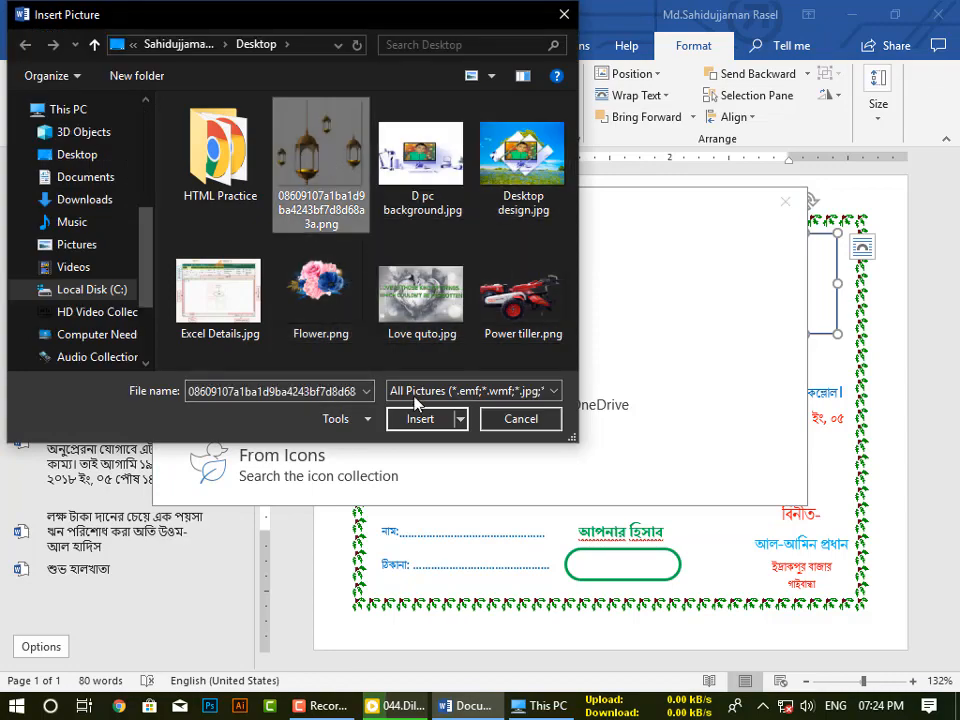
click(425, 419)
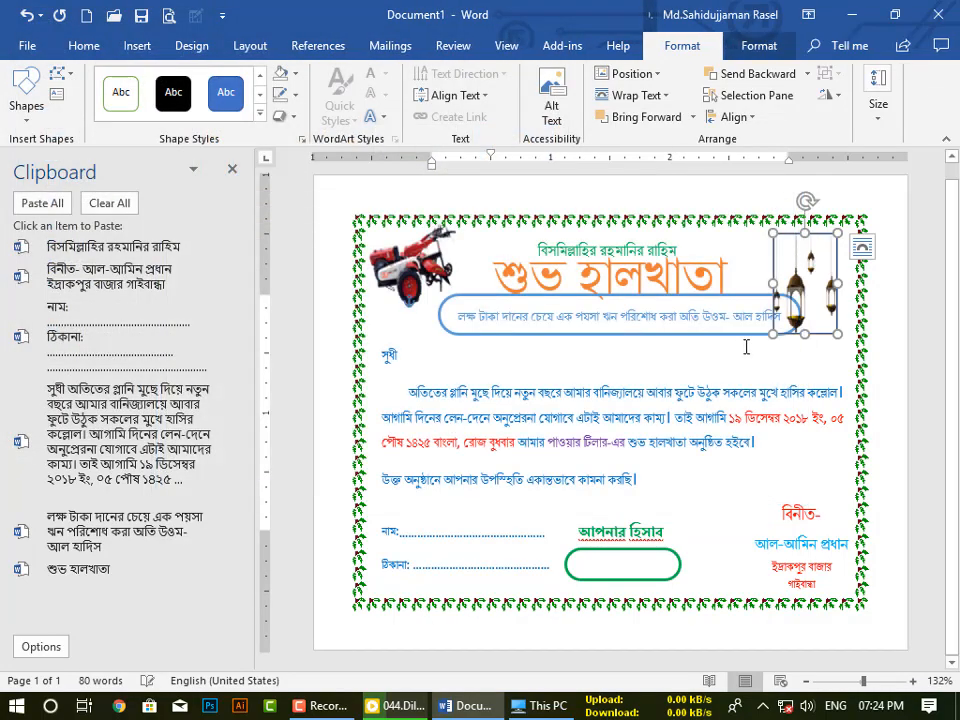
Widen the lantern picture, fit it into the card's upper-right corner and remove its outline.
drag(773, 283, 750, 284)
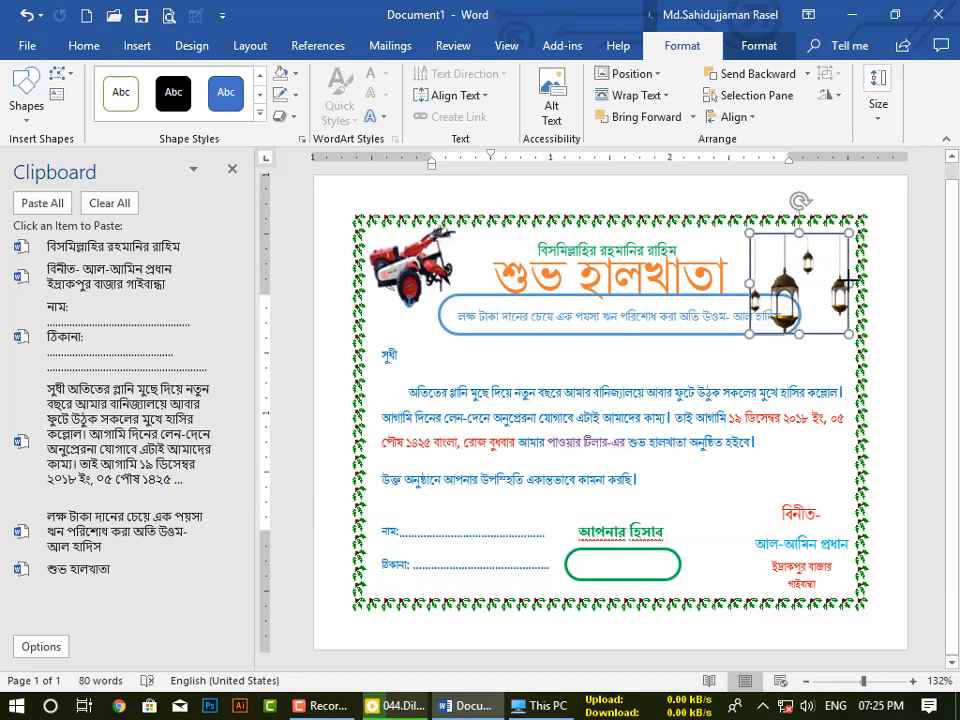
drag(846, 281, 818, 281)
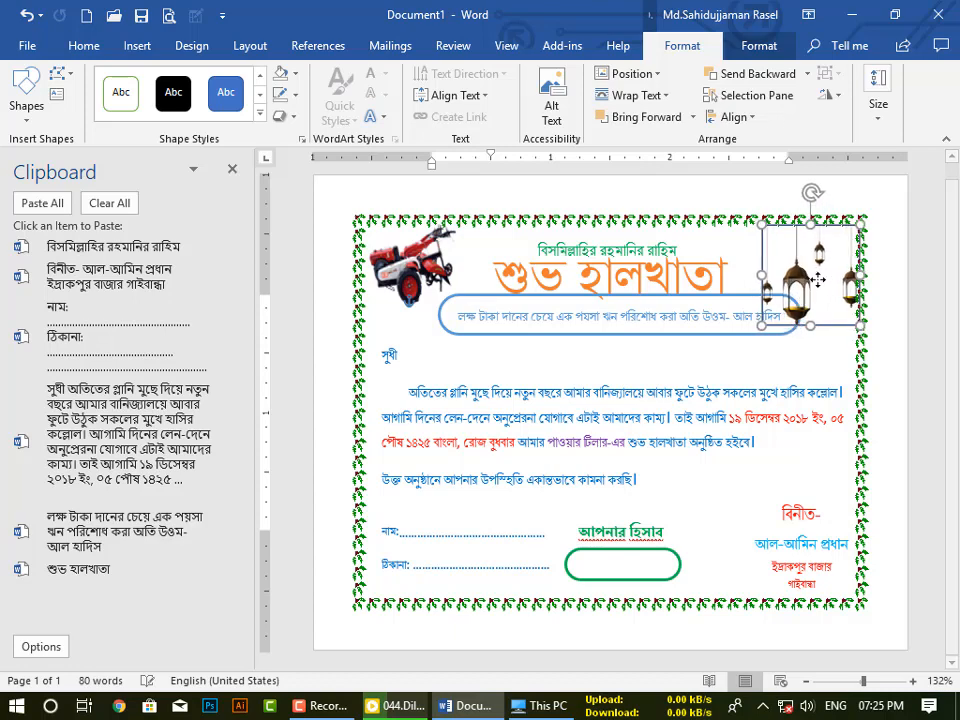
key(ctrl+z)
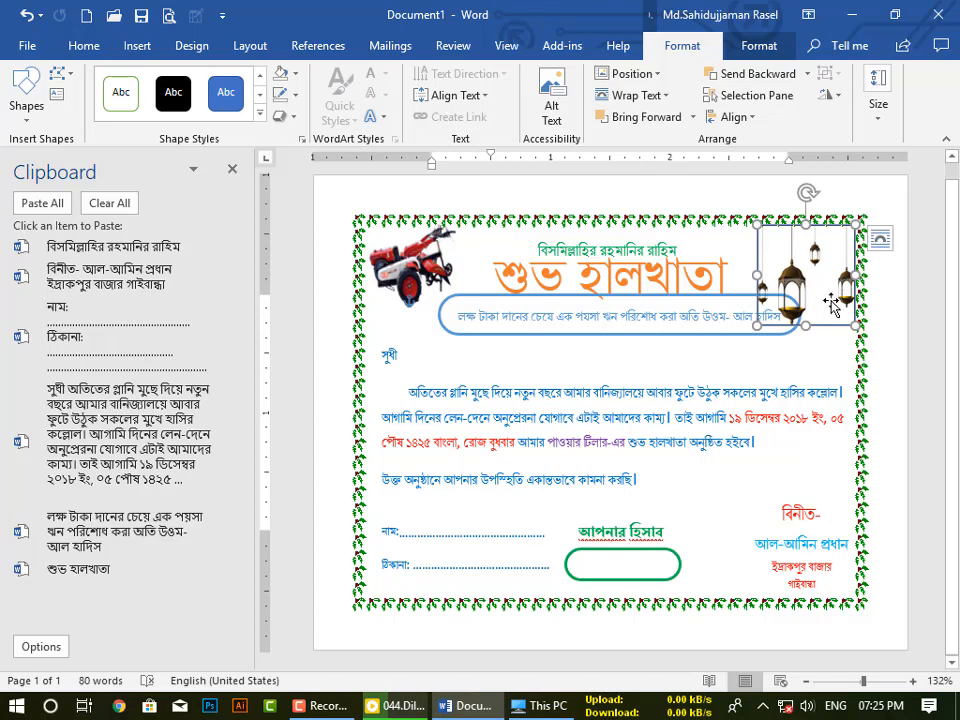
click(296, 104)
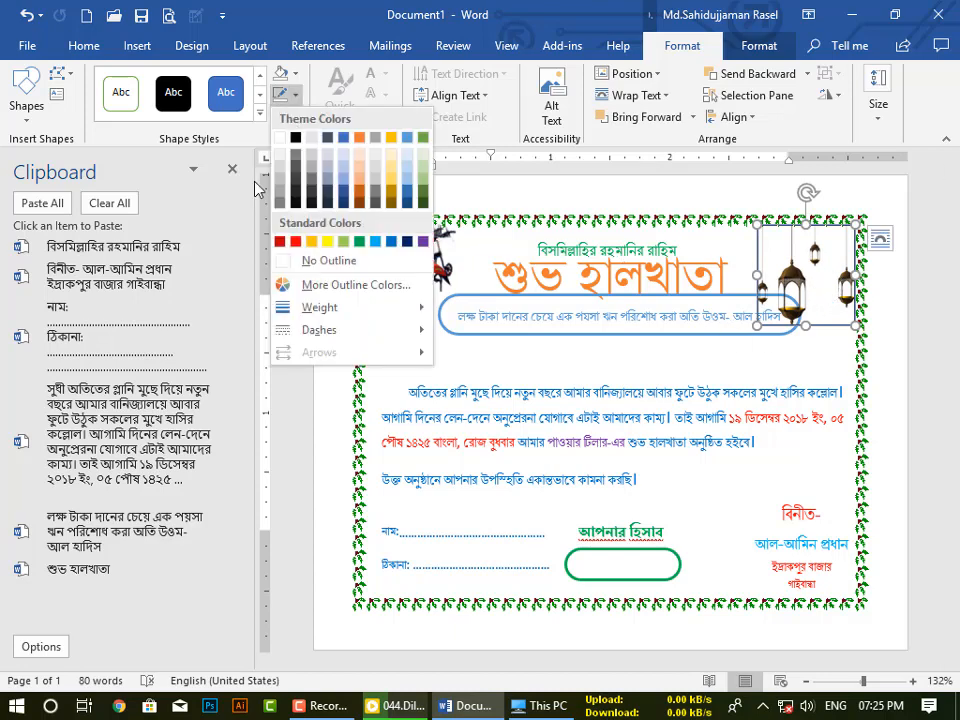
click(283, 261)
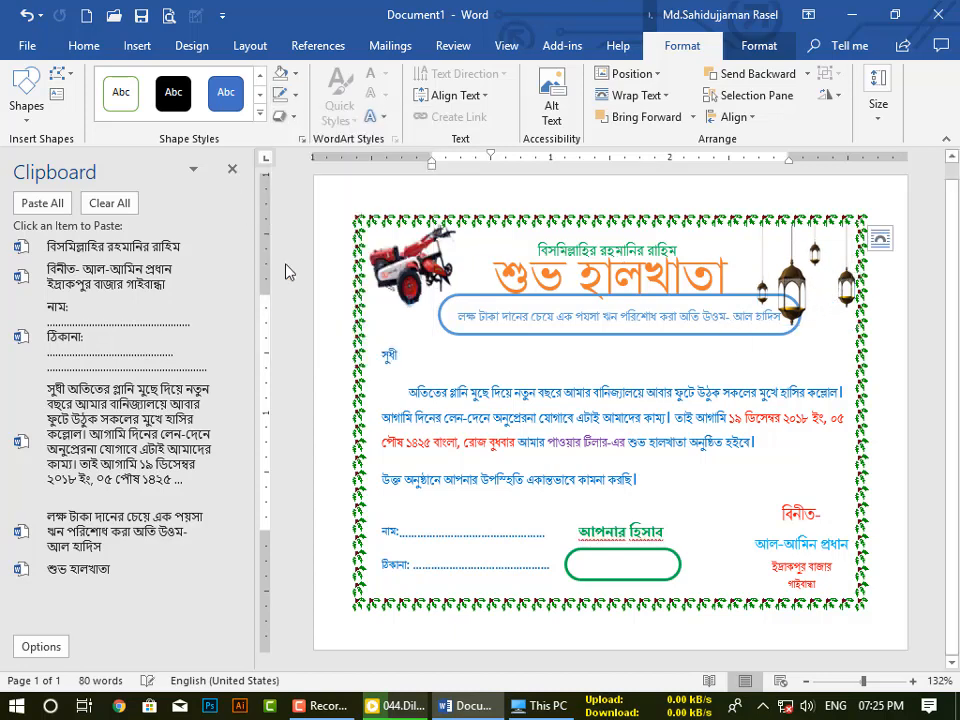
Make the lantern picture narrower and shorter and move it up so it clears the text in the blue rounded box.
click(798, 374)
click(812, 274)
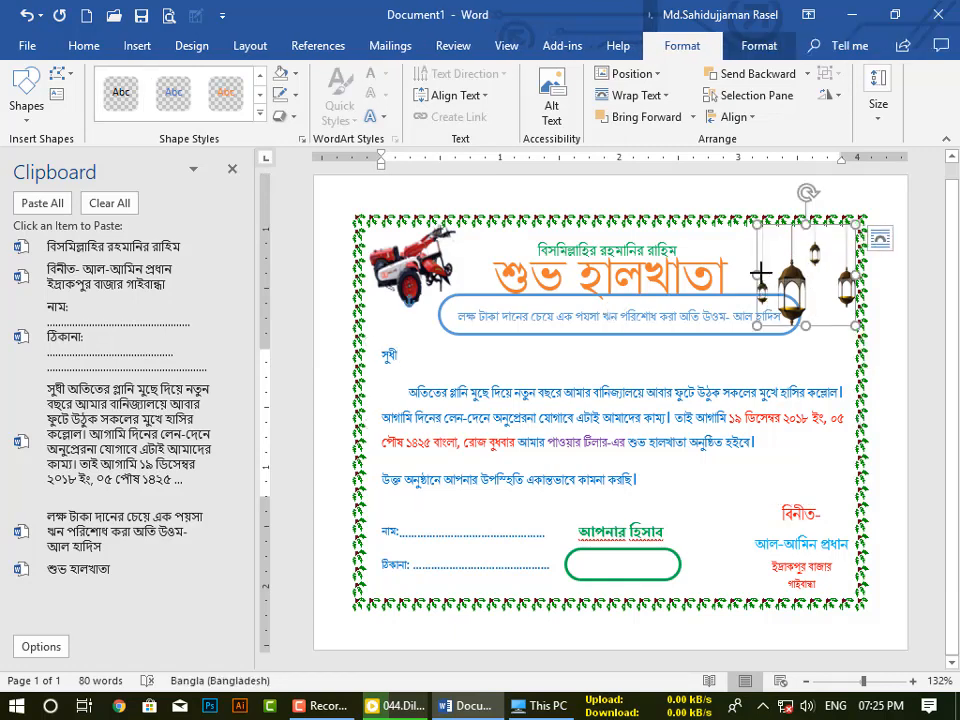
drag(760, 273, 772, 274)
drag(812, 325, 800, 301)
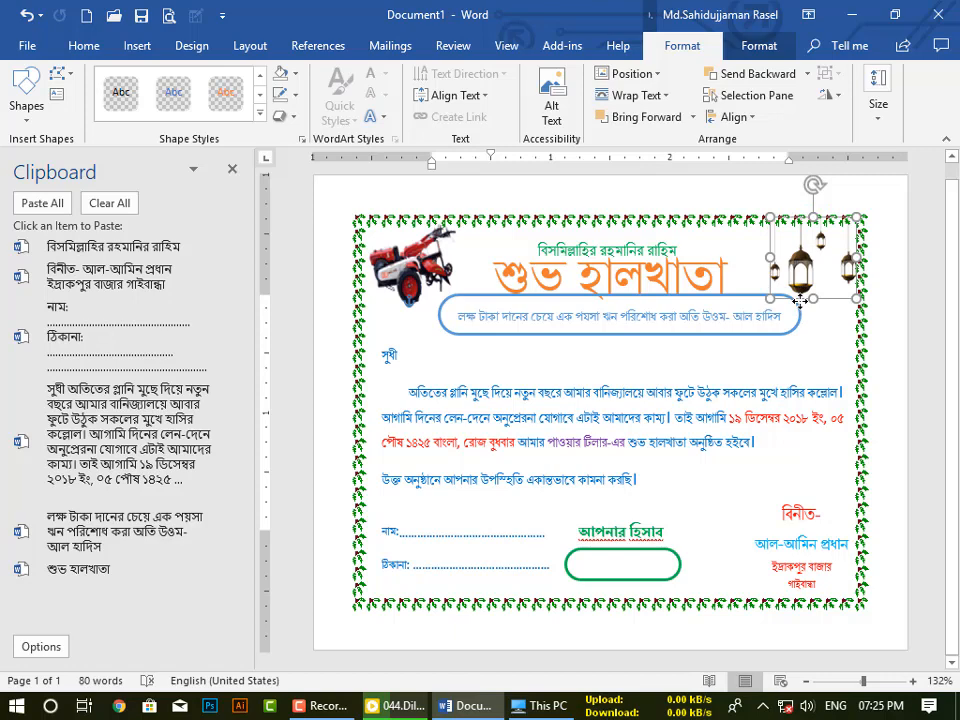
click(821, 339)
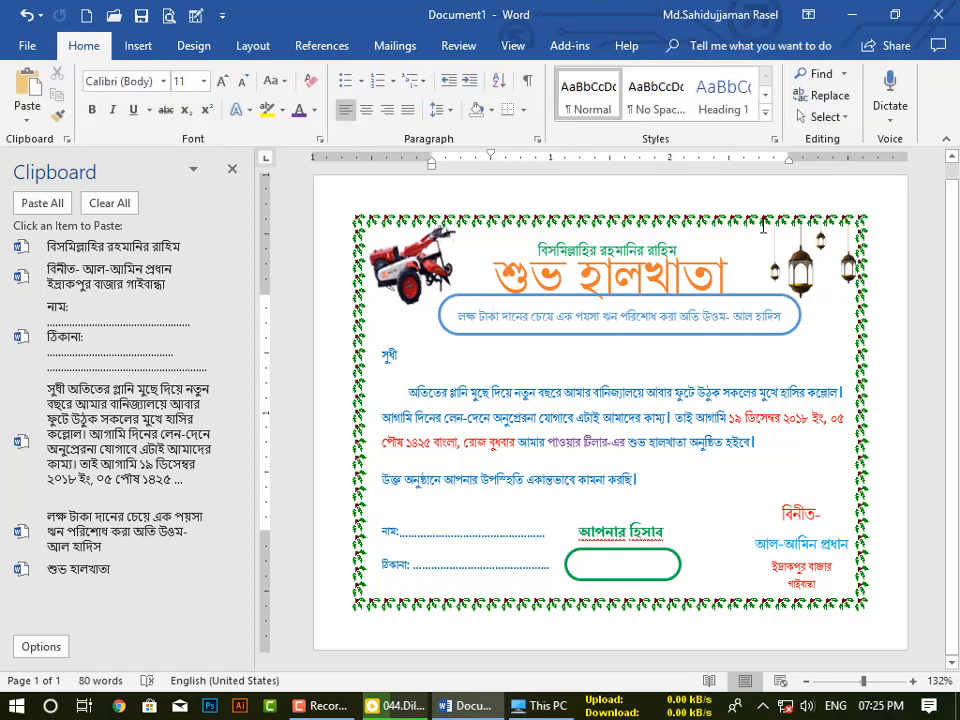
click(755, 443)
Add a custom picture watermark to the card using Flower.png from the Desktop, with Auto scale and Washout.
click(139, 46)
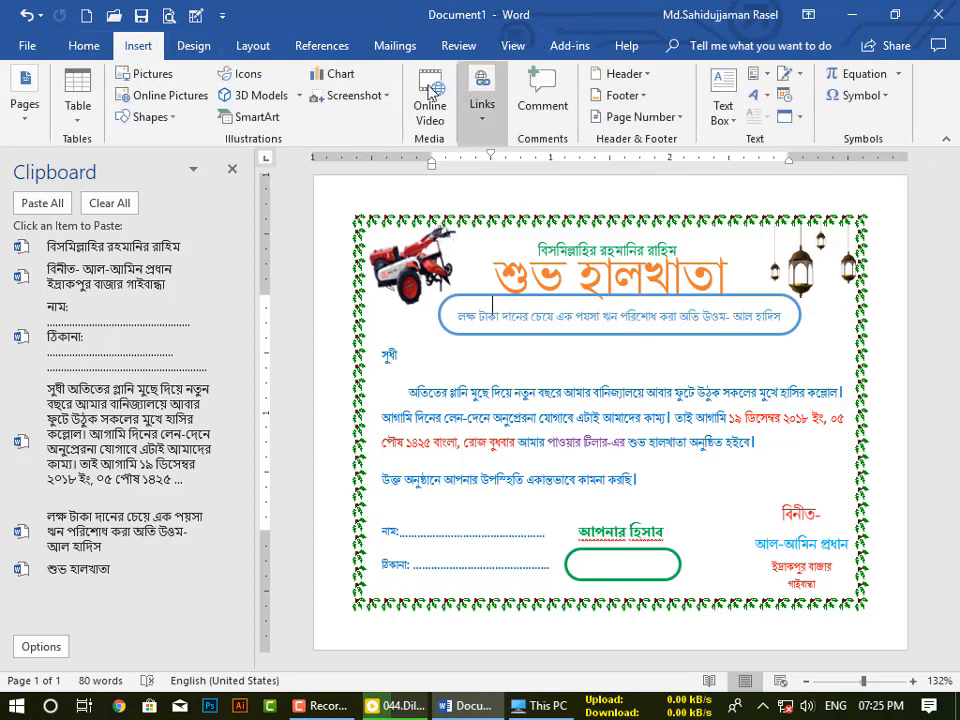
click(192, 50)
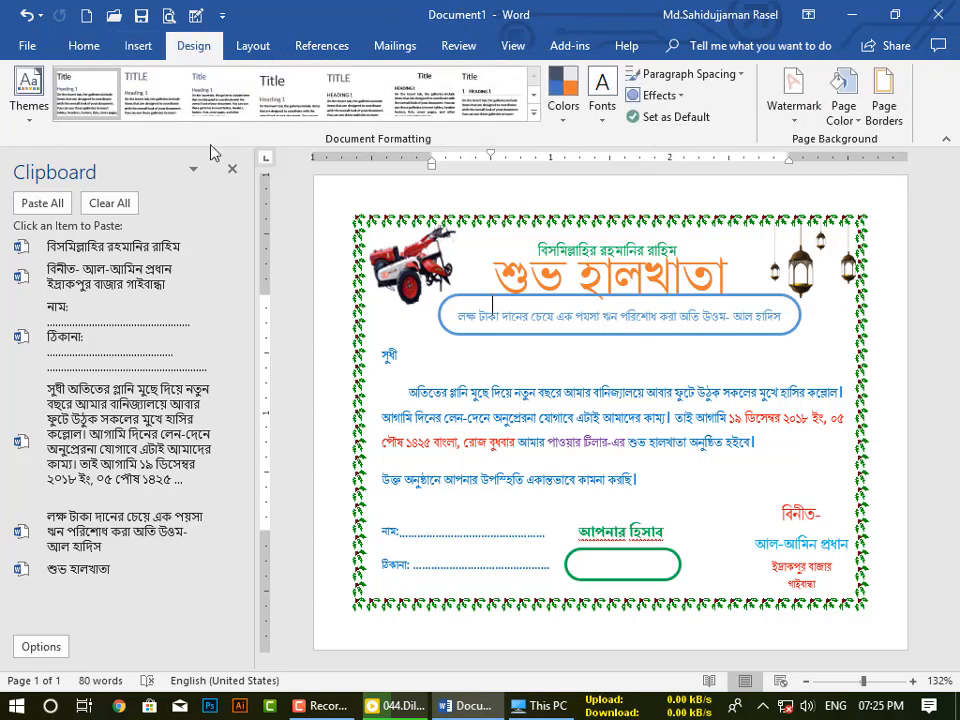
click(785, 102)
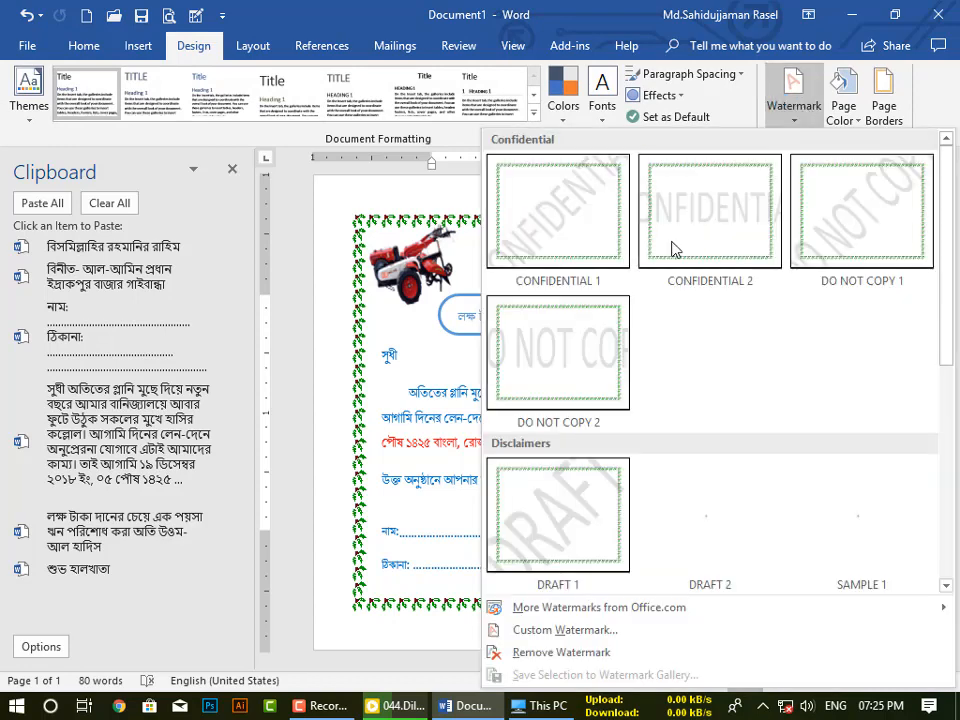
scroll(597, 585, down, 3)
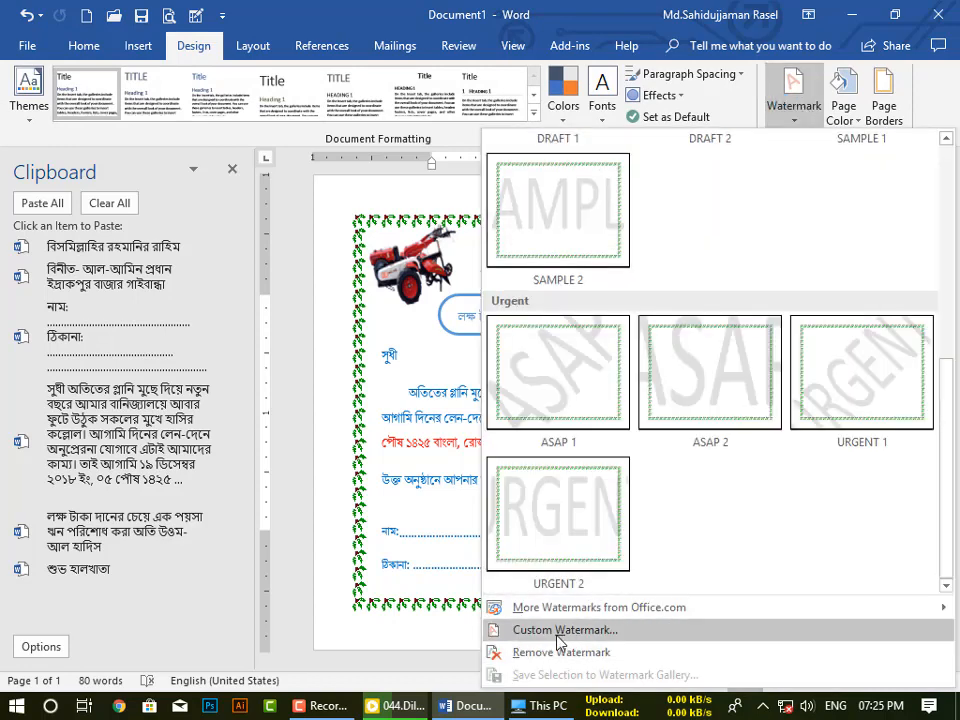
click(568, 630)
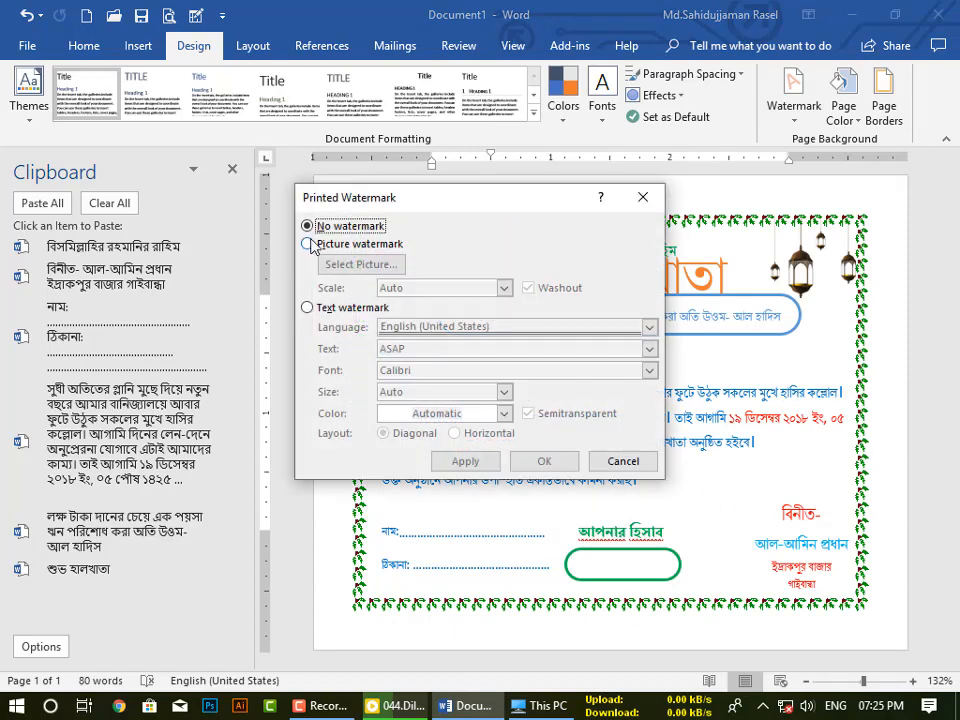
click(307, 243)
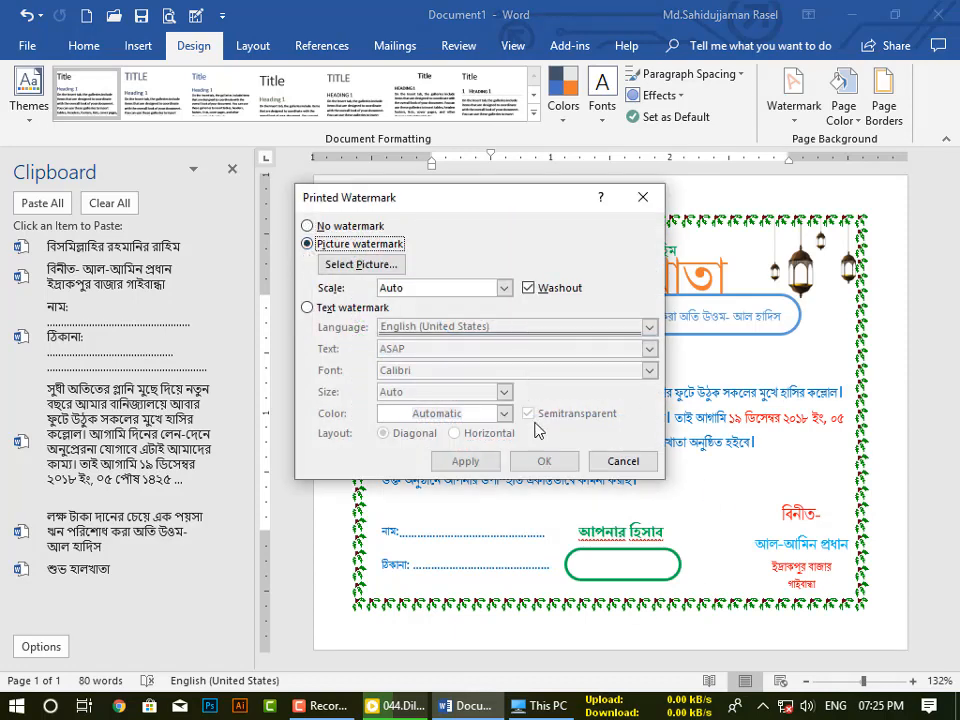
click(378, 266)
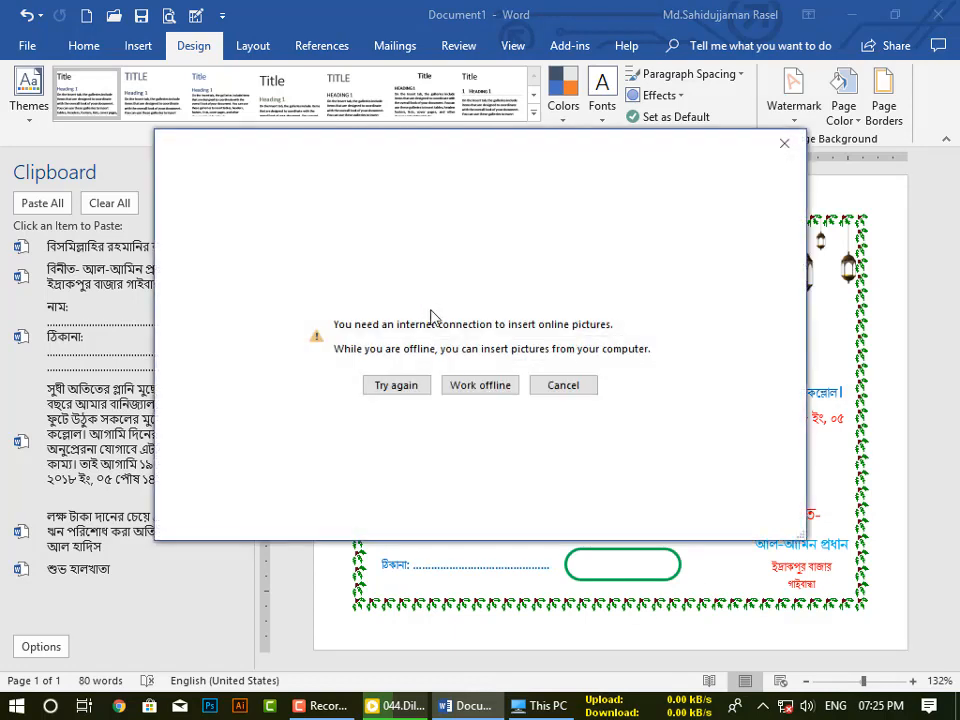
click(475, 387)
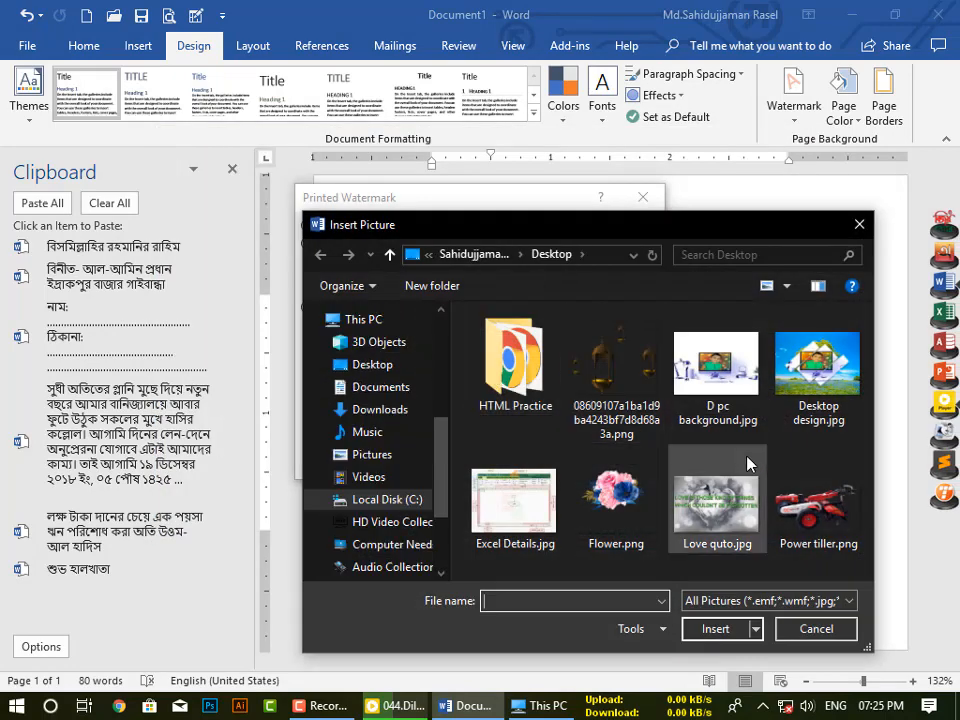
click(624, 511)
click(729, 628)
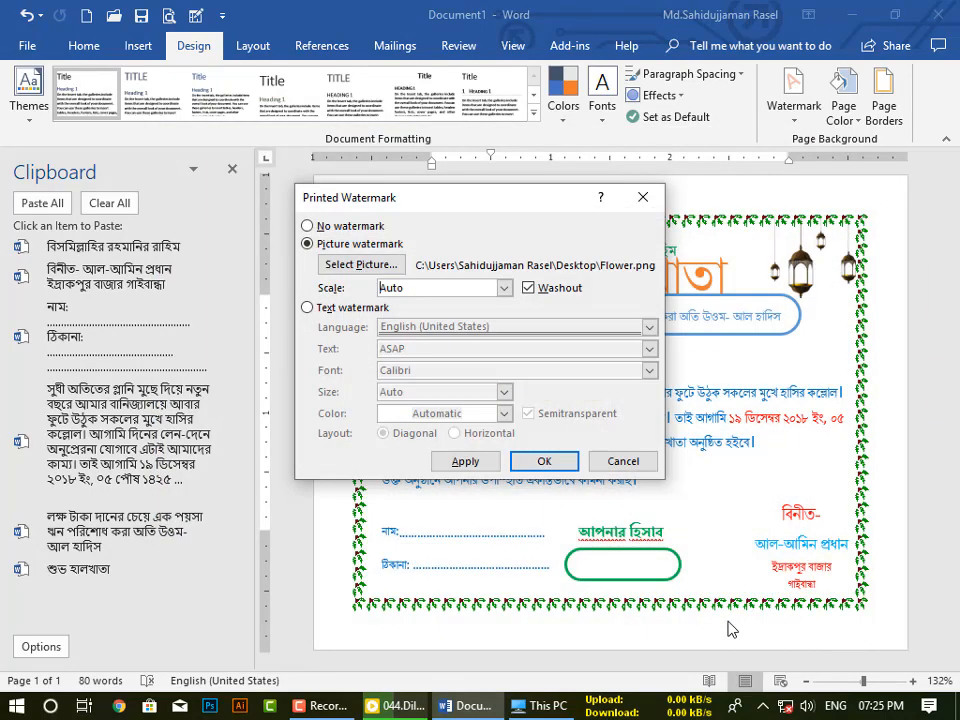
click(542, 459)
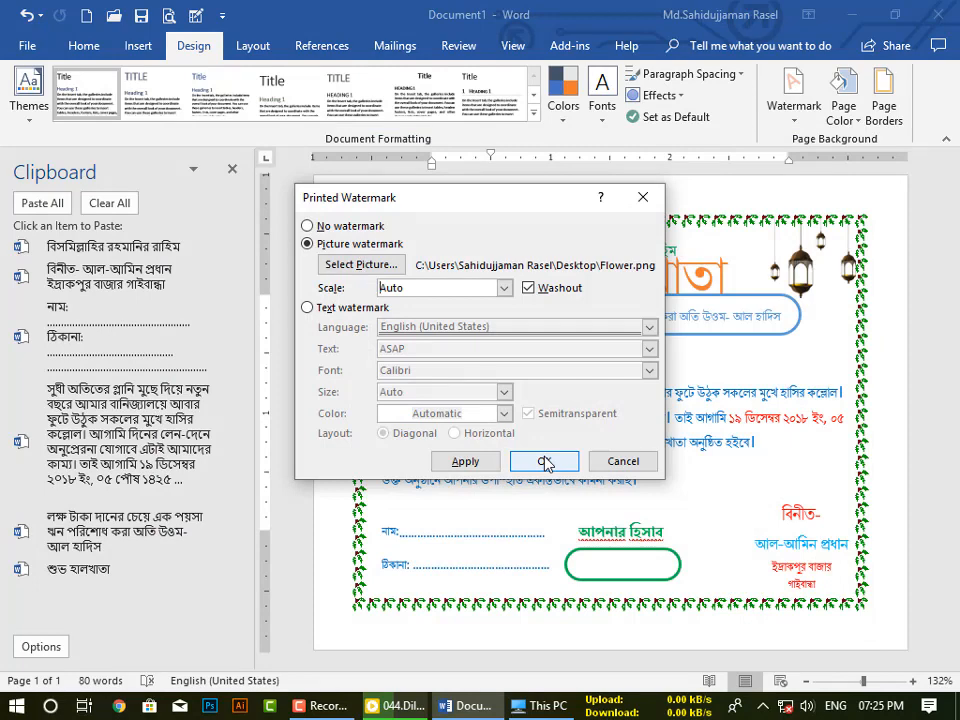
click(465, 461)
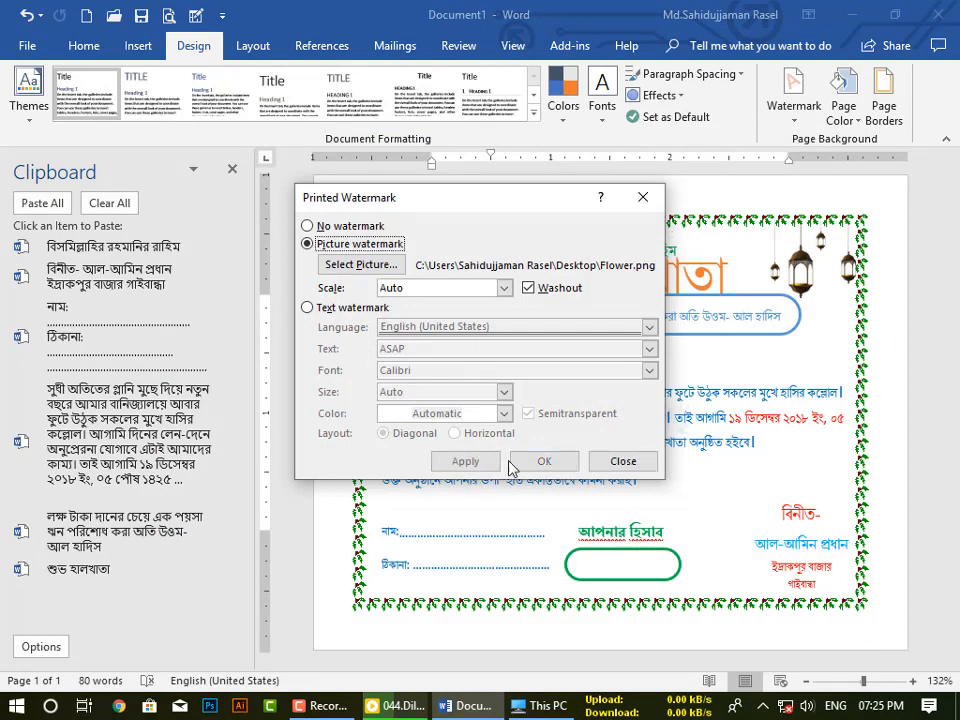
click(618, 460)
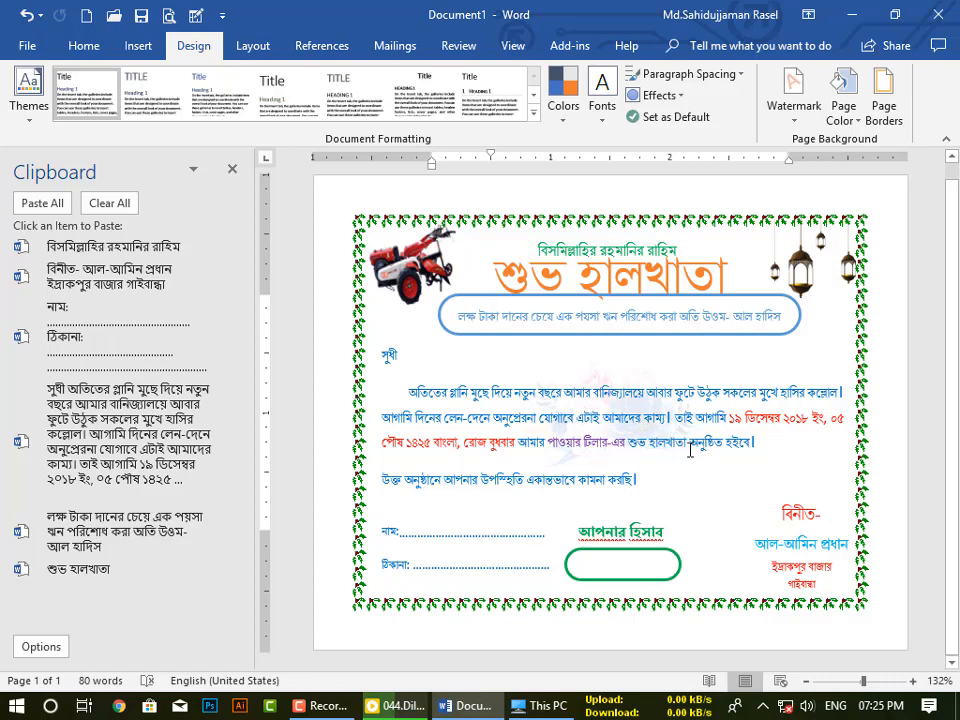
Close the Clipboard pane, check the whole card in the print preview and return to the document.
click(233, 170)
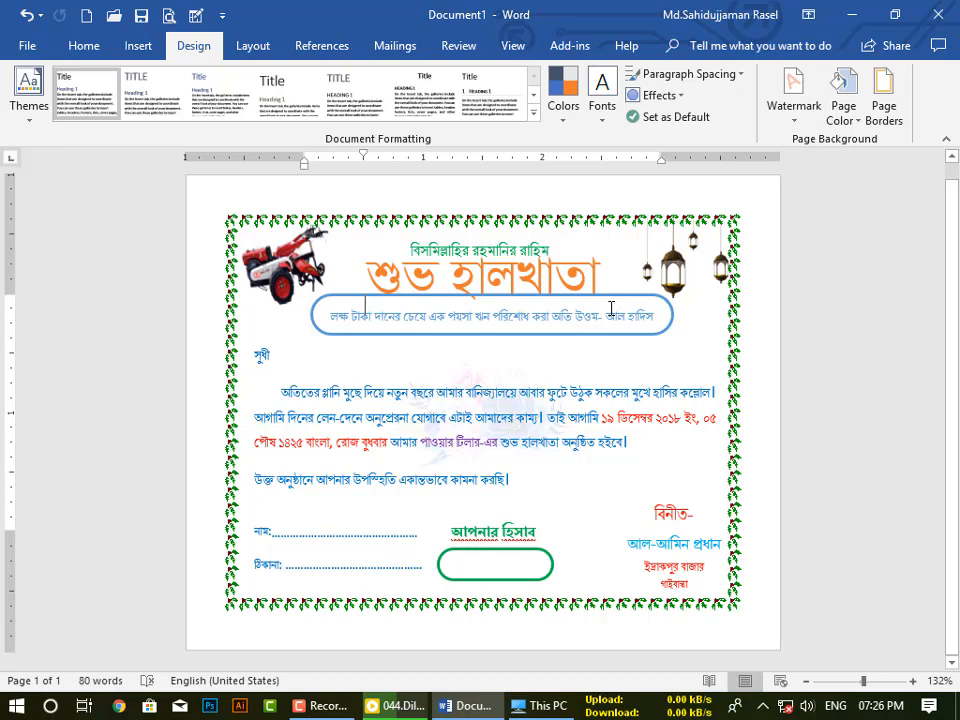
key(ctrl+p)
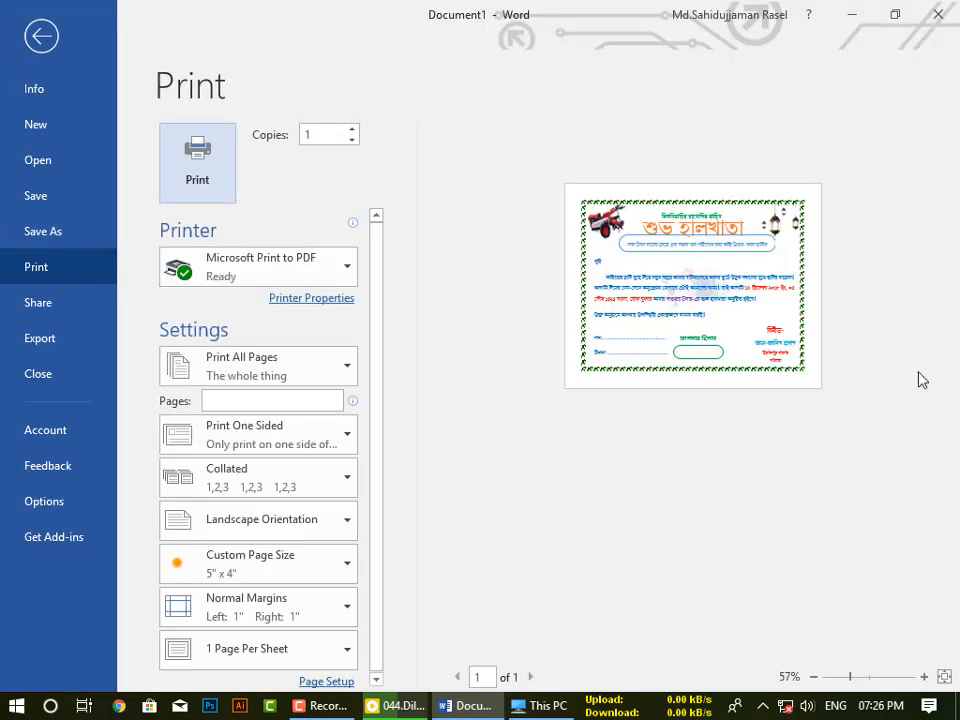
click(46, 40)
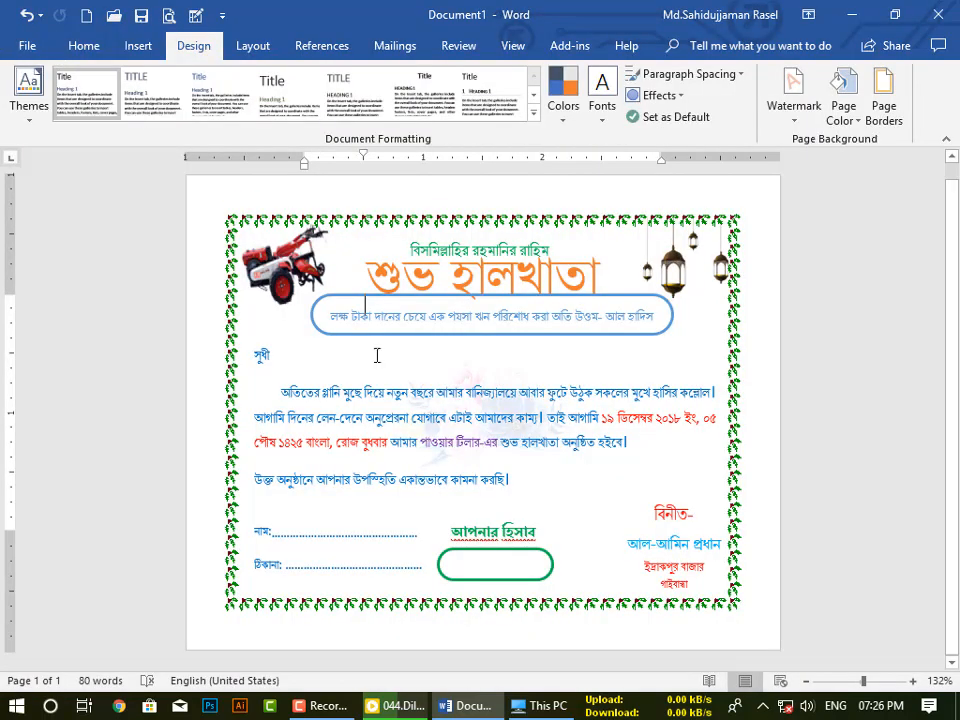